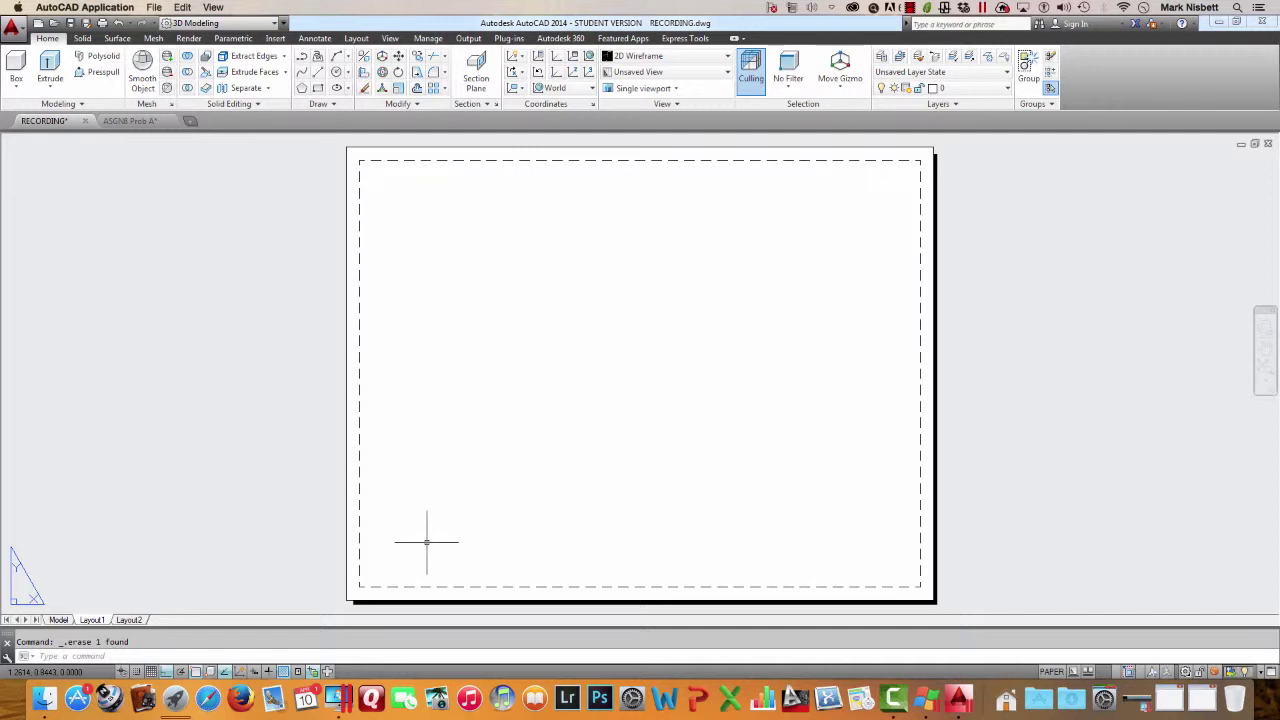
Modify the Layout1 page setup to use ANSI B (11.00 x 17.00 Inches) paper with the printer left at None
{"action": "right_click", "coordinate": [92, 620]}
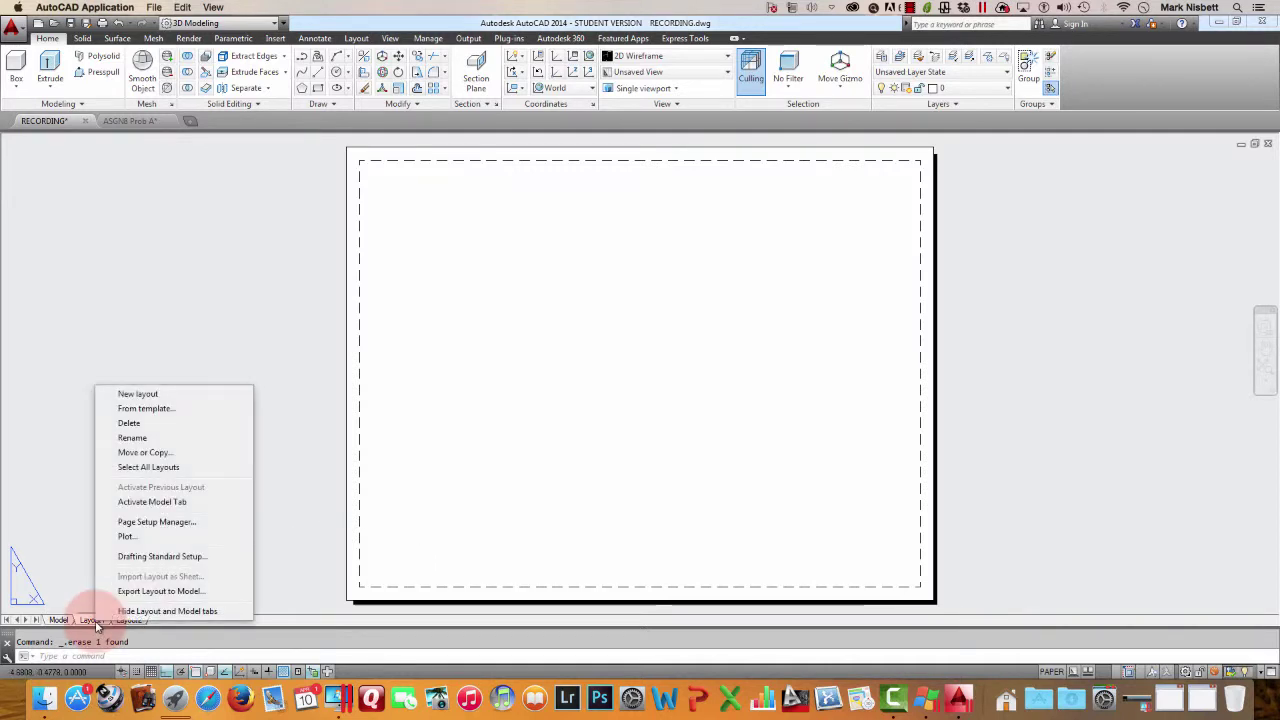
{"action": "left_click", "coordinate": [152, 523]}
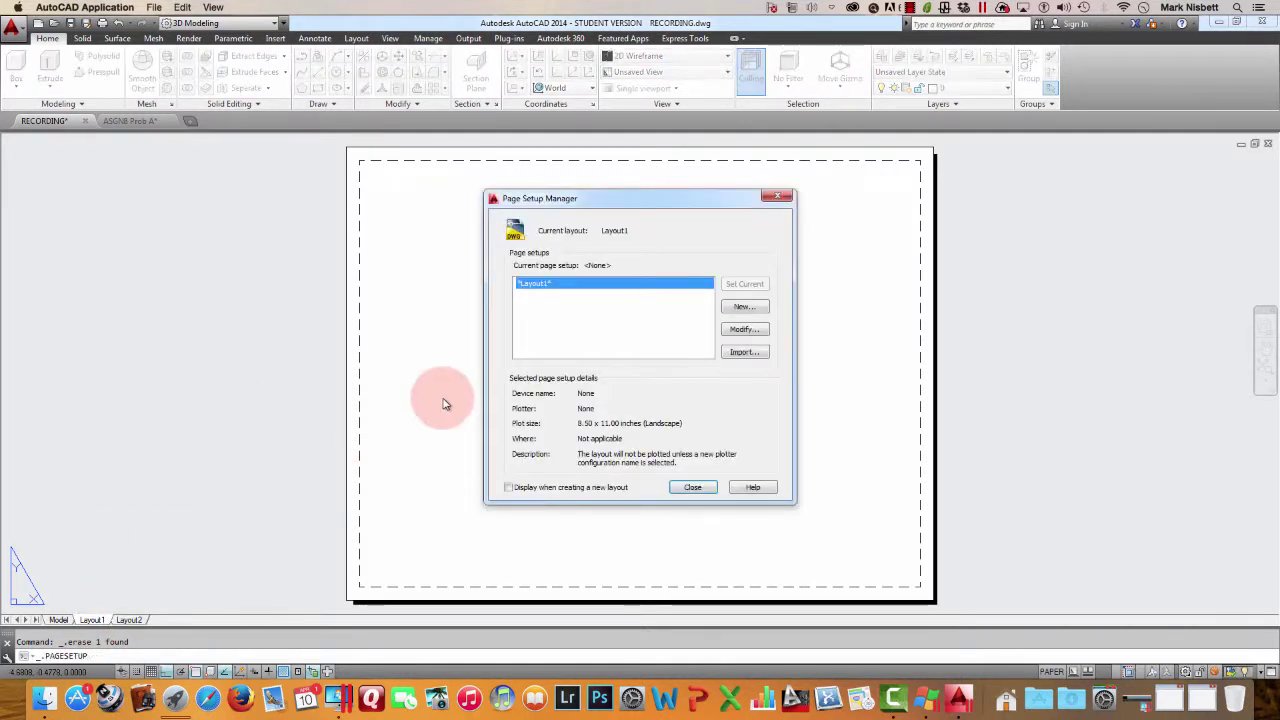
{"action": "left_click", "coordinate": [742, 331]}
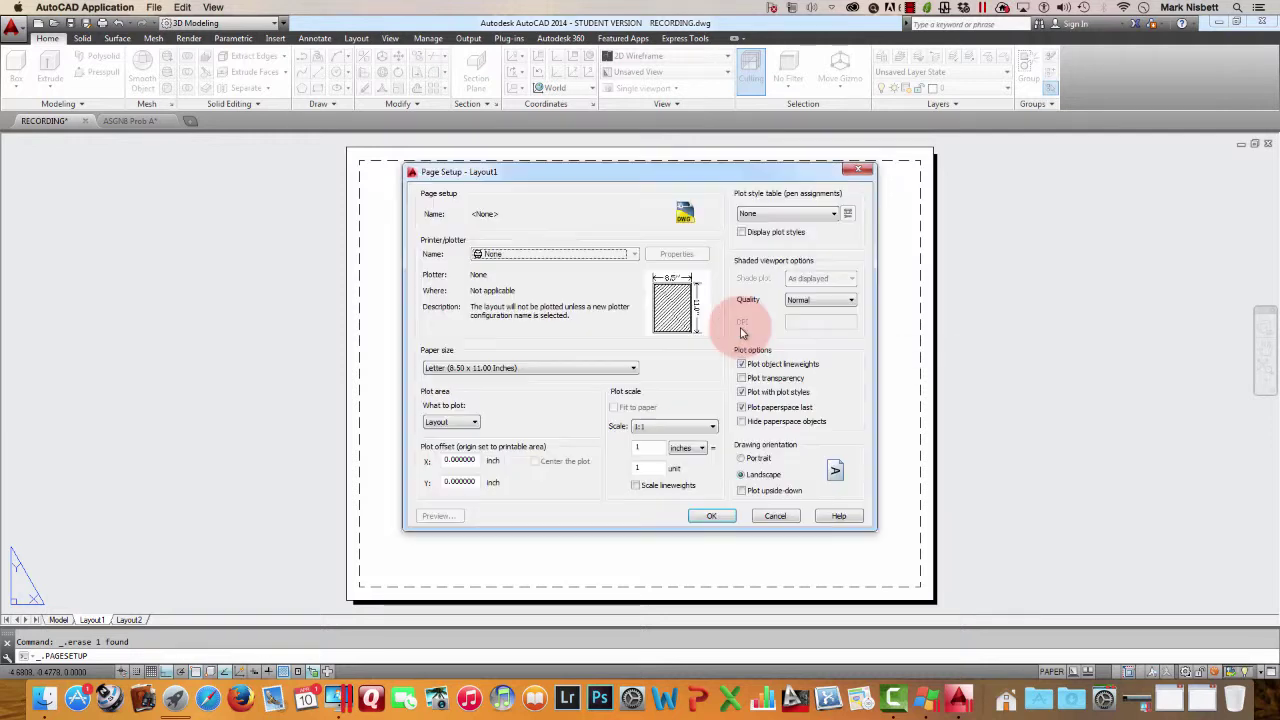
{"action": "left_click", "coordinate": [547, 253]}
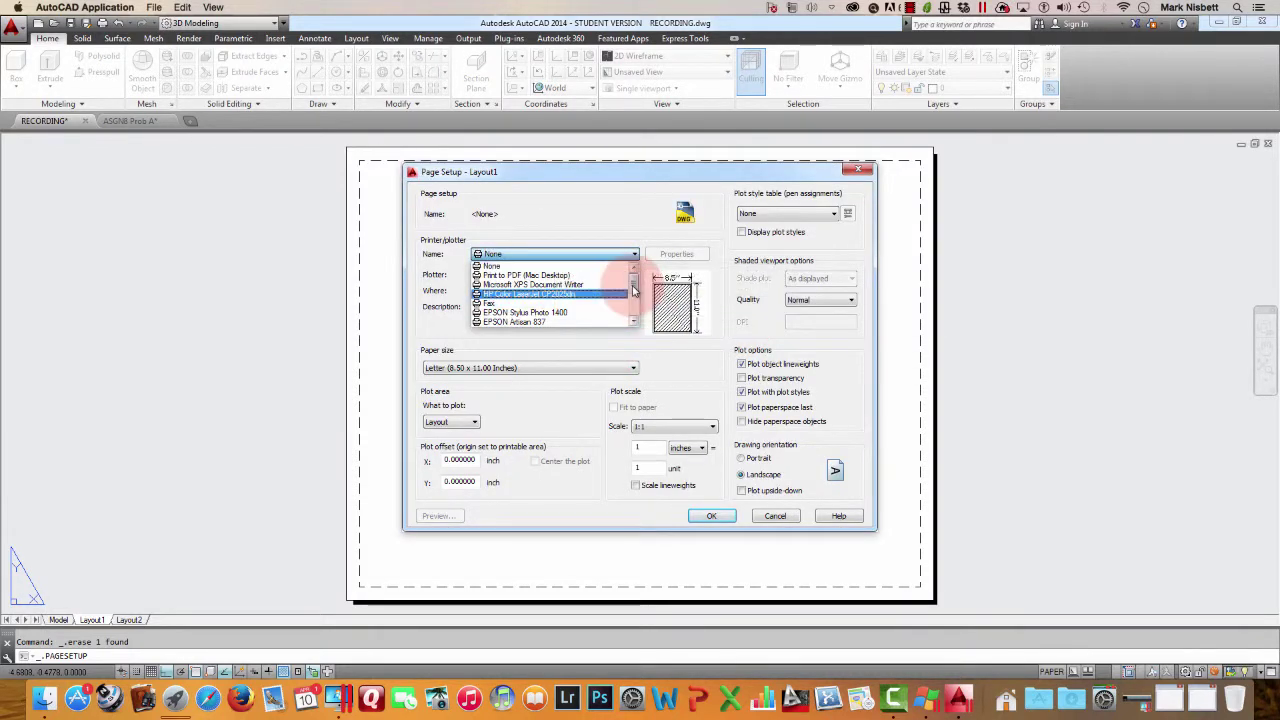
{"action": "left_click", "coordinate": [550, 265]}
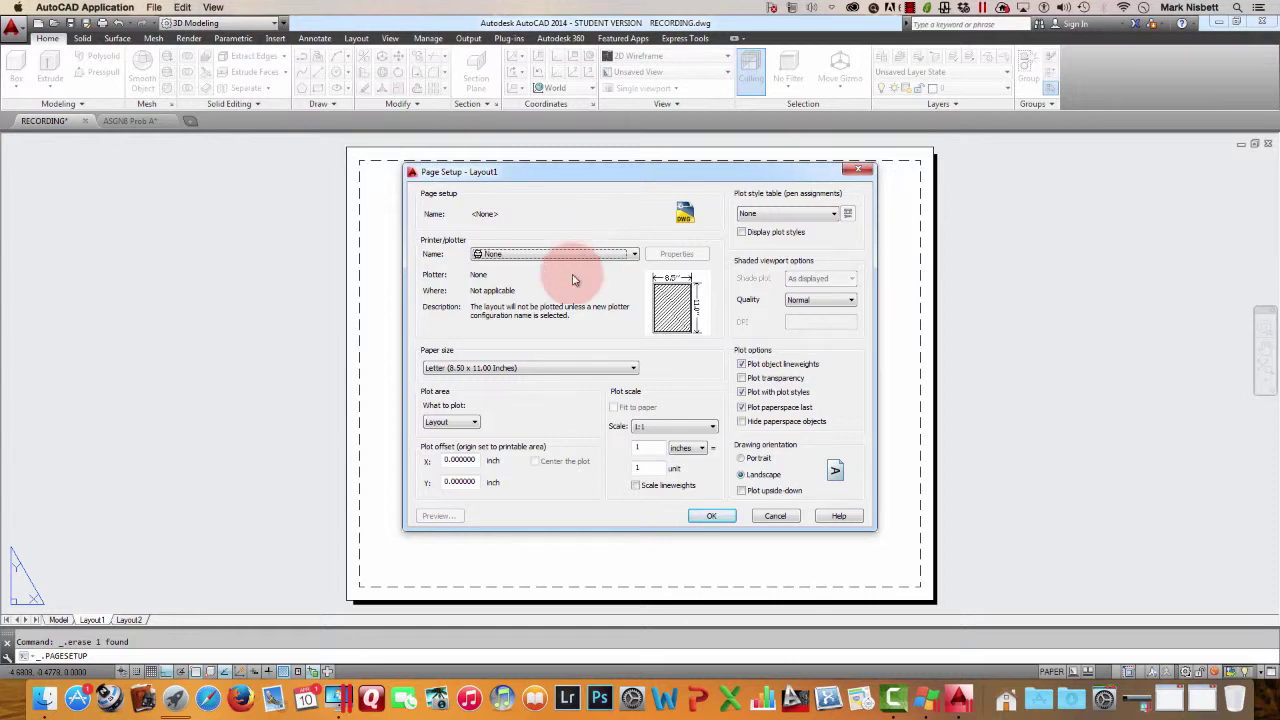
{"action": "left_click", "coordinate": [563, 370]}
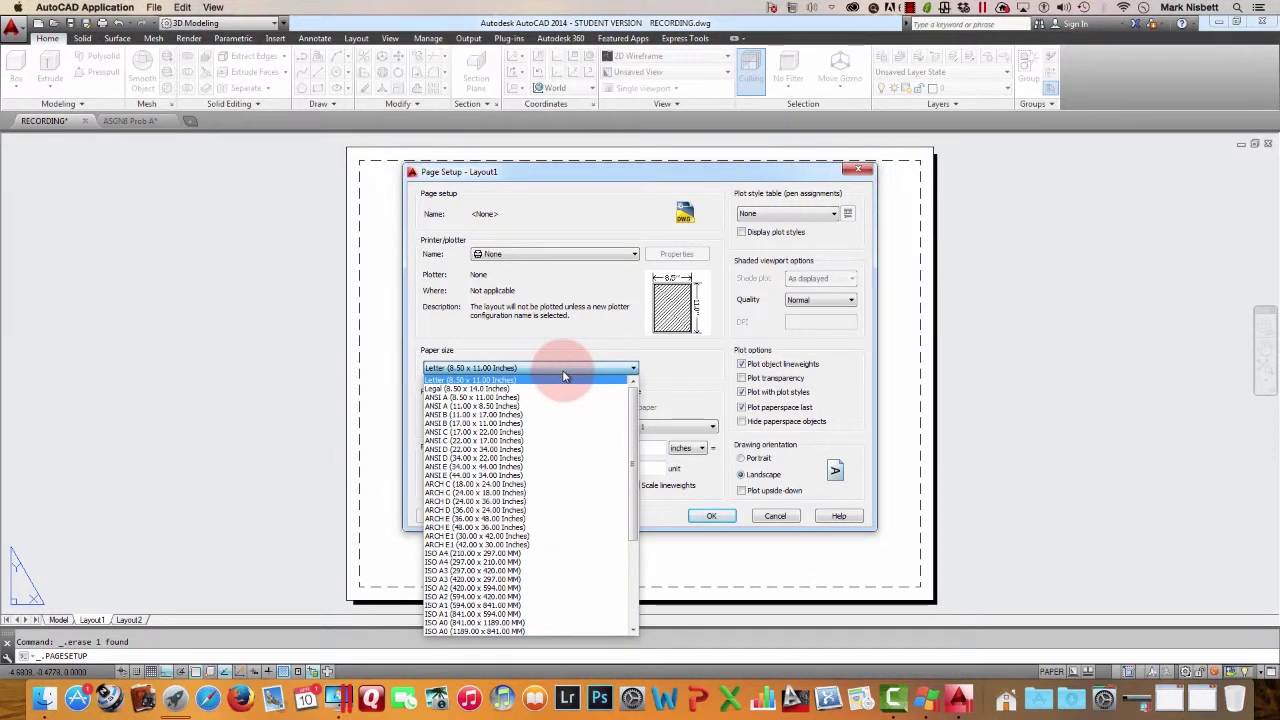
{"action": "left_click", "coordinate": [520, 415]}
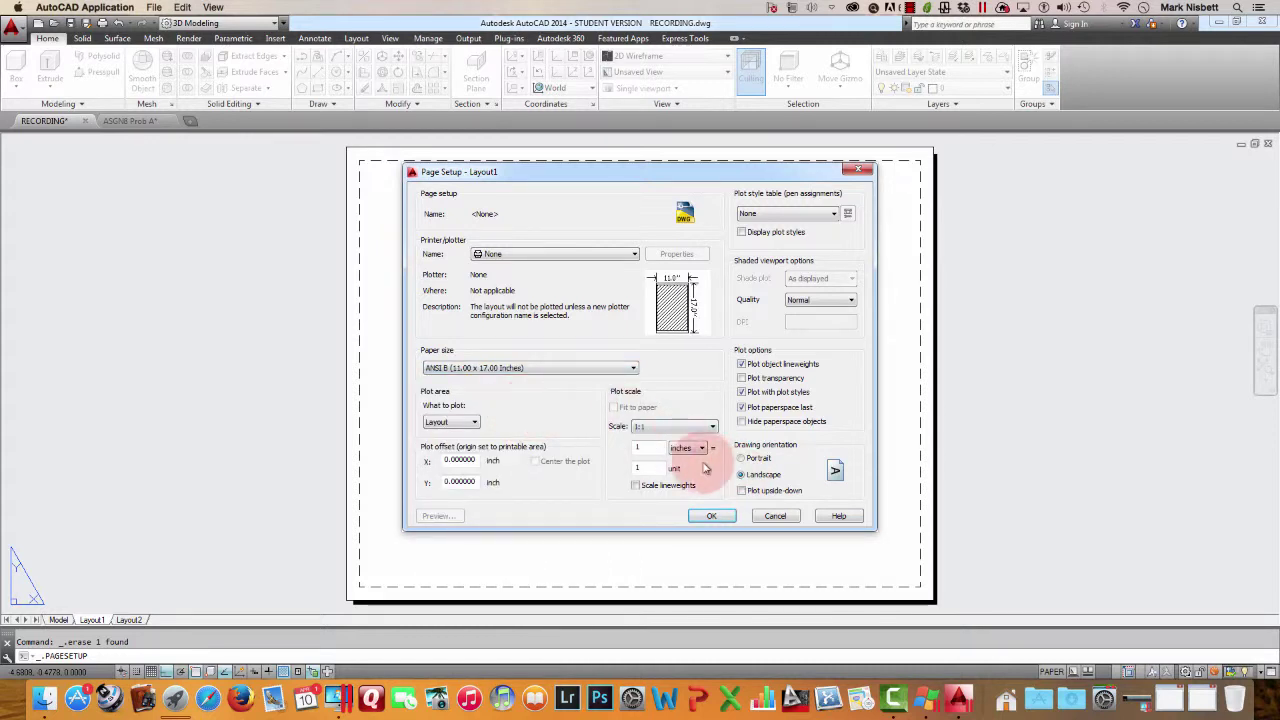
{"action": "left_click", "coordinate": [711, 514]}
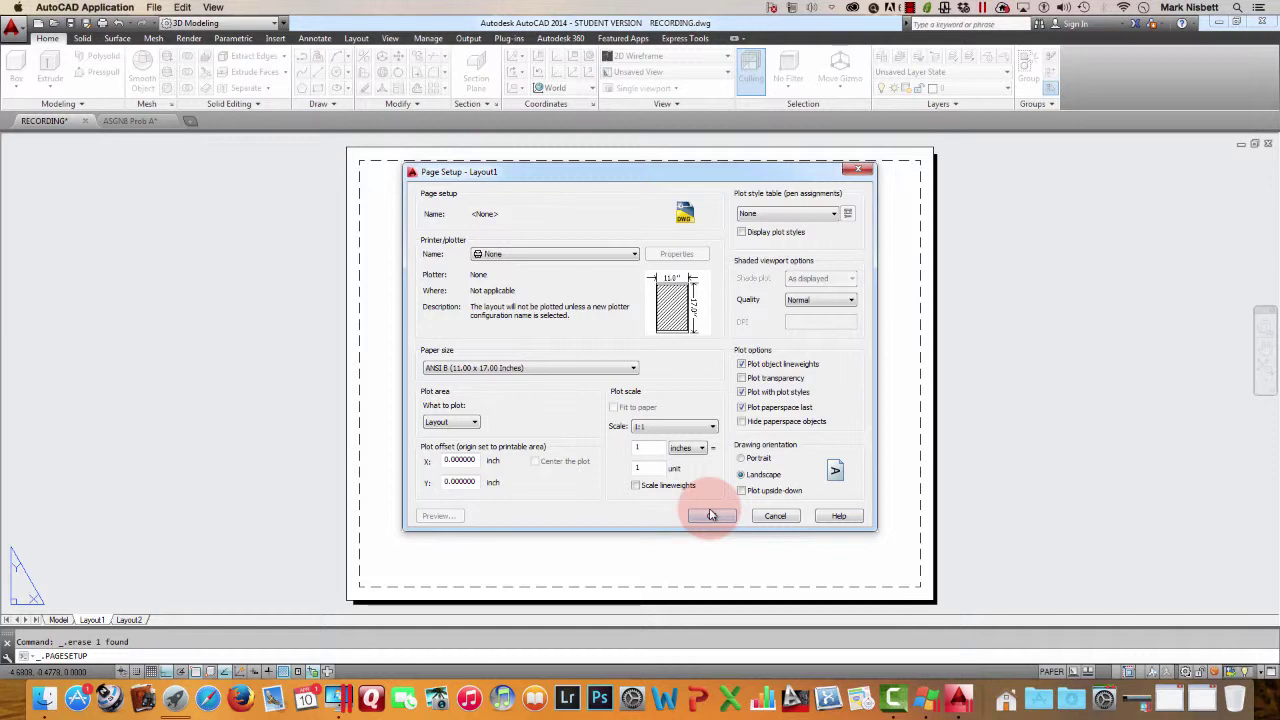
{"action": "left_click", "coordinate": [711, 515]}
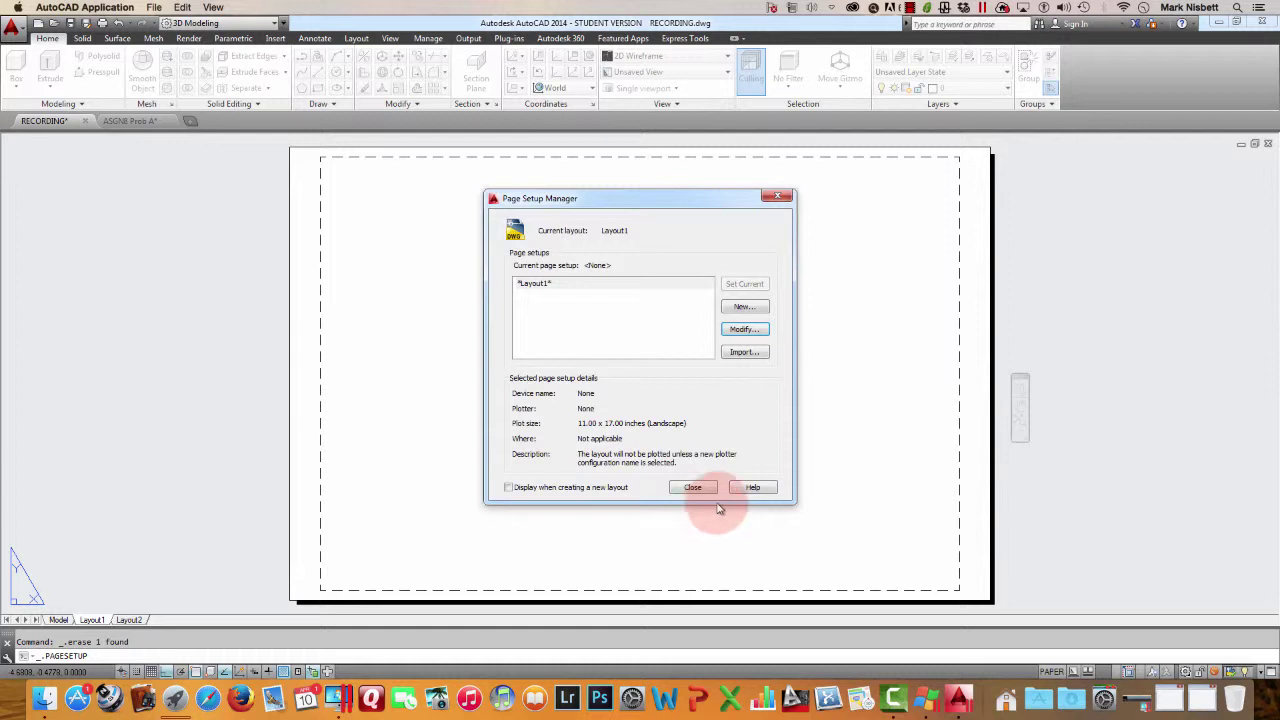
{"action": "left_click", "coordinate": [693, 487]}
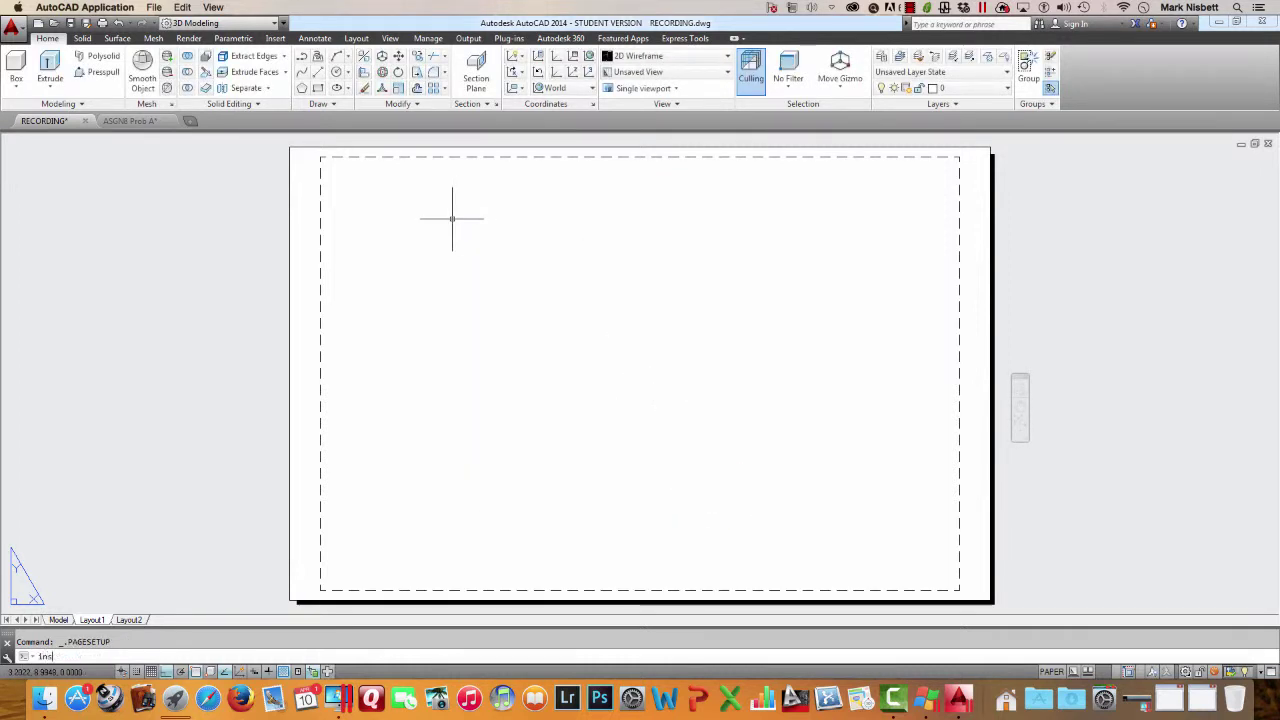
Insert the B size title drawing from the CAD102 folder as a block at the sheet's lower-left corner, picking a 0° rotation
{"action": "type", "text": "insert"}
{"action": "key", "text": "Return"}
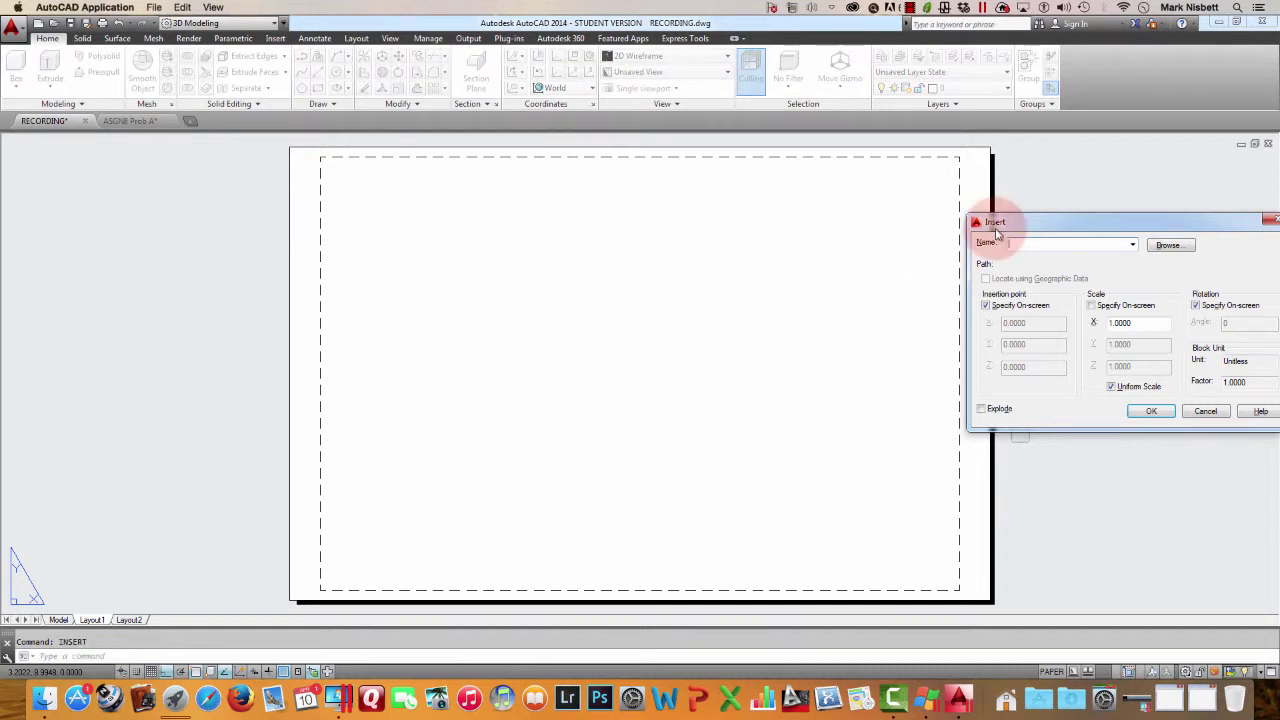
{"action": "left_click", "coordinate": [1160, 249]}
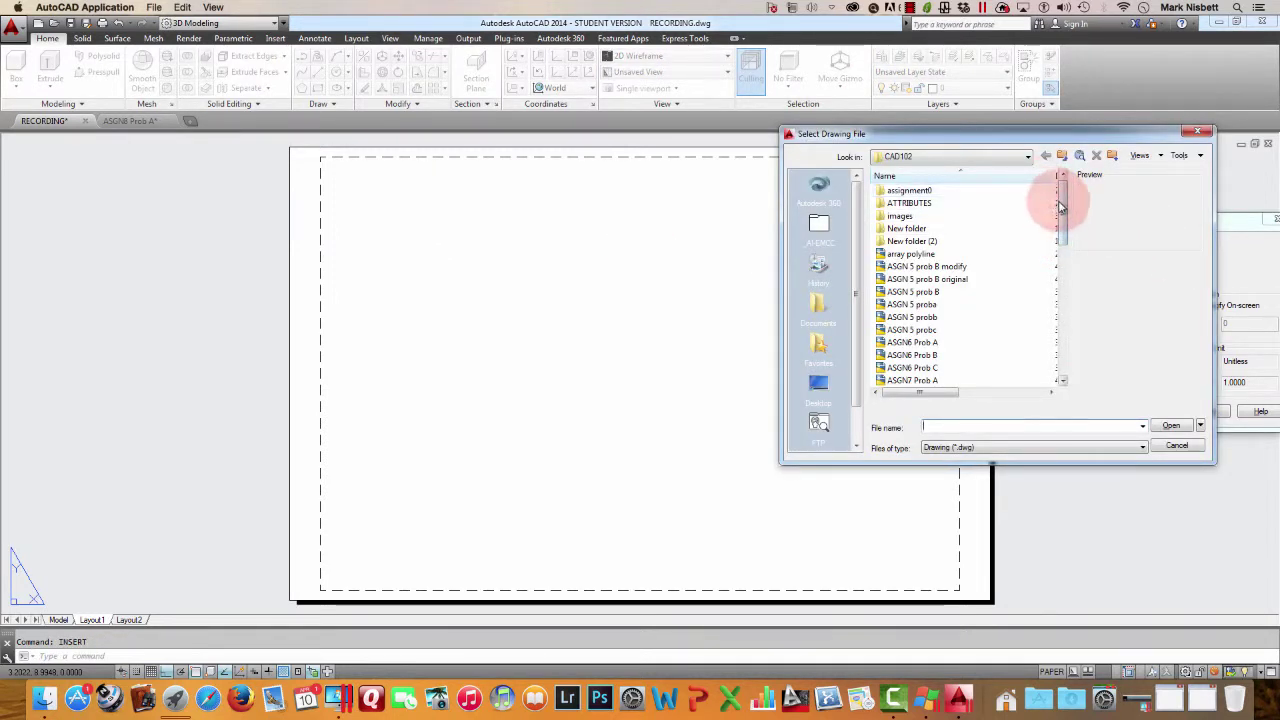
{"action": "left_click_drag", "start_coordinate": [1063, 206], "coordinate": [1064, 258]}
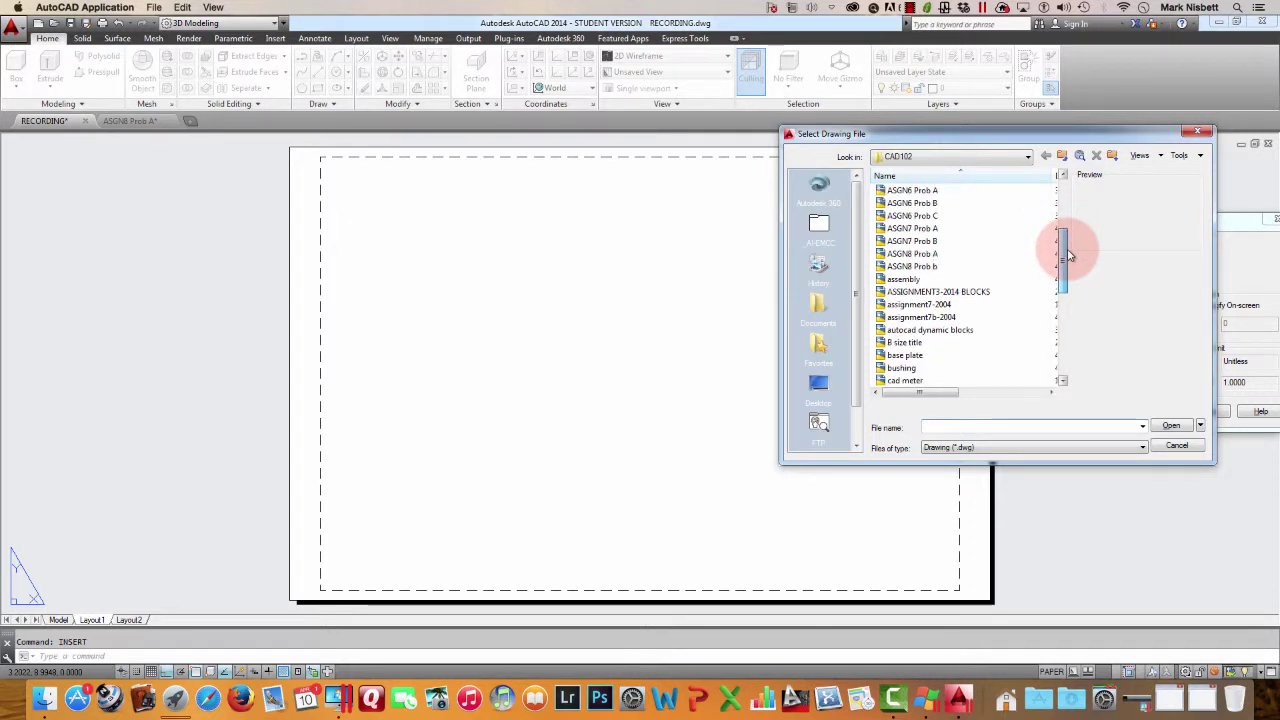
{"action": "left_click", "coordinate": [880, 360]}
{"action": "left_click", "coordinate": [882, 343]}
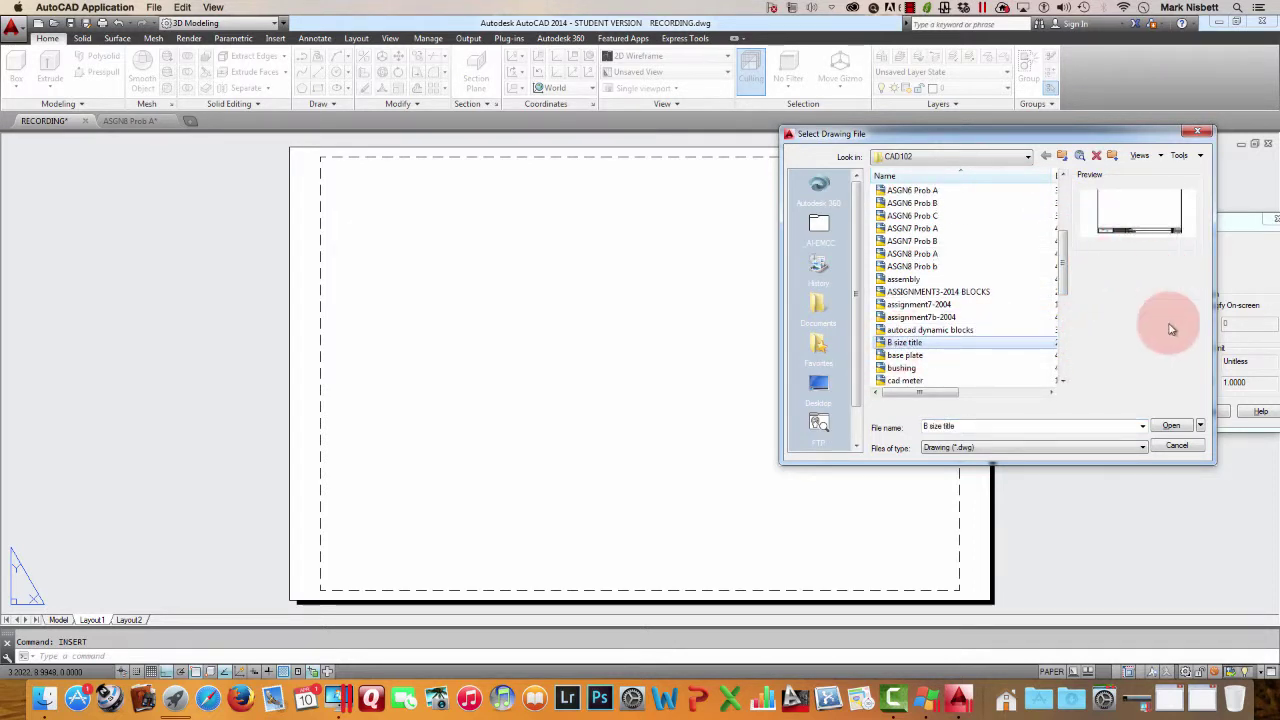
{"action": "left_click", "coordinate": [1165, 426]}
{"action": "left_click", "coordinate": [1148, 415]}
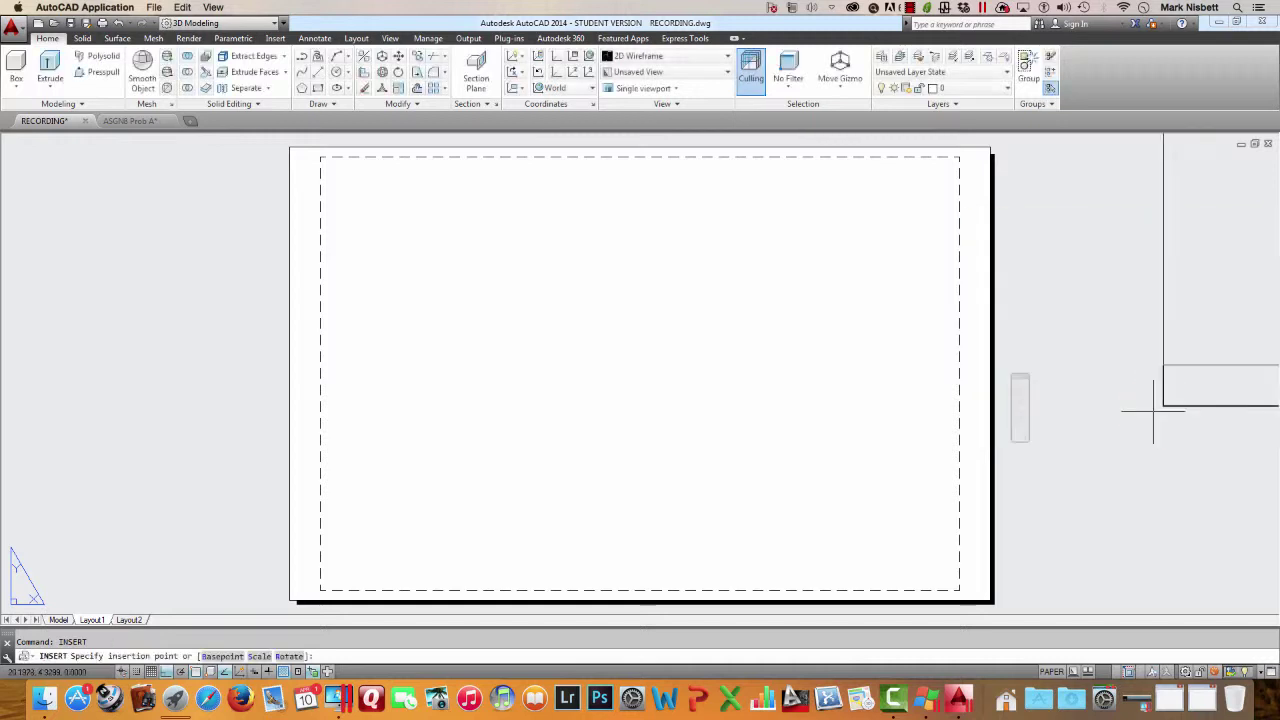
{"action": "left_click", "coordinate": [294, 592]}
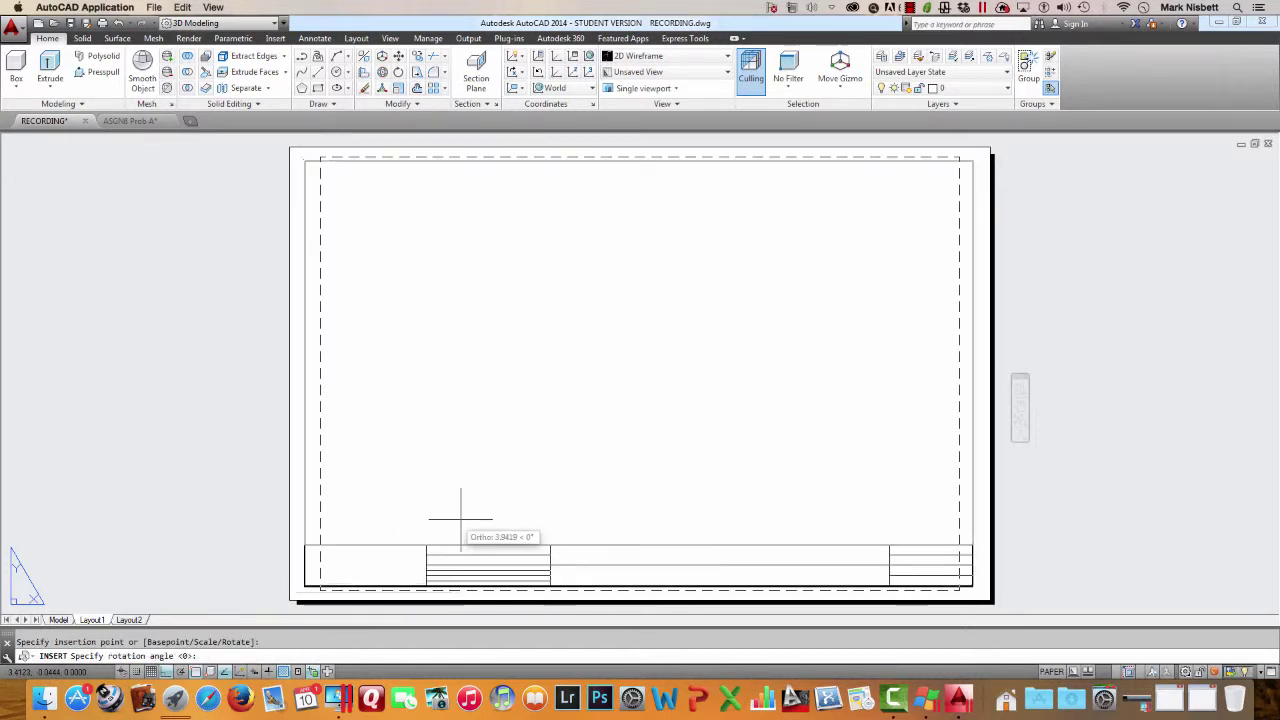
{"action": "left_click", "coordinate": [500, 522]}
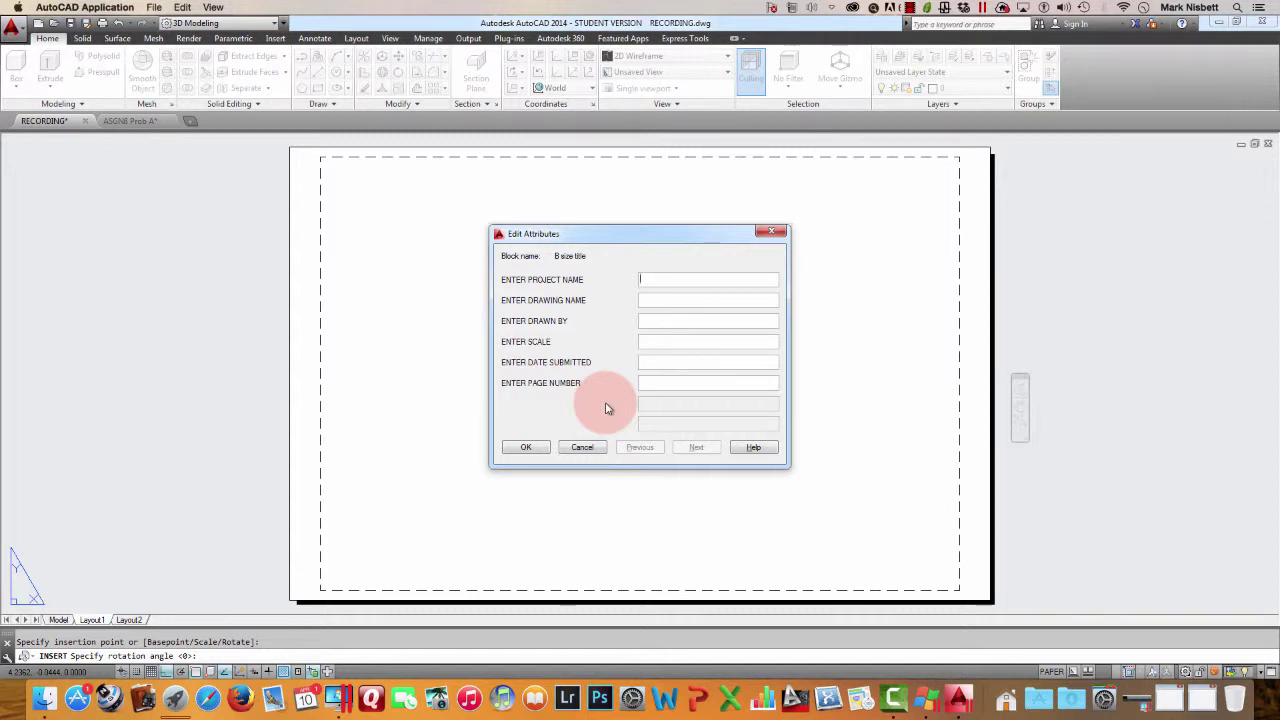
{"action": "type", "text": "AS"}
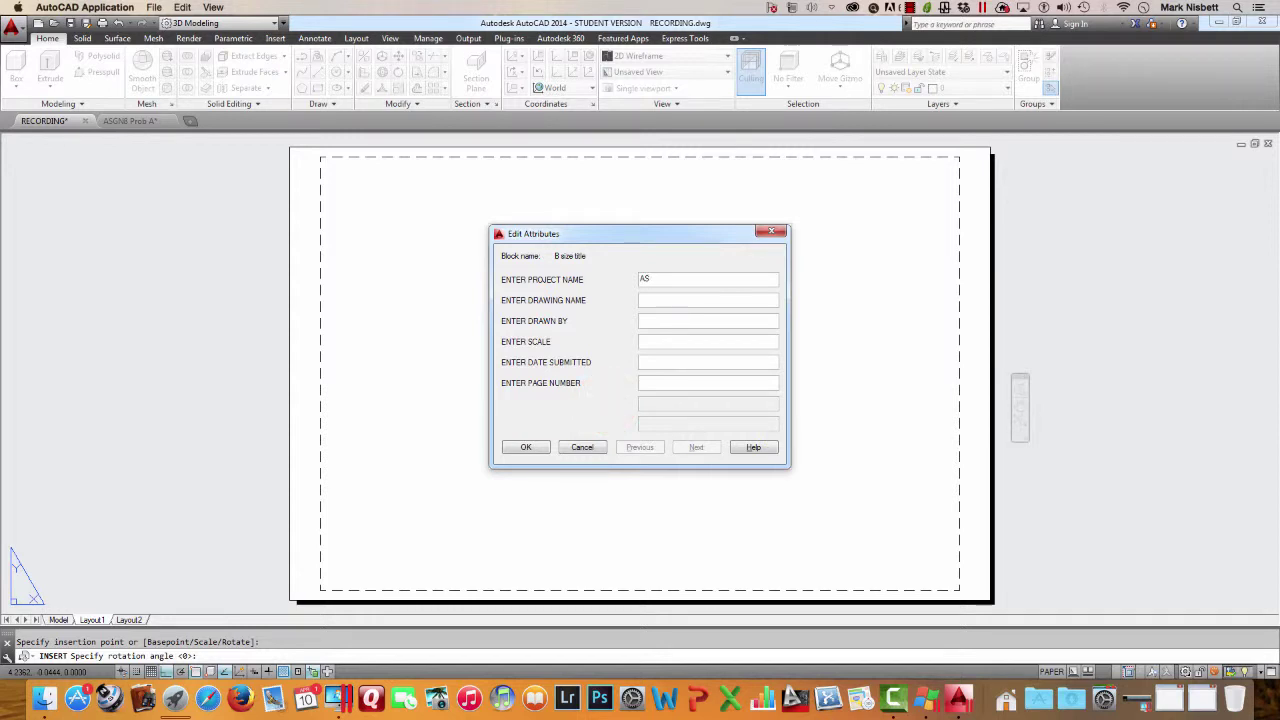
{"action": "type", "text": "SS"}
{"action": "left_click", "coordinate": [606, 405]}
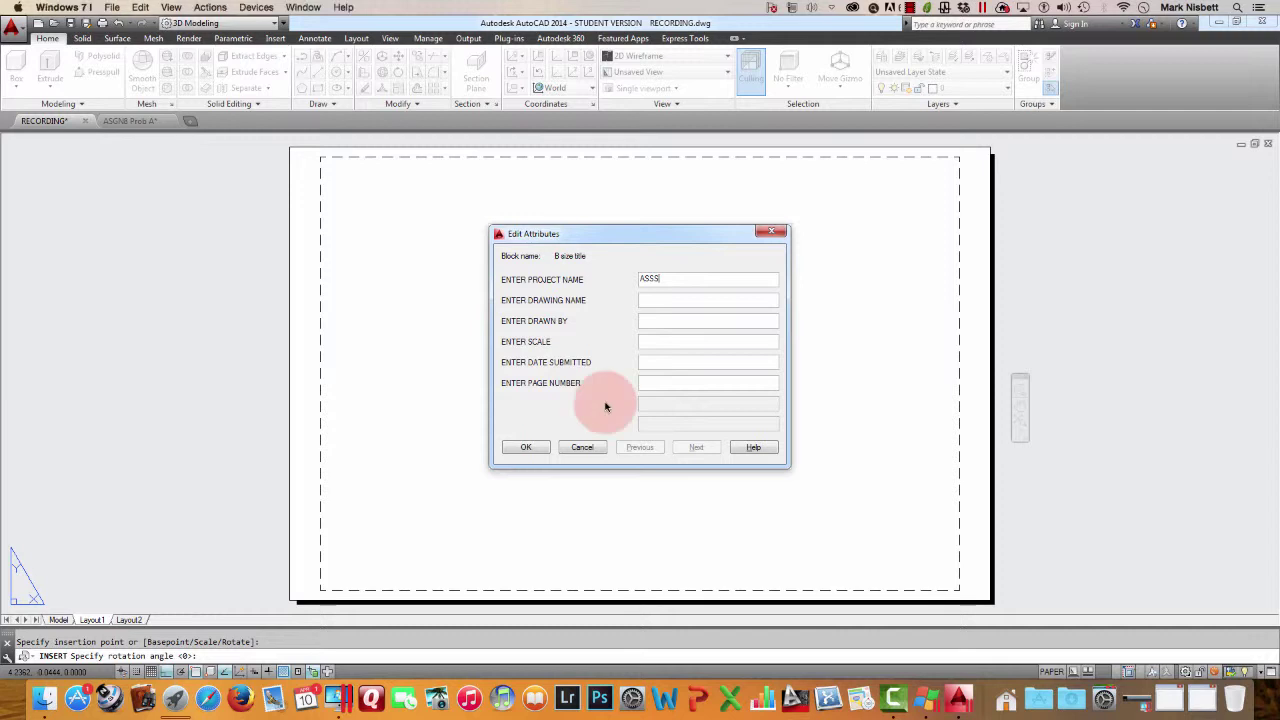
{"action": "left_click", "coordinate": [759, 243]}
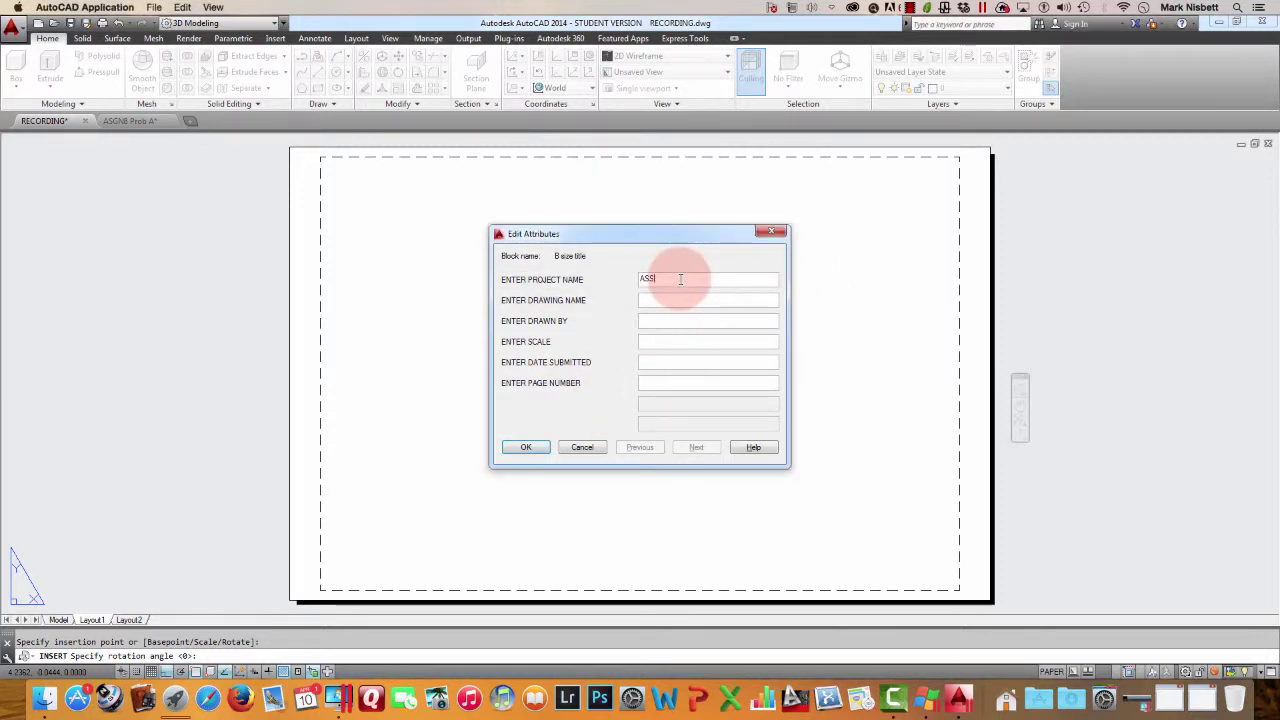
{"action": "type", "text": "IGNMENT 8"}
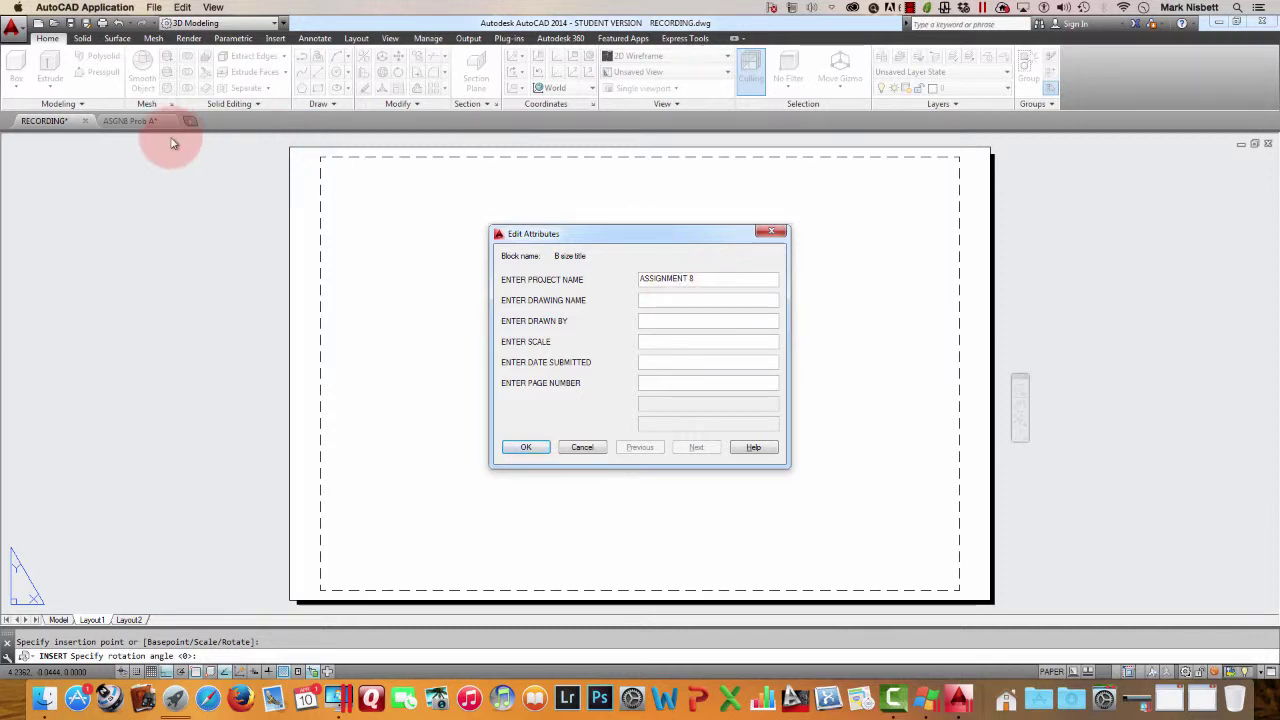
{"action": "left_click", "coordinate": [143, 124]}
{"action": "left_click", "coordinate": [582, 447]}
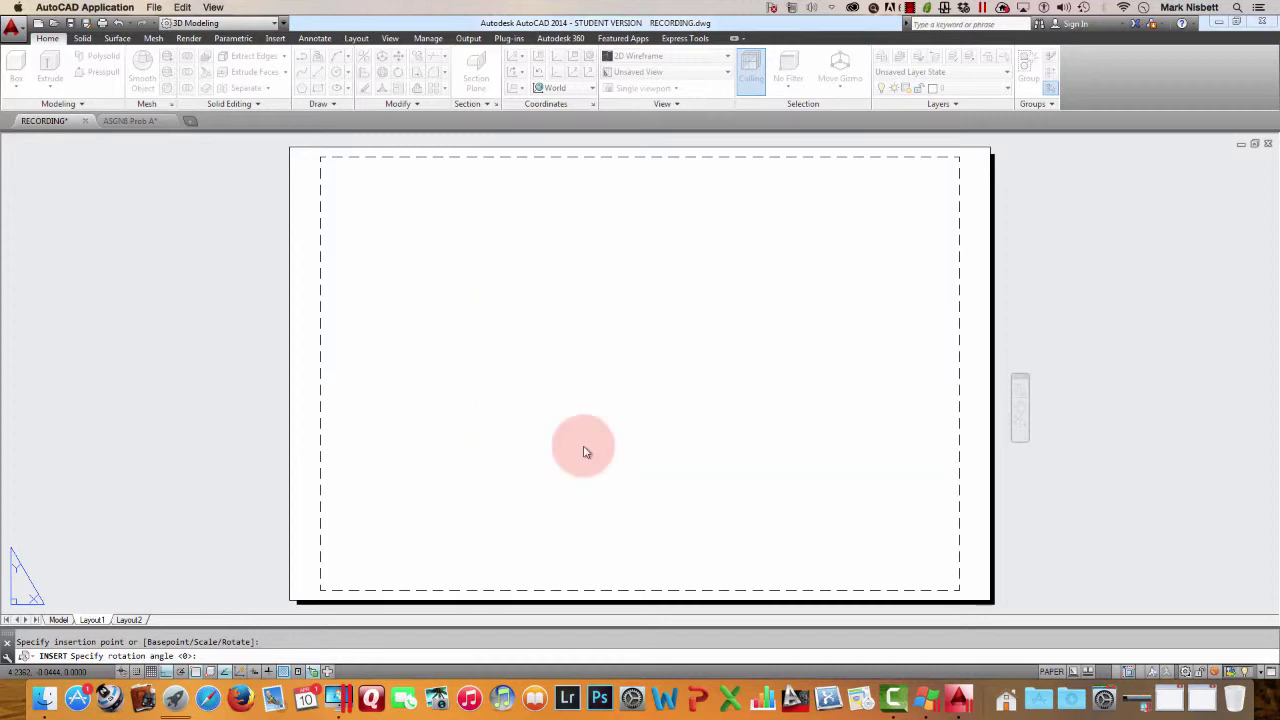
Check the completed title block in the ASGN8 Prob A drawing and return to the RECORDING drawing
{"action": "left_click", "coordinate": [155, 133]}
{"action": "left_click", "coordinate": [144, 123]}
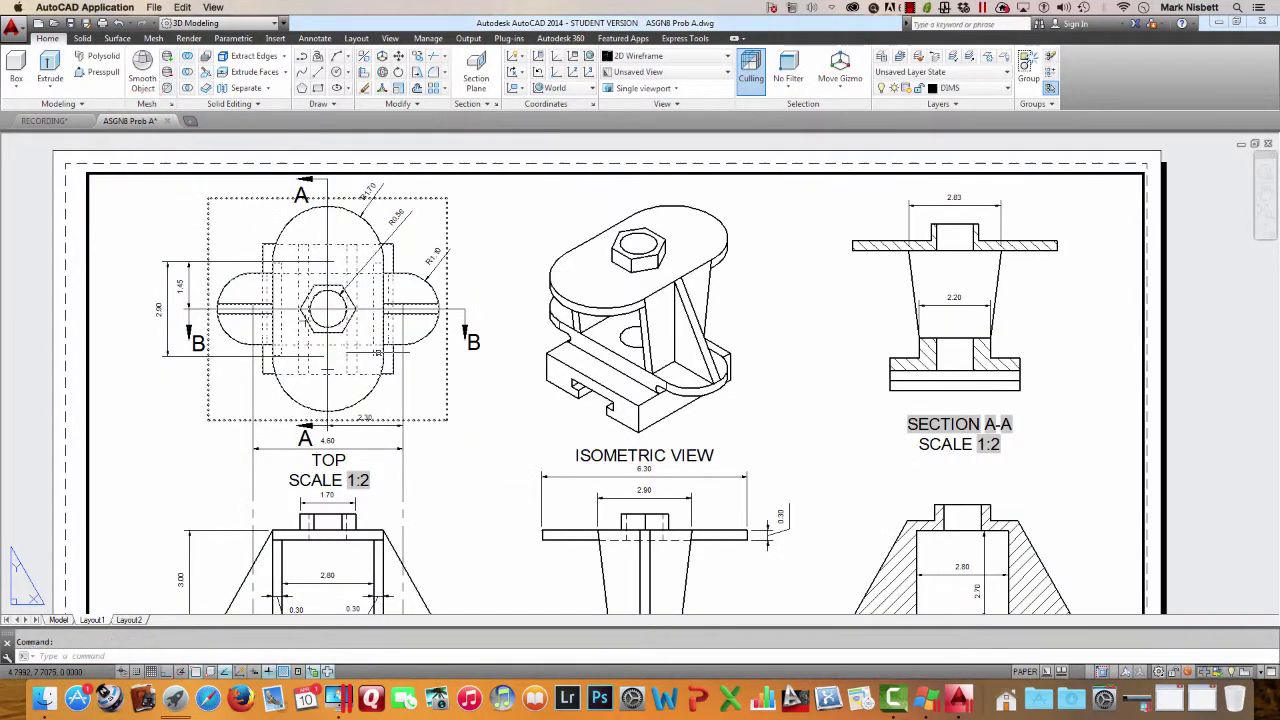
{"action": "middle_click_drag", "start_coordinate": [480, 379], "coordinate": [445, 134]}
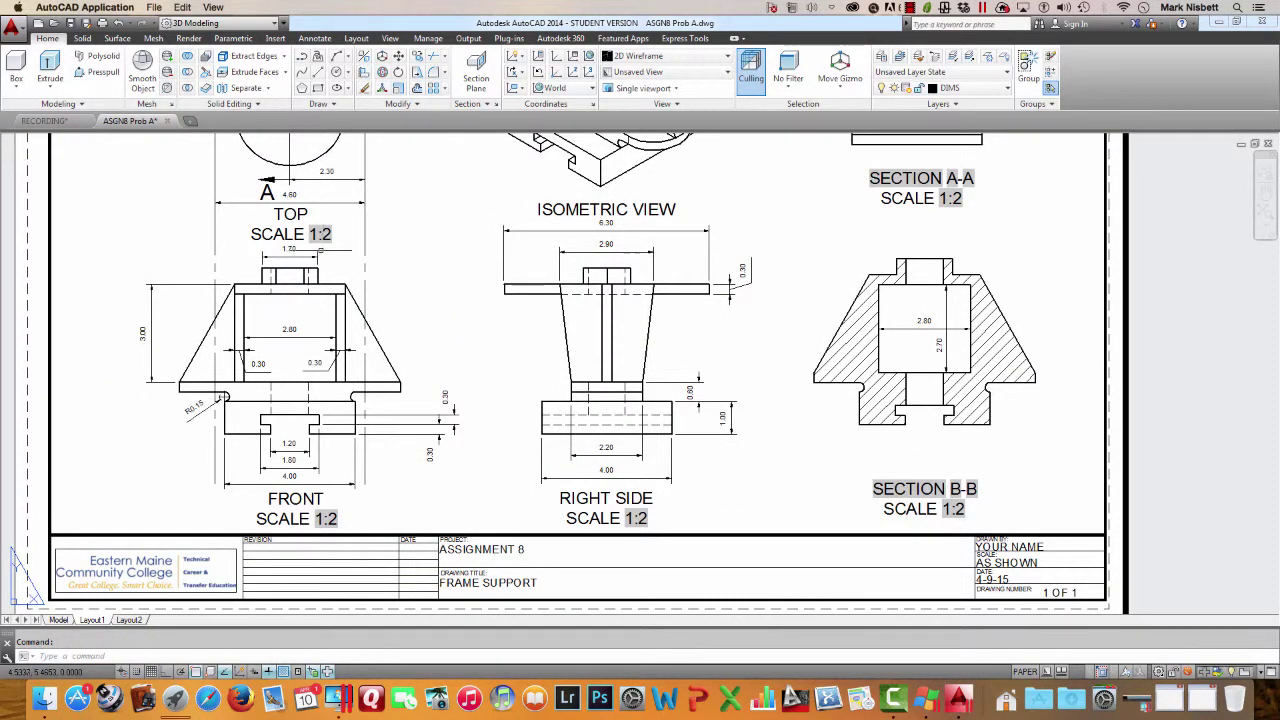
{"action": "left_click", "coordinate": [63, 122]}
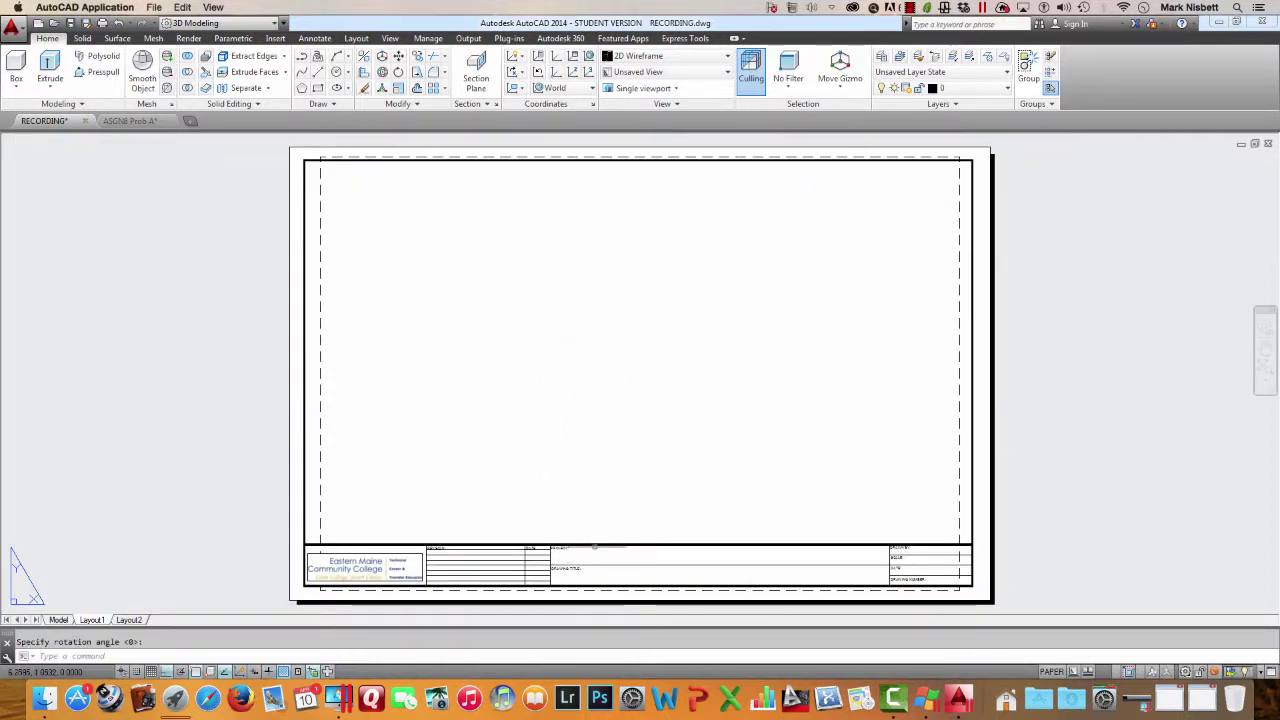
Open the inserted title block's attributes for editing and set the PROJECT value to ASSIGNMENT 8
{"action": "double_click", "coordinate": [570, 566]}
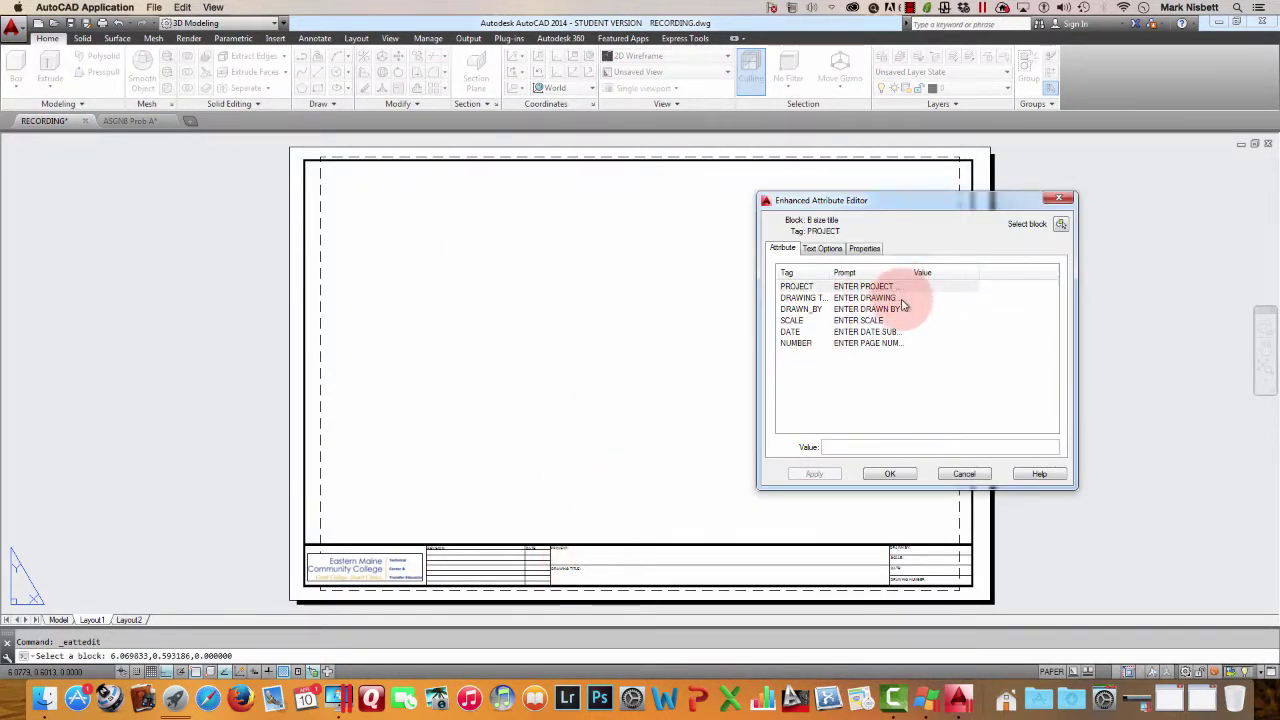
{"action": "left_click", "coordinate": [905, 287]}
{"action": "left_click", "coordinate": [858, 446]}
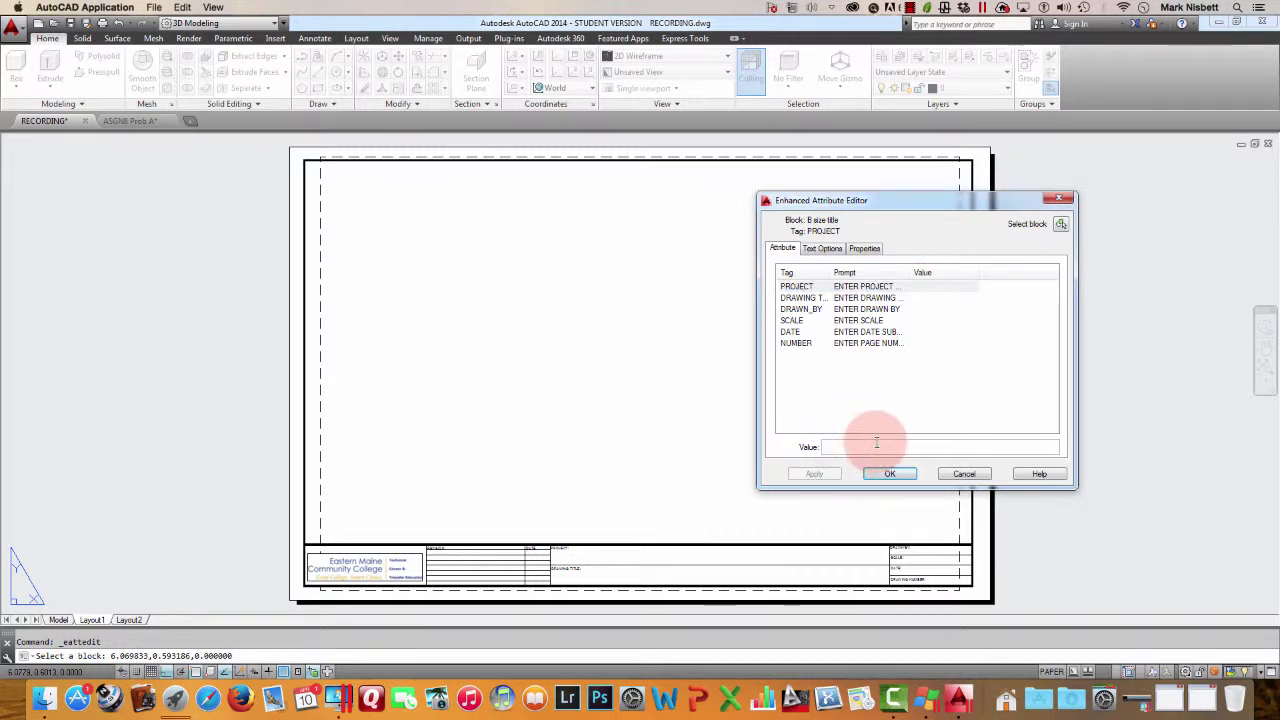
{"action": "type", "text": "ASSIGNM"}
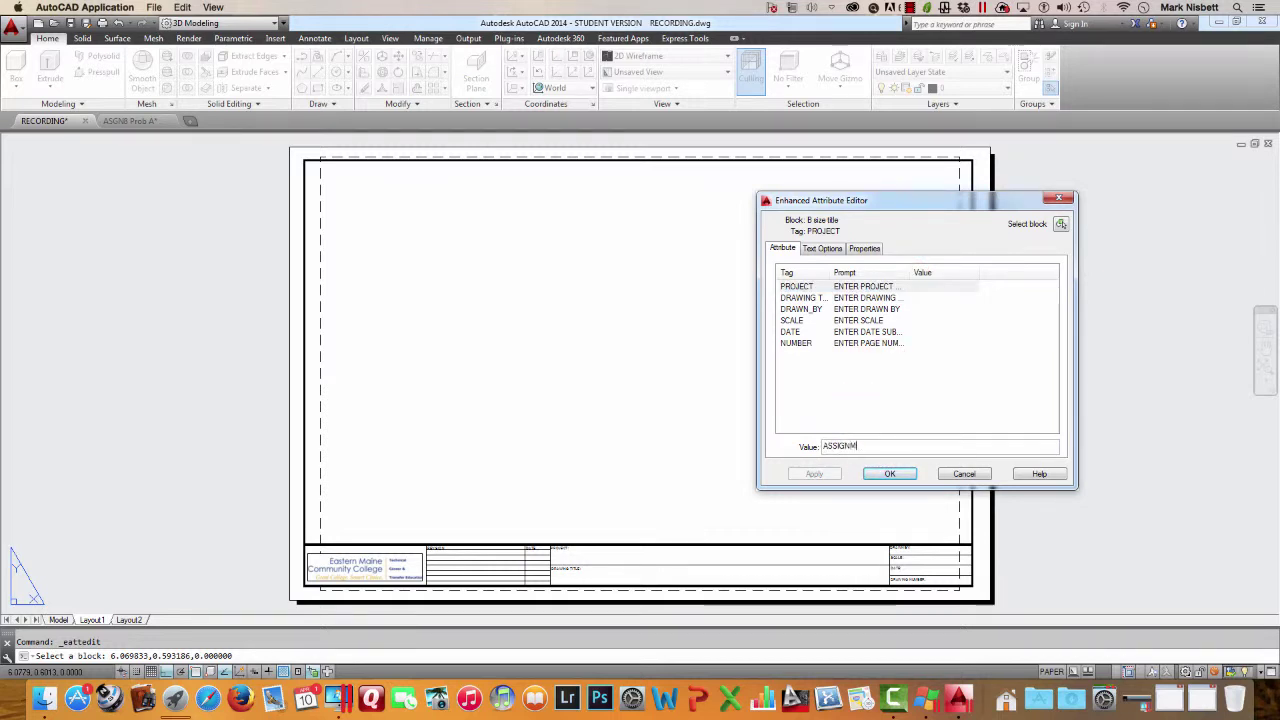
{"action": "type", "text": "ENT 8"}
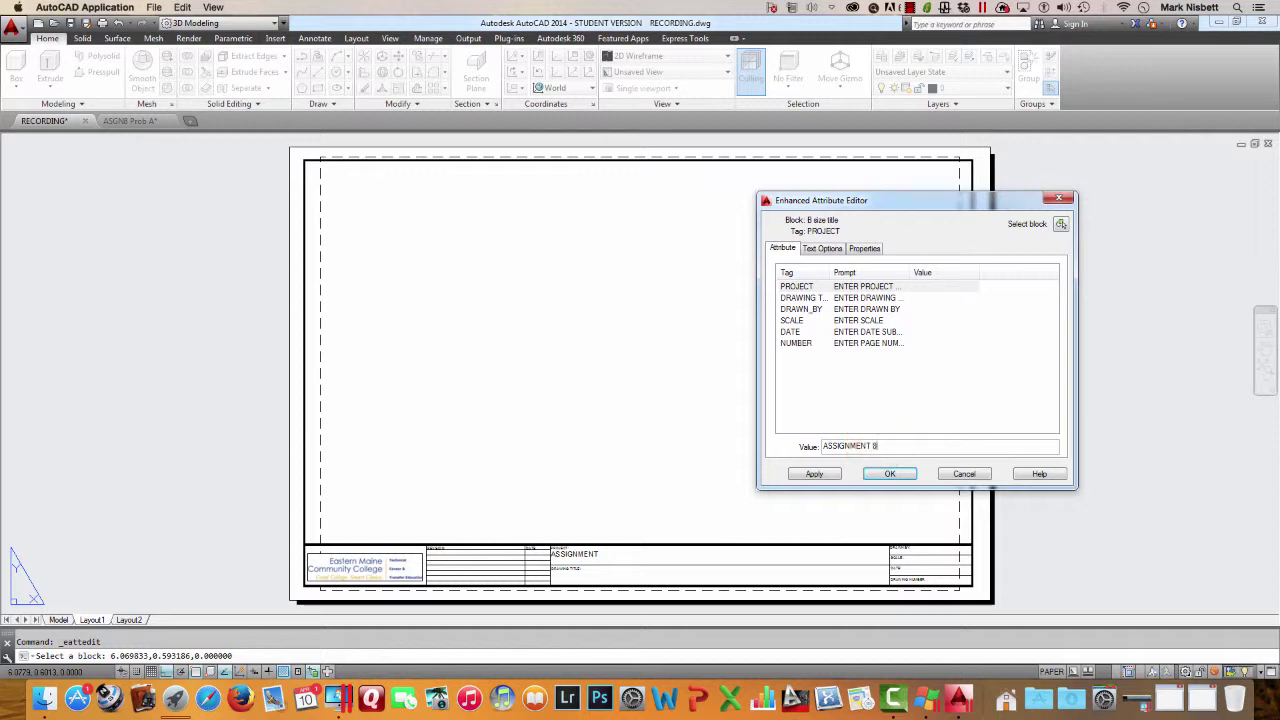
Set the title block's DRAWING TITLE attribute to FRAME SUPPORT
{"action": "left_click", "coordinate": [903, 299]}
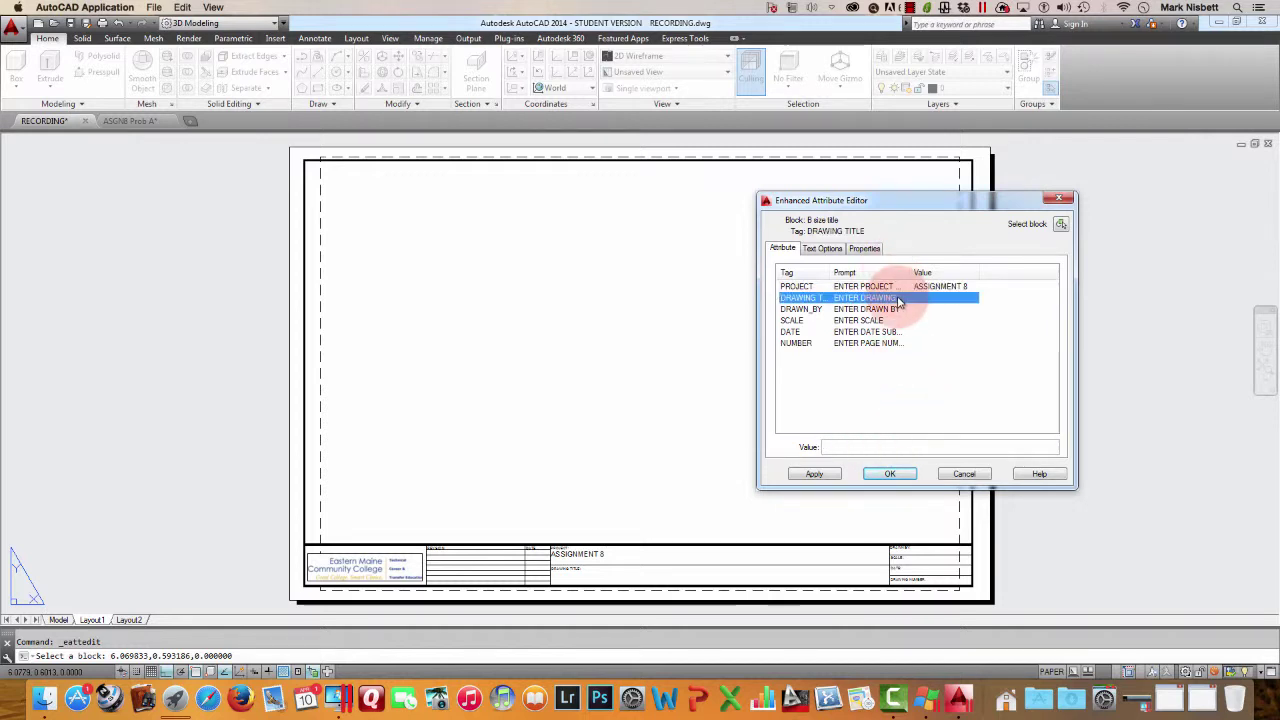
{"action": "left_click", "coordinate": [853, 447]}
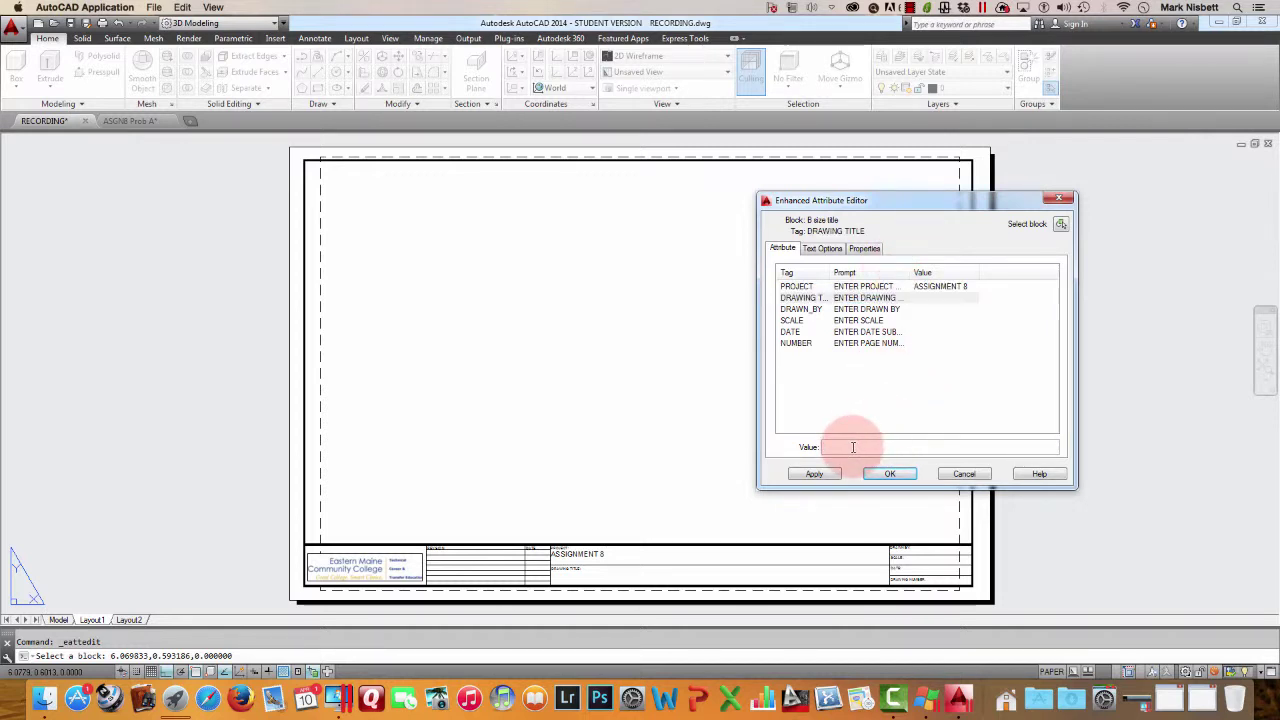
{"action": "type", "text": "FRAME SU"}
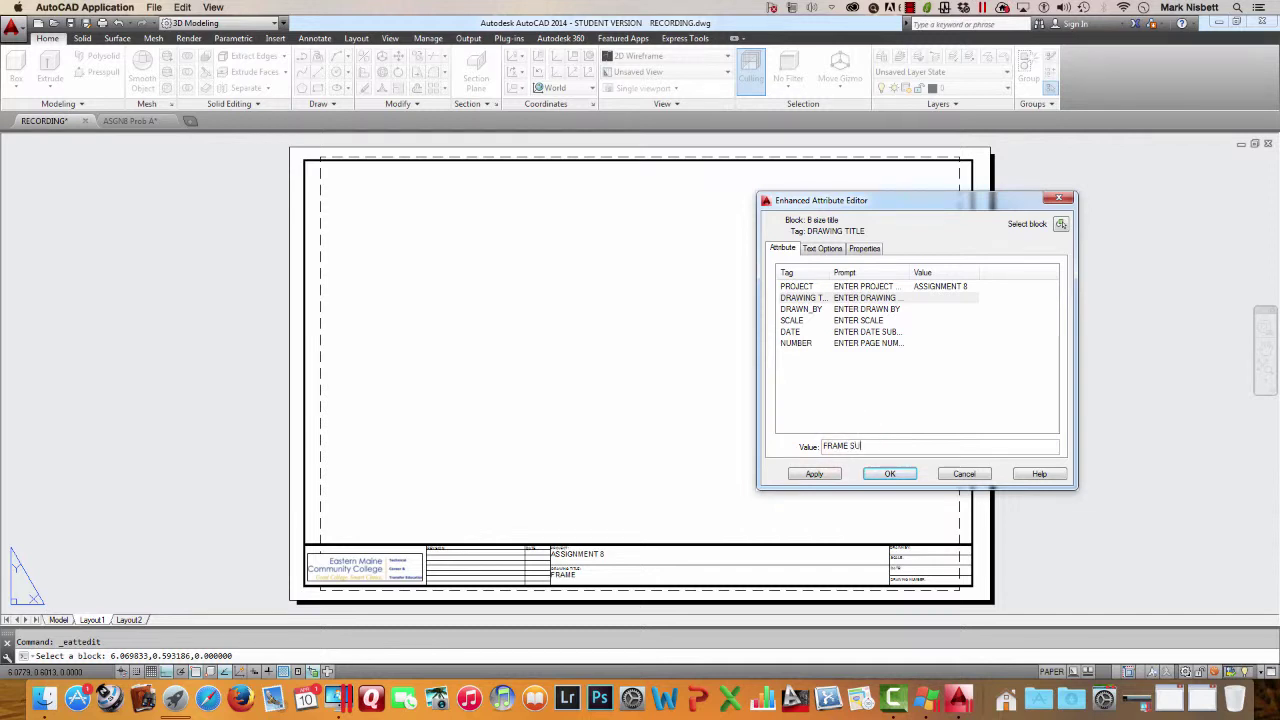
{"action": "type", "text": "PPORT"}
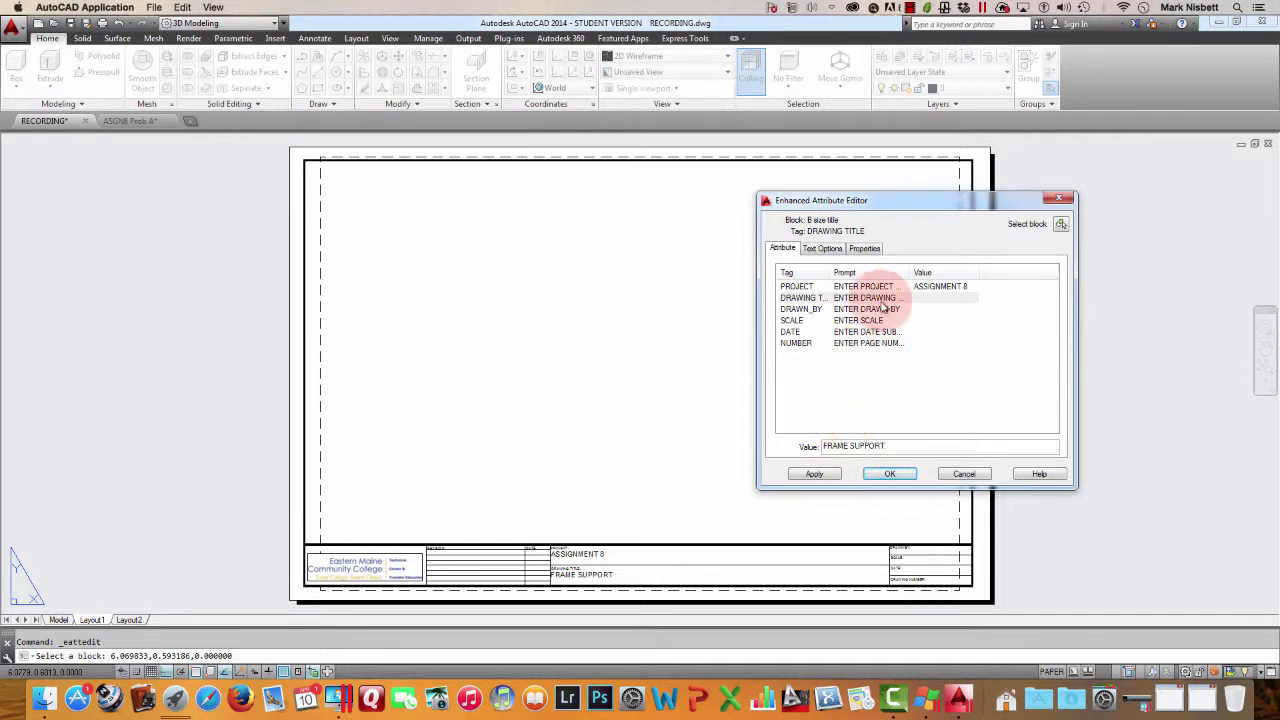
Set the title block's DRAWN_BY attribute to the placeholder YOUR NAME
{"action": "left_click", "coordinate": [860, 309]}
{"action": "left_click", "coordinate": [857, 447]}
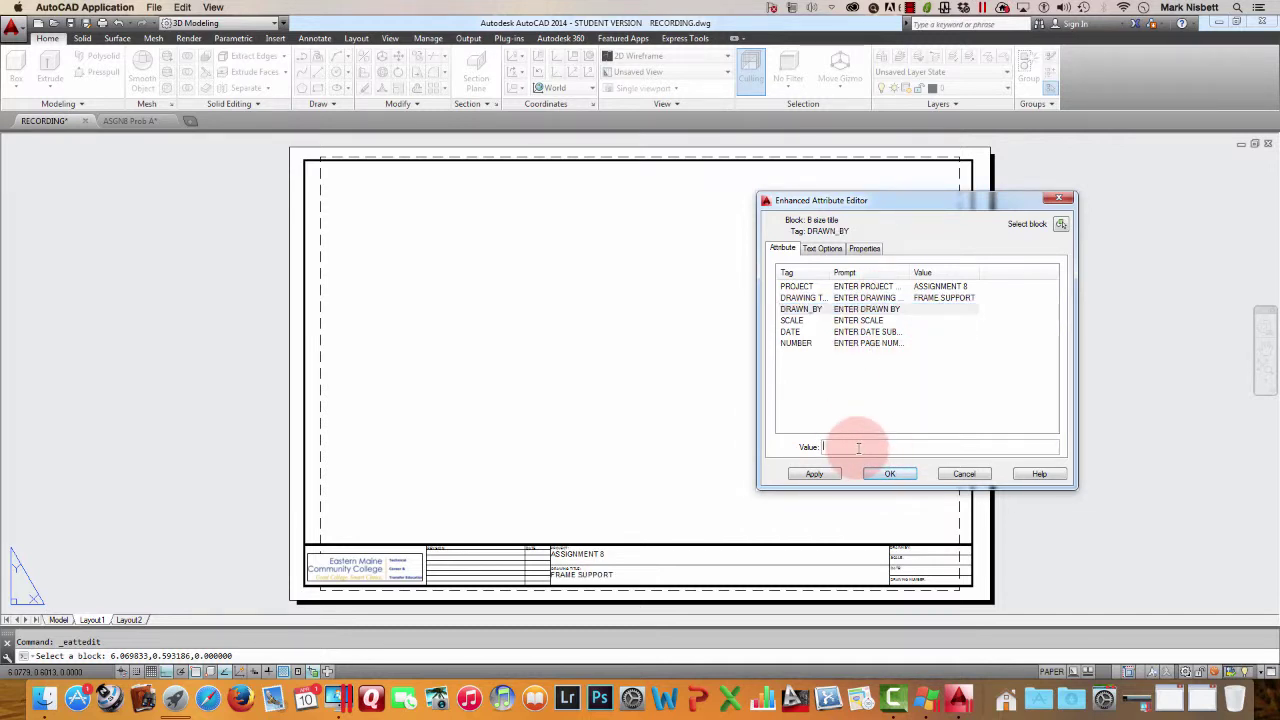
{"action": "type", "text": "YOU"}
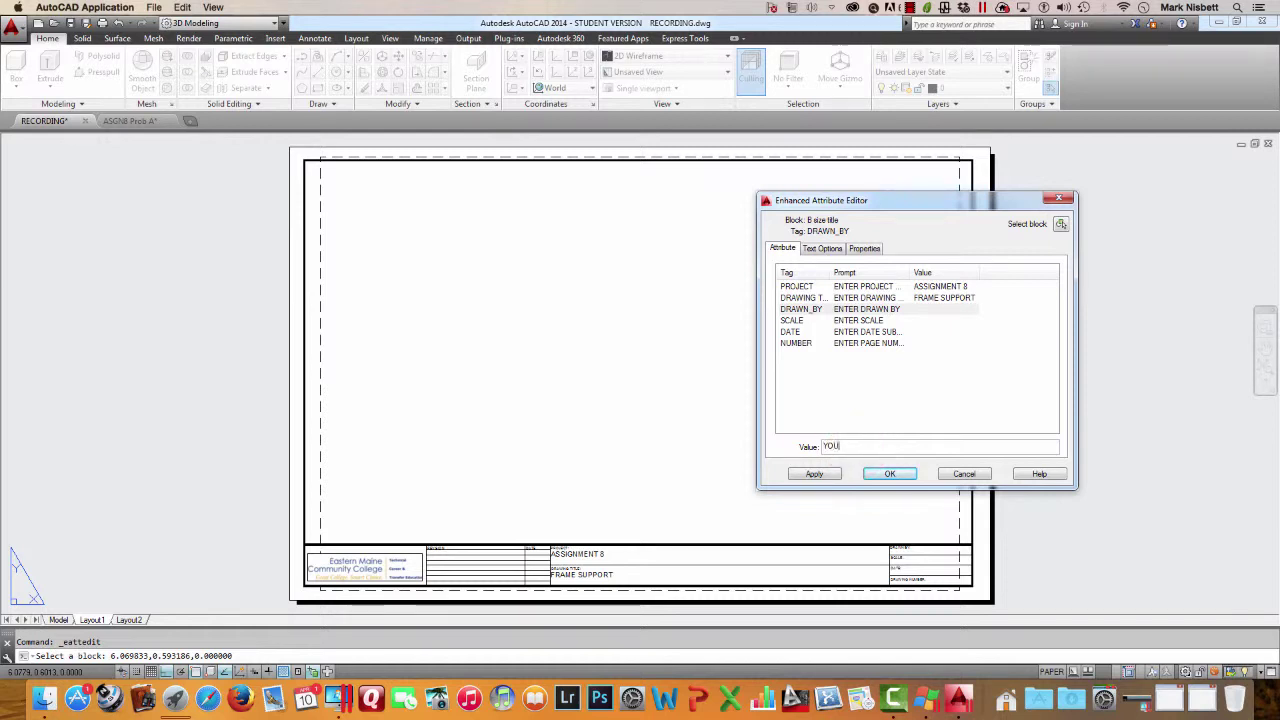
{"action": "type", "text": "R NAME"}
{"action": "left_click", "coordinate": [860, 447]}
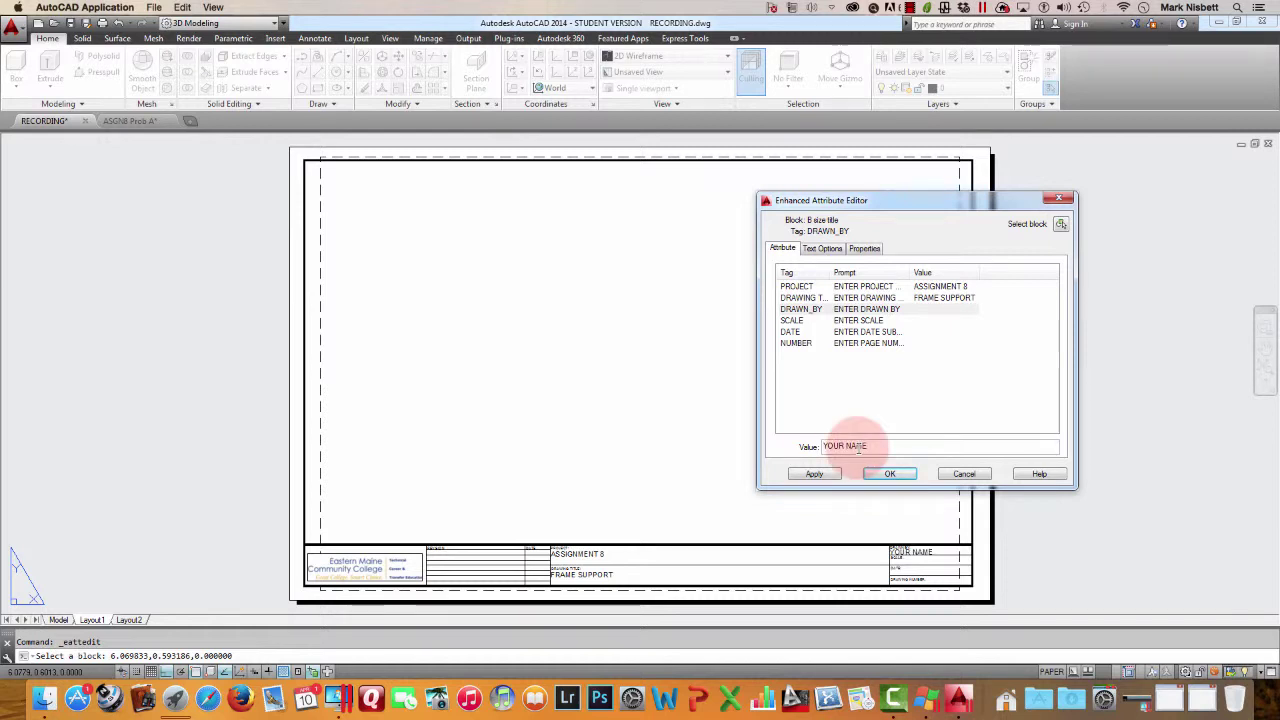
Set the title block's SCALE attribute to AS SHOWN
{"action": "left_click", "coordinate": [895, 320]}
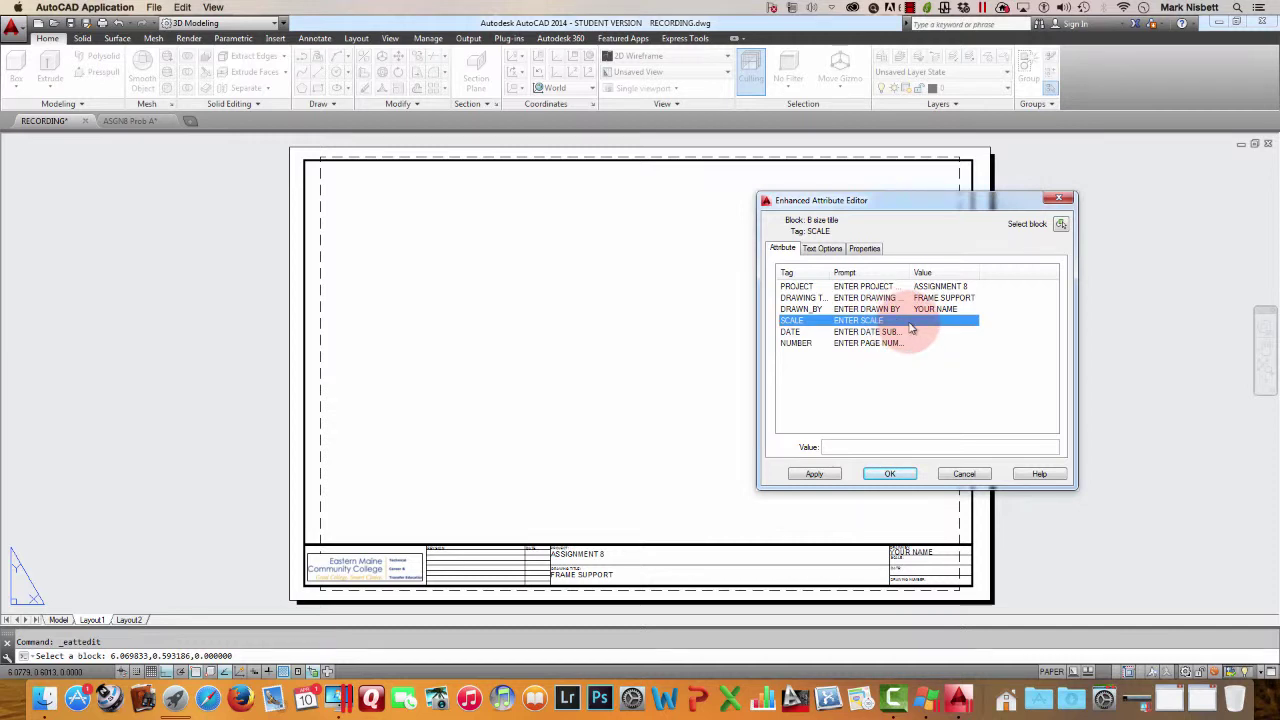
{"action": "left_click", "coordinate": [839, 447]}
{"action": "type", "text": "A"}
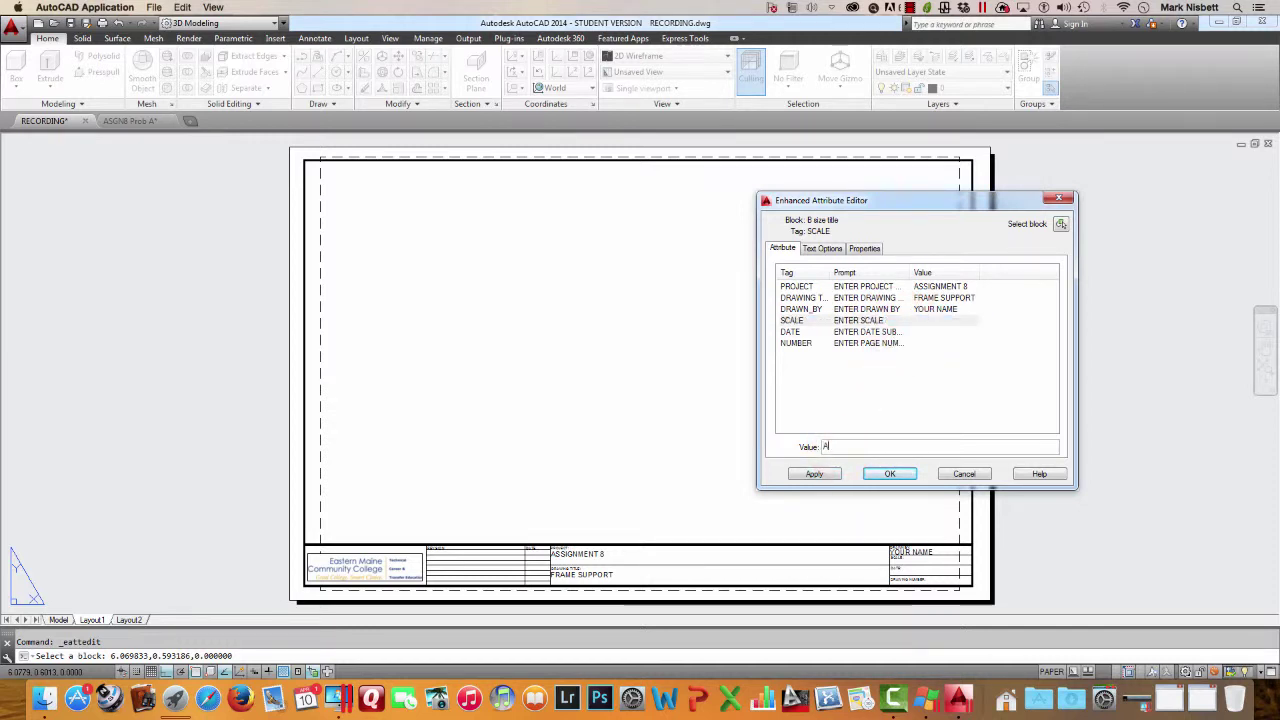
{"action": "type", "text": "S SHOWN"}
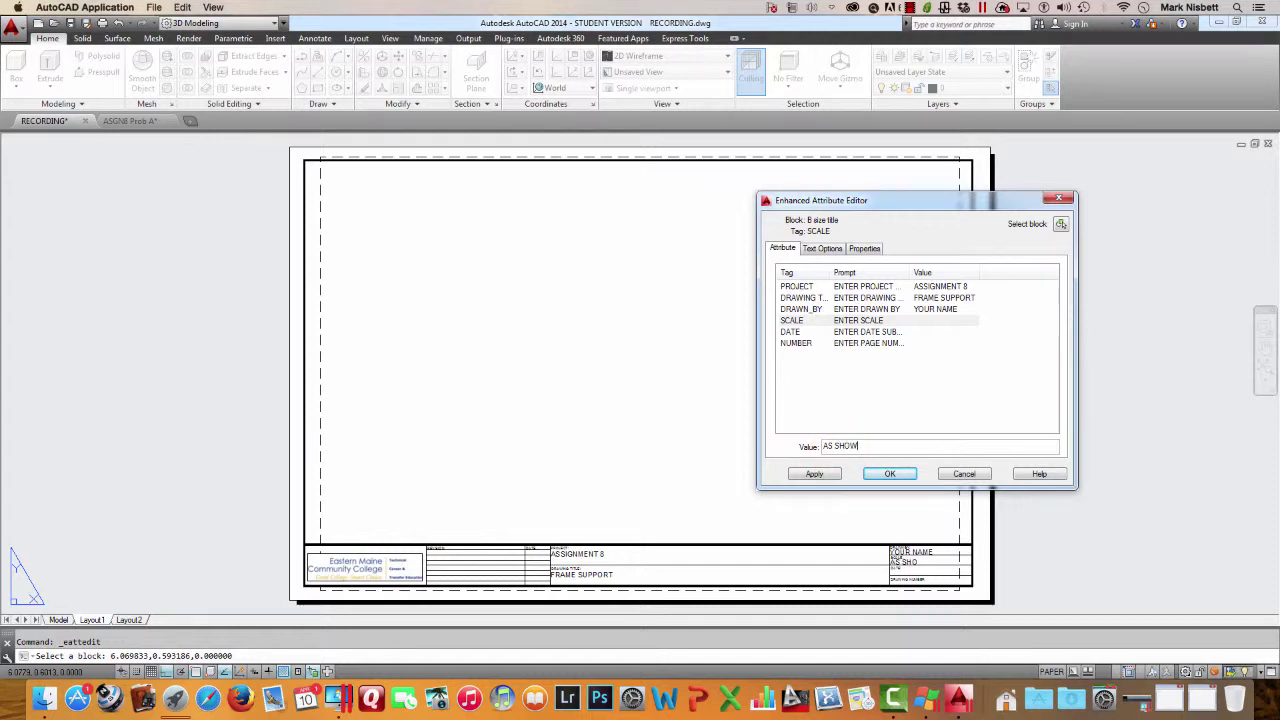
Check the current date on the system clock and set the title block's DATE attribute to 4-10-15
{"action": "left_click", "coordinate": [888, 332]}
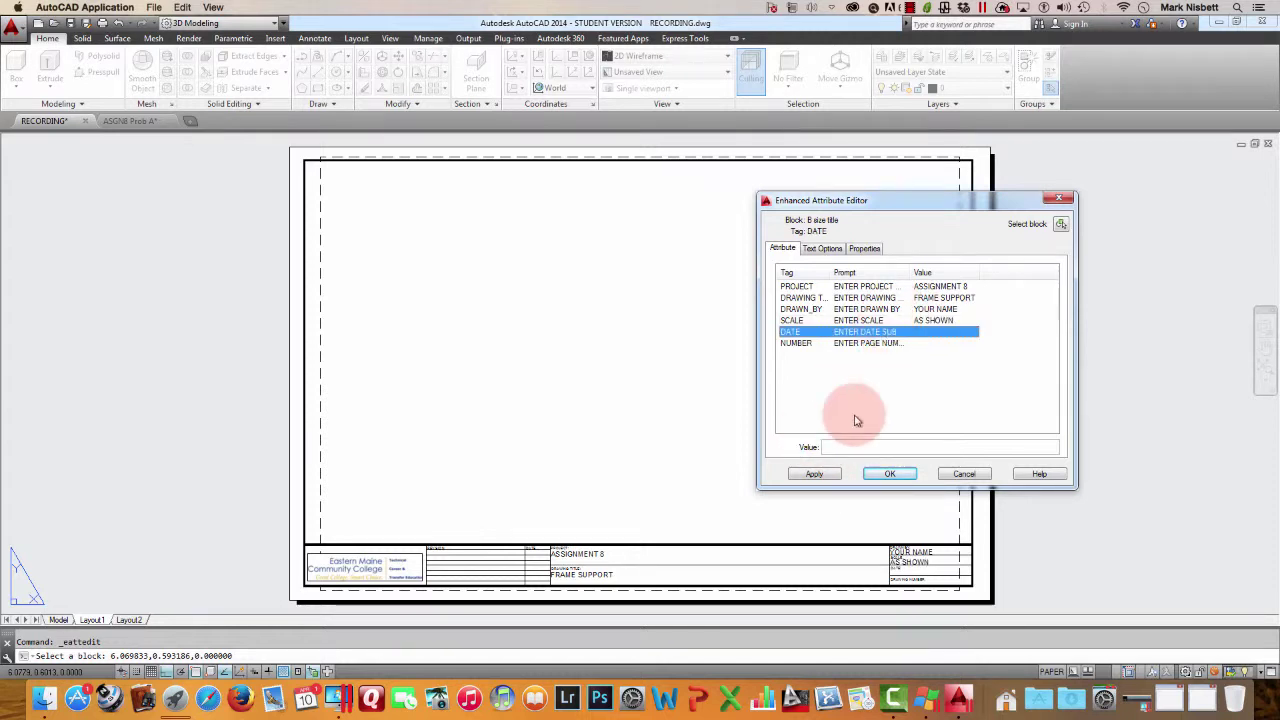
{"action": "left_click", "coordinate": [848, 446]}
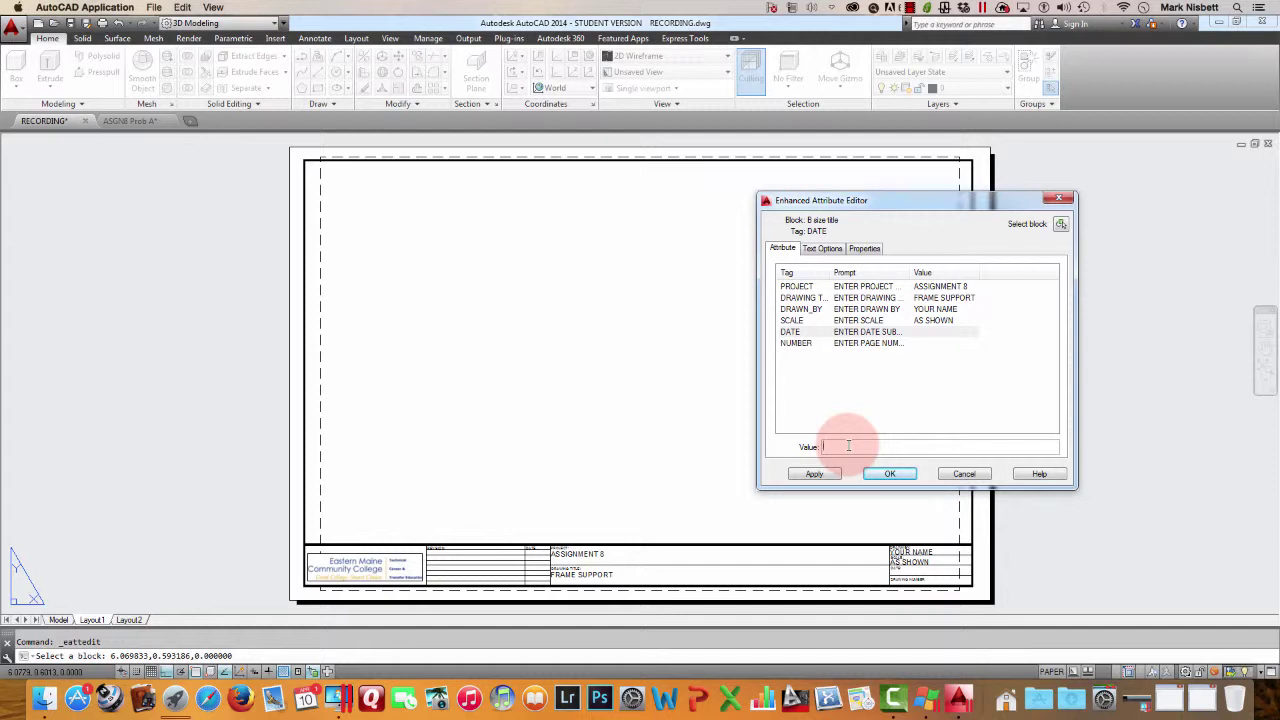
{"action": "type", "text": "4-"}
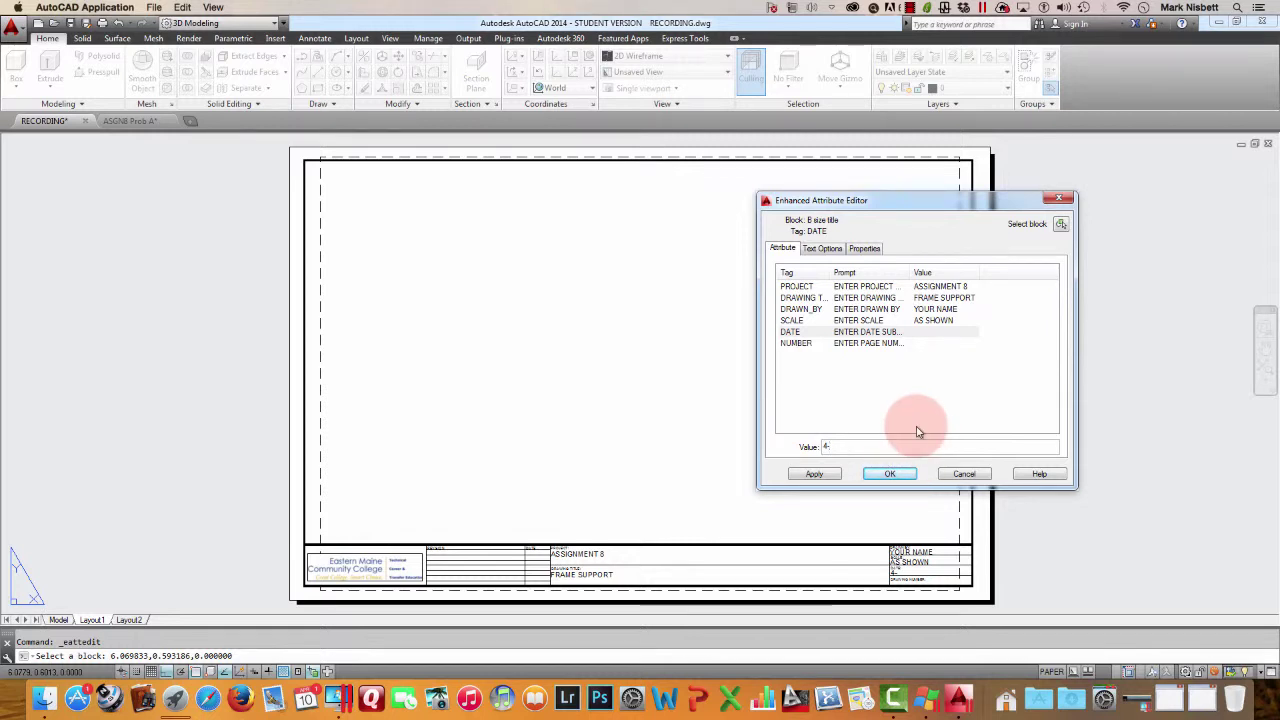
{"action": "left_click", "coordinate": [1146, 8]}
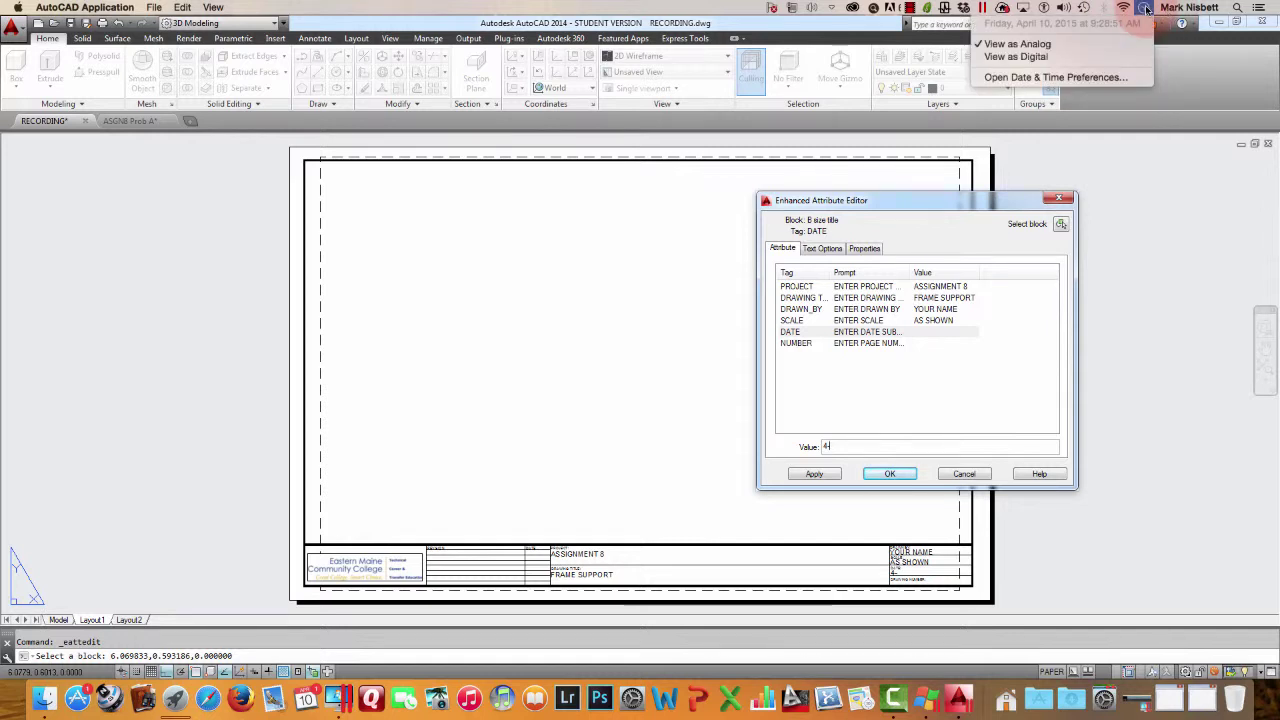
{"action": "left_click", "coordinate": [853, 445]}
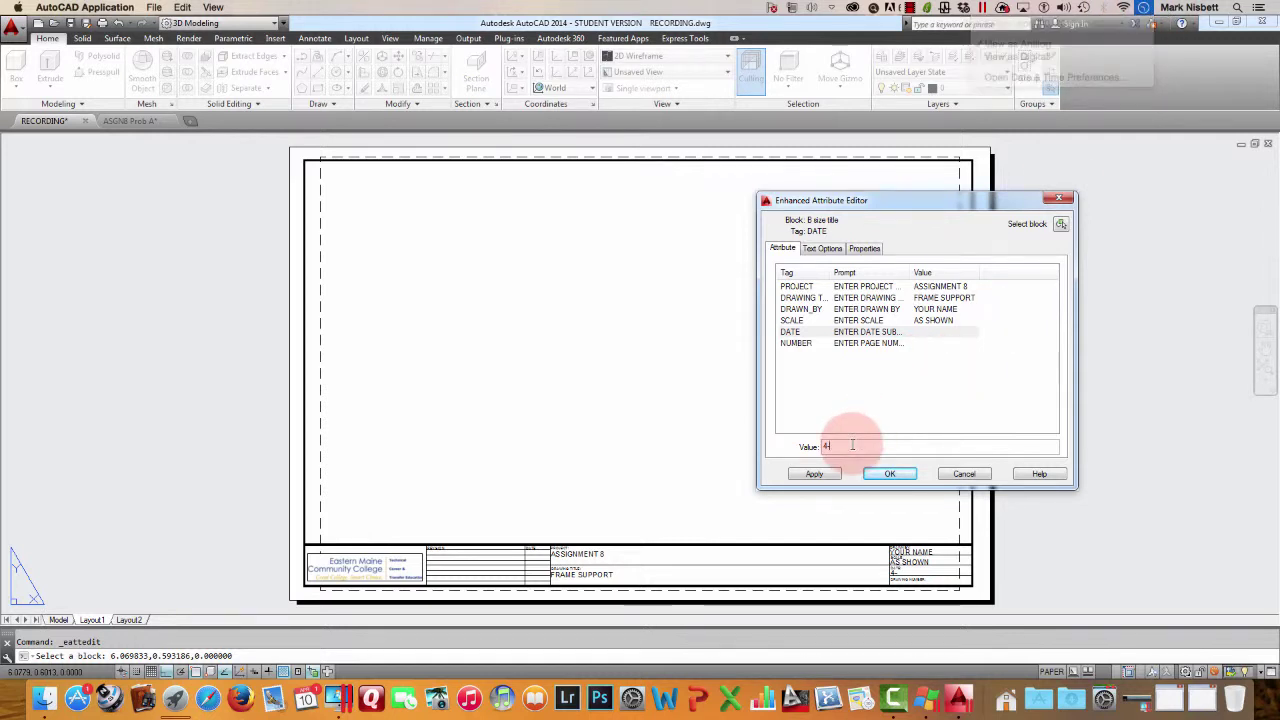
{"action": "type", "text": "4-10"}
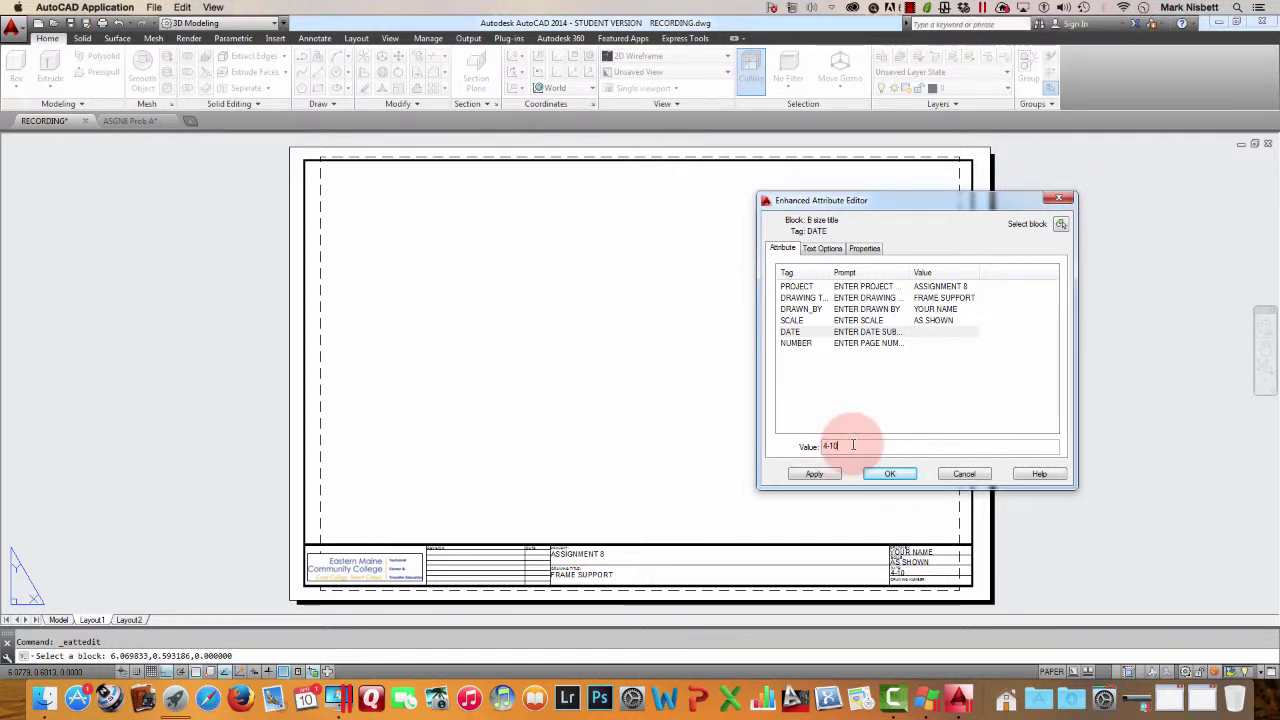
{"action": "type", "text": "-15"}
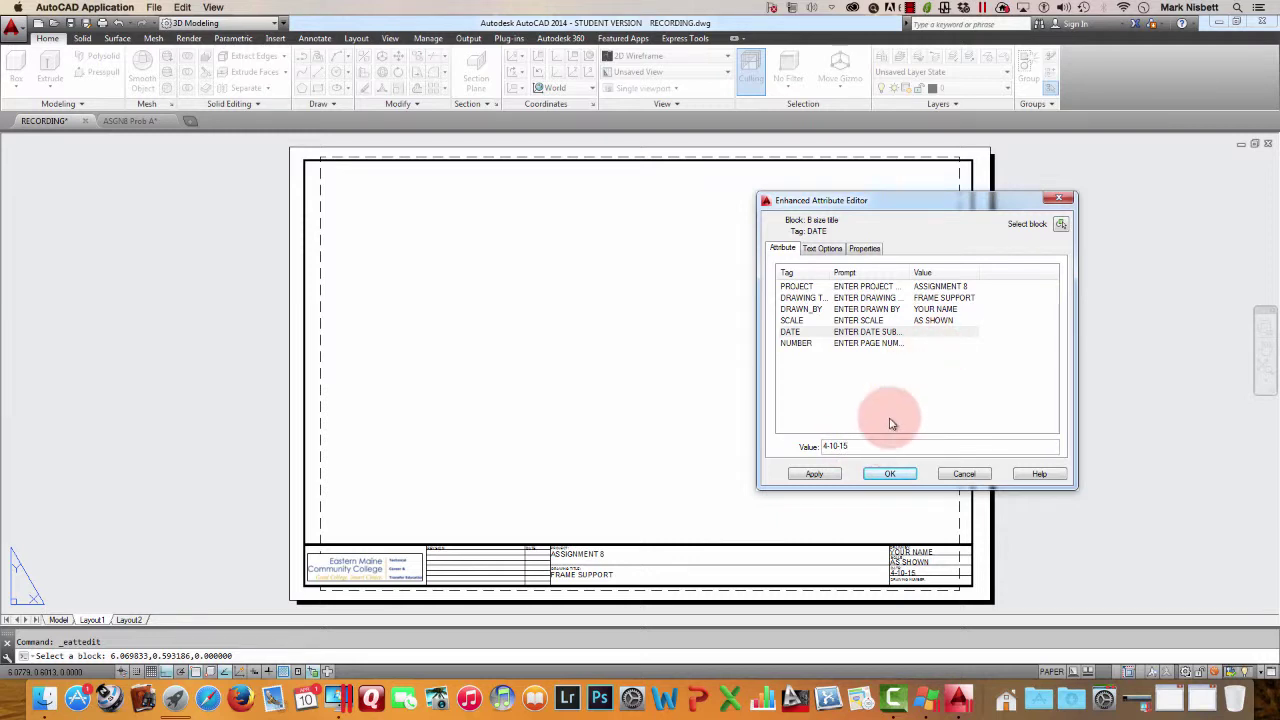
Set the title block's NUMBER attribute to 1 OF 1 and accept all the attribute edits
{"action": "left_click", "coordinate": [893, 344]}
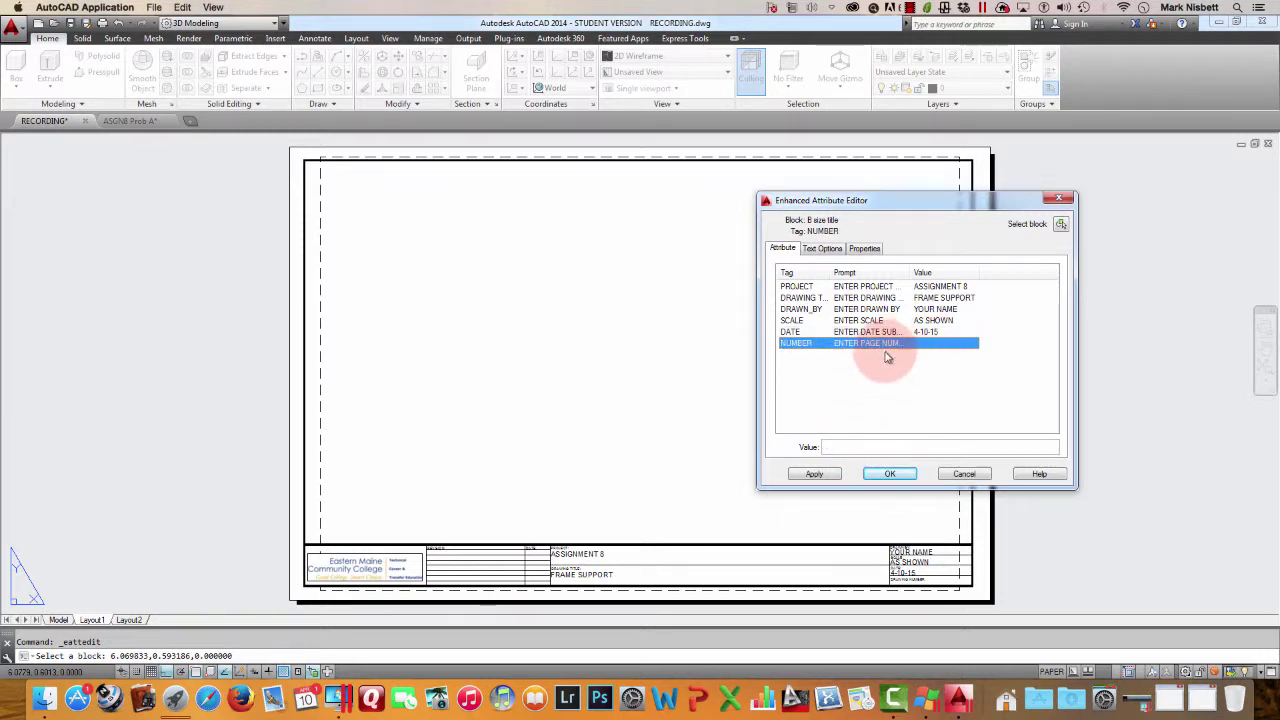
{"action": "left_click", "coordinate": [857, 446]}
{"action": "type", "text": "1 OF 1"}
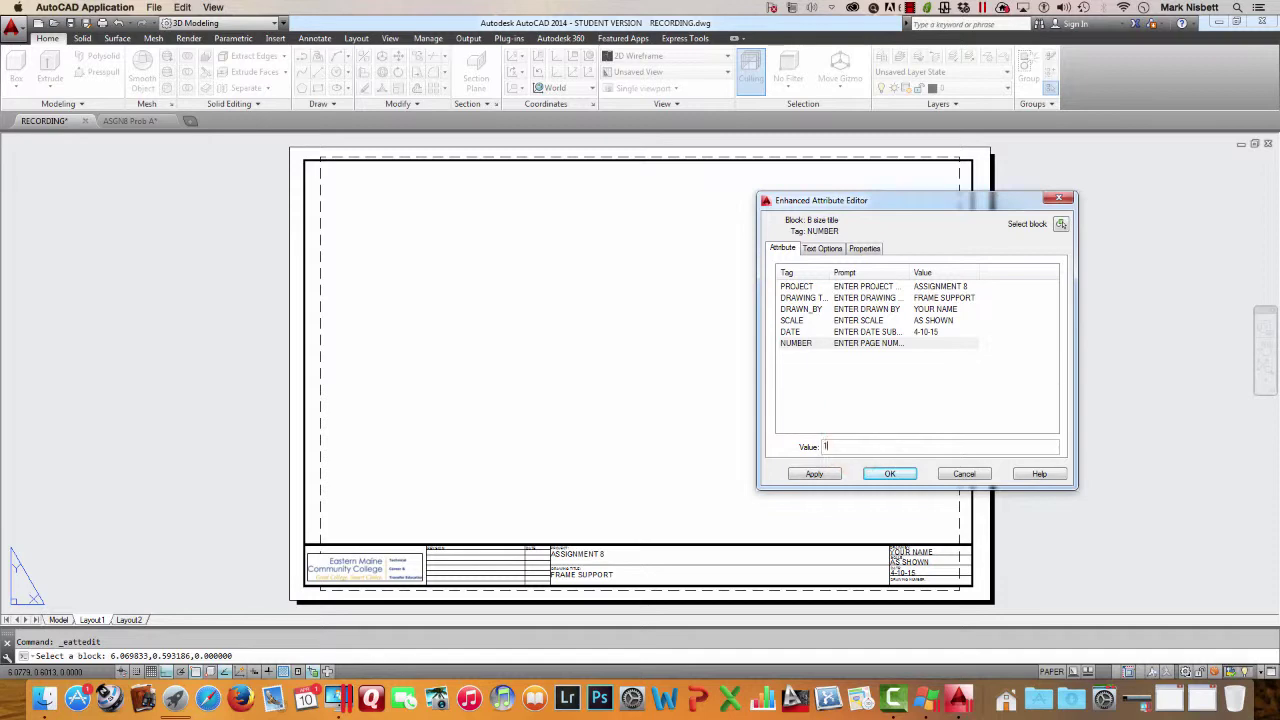
{"action": "left_click", "coordinate": [895, 473]}
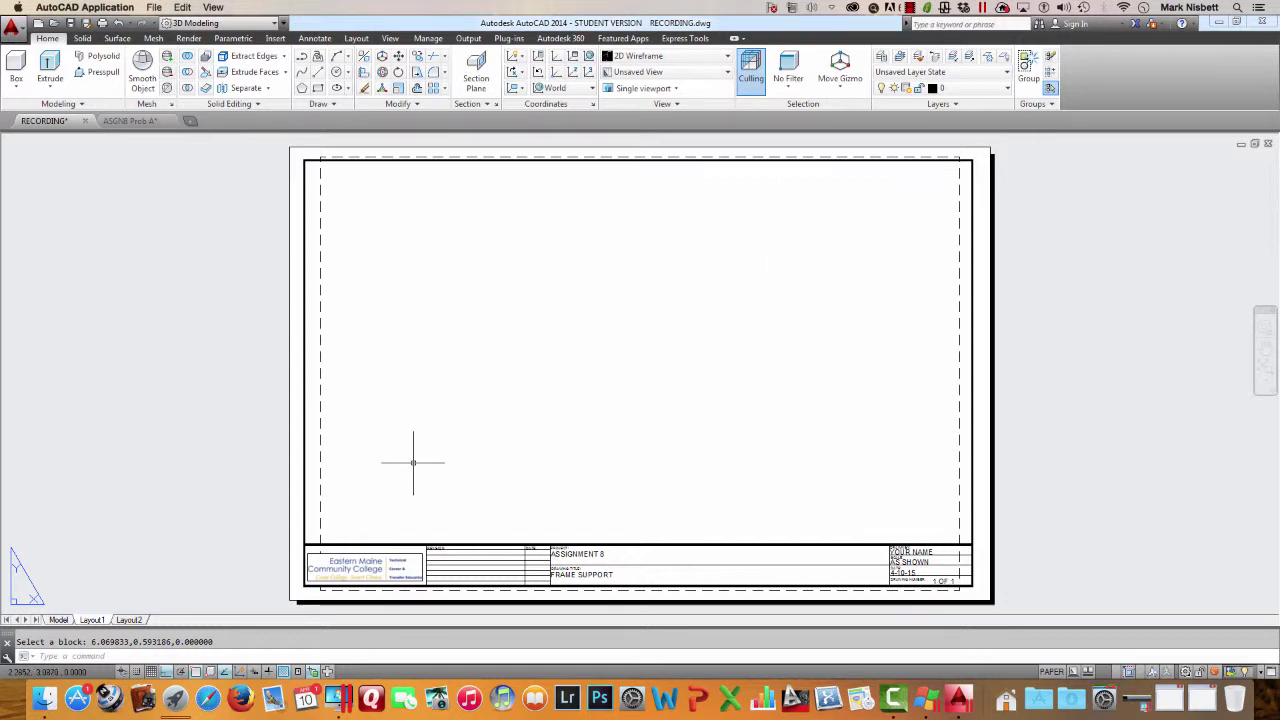
Show the model space views and check the finished view arrangement in the ASGN8 Prob A drawing before returning to RECORDING
{"action": "left_click", "coordinate": [58, 620]}
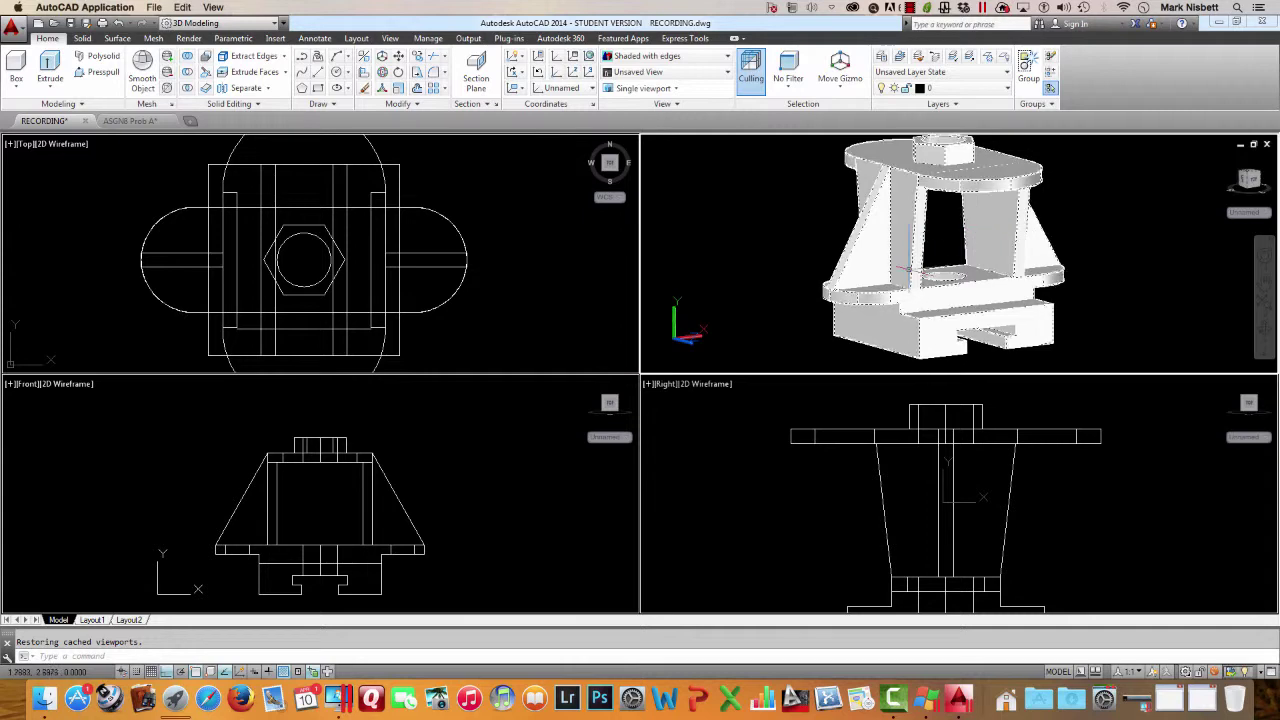
{"action": "left_click", "coordinate": [140, 120]}
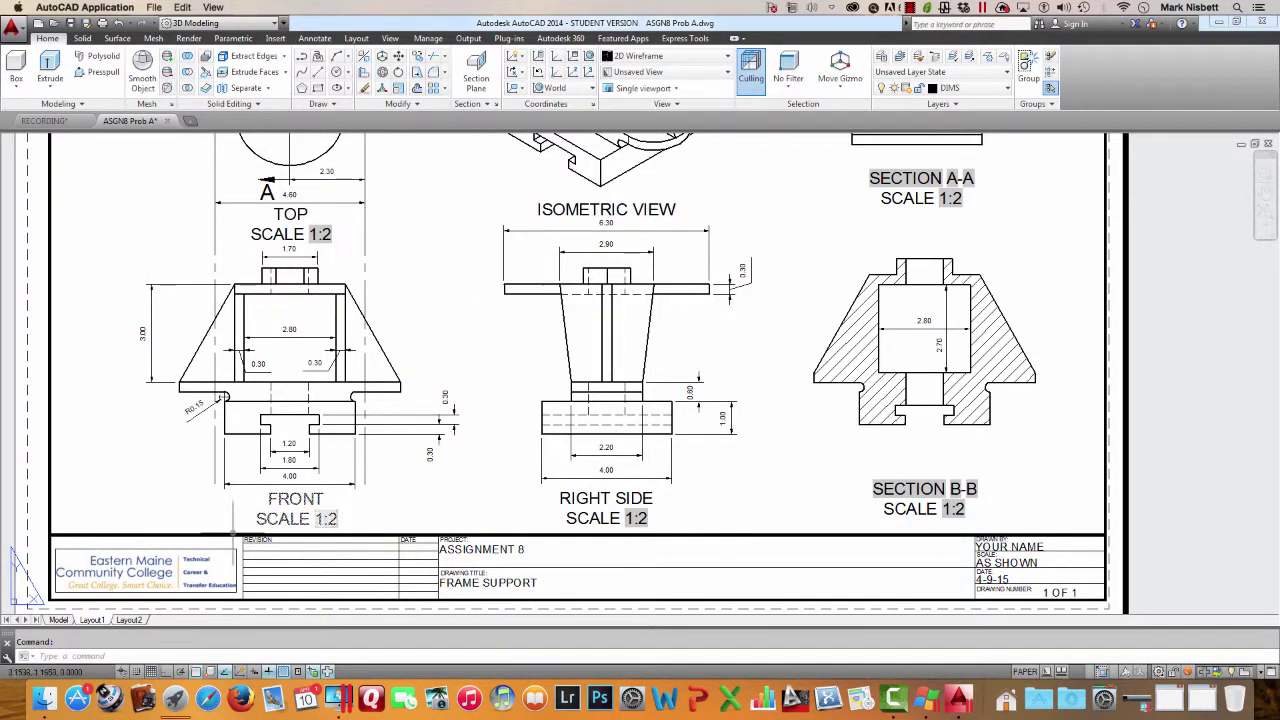
{"action": "left_click", "coordinate": [44, 120]}
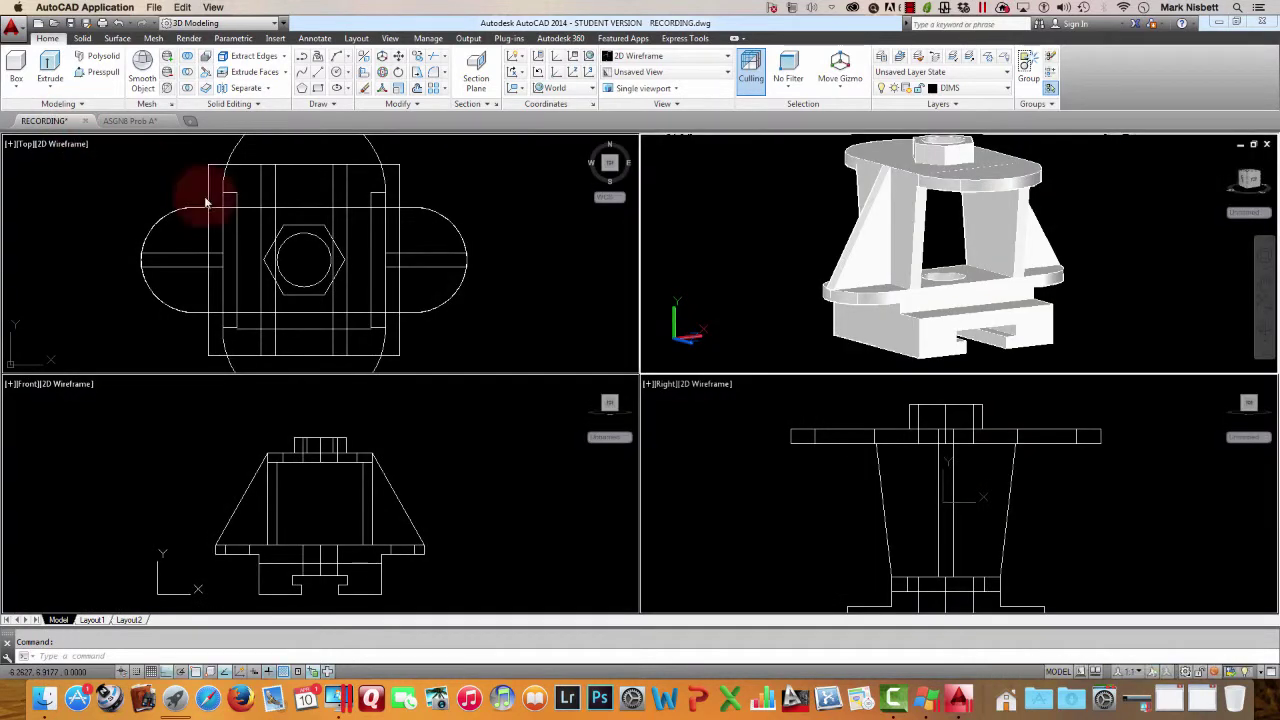
Create a base view of the entire model from model space on Layout1, placing it above the title block's college logo
{"action": "left_click", "coordinate": [150, 182]}
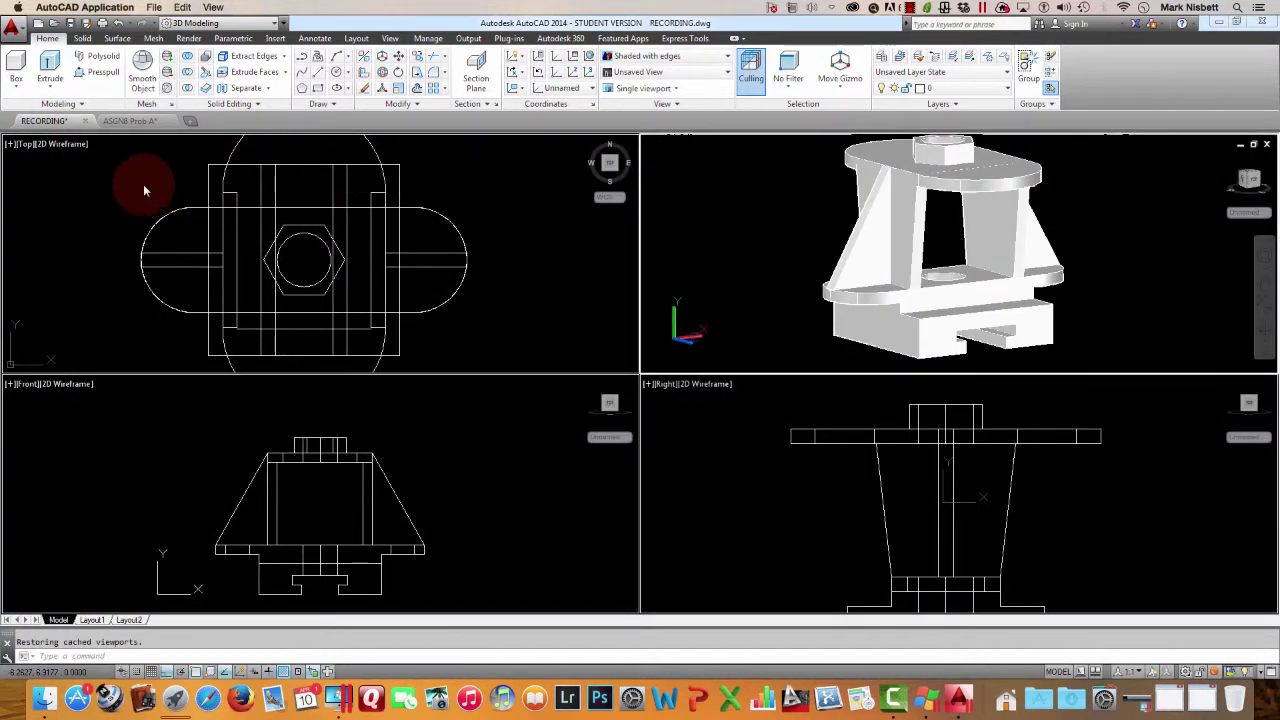
{"action": "left_click", "coordinate": [224, 405]}
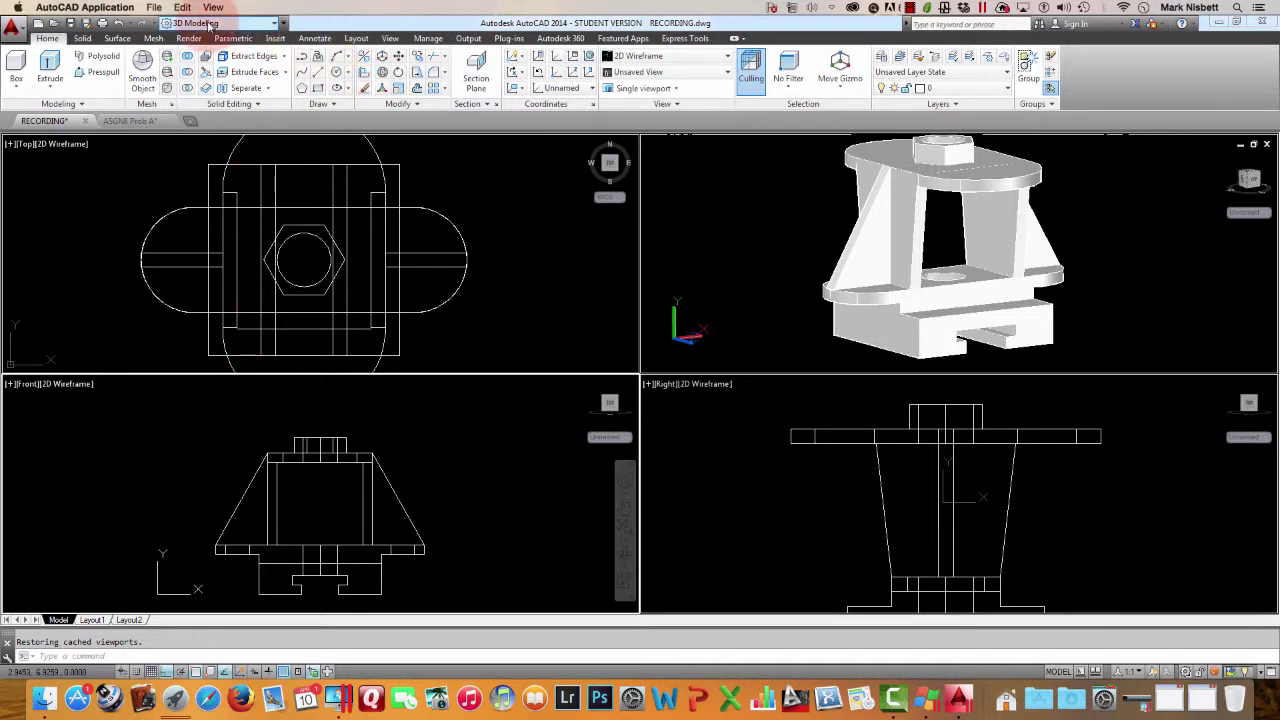
{"action": "left_click", "coordinate": [357, 38]}
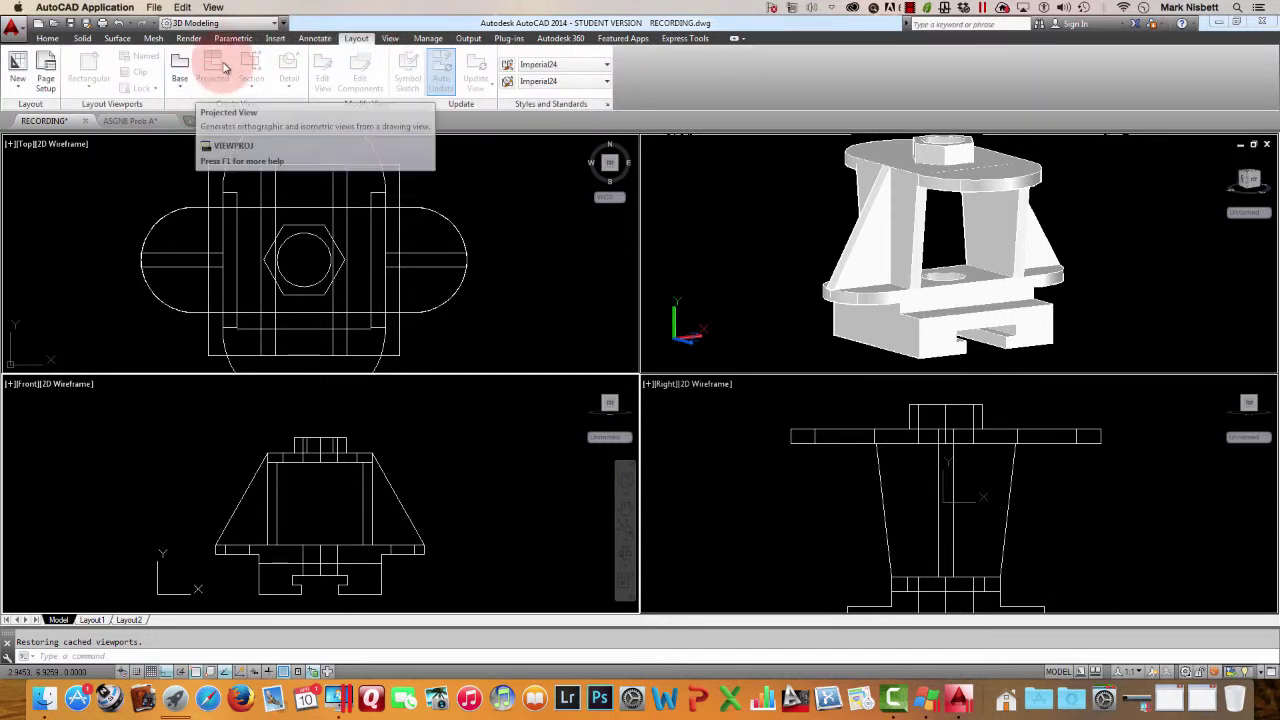
{"action": "left_click", "coordinate": [181, 88]}
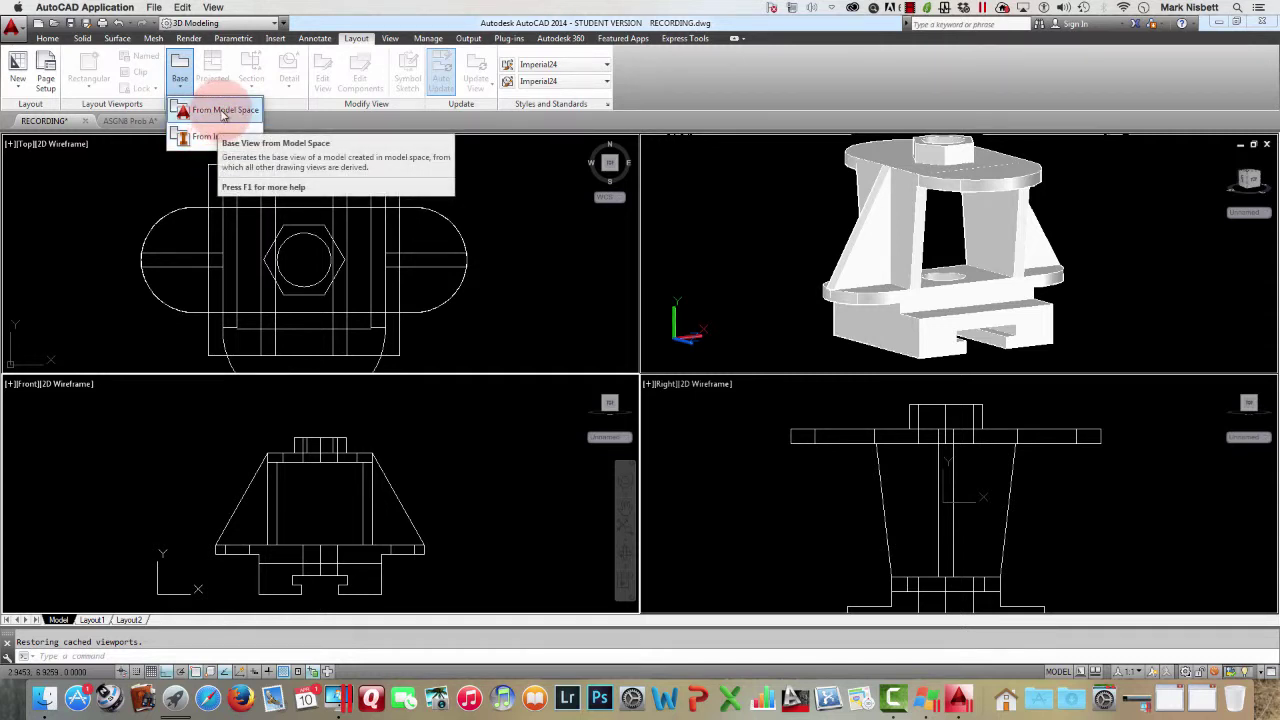
{"action": "left_click", "coordinate": [224, 112]}
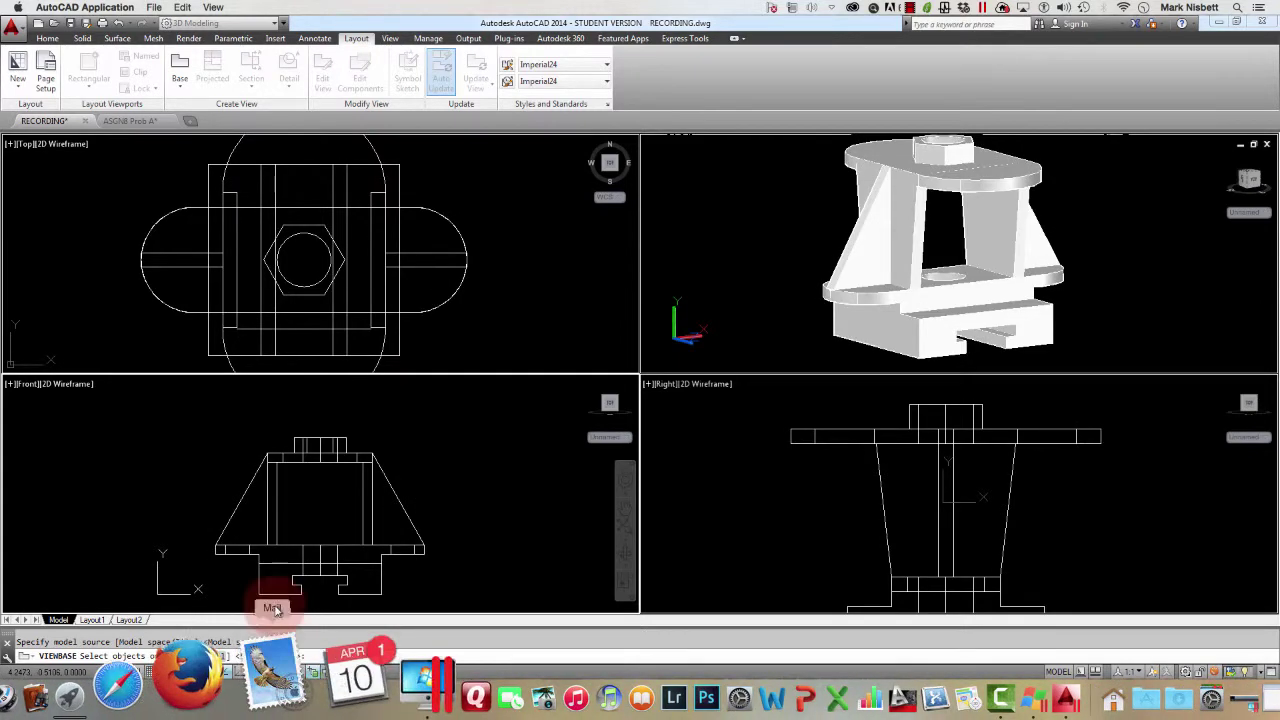
{"action": "left_click", "coordinate": [341, 648]}
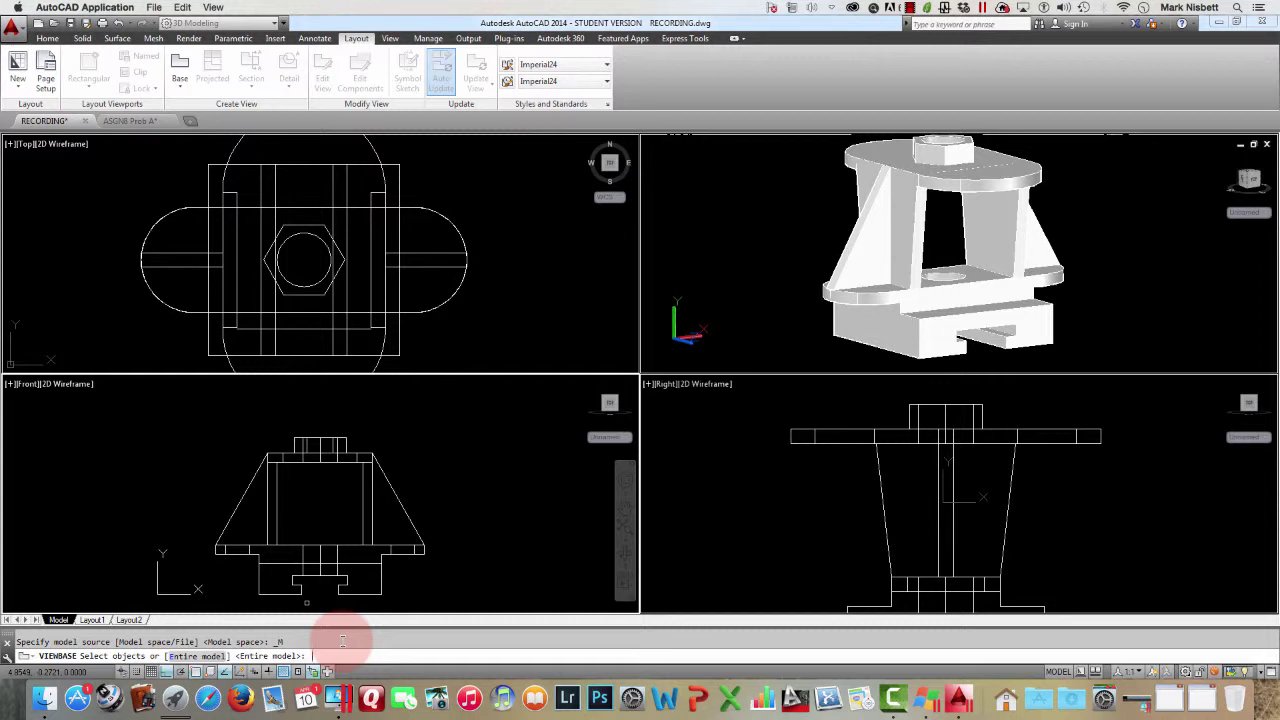
{"action": "key", "text": "Return"}
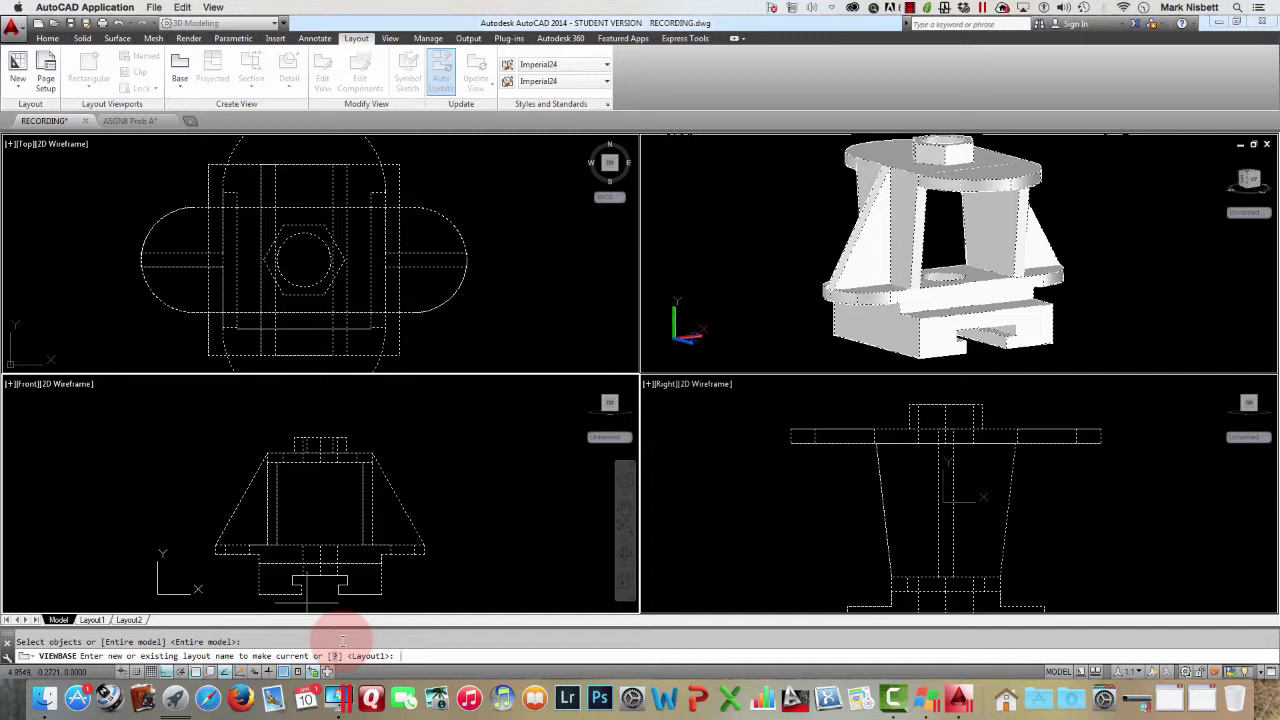
{"action": "key", "text": "Return"}
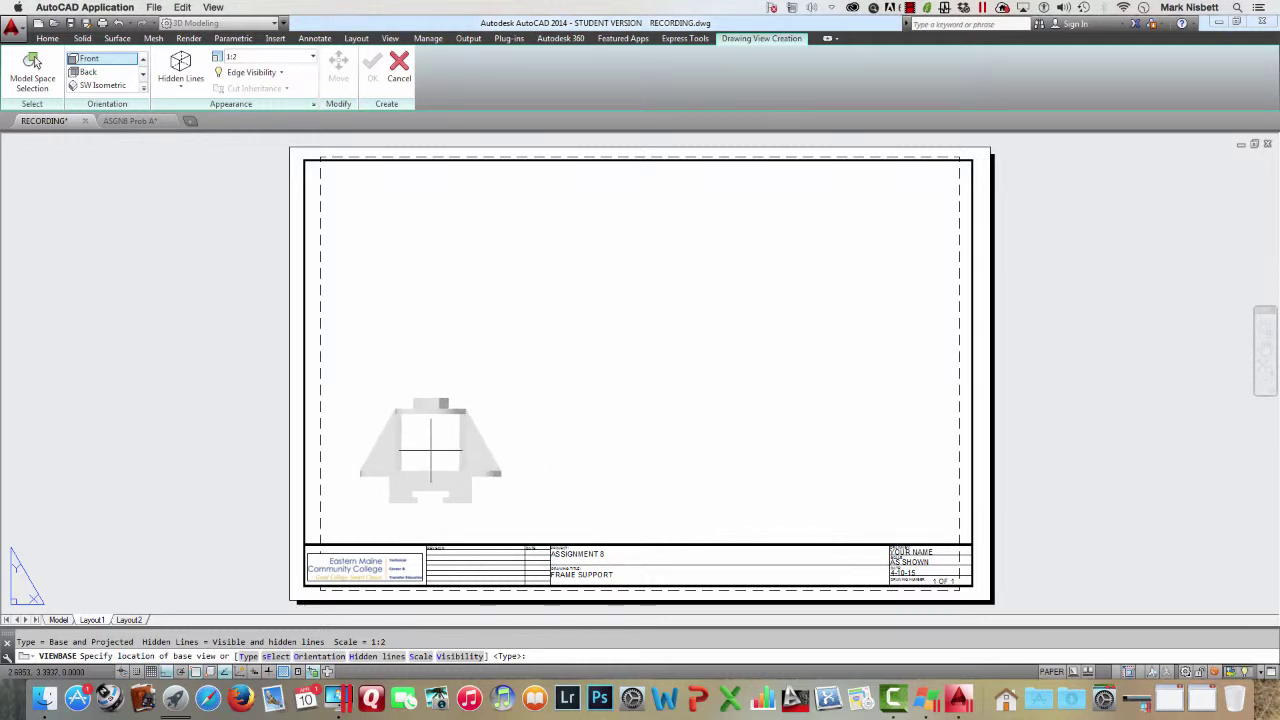
{"action": "left_click", "coordinate": [427, 453]}
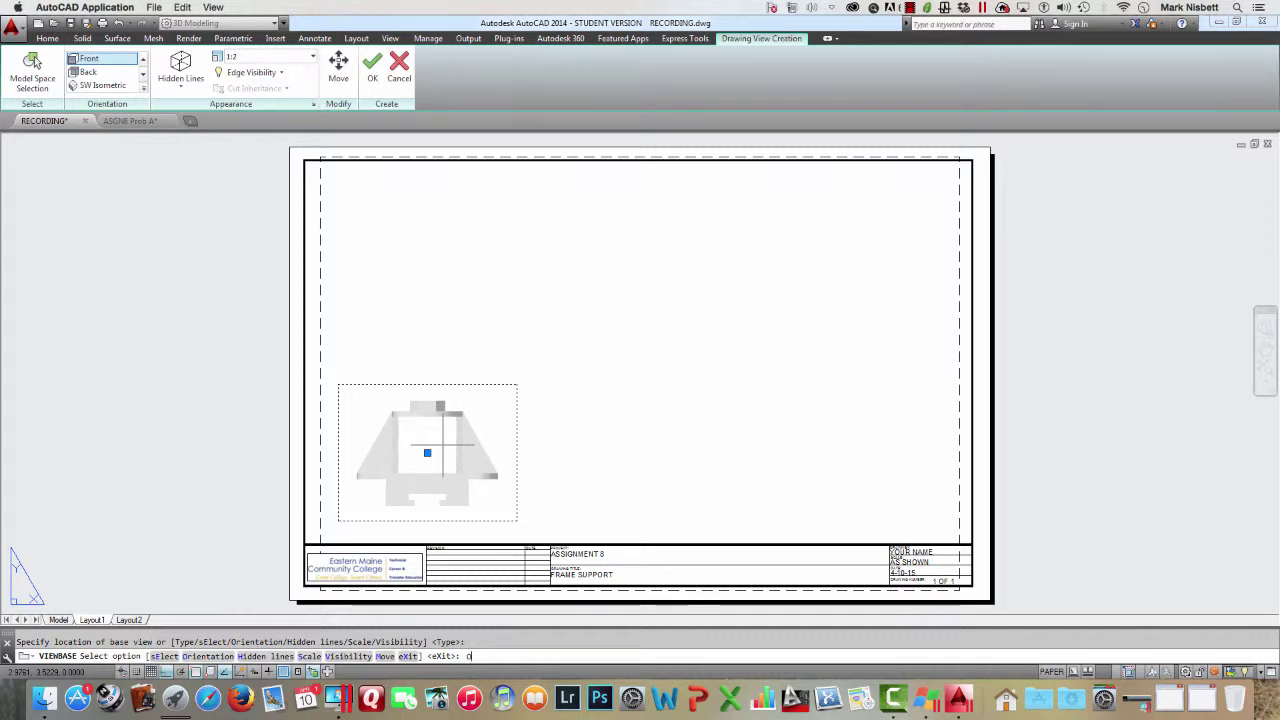
Set the base view's orientation to Front and its line style to Visible and hidden lines
{"action": "type", "text": "o"}
{"action": "key", "text": "Return"}
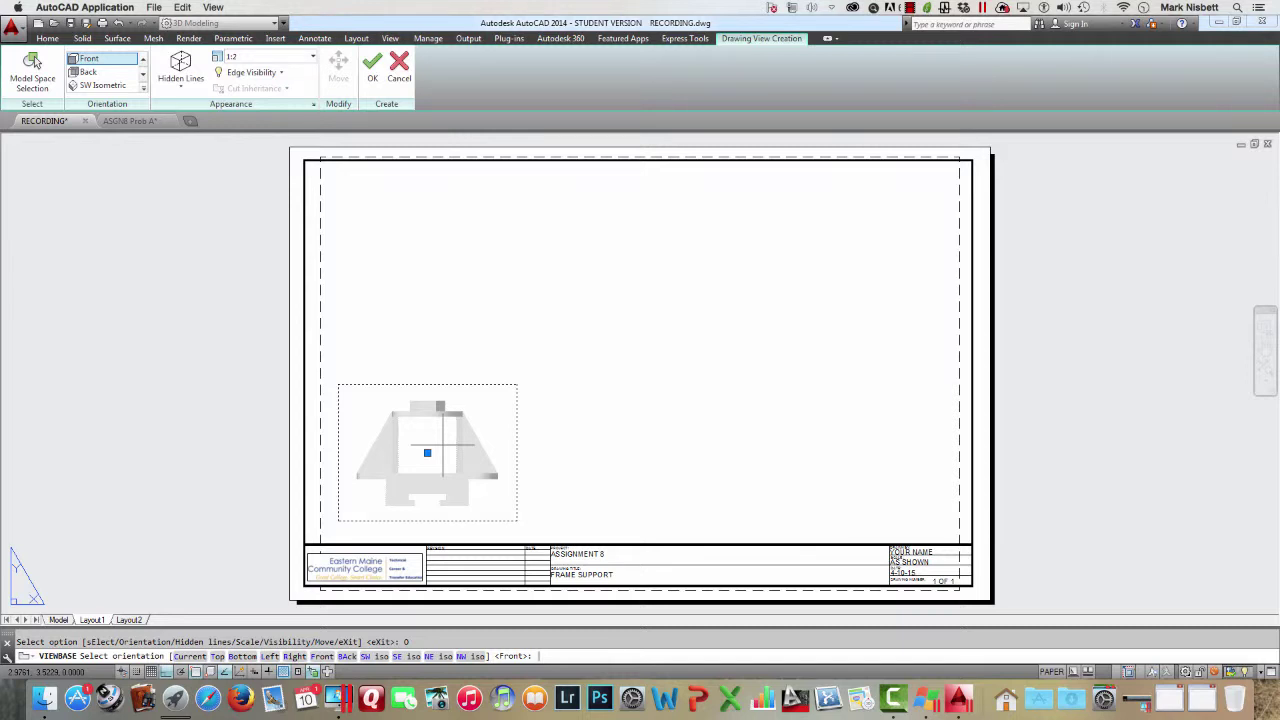
{"action": "key", "text": "Return"}
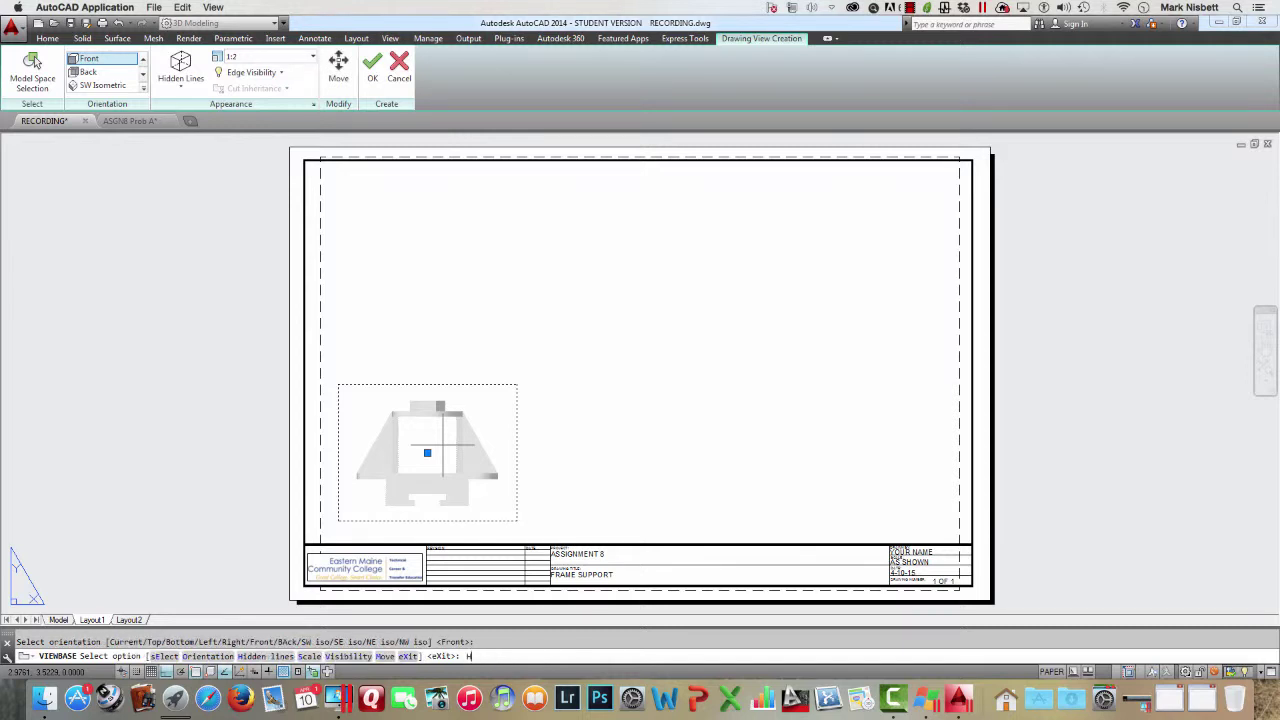
{"action": "type", "text": "H"}
{"action": "key", "text": "Return"}
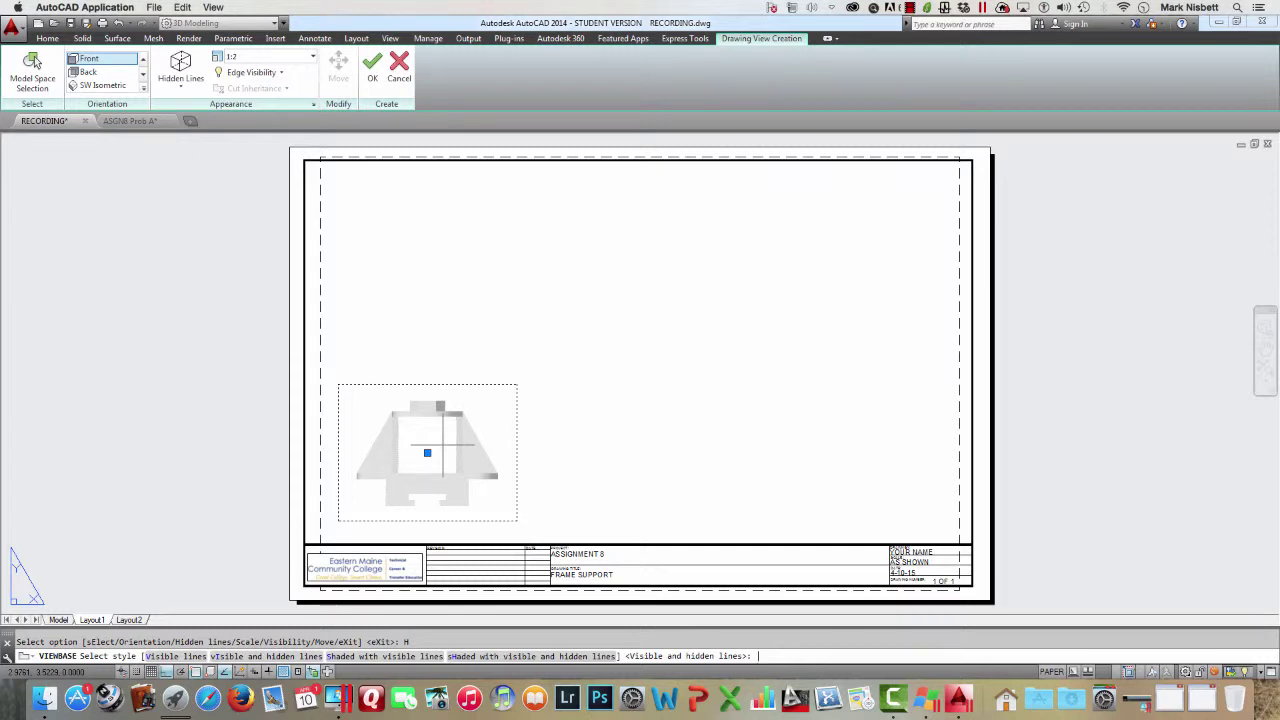
{"action": "key", "text": "Return"}
Accept a scale of 0.5 for the base view and keep its default edge visibility settings
{"action": "type", "text": "s"}
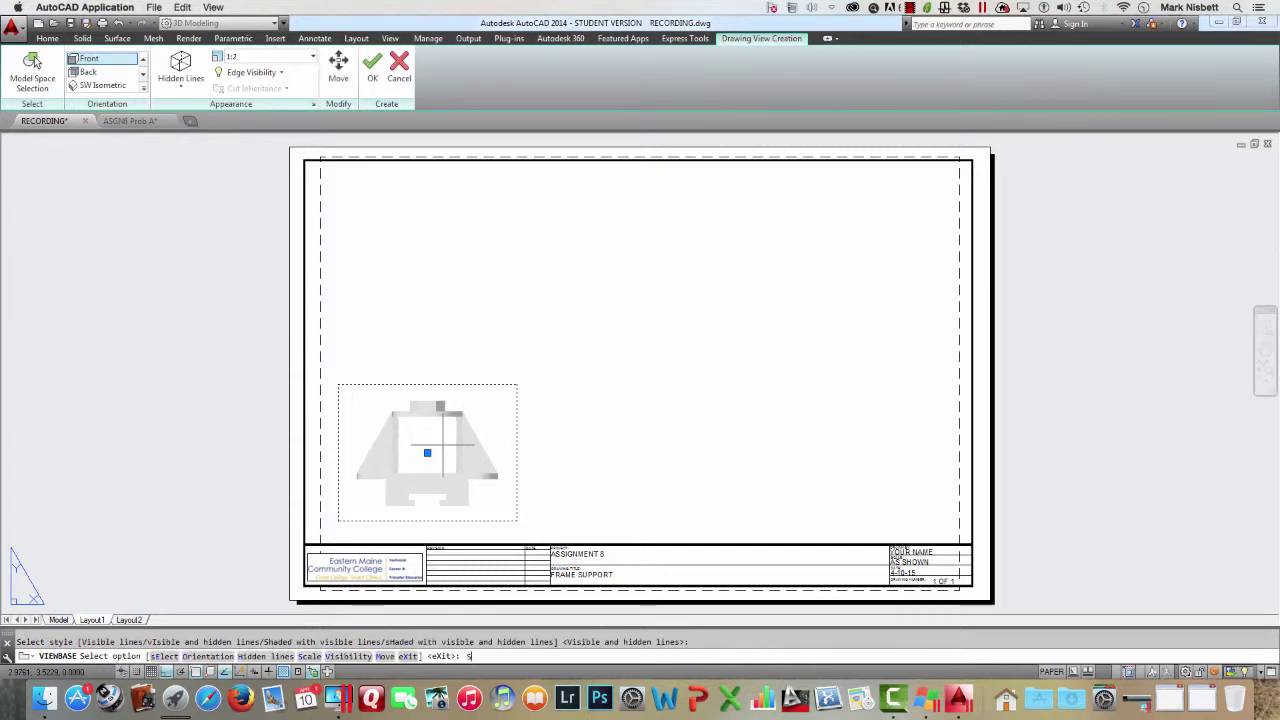
{"action": "key", "text": "Return"}
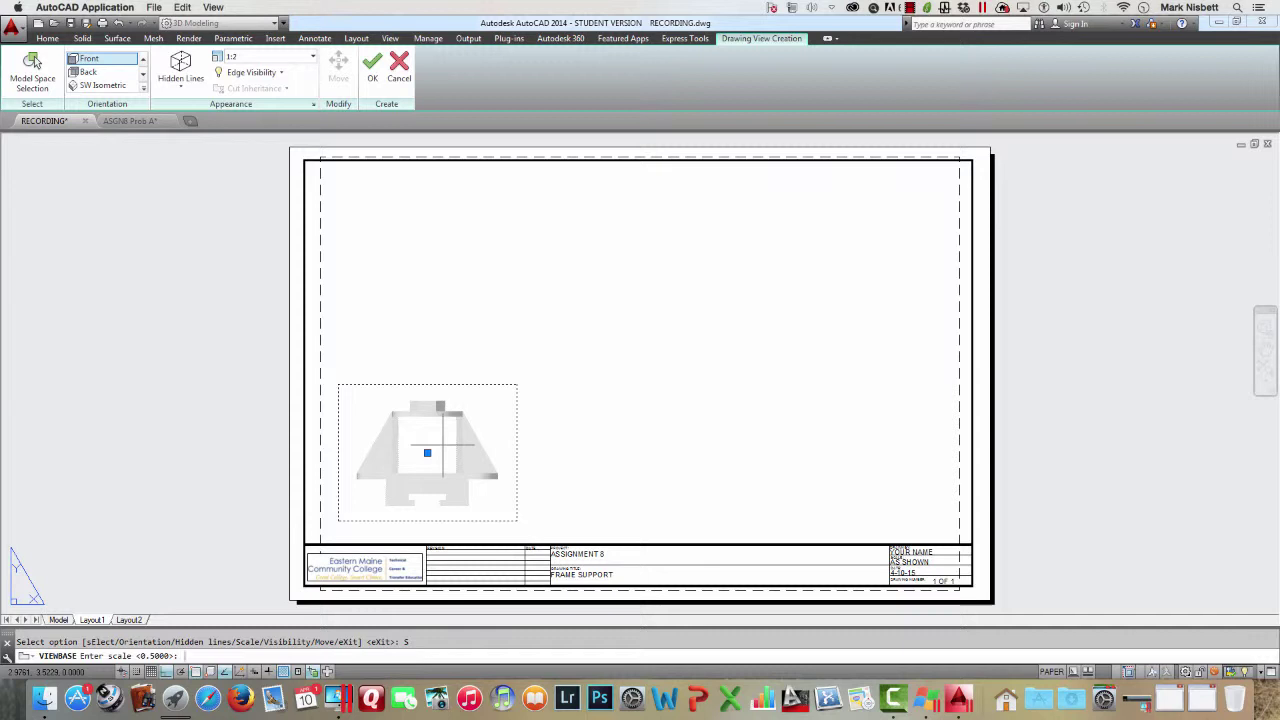
{"action": "key", "text": "Return"}
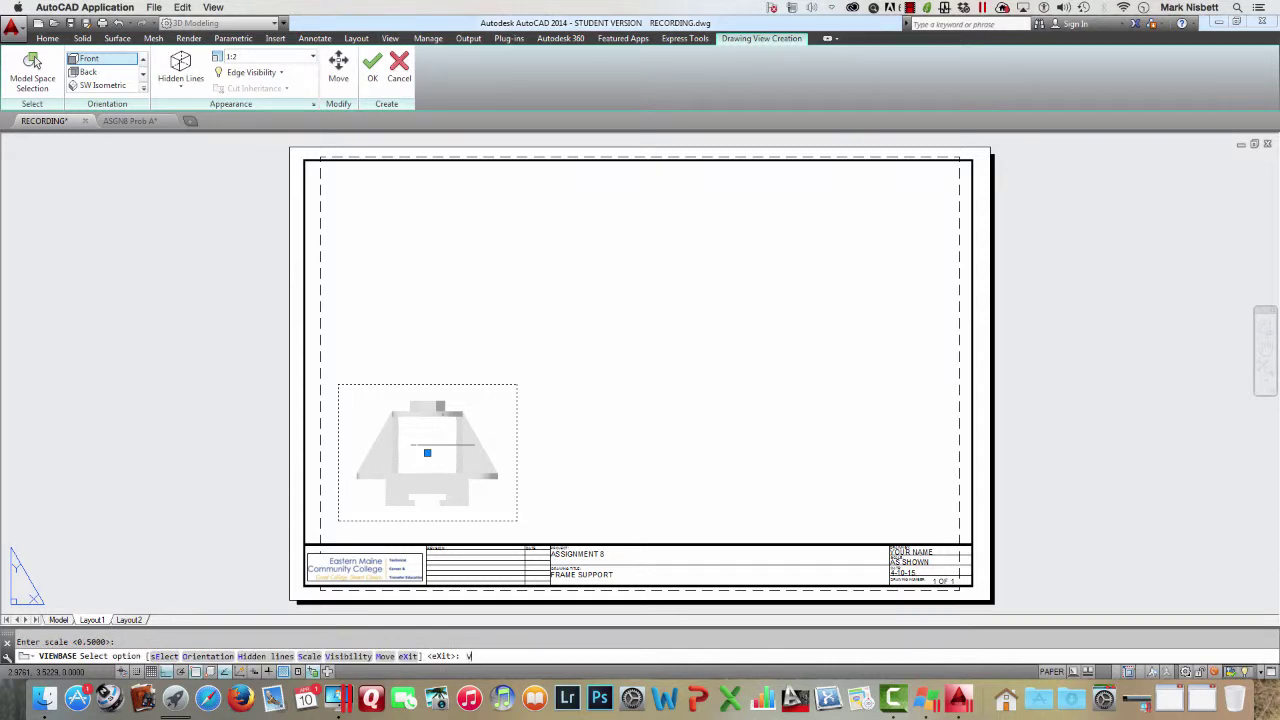
{"action": "type", "text": "v"}
{"action": "key", "text": "Return"}
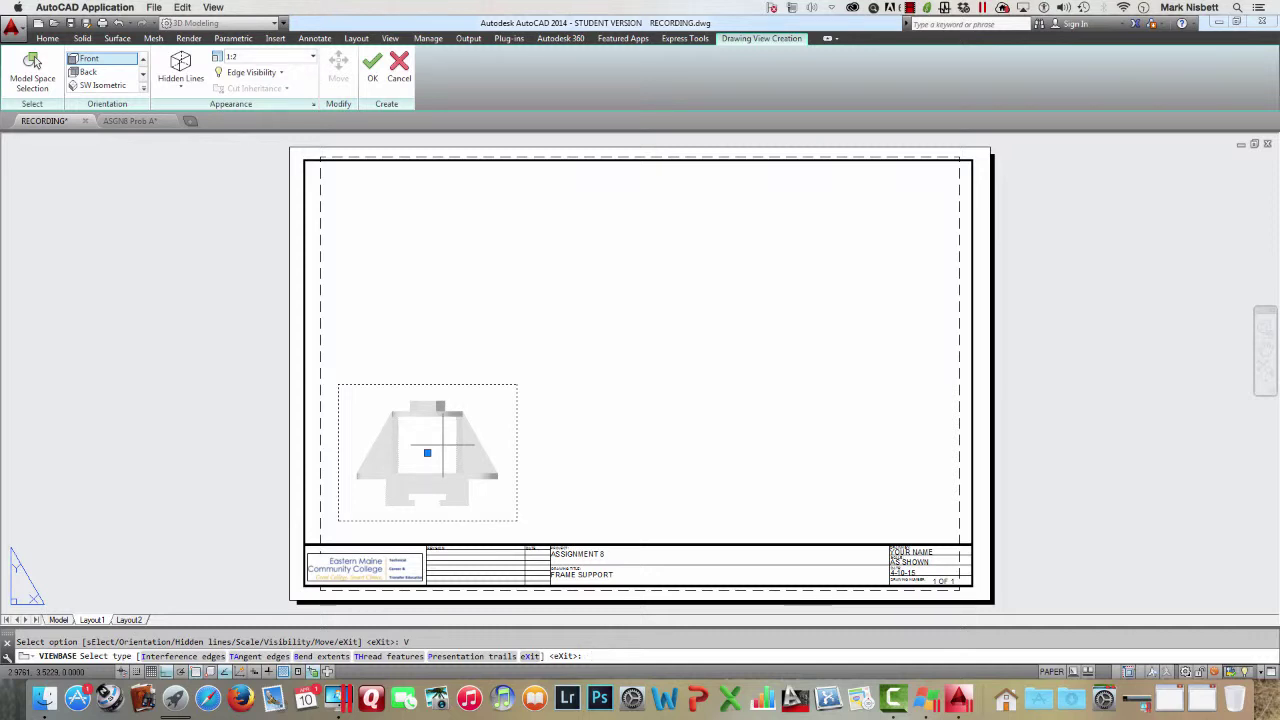
{"action": "key", "text": "Return"}
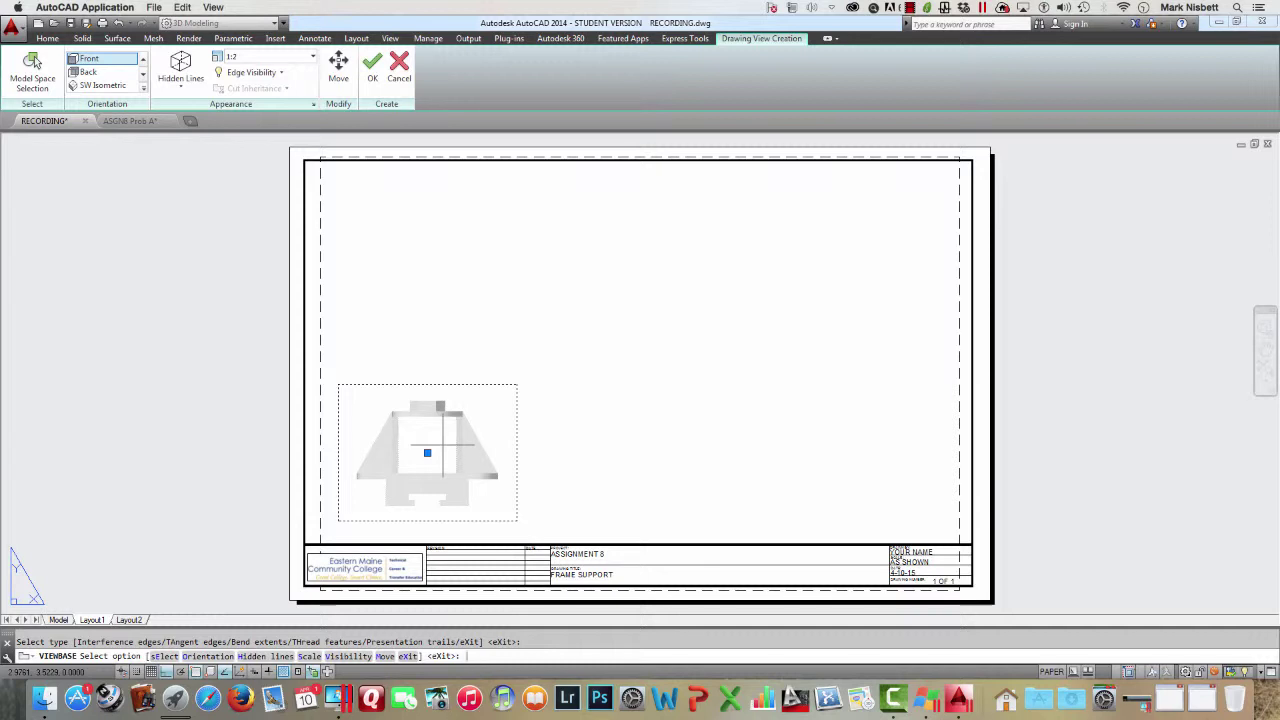
Finish the front base view and place a projected top view directly above it
{"action": "key", "text": "Return"}
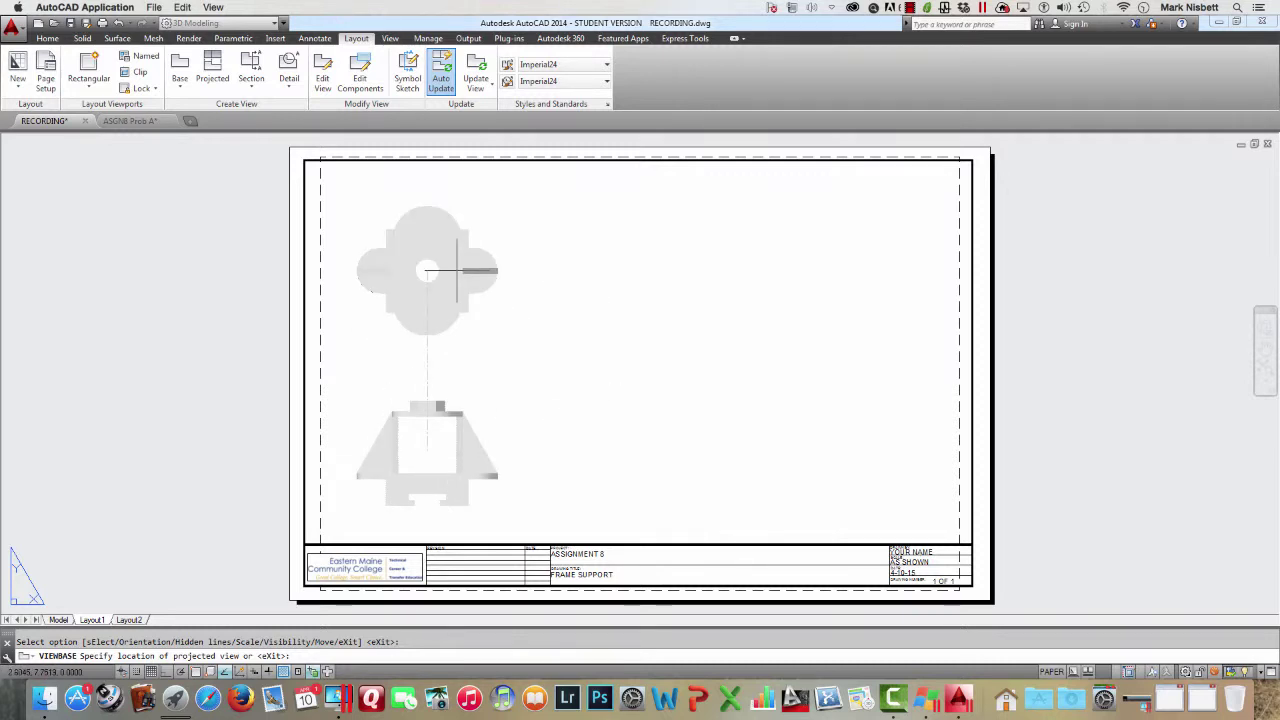
{"action": "left_click", "coordinate": [465, 268]}
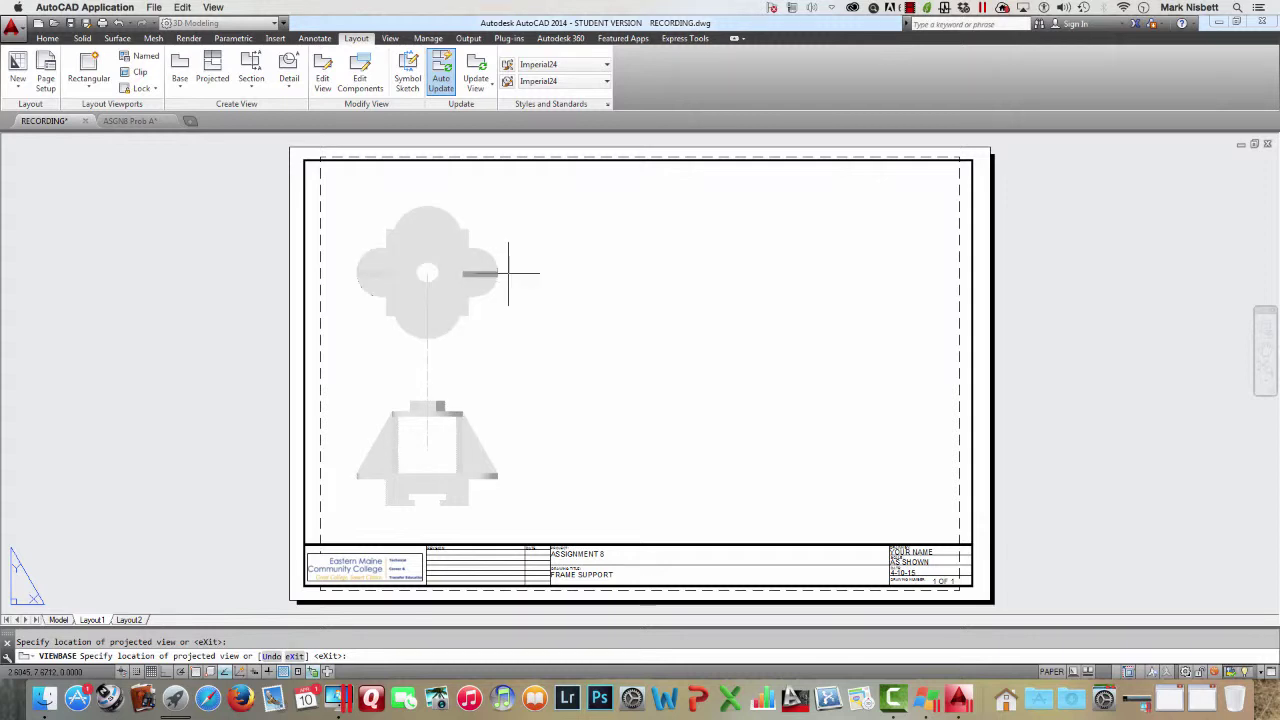
{"action": "key", "text": "Return"}
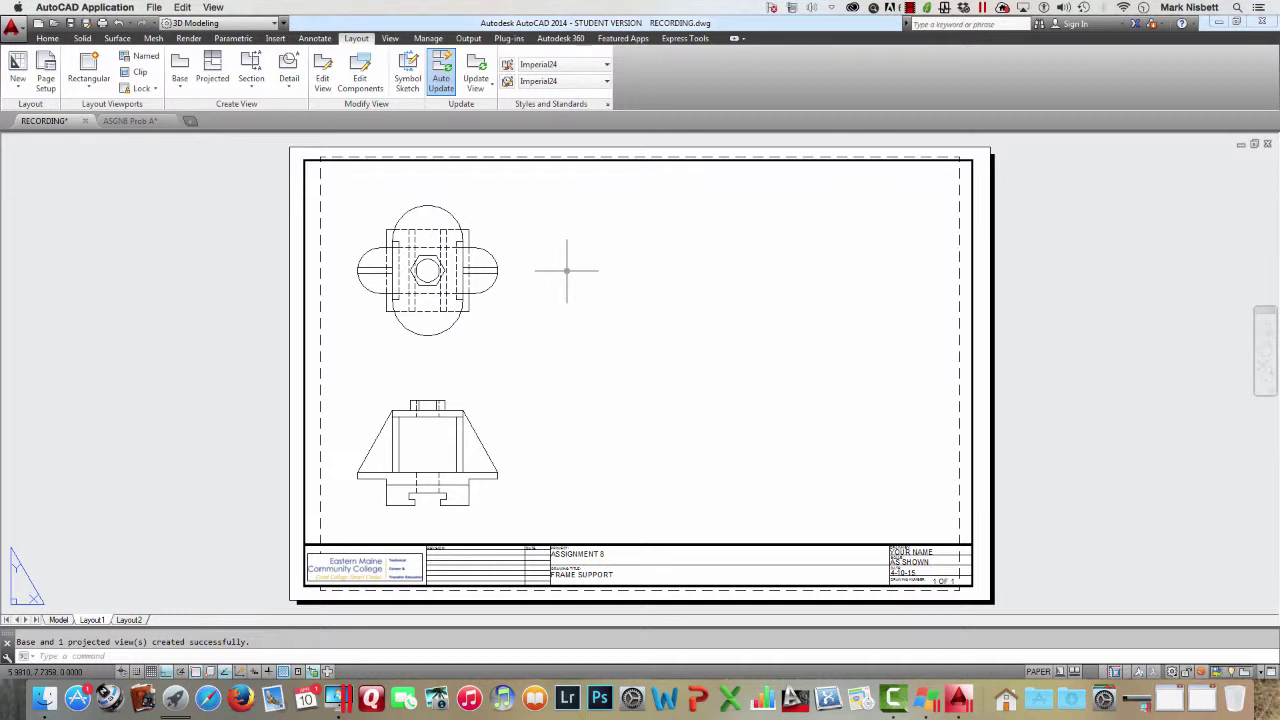
Check the linetypes and lineweights of the MD_Hidden and MD_Visible layers in the layer properties
{"action": "left_click", "coordinate": [90, 68]}
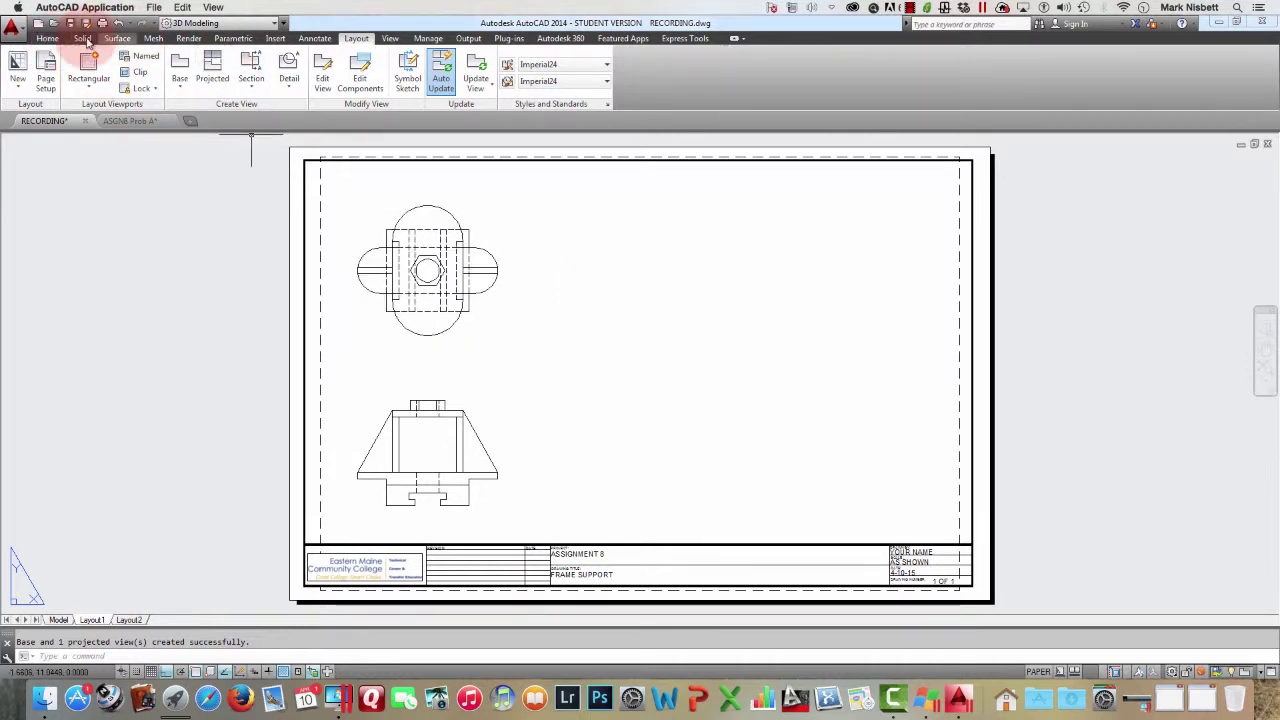
{"action": "left_click", "coordinate": [47, 38]}
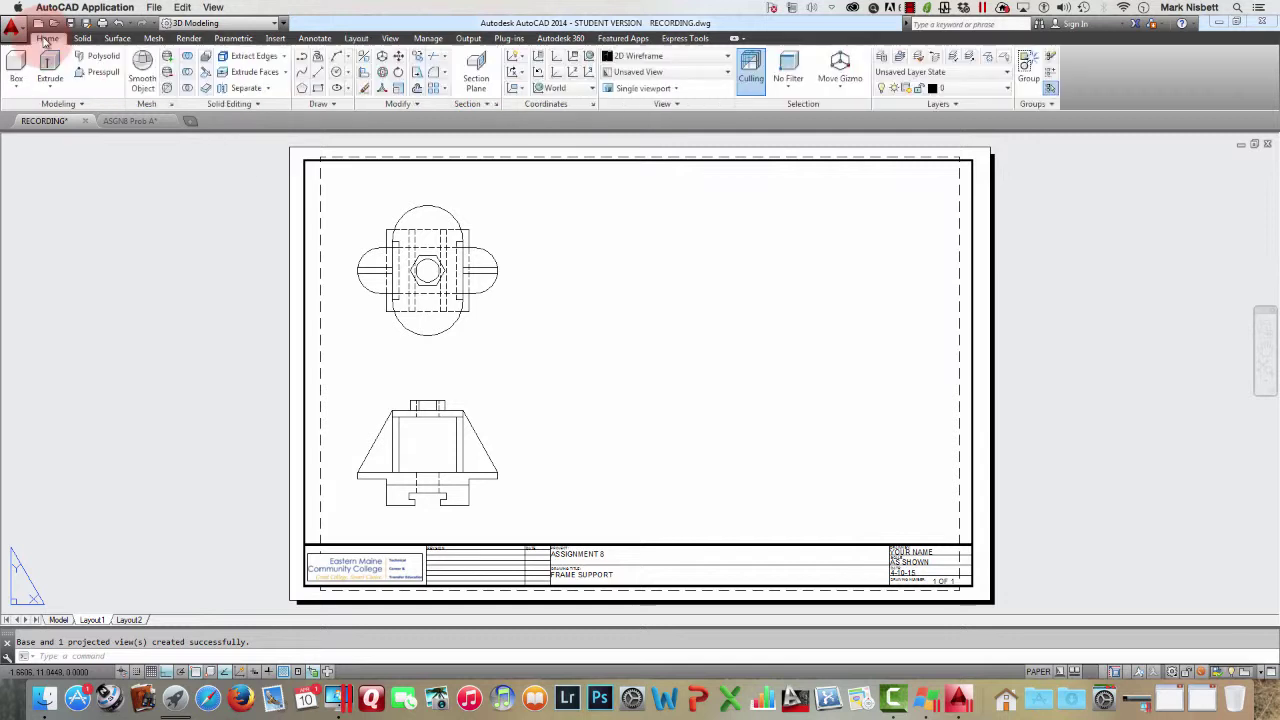
{"action": "left_click", "coordinate": [881, 57]}
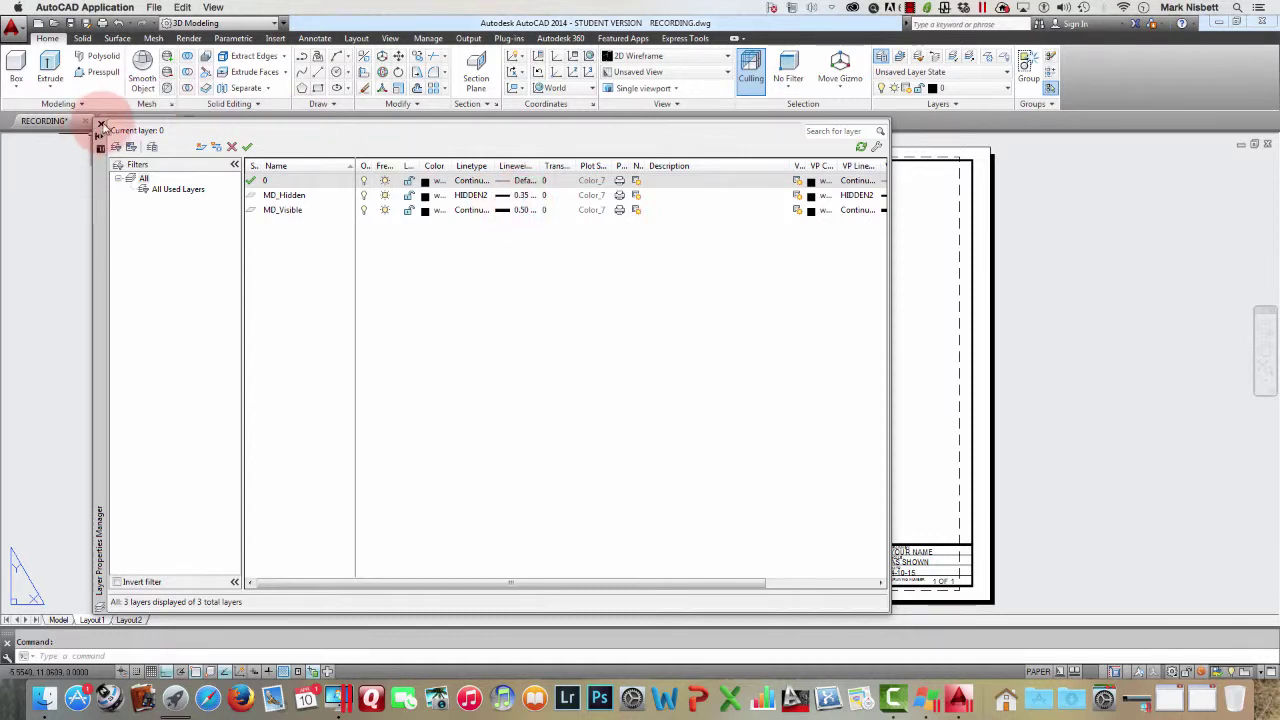
{"action": "left_click", "coordinate": [100, 124]}
Turn on the lineweight display for the front view on Layout1
{"action": "middle_click_drag", "start_coordinate": [514, 377], "coordinate": [663, 226]}
{"action": "left_click", "coordinate": [618, 404]}
{"action": "scroll", "coordinate": [618, 404], "scroll_direction": "up", "scroll_amount": 8}
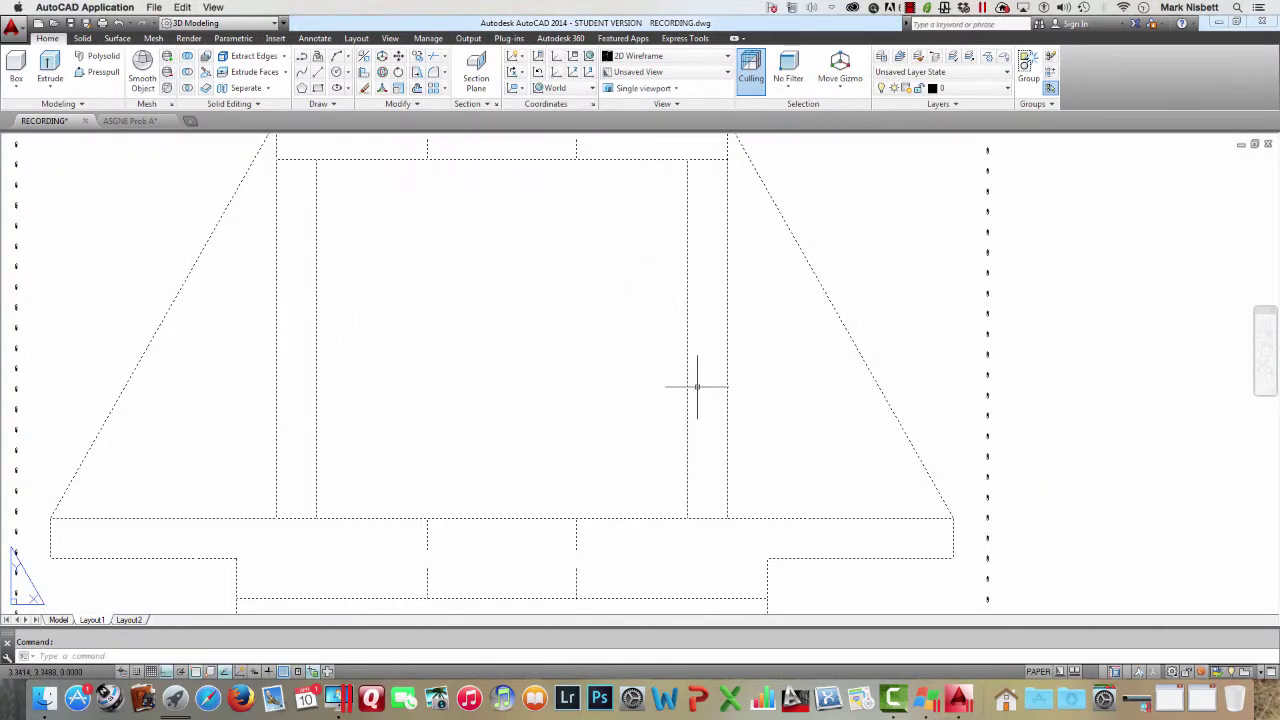
{"action": "left_click", "coordinate": [268, 671]}
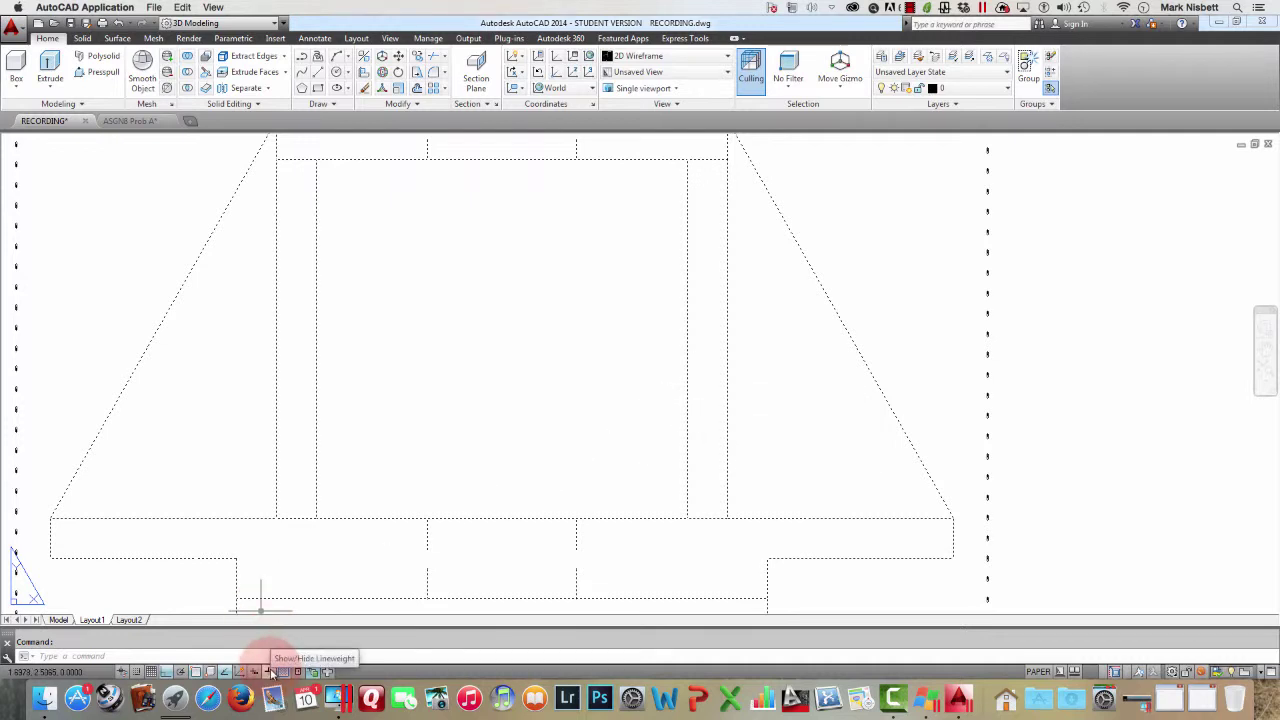
{"action": "left_click", "coordinate": [270, 671]}
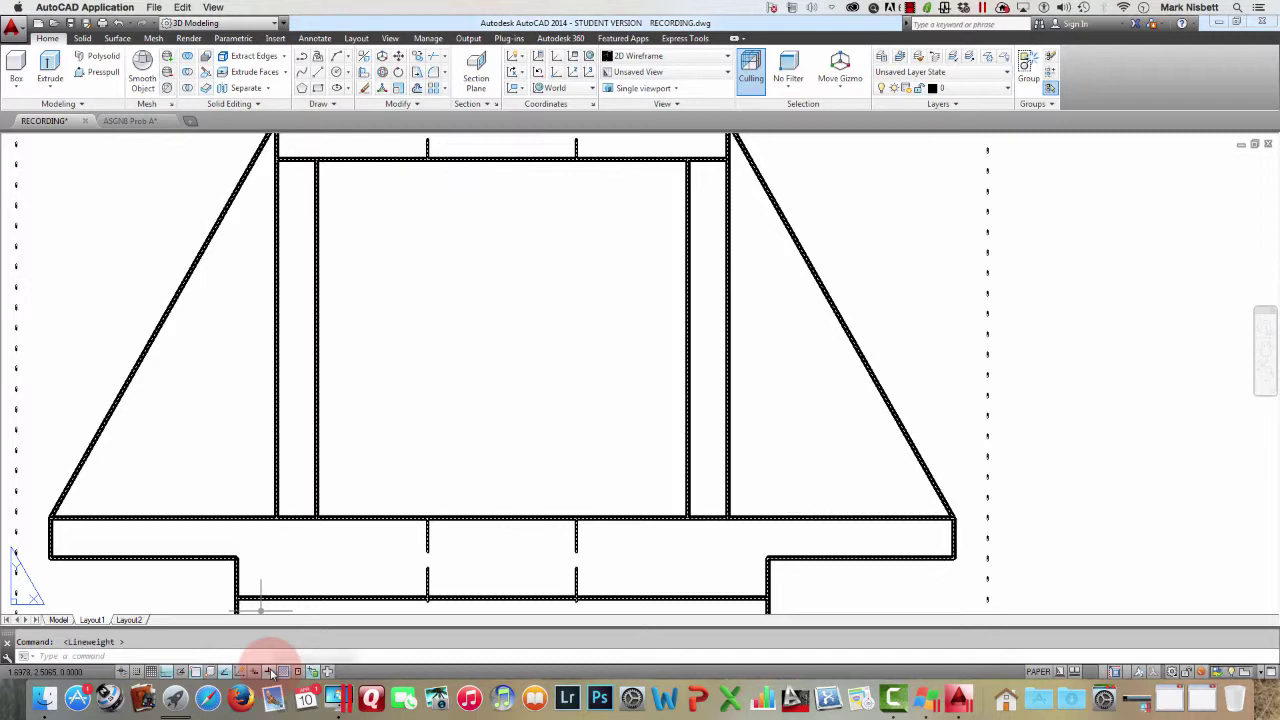
Examine the line thicknesses of the front and top views up close and across the whole sheet
{"action": "scroll", "coordinate": [591, 383], "scroll_direction": "down", "scroll_amount": 8}
{"action": "scroll", "coordinate": [591, 383], "scroll_direction": "up", "scroll_amount": 10}
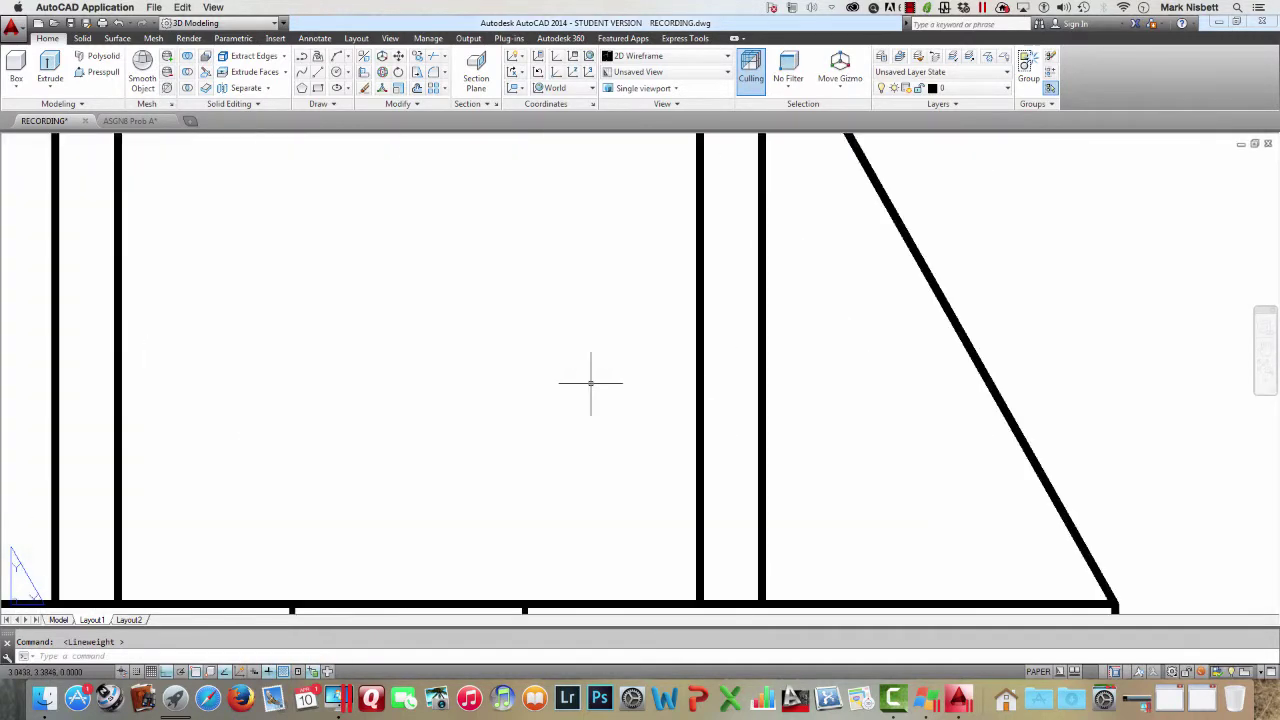
{"action": "scroll", "coordinate": [590, 384], "scroll_direction": "down", "scroll_amount": 4}
{"action": "scroll", "coordinate": [807, 338], "scroll_direction": "down", "scroll_amount": 4}
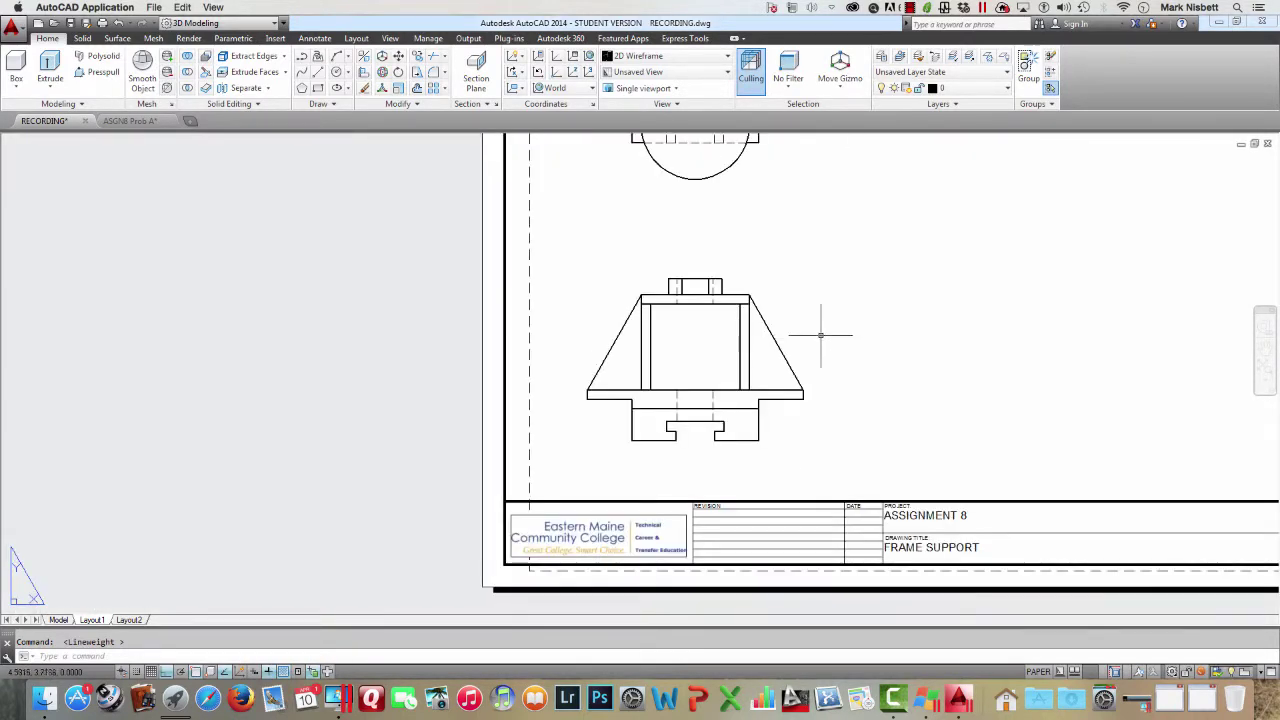
{"action": "middle_click_drag", "start_coordinate": [796, 337], "coordinate": [595, 377]}
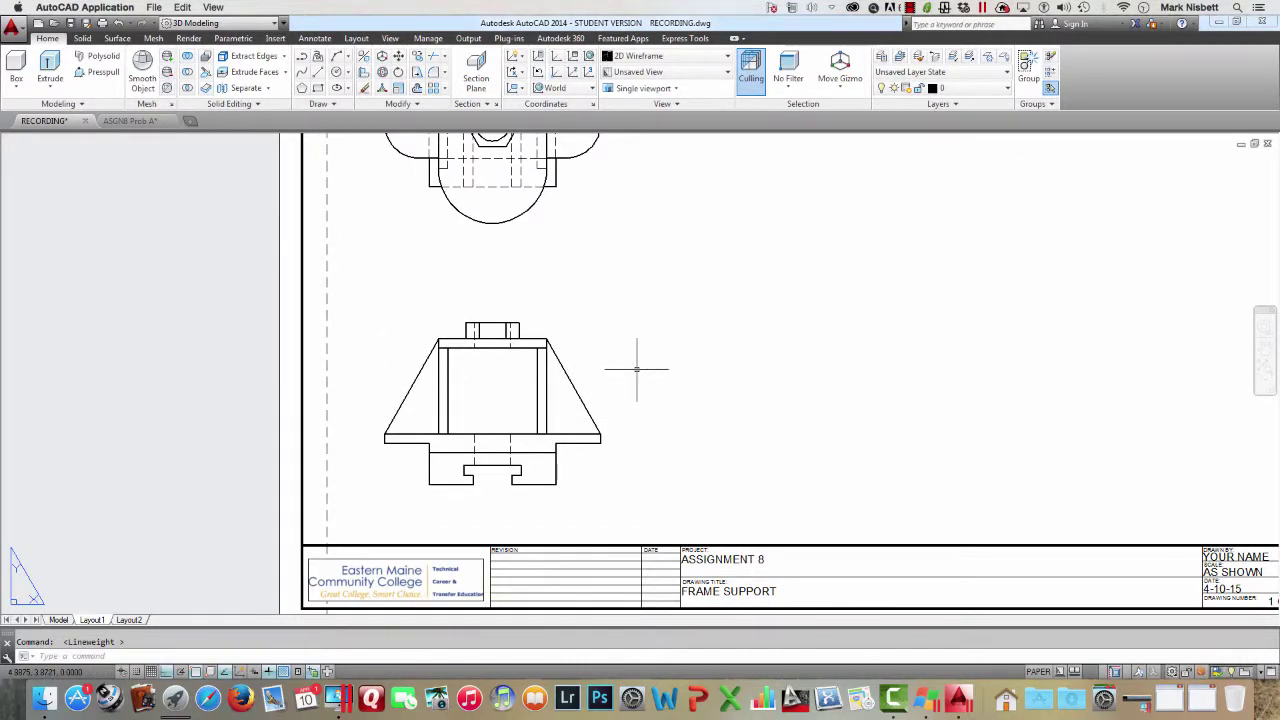
{"action": "scroll", "coordinate": [636, 368], "scroll_direction": "down", "scroll_amount": 5}
{"action": "scroll", "coordinate": [657, 357], "scroll_direction": "up", "scroll_amount": 5}
{"action": "middle_click_drag", "start_coordinate": [671, 357], "coordinate": [530, 407]}
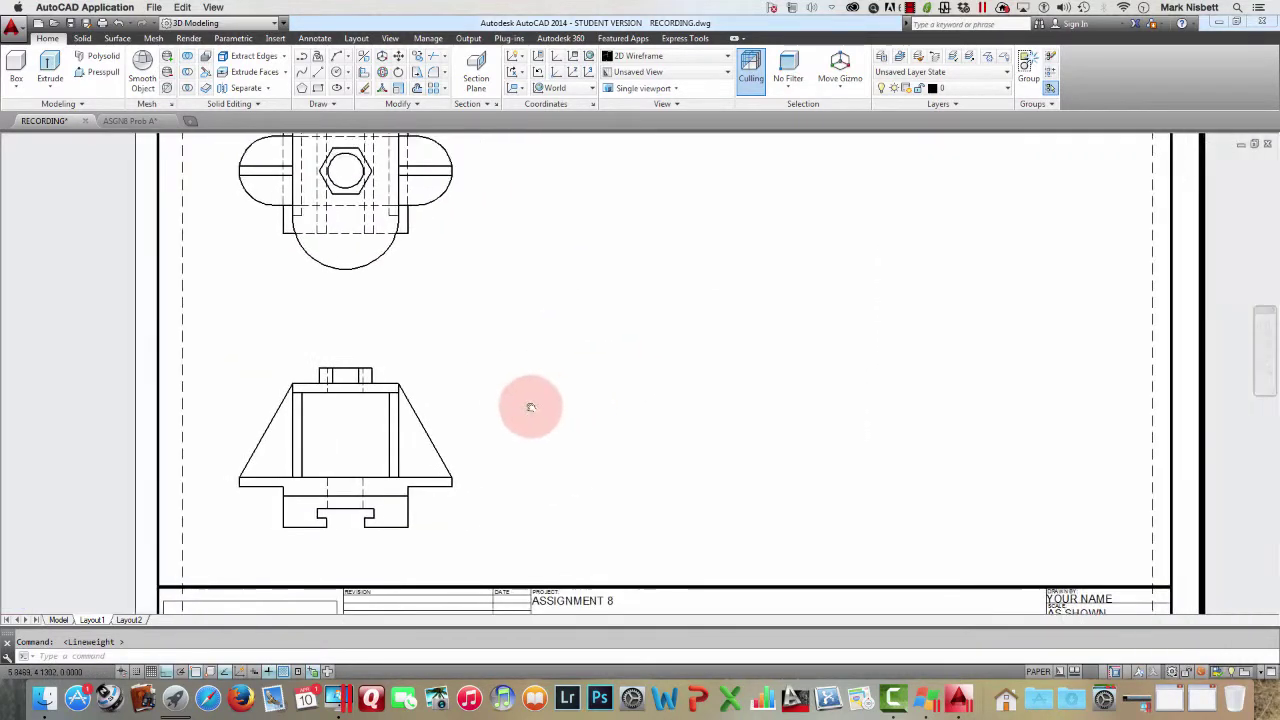
{"action": "scroll", "coordinate": [530, 407], "scroll_direction": "down", "scroll_amount": 3}
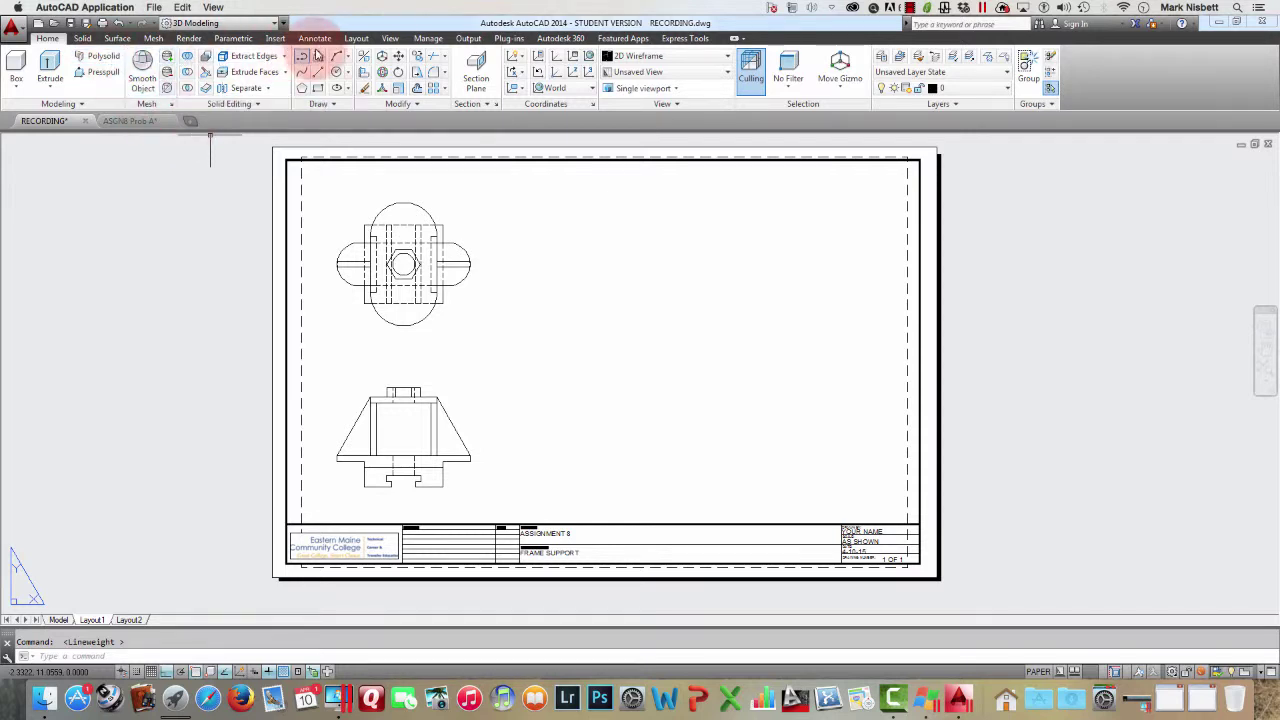
Project a right side view from the front view, placing it level with the front view
{"action": "left_click", "coordinate": [354, 39]}
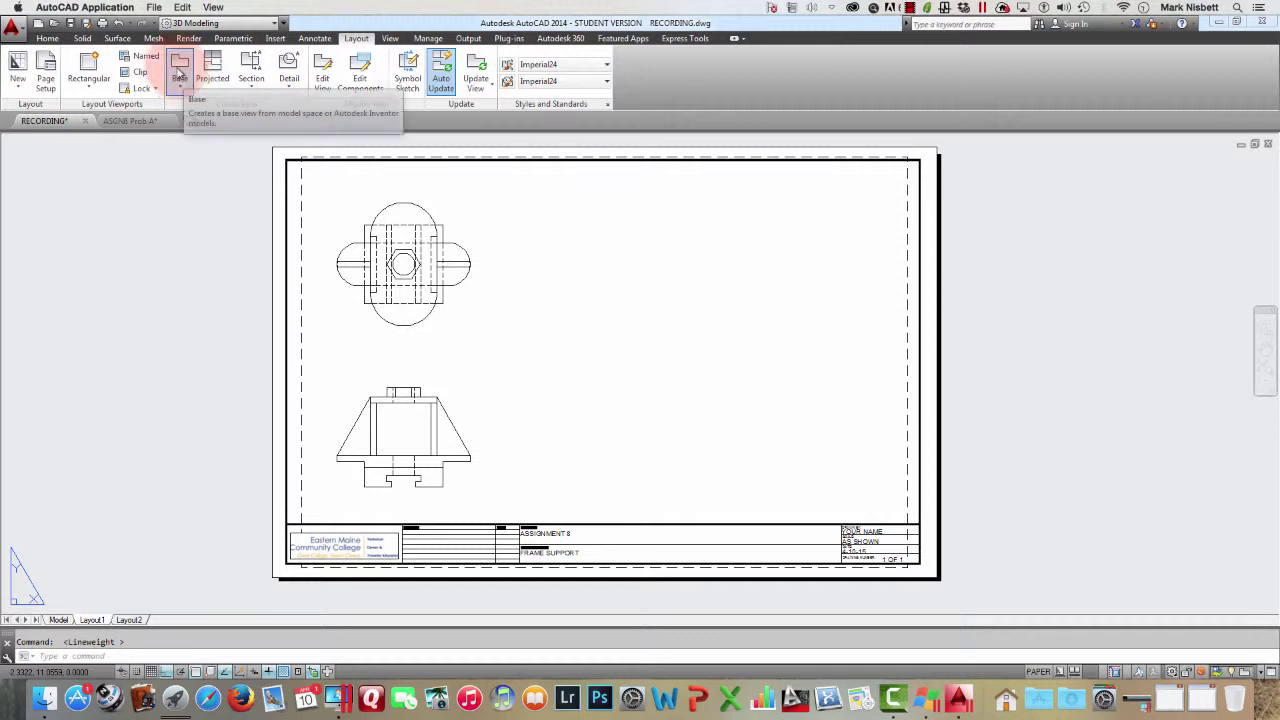
{"action": "left_click", "coordinate": [213, 75]}
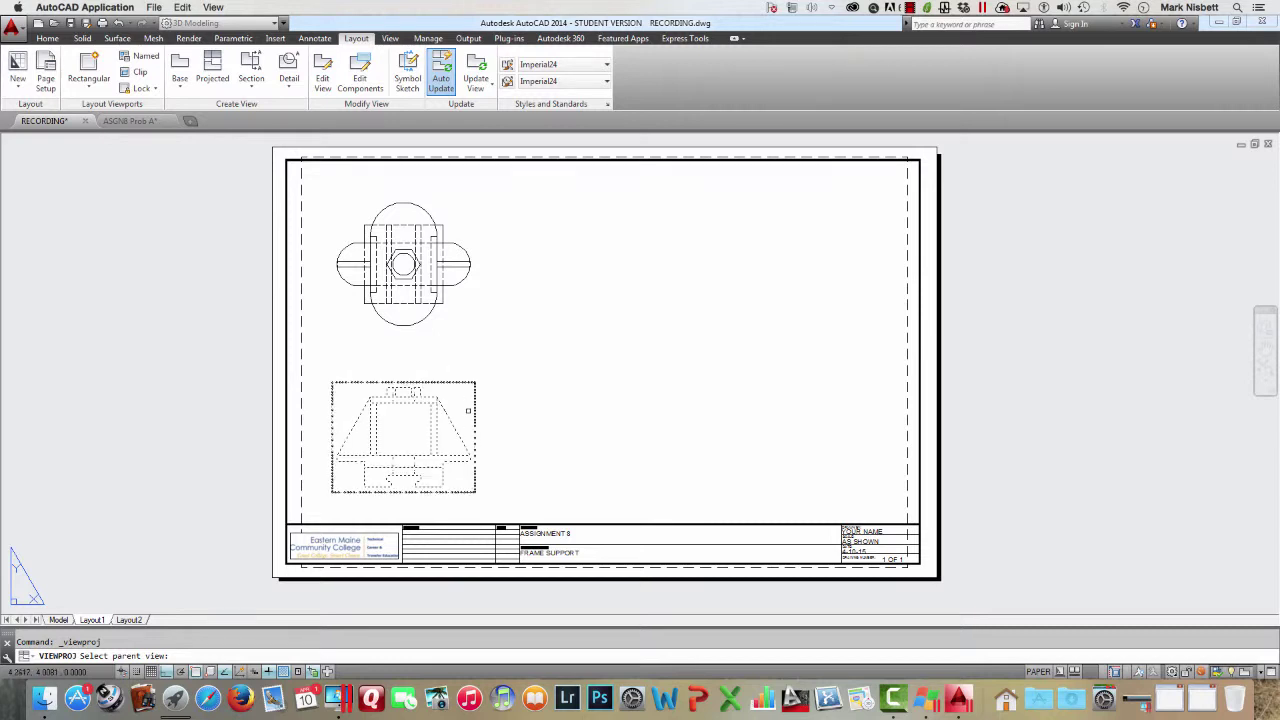
{"action": "left_click", "coordinate": [474, 410]}
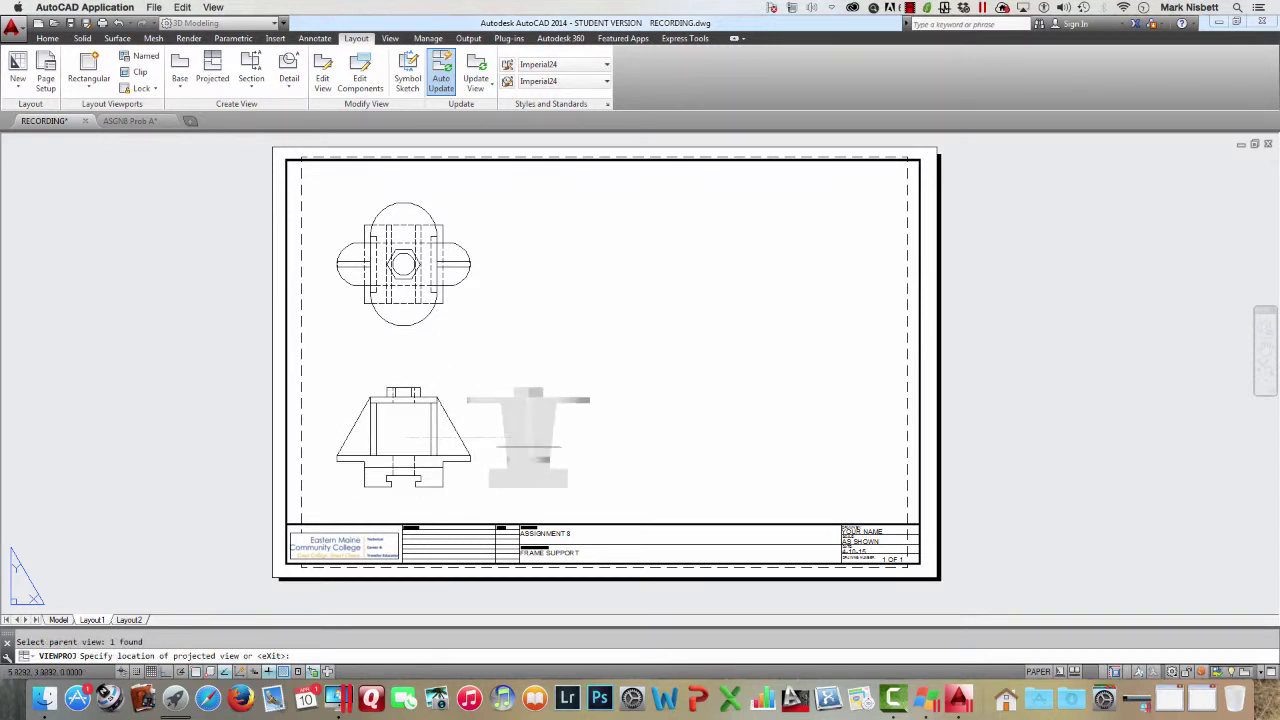
{"action": "left_click", "coordinate": [586, 453]}
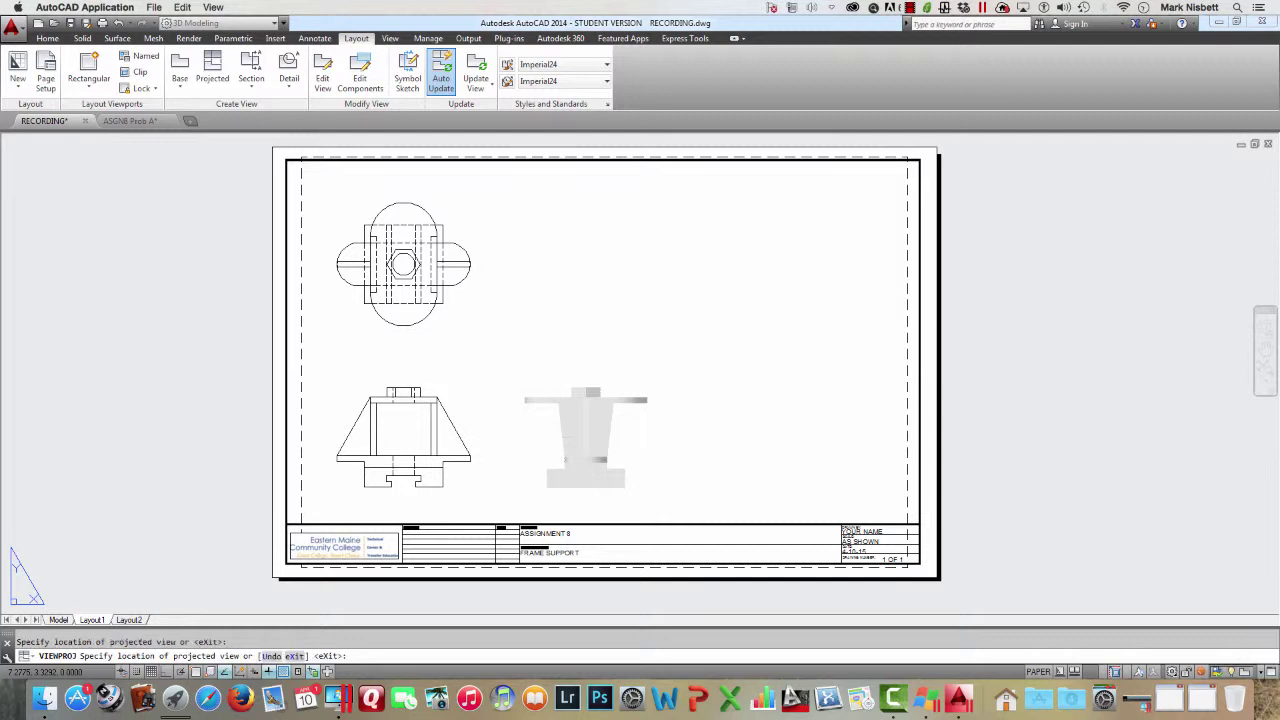
{"action": "right_click", "coordinate": [586, 456]}
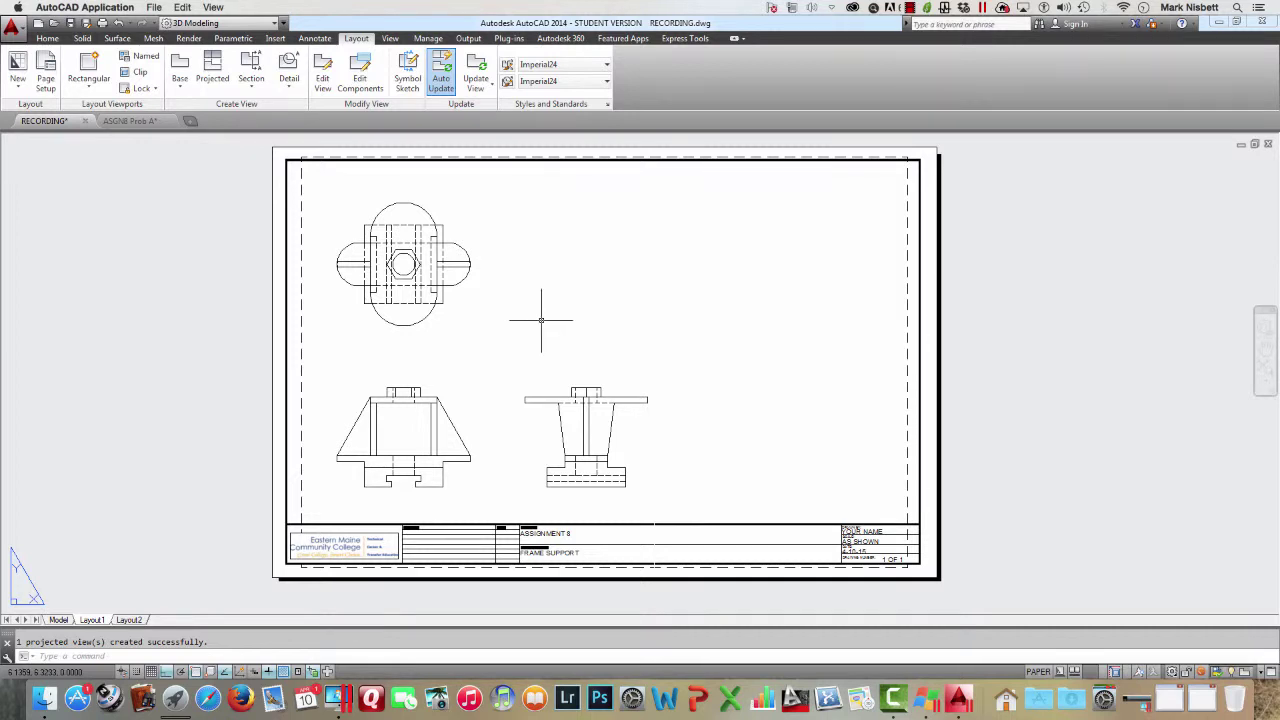
Project an isometric view from the front view, placing it above the side view and beside the top view
{"action": "key", "text": "Return"}
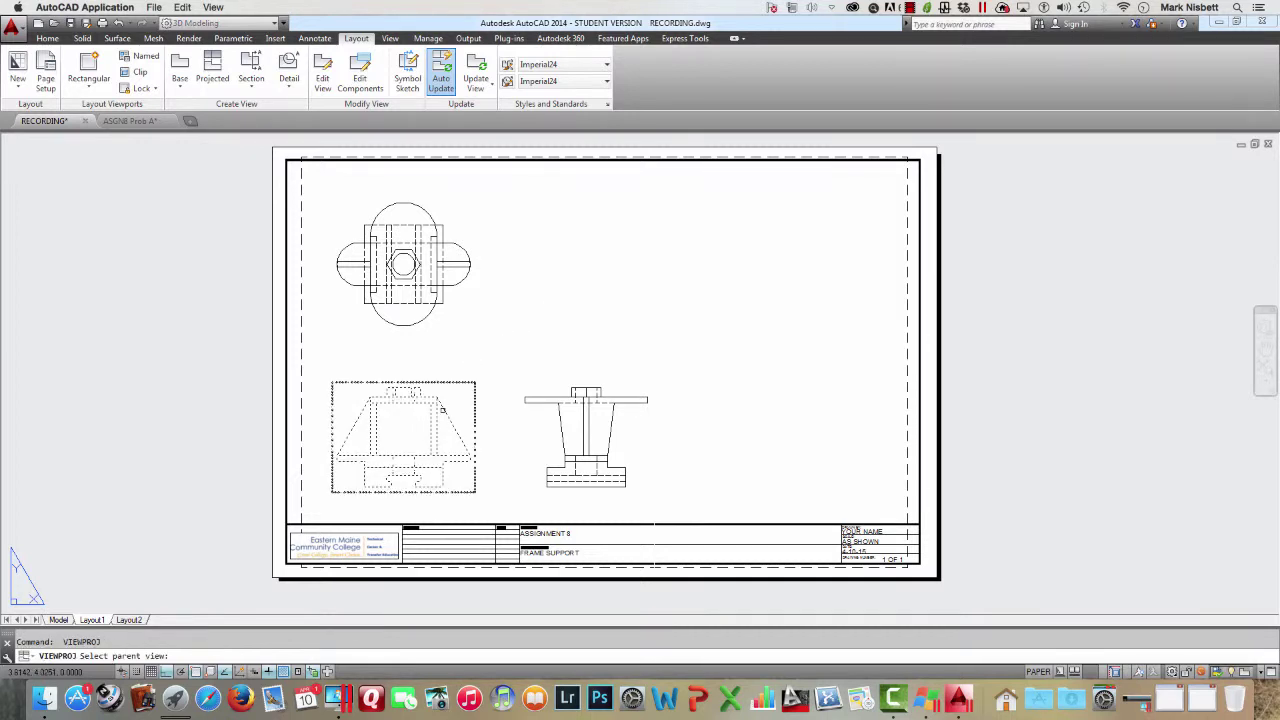
{"action": "left_click", "coordinate": [410, 440]}
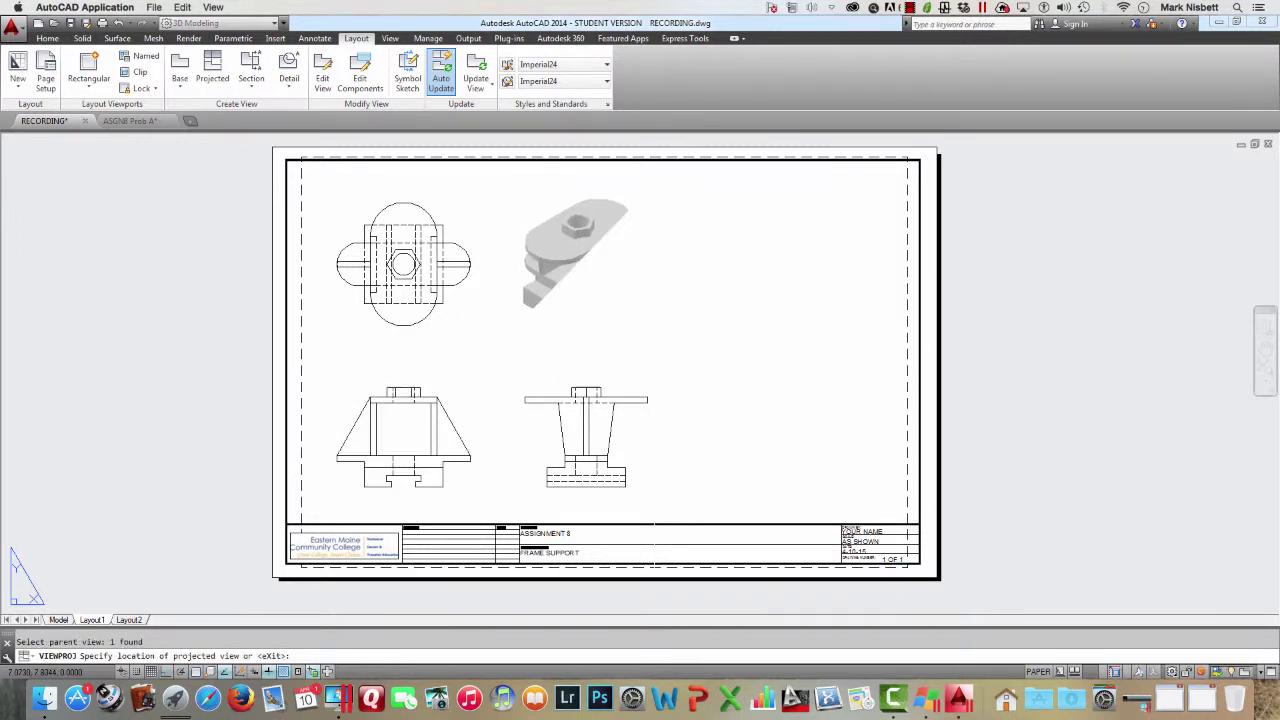
{"action": "left_click", "coordinate": [585, 260]}
{"action": "key", "text": "Return"}
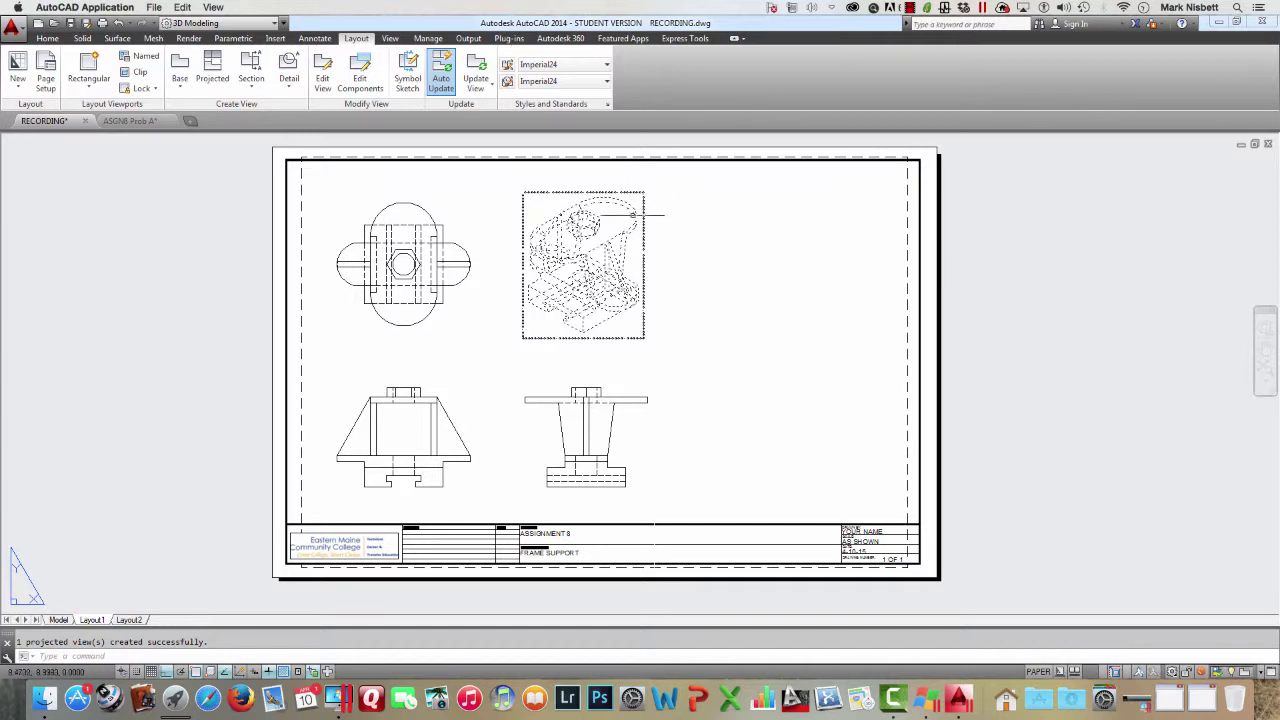
Edit the isometric view's display style to Shaded with visible lines and leave the view editor
{"action": "scroll", "coordinate": [632, 213], "scroll_direction": "up", "scroll_amount": 4}
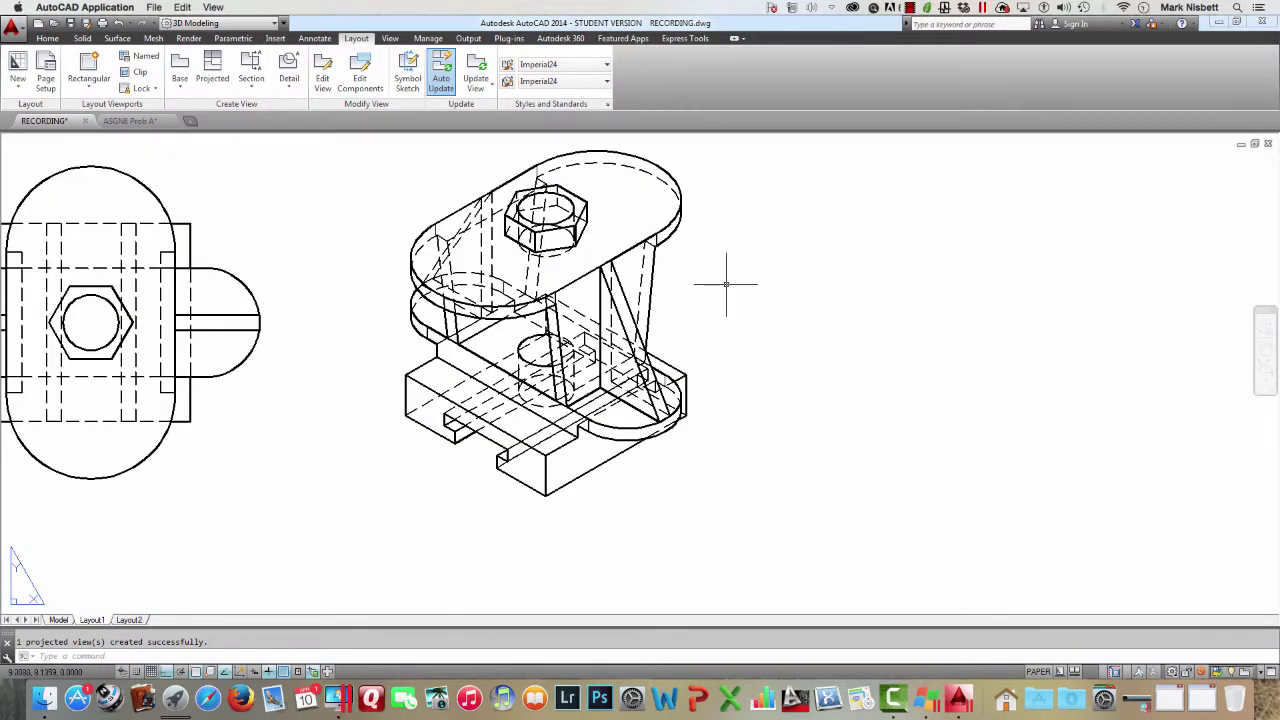
{"action": "middle_click_drag", "start_coordinate": [726, 284], "coordinate": [797, 274]}
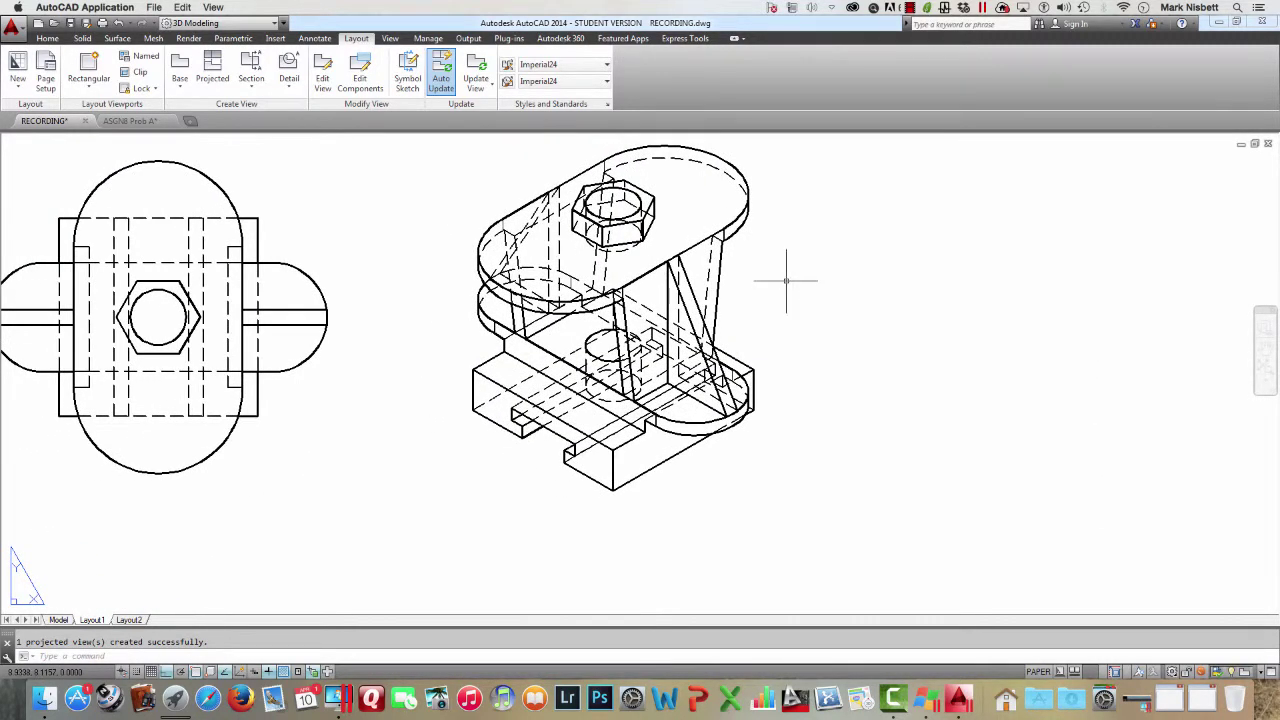
{"action": "scroll", "coordinate": [786, 281], "scroll_direction": "down", "scroll_amount": 5}
{"action": "scroll", "coordinate": [786, 281], "scroll_direction": "up", "scroll_amount": 5}
{"action": "middle_click_drag", "start_coordinate": [765, 280], "coordinate": [861, 281]}
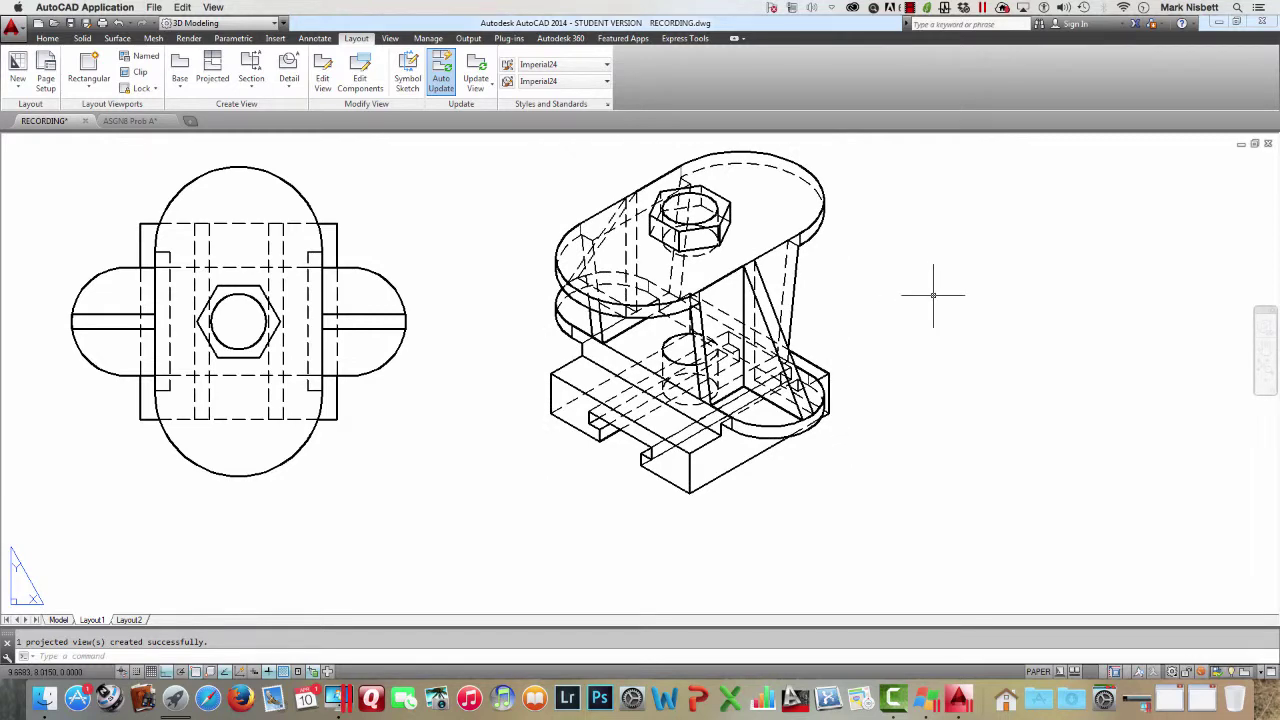
{"action": "left_click", "coordinate": [766, 253]}
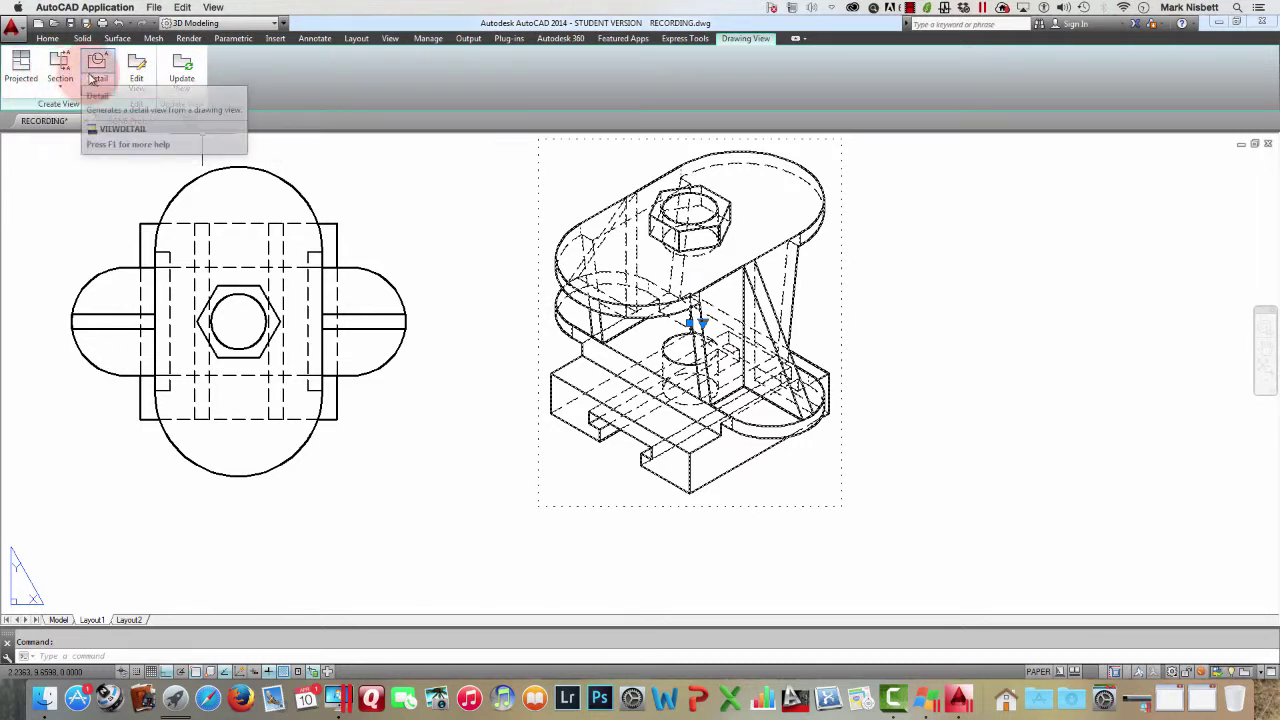
{"action": "left_click", "coordinate": [142, 74]}
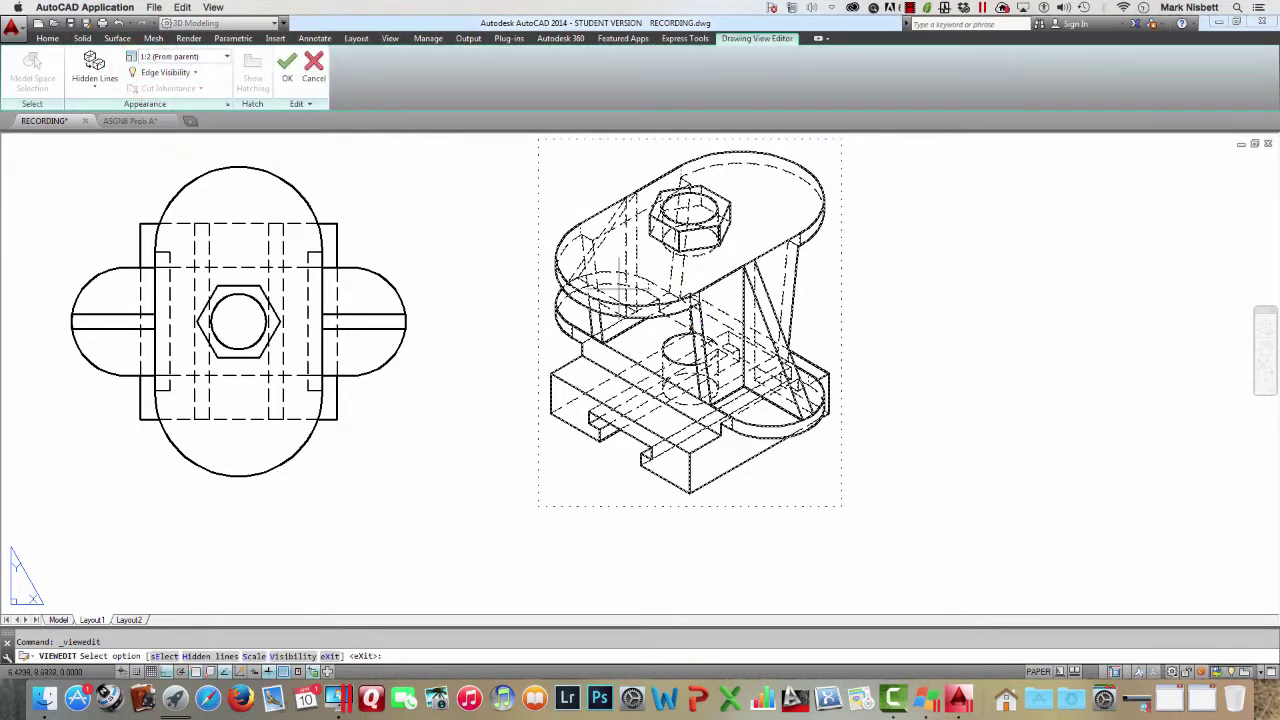
{"action": "left_click", "coordinate": [100, 89]}
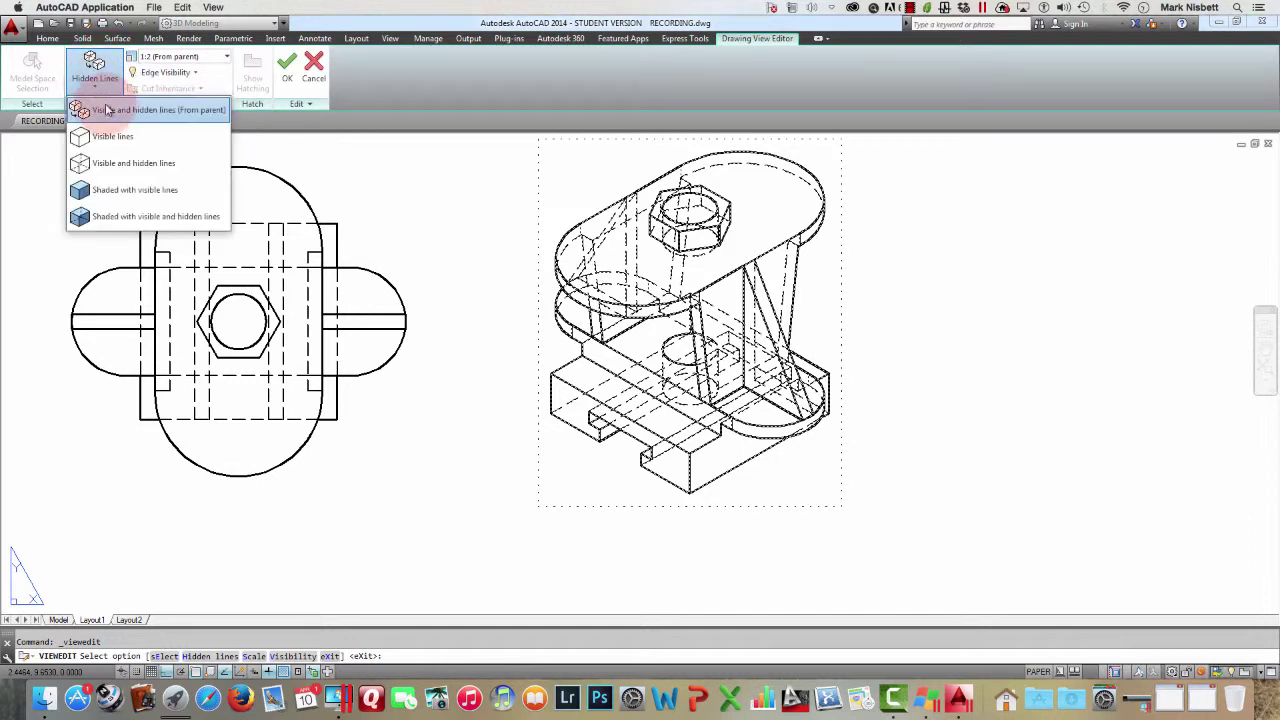
{"action": "left_click", "coordinate": [116, 190]}
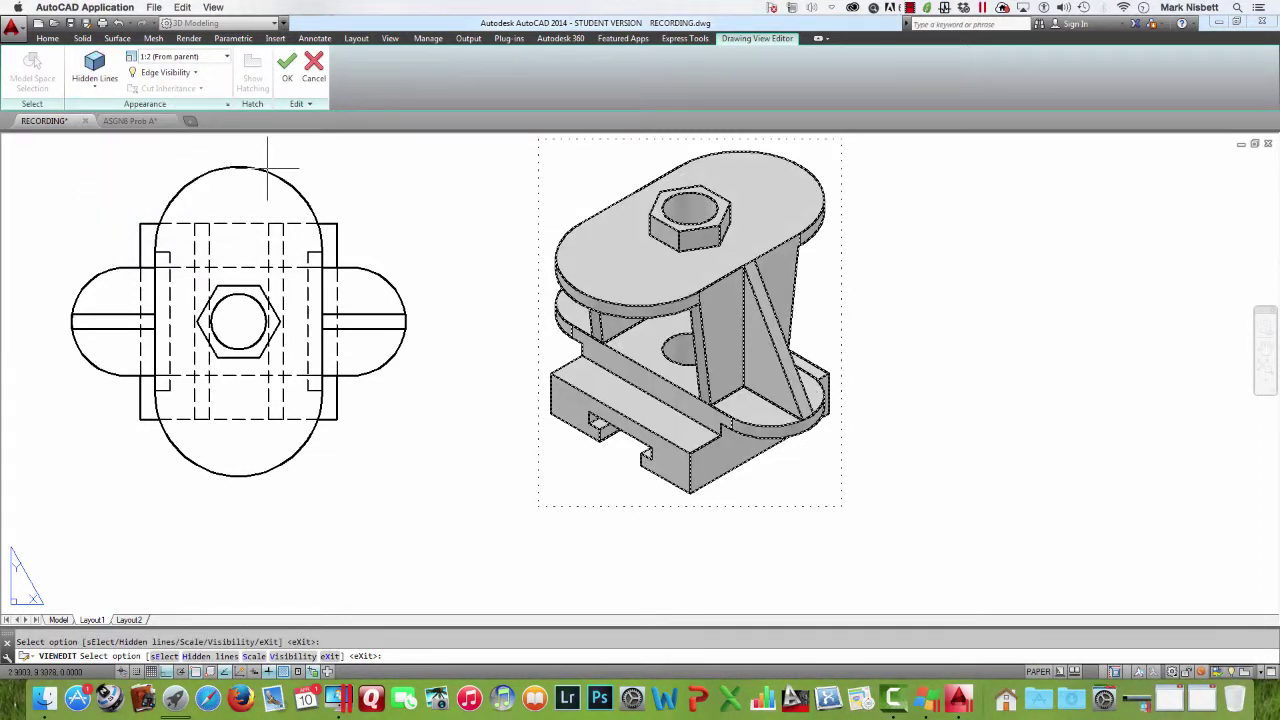
{"action": "key", "text": "Escape"}
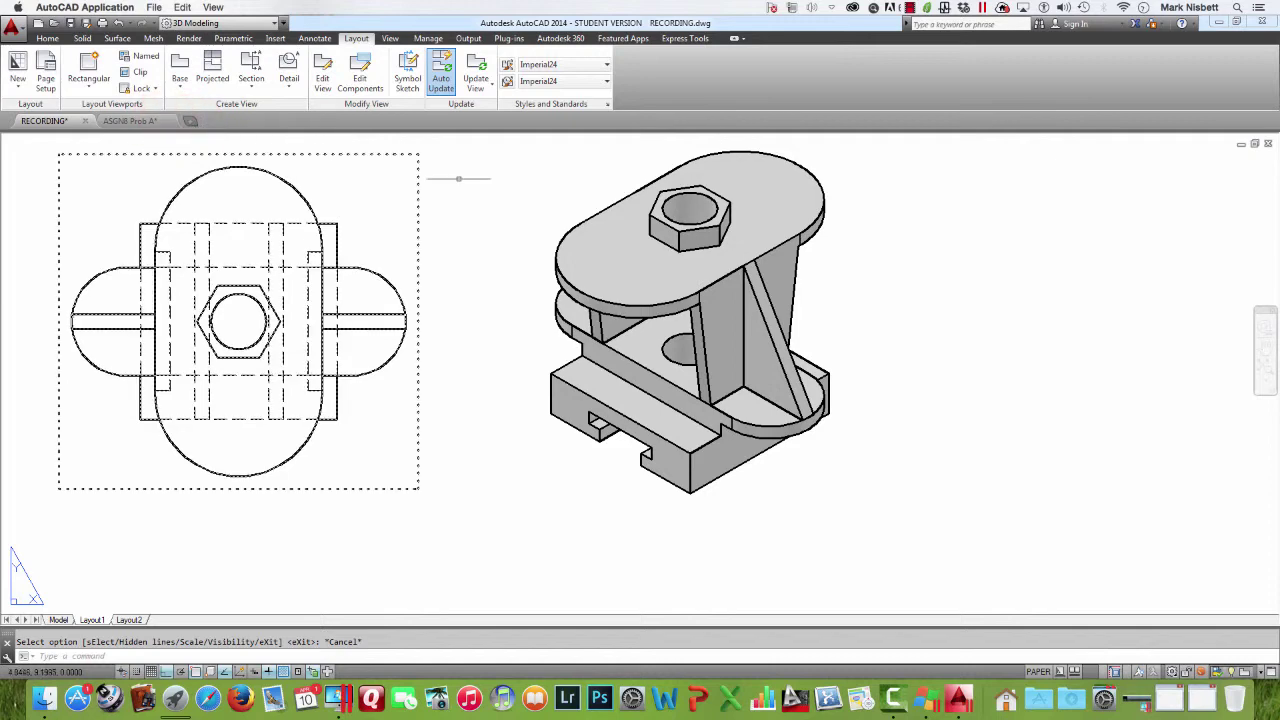
Edit the isometric view, trying the hidden-line and shaded with hidden lines styles before settling on Visible lines
{"action": "left_click", "coordinate": [600, 272]}
{"action": "left_click", "coordinate": [137, 75]}
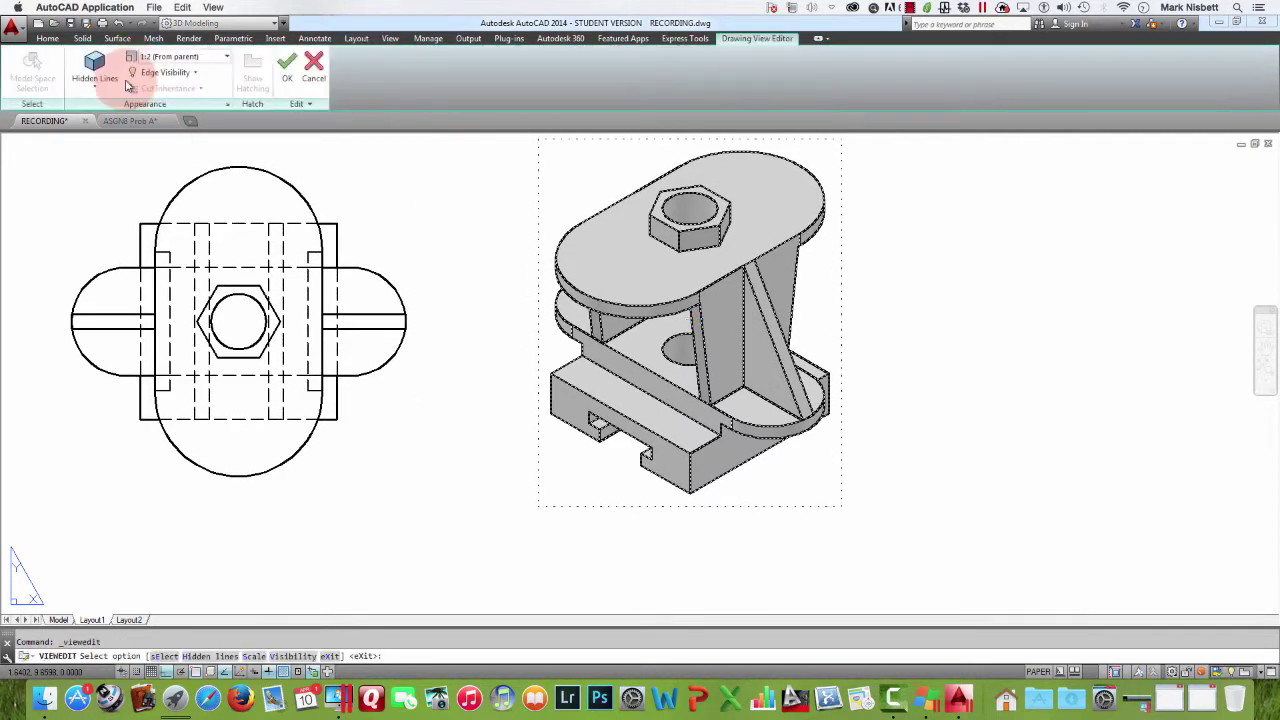
{"action": "left_click", "coordinate": [95, 80]}
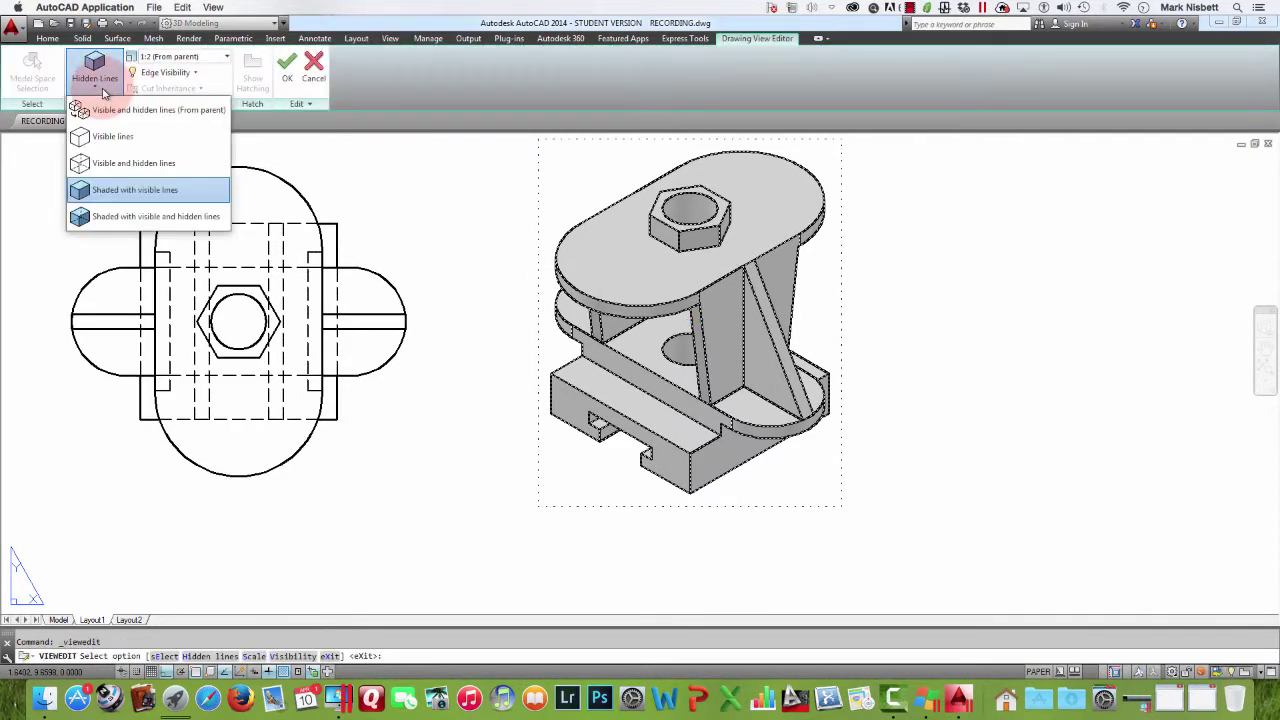
{"action": "left_click", "coordinate": [112, 163]}
{"action": "left_click", "coordinate": [97, 78]}
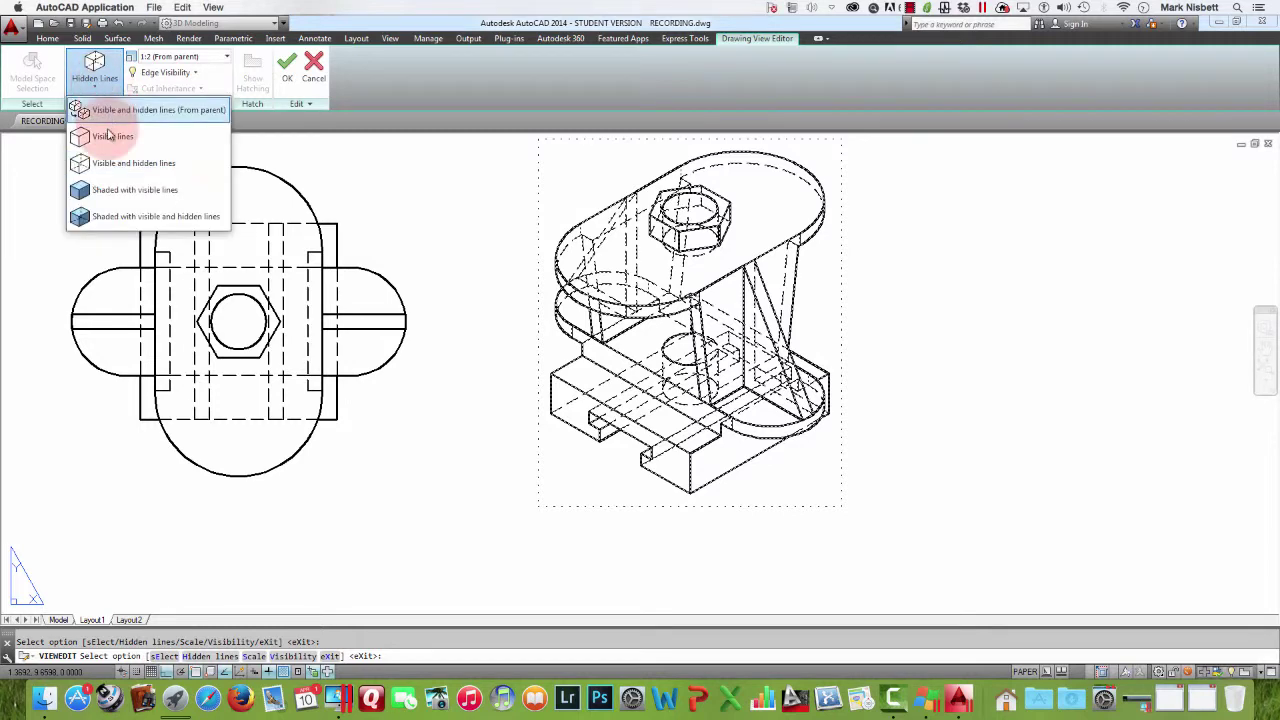
{"action": "left_click", "coordinate": [112, 138]}
{"action": "left_click", "coordinate": [97, 75]}
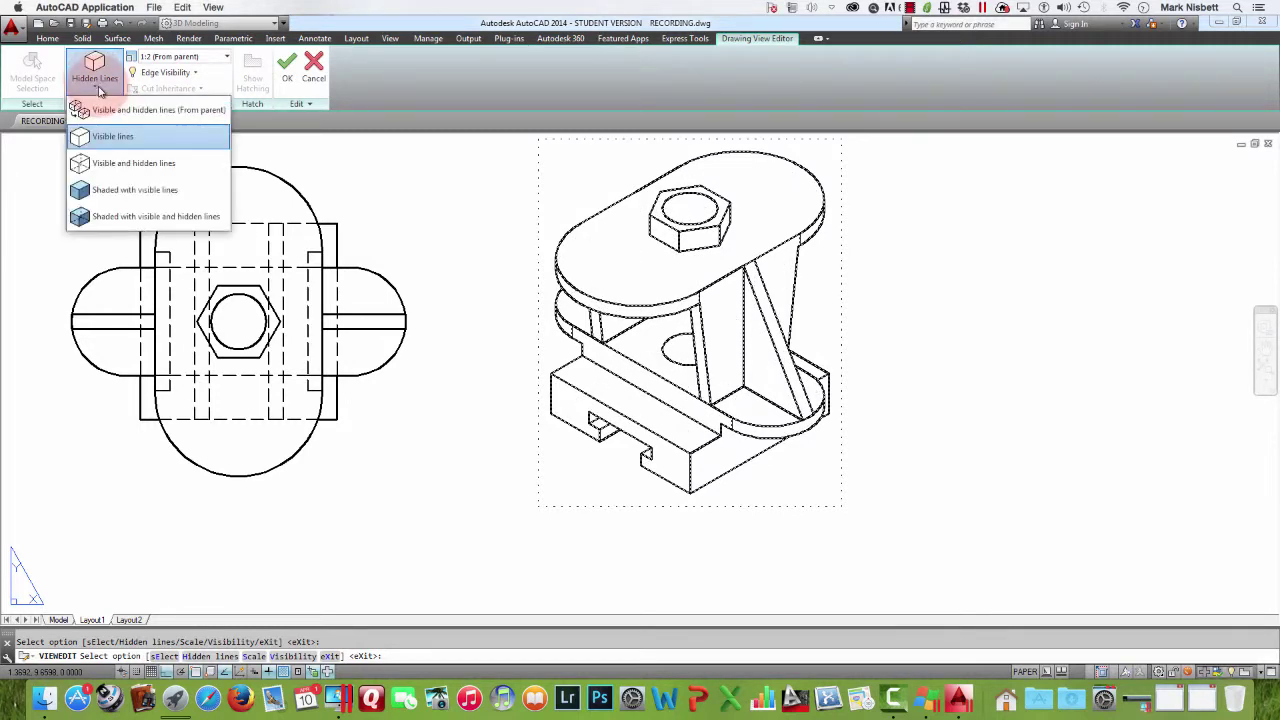
{"action": "left_click", "coordinate": [150, 217]}
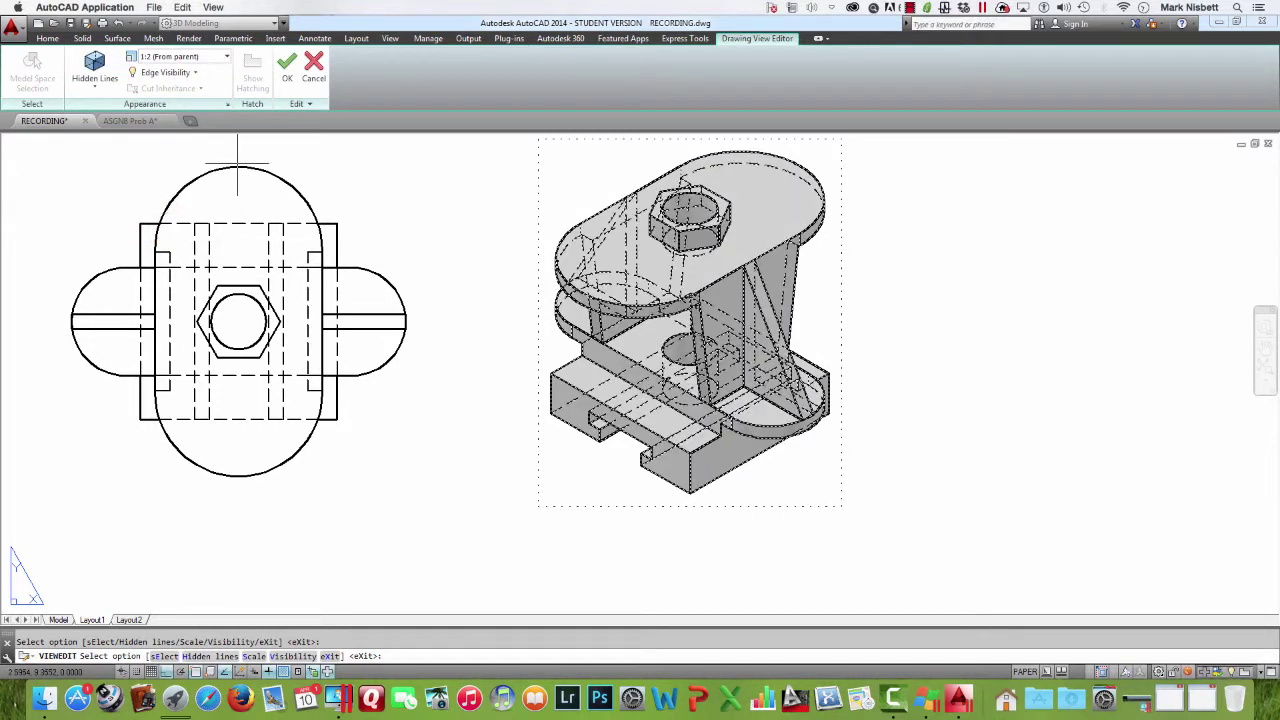
{"action": "left_click", "coordinate": [95, 75]}
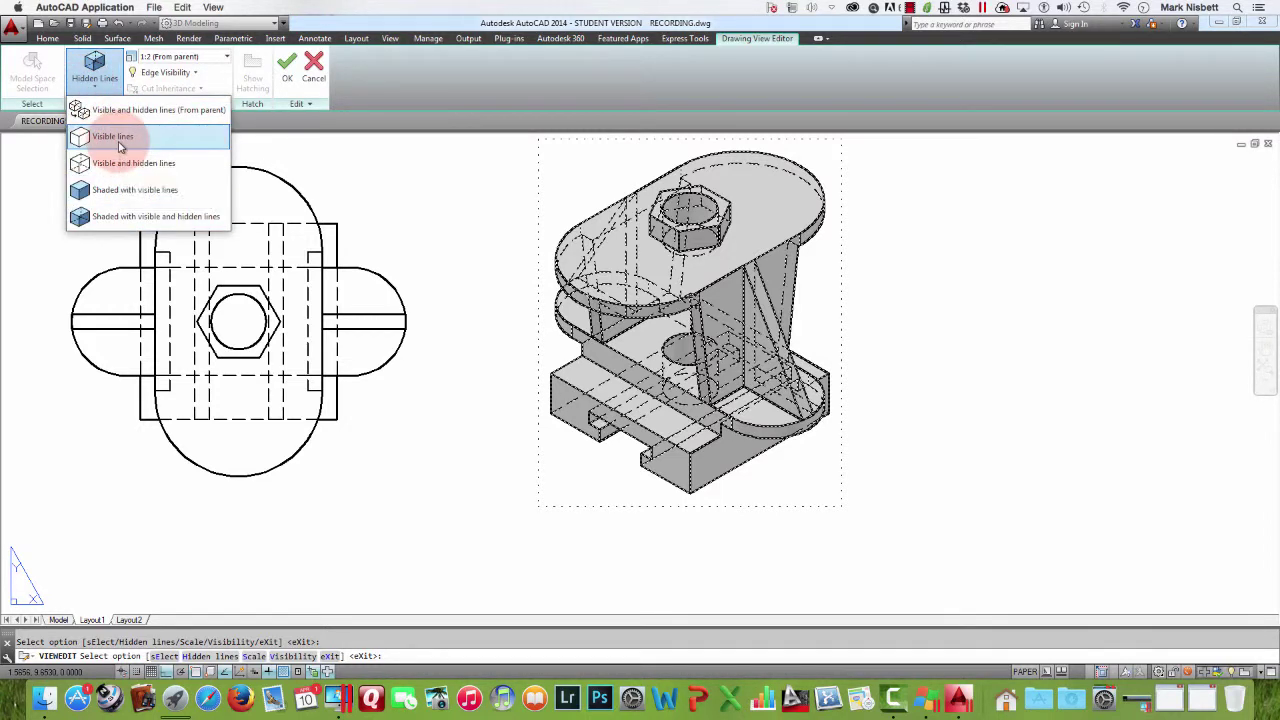
{"action": "left_click", "coordinate": [114, 135]}
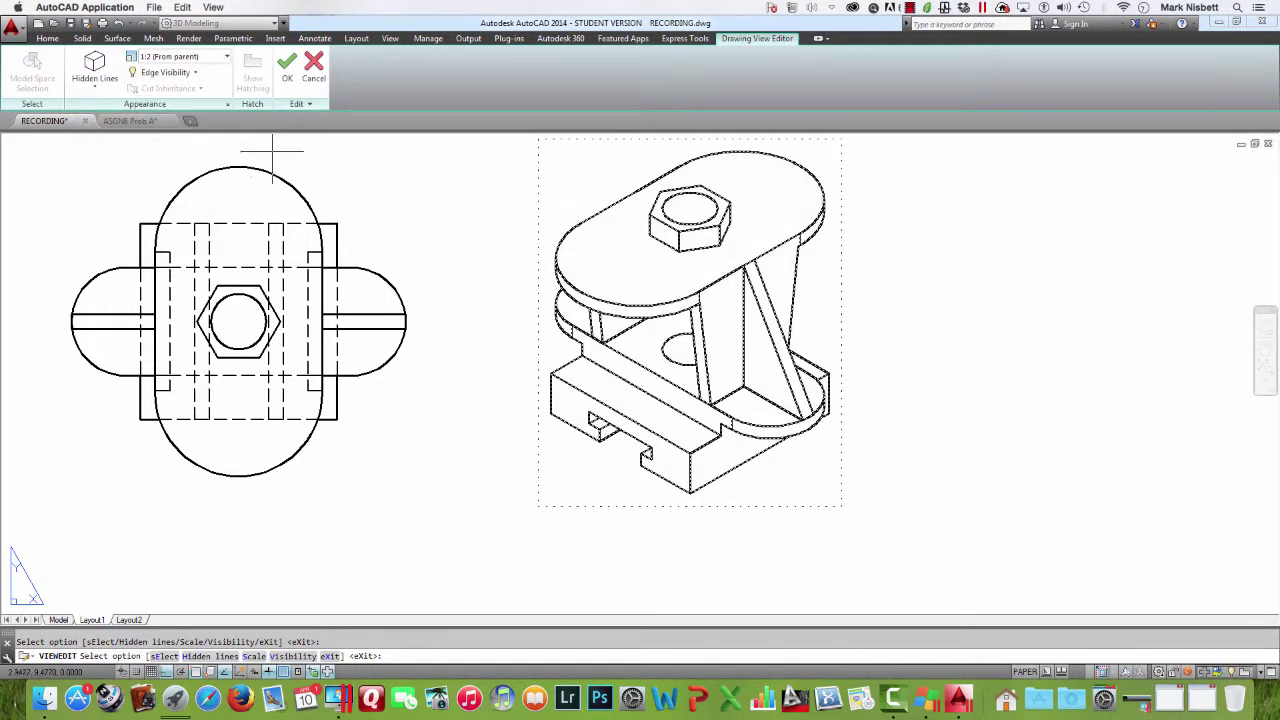
{"action": "left_click", "coordinate": [909, 7]}
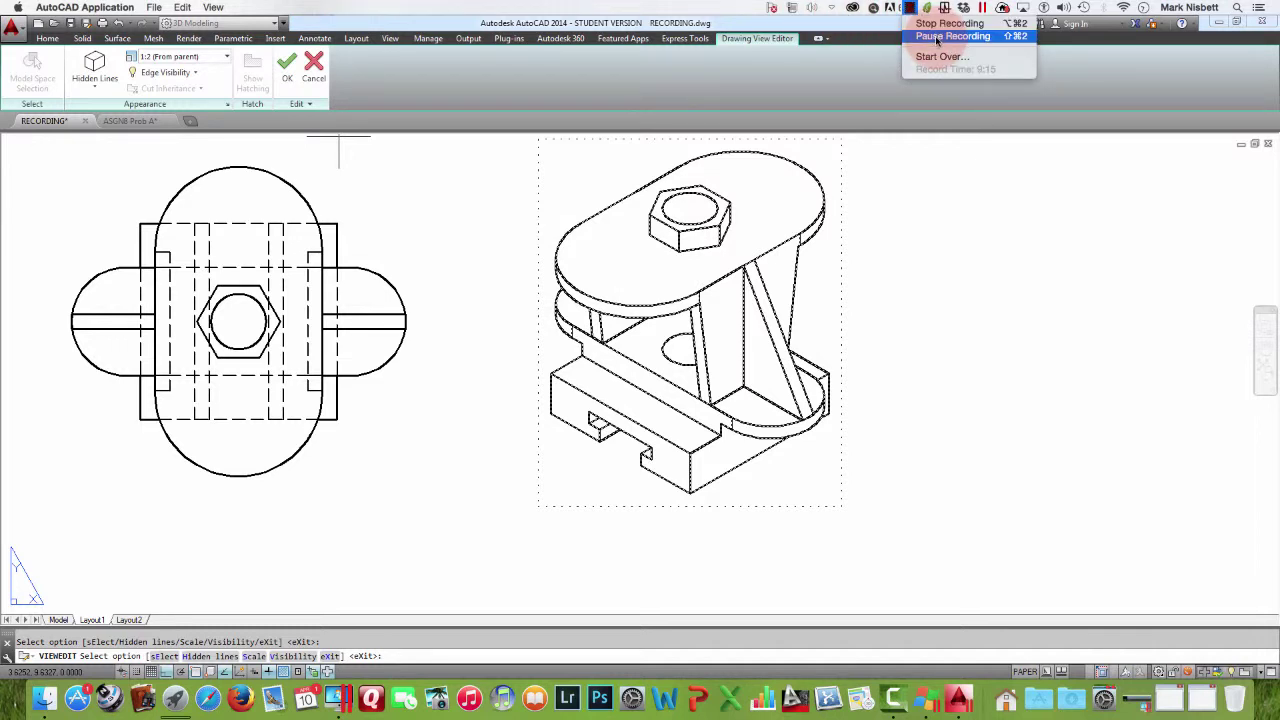
{"action": "left_click", "coordinate": [937, 40]}
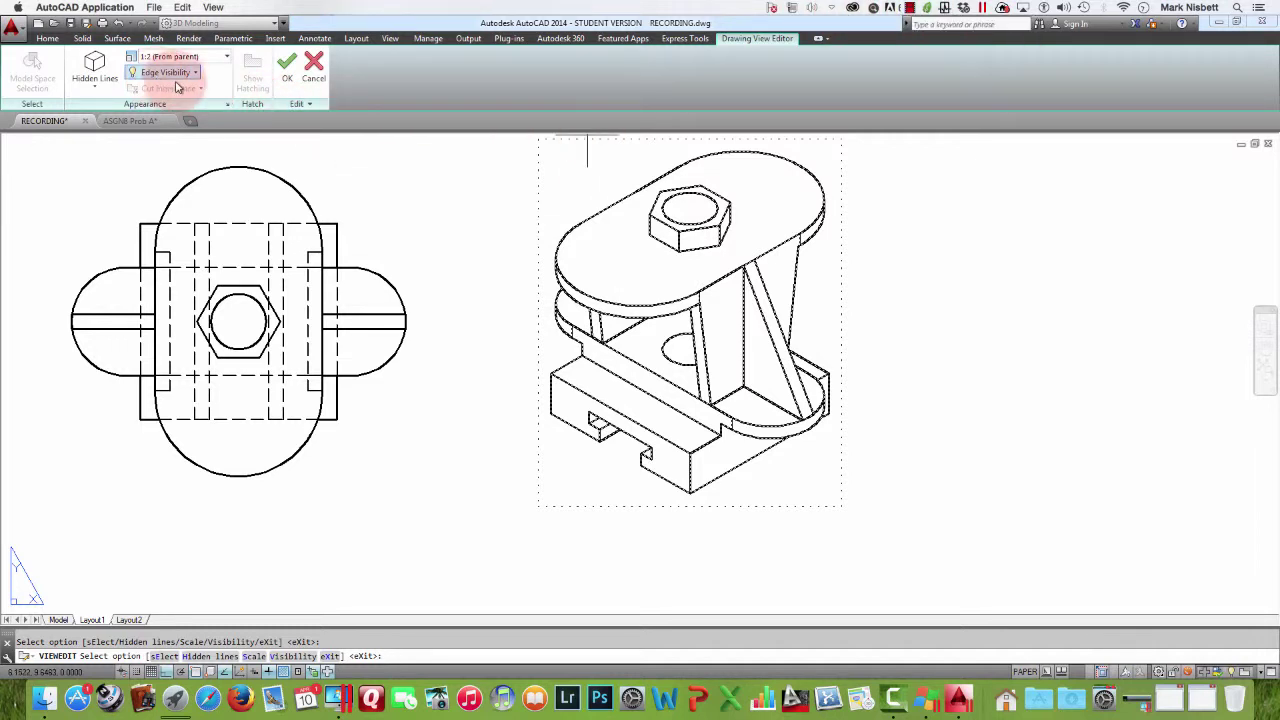
Check the isometric view's scale choices and edge visibility options, keep the scale from the parent, and accept the view edits
{"action": "left_click", "coordinate": [227, 58]}
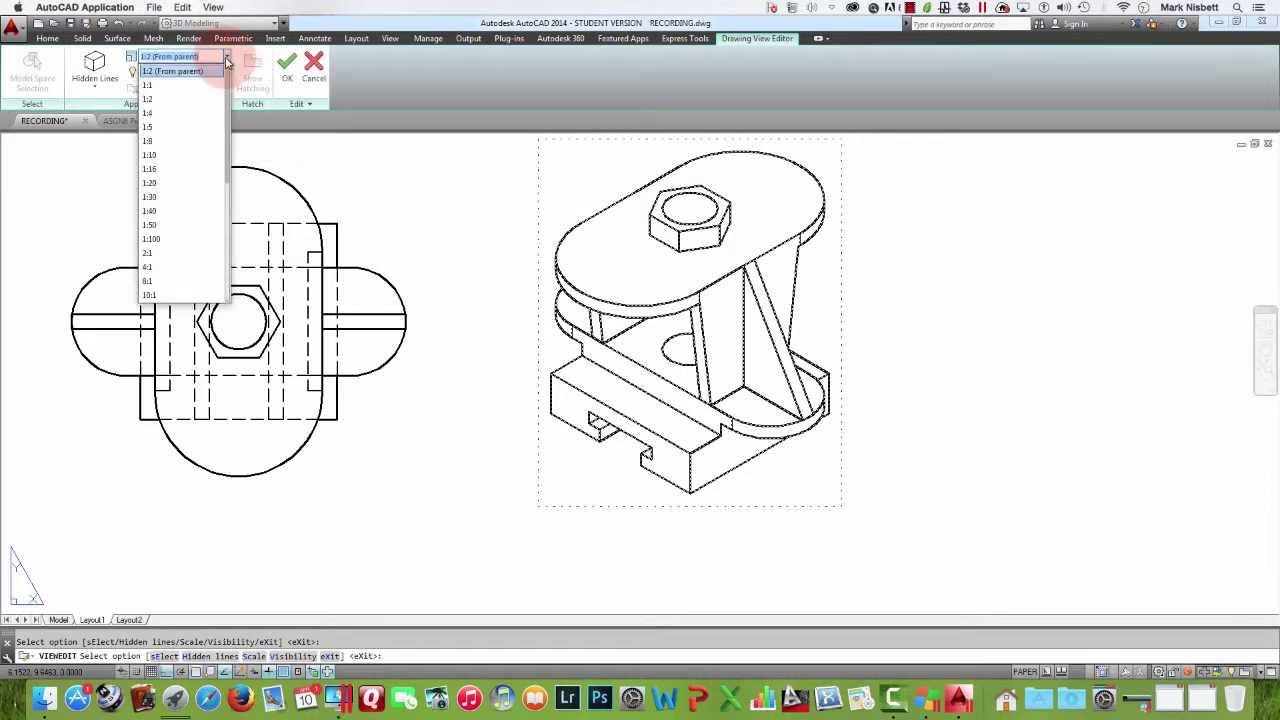
{"action": "left_click", "coordinate": [210, 69]}
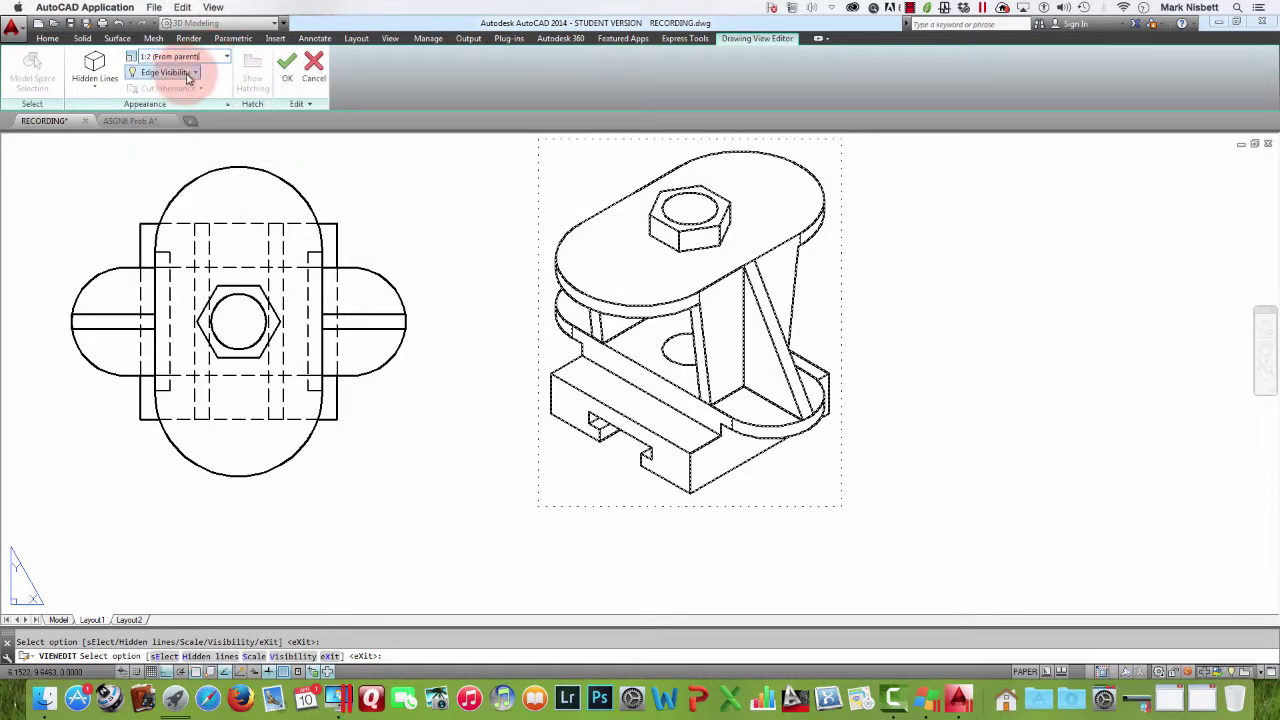
{"action": "left_click", "coordinate": [190, 77]}
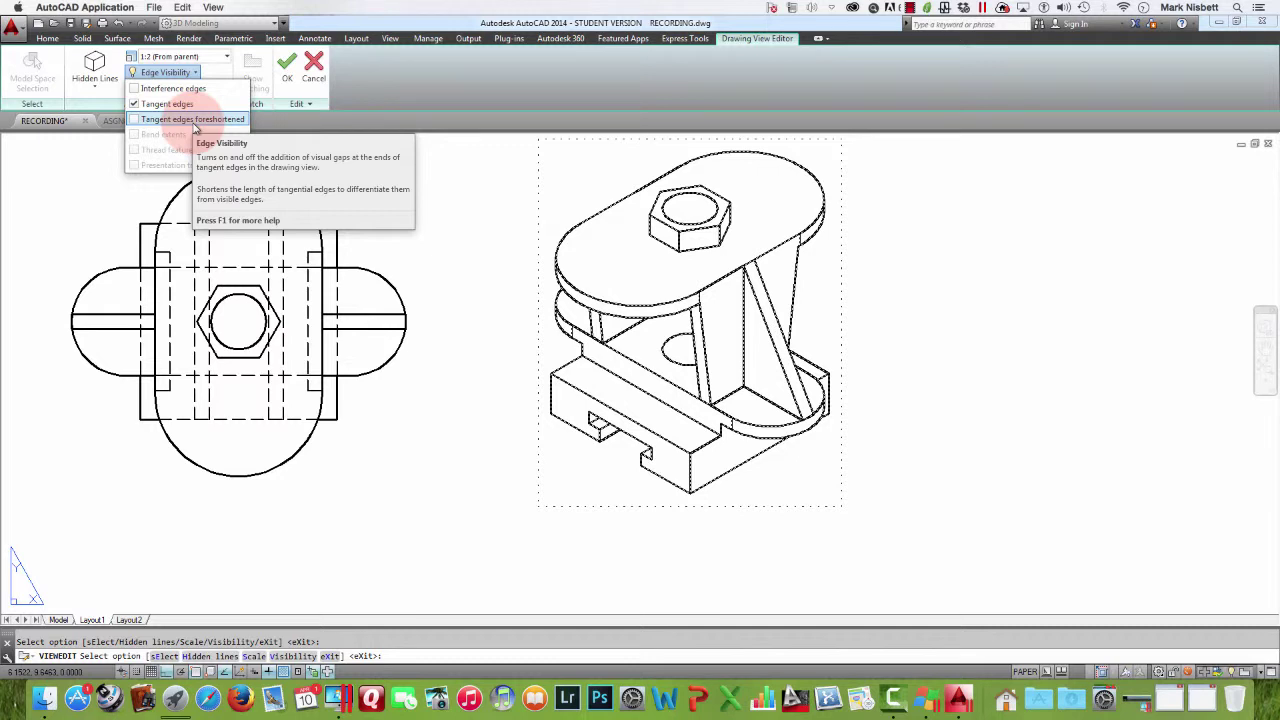
{"action": "left_click", "coordinate": [385, 95]}
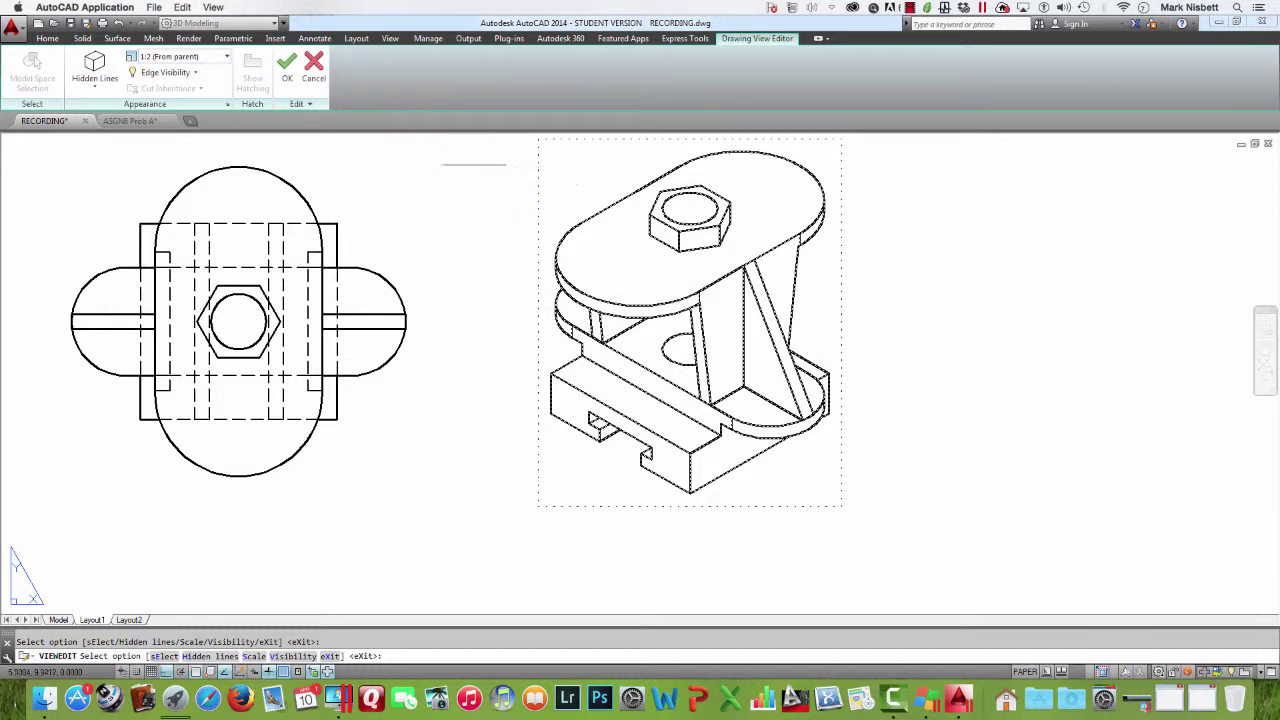
{"action": "left_click", "coordinate": [288, 72]}
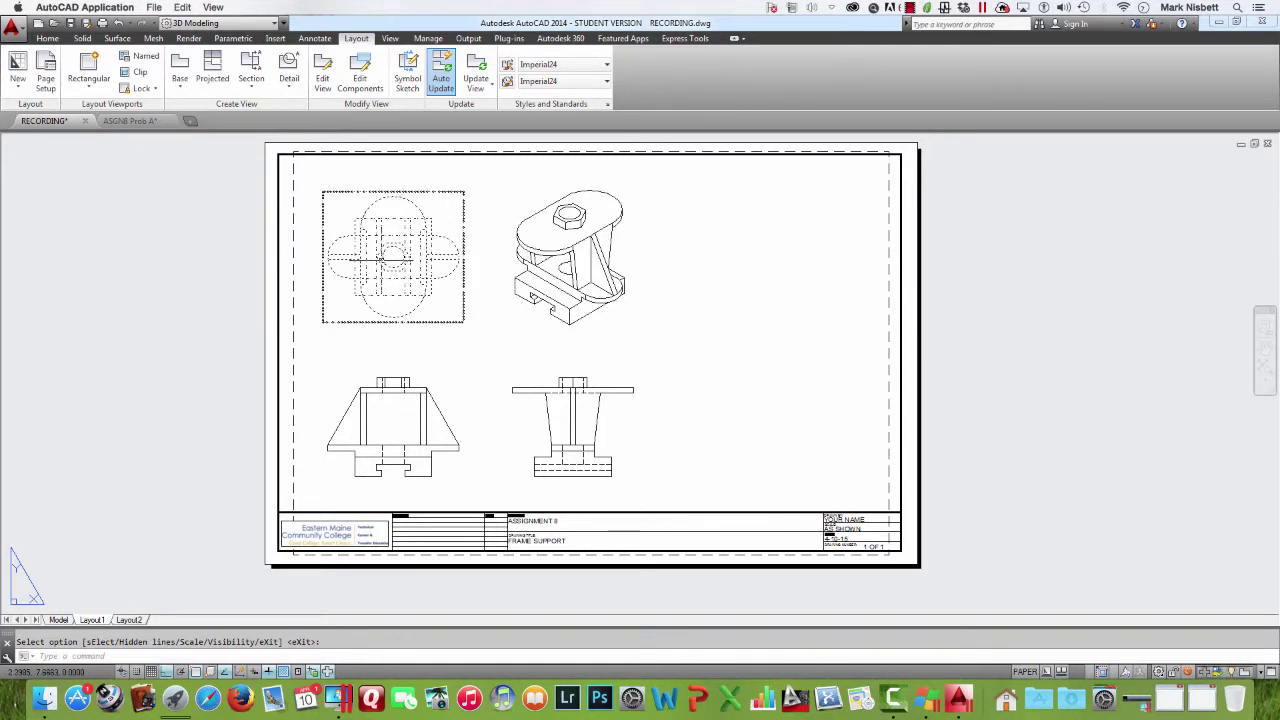
Examine the unshaded isometric view beside the top view up close and in the full sheet
{"action": "scroll", "coordinate": [381, 260], "scroll_direction": "up", "scroll_amount": 4}
{"action": "scroll", "coordinate": [383, 260], "scroll_direction": "down", "scroll_amount": 6}
{"action": "scroll", "coordinate": [385, 261], "scroll_direction": "up", "scroll_amount": 2}
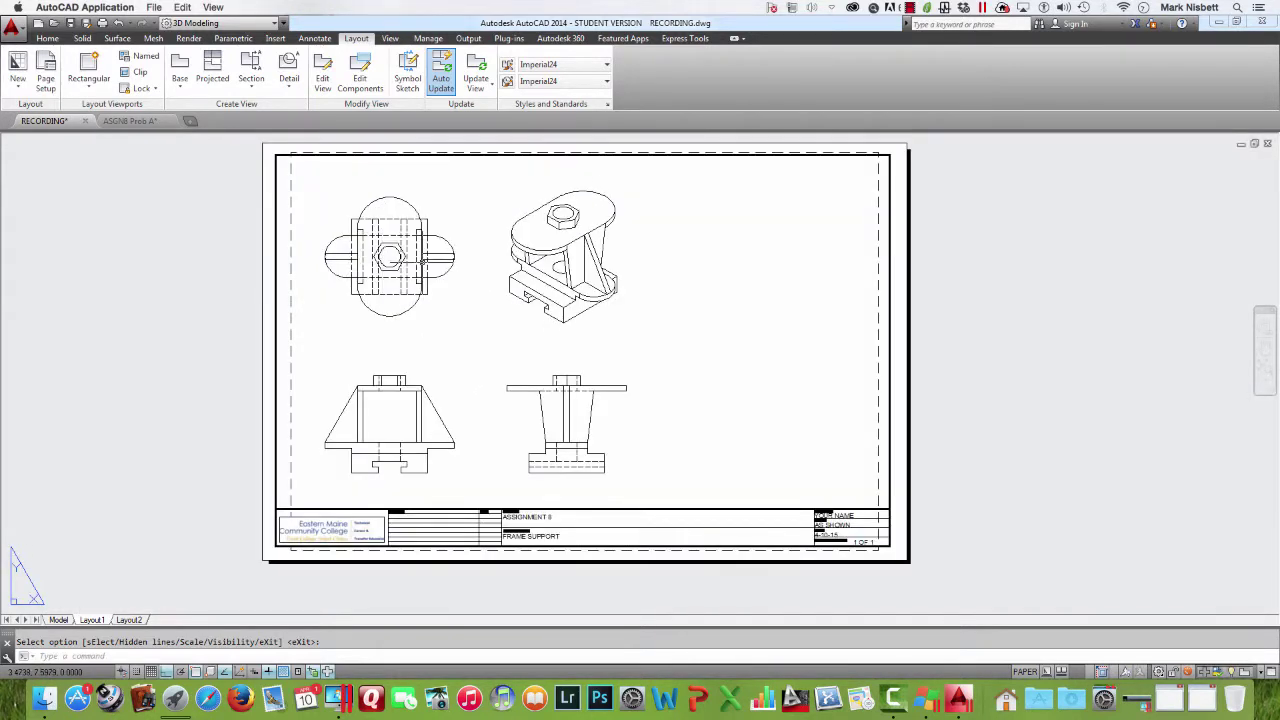
{"action": "middle_click_drag", "start_coordinate": [423, 262], "coordinate": [523, 301]}
{"action": "scroll", "coordinate": [523, 301], "scroll_direction": "up", "scroll_amount": 3}
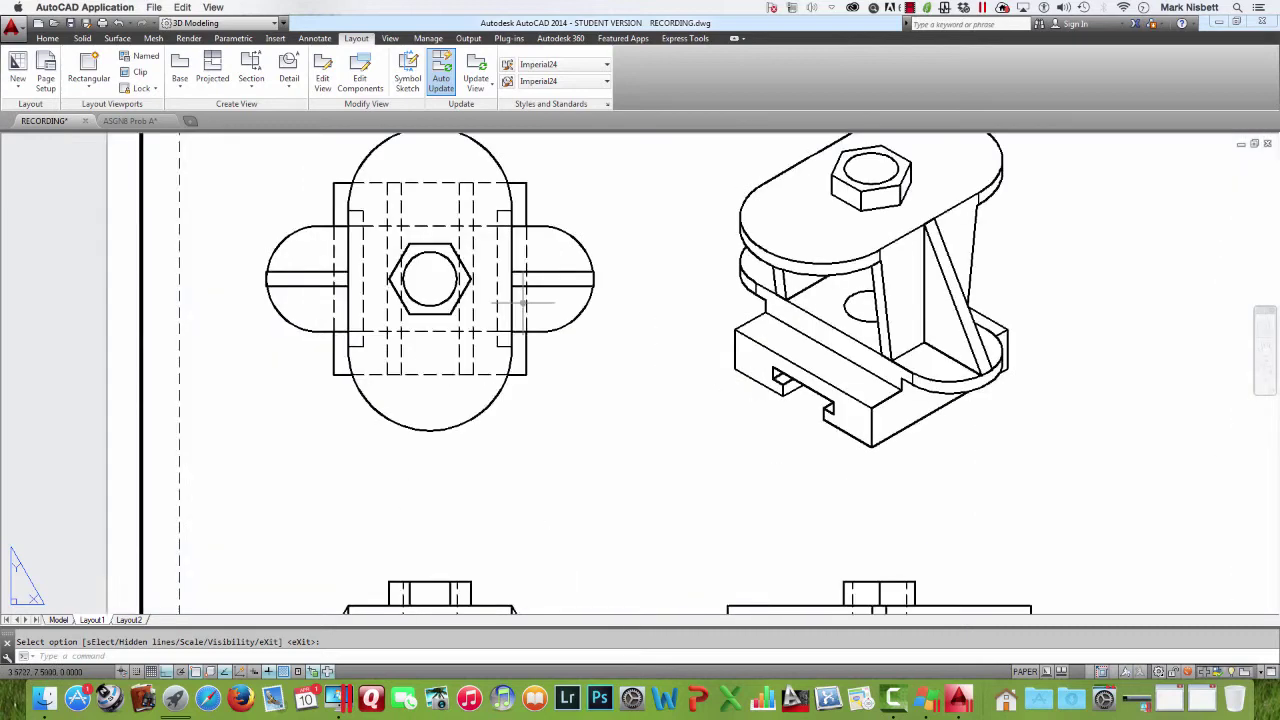
{"action": "scroll", "coordinate": [523, 301], "scroll_direction": "down", "scroll_amount": 3}
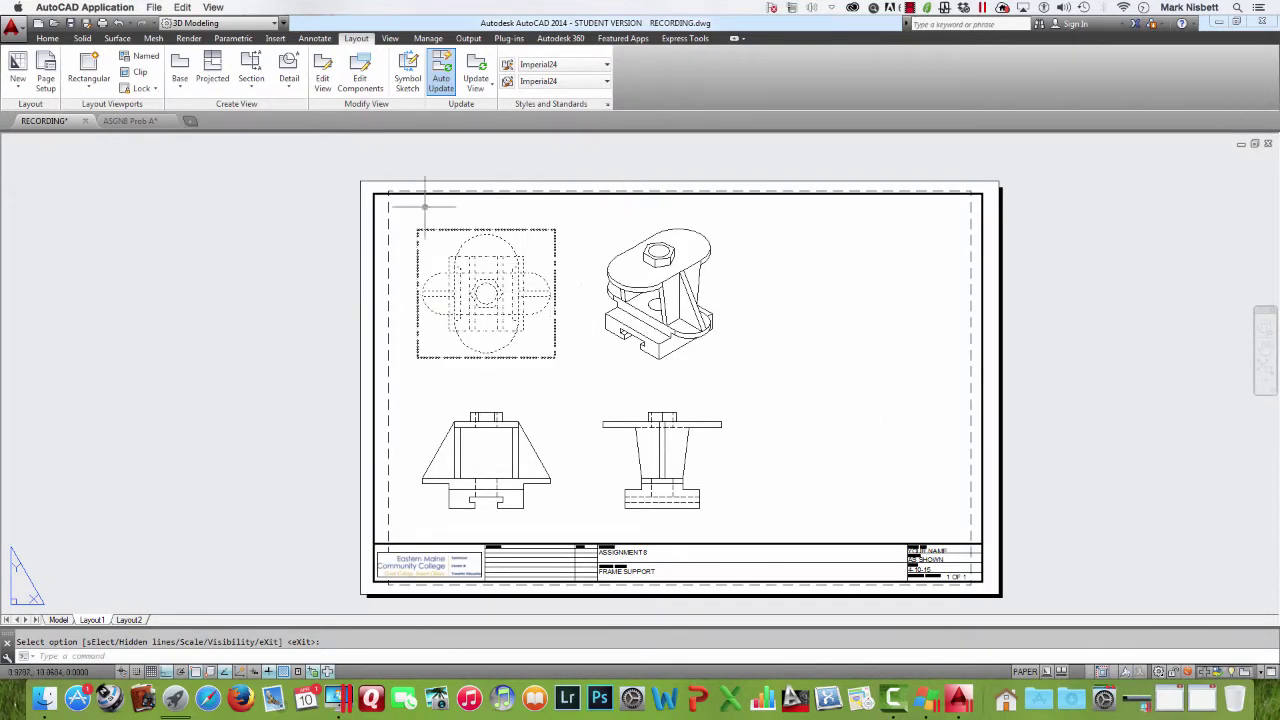
Start a full section view from the top view with a vertical cutting line through the centre of the hexagonal nut
{"action": "left_click", "coordinate": [360, 40]}
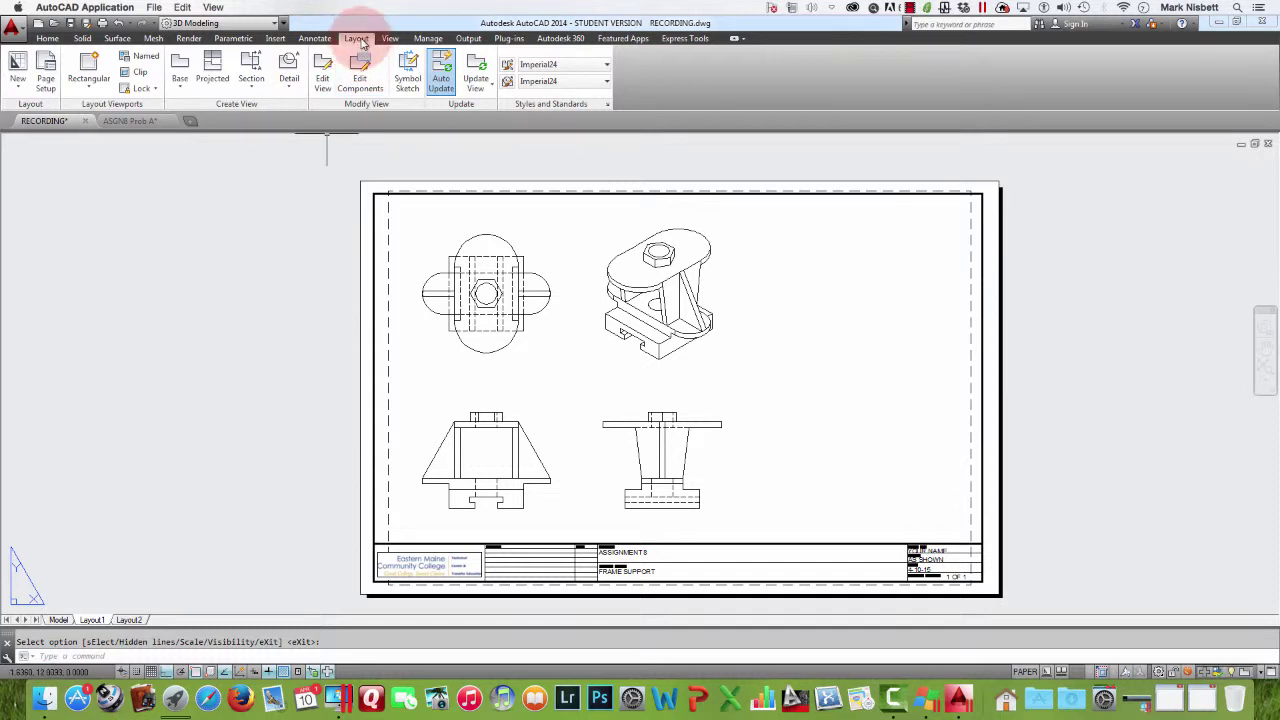
{"action": "left_click", "coordinate": [211, 76]}
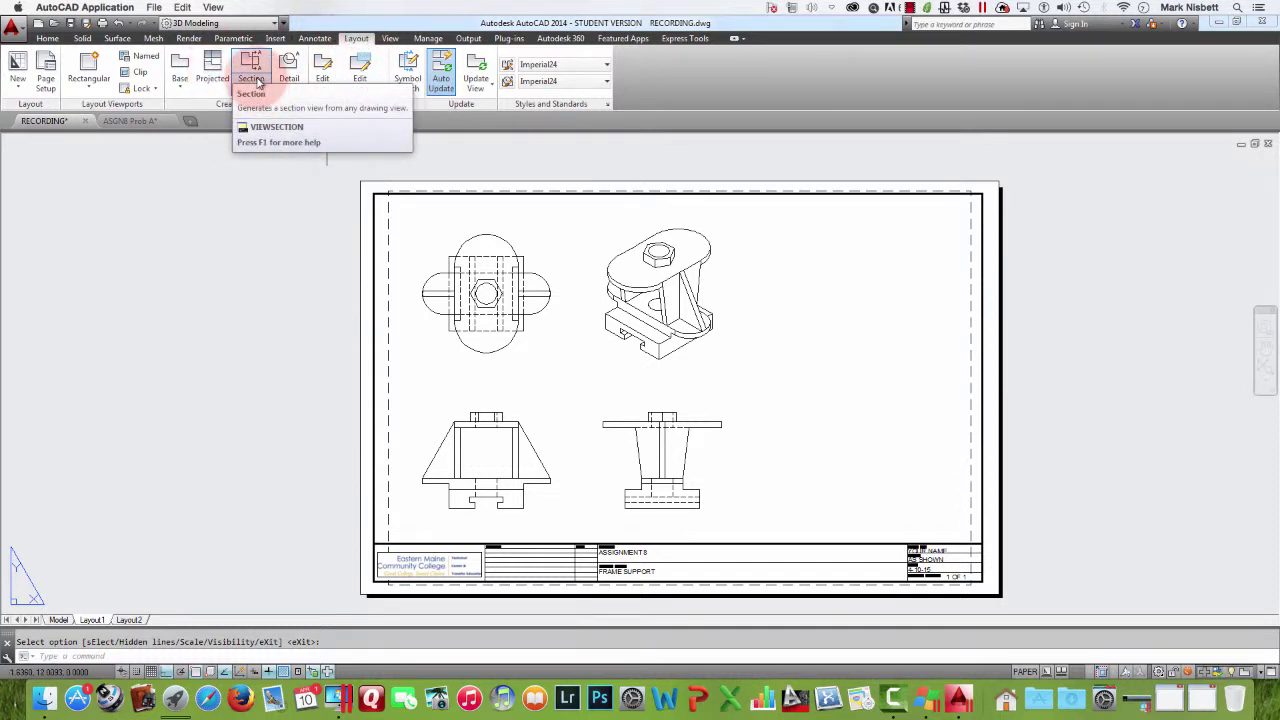
{"action": "left_click", "coordinate": [252, 72]}
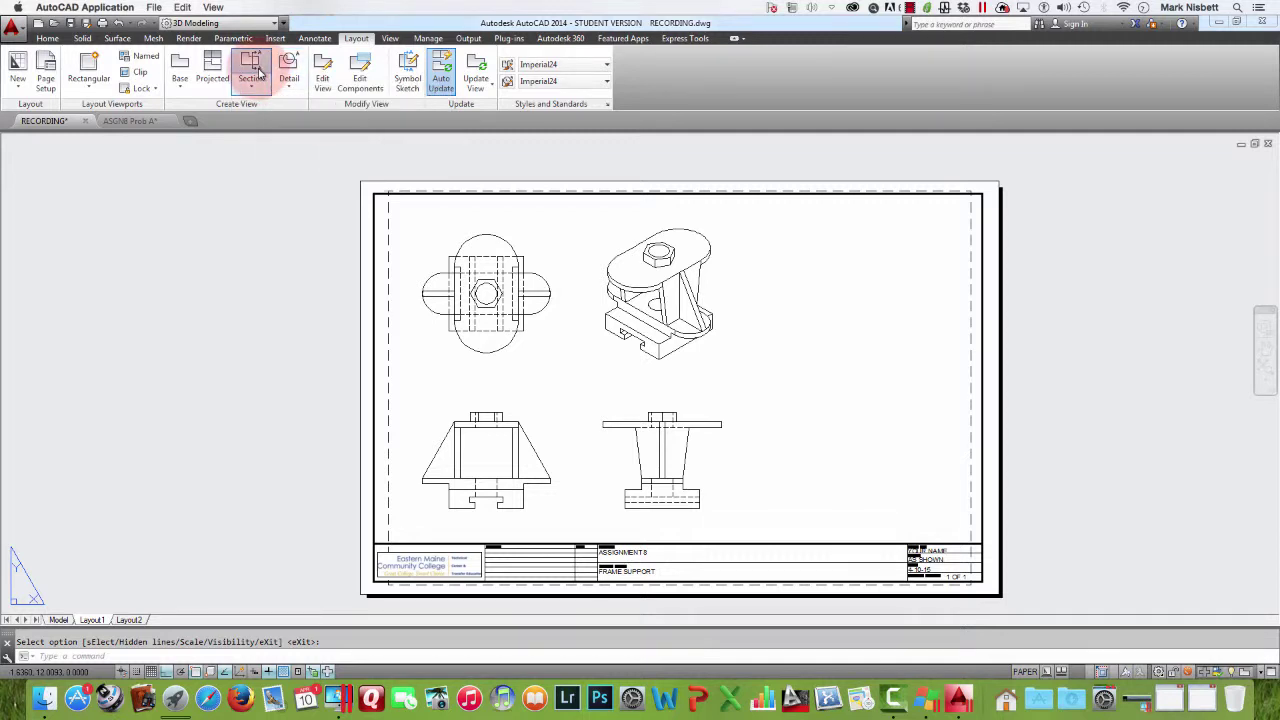
{"action": "left_click", "coordinate": [259, 89]}
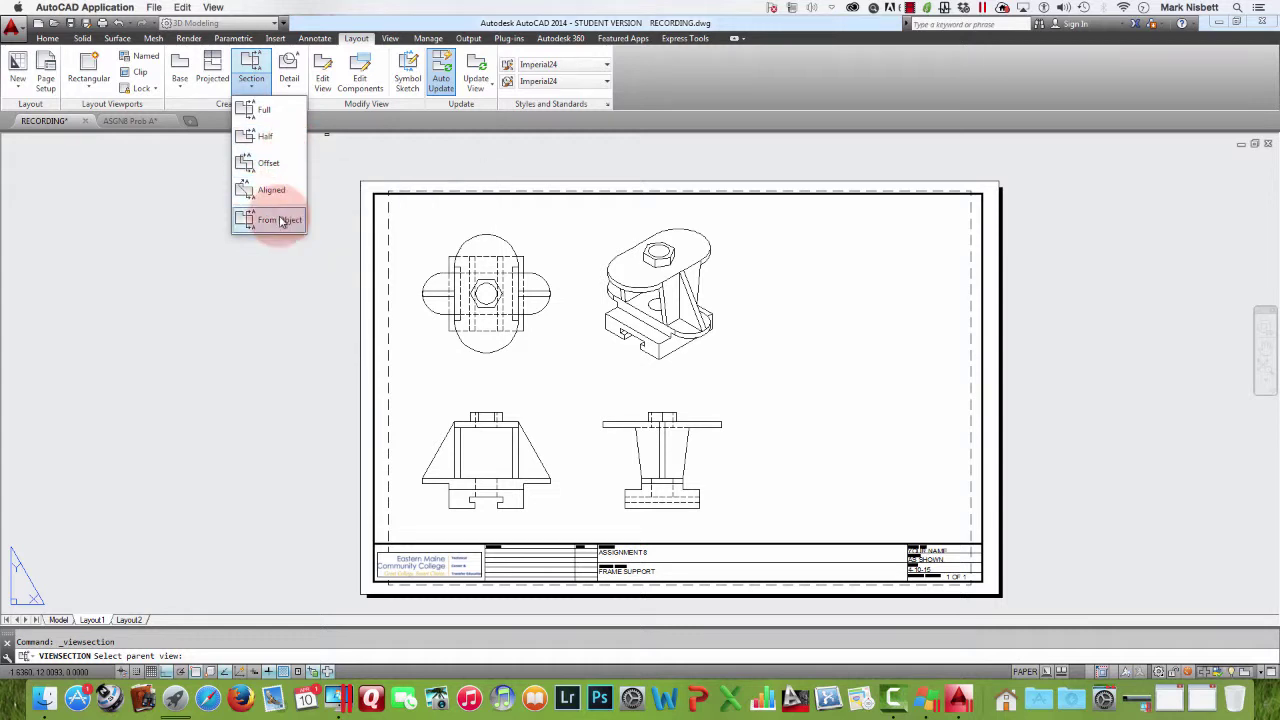
{"action": "left_click", "coordinate": [267, 114]}
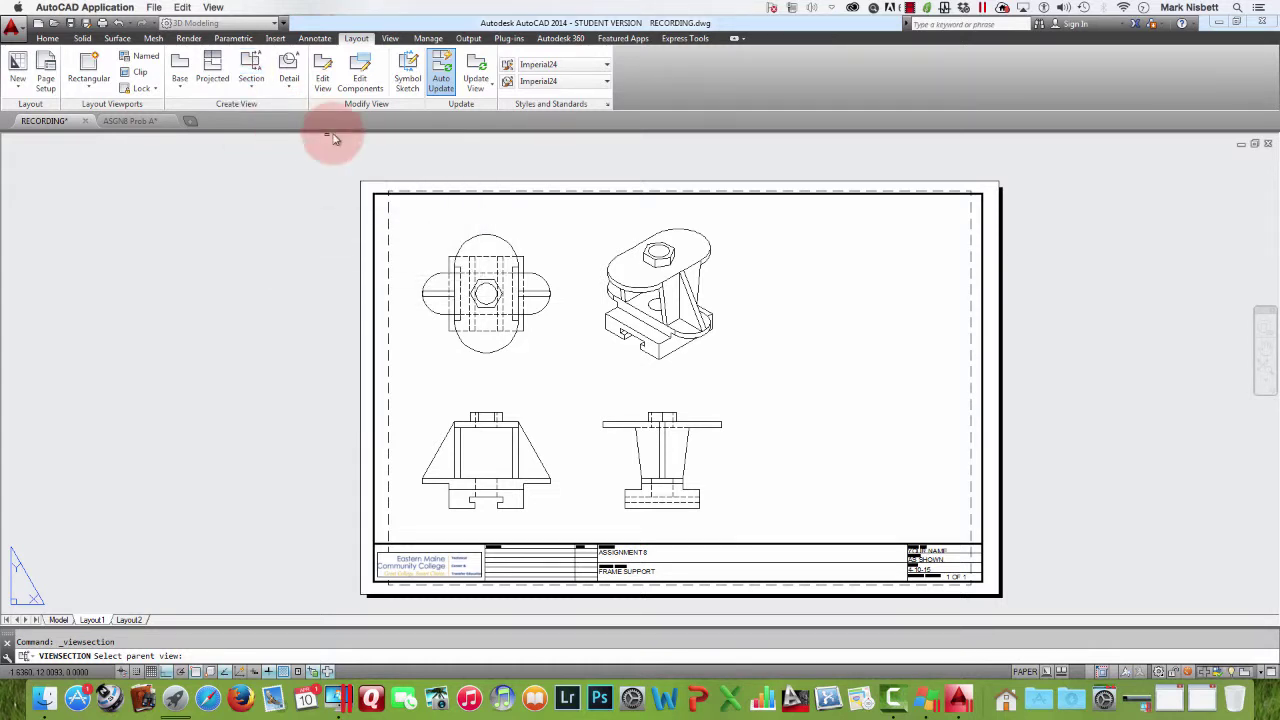
{"action": "left_click", "coordinate": [488, 232]}
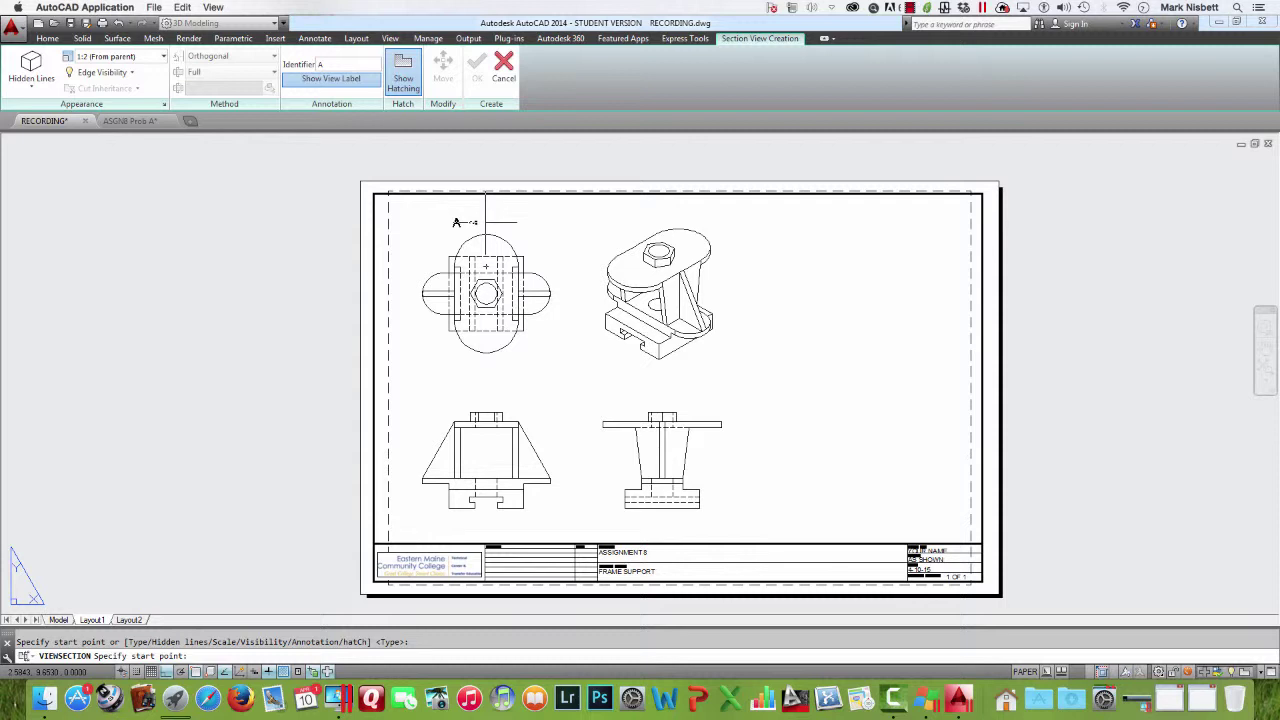
{"action": "left_click", "coordinate": [486, 222]}
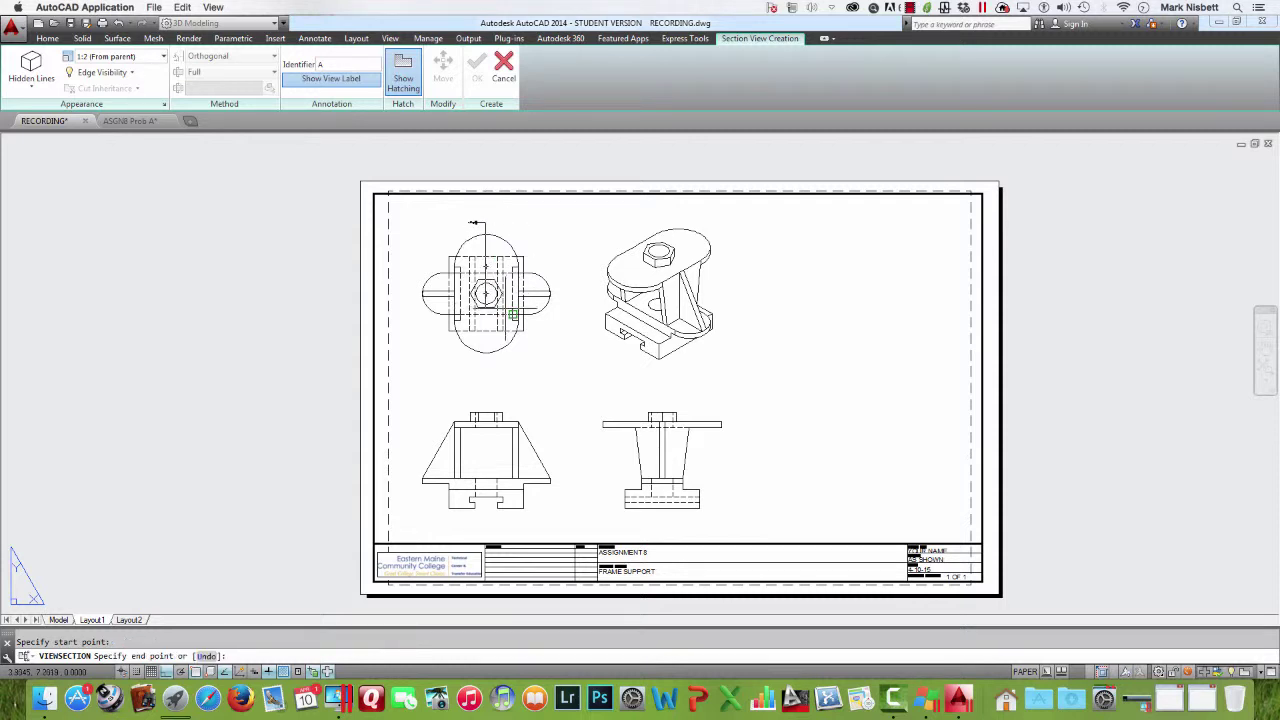
{"action": "left_click", "coordinate": [503, 360]}
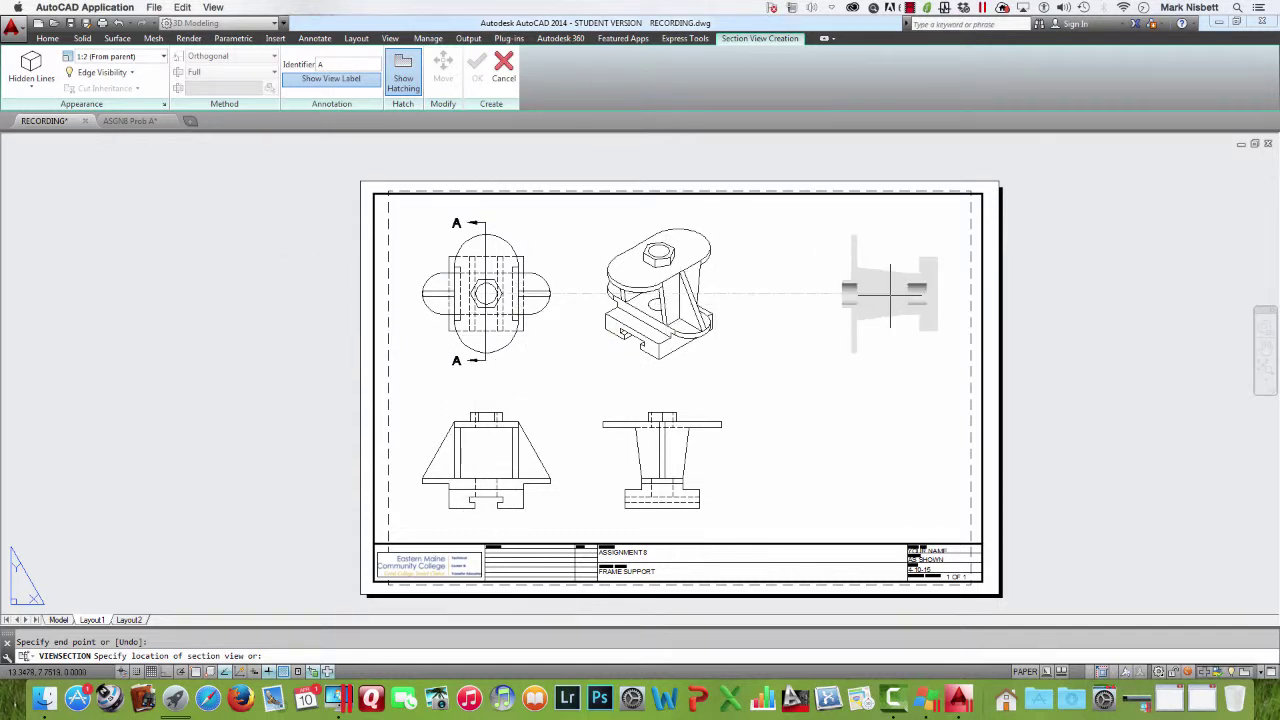
Place the section view level with the top view, past the isometric view near the sheet's far edge, and finish it
{"action": "left_click", "coordinate": [585, 300]}
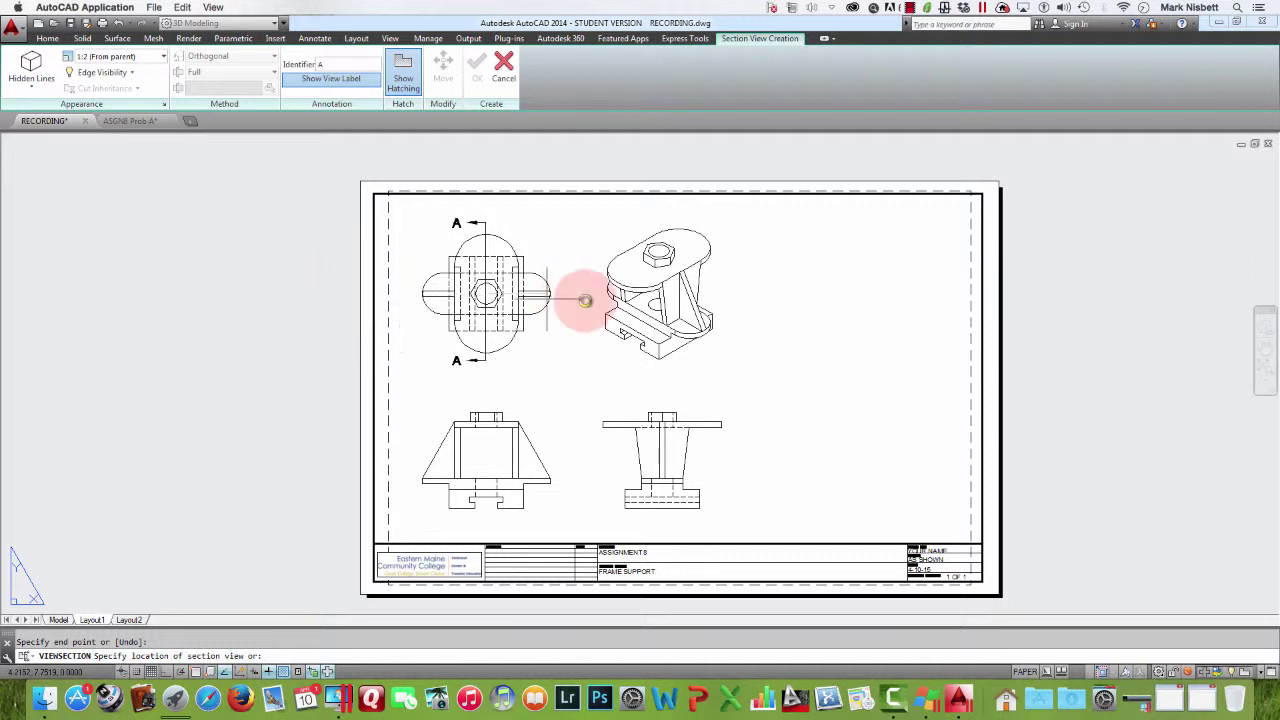
{"action": "left_click", "coordinate": [617, 291]}
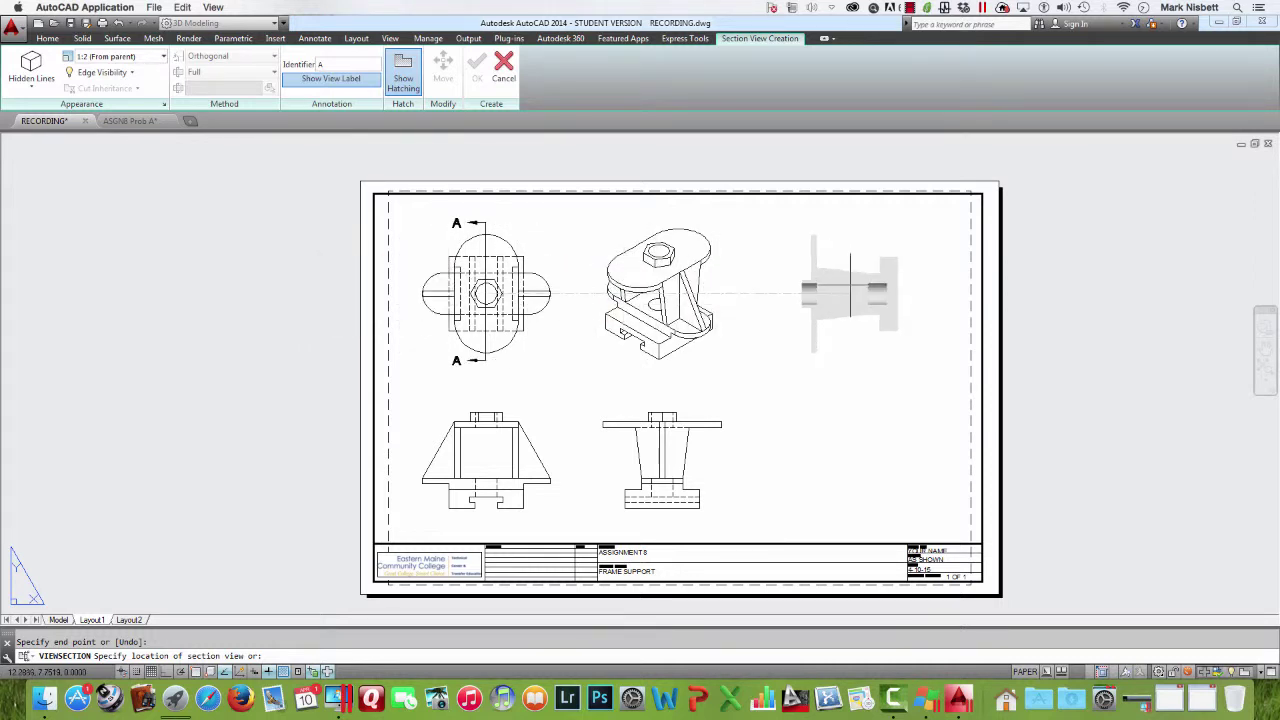
{"action": "left_click", "coordinate": [848, 292]}
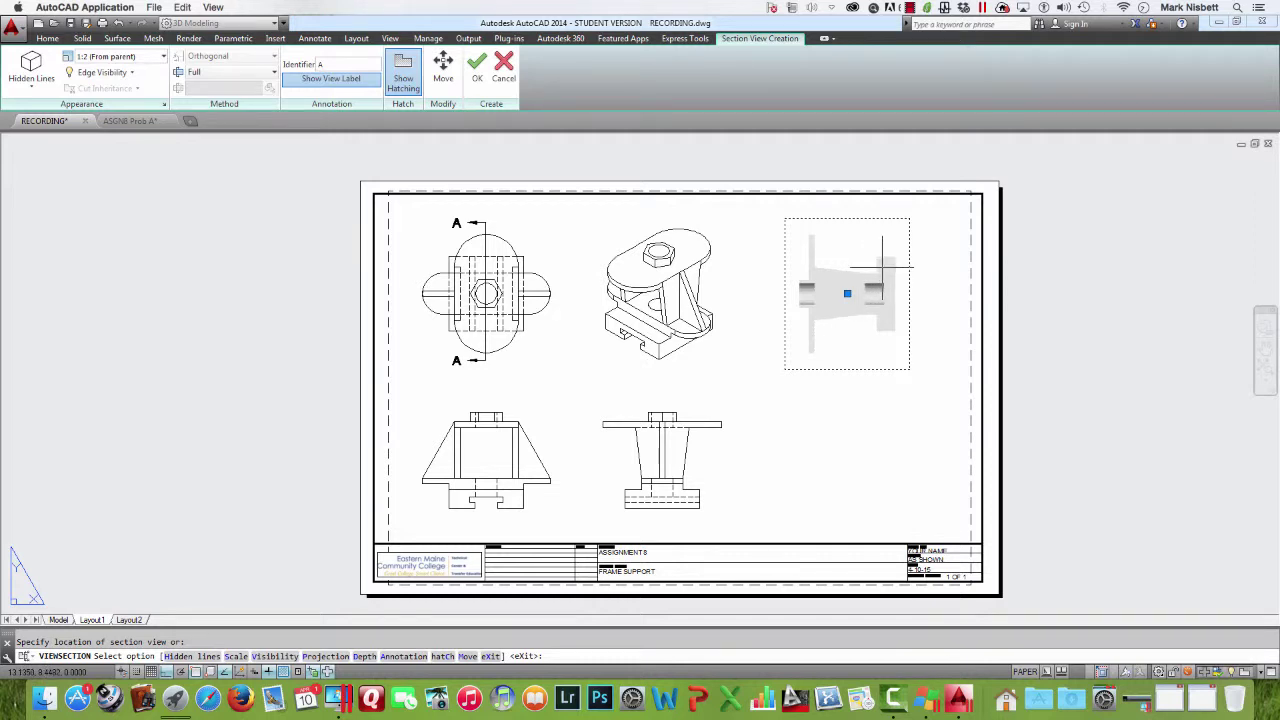
{"action": "key", "text": "Return"}
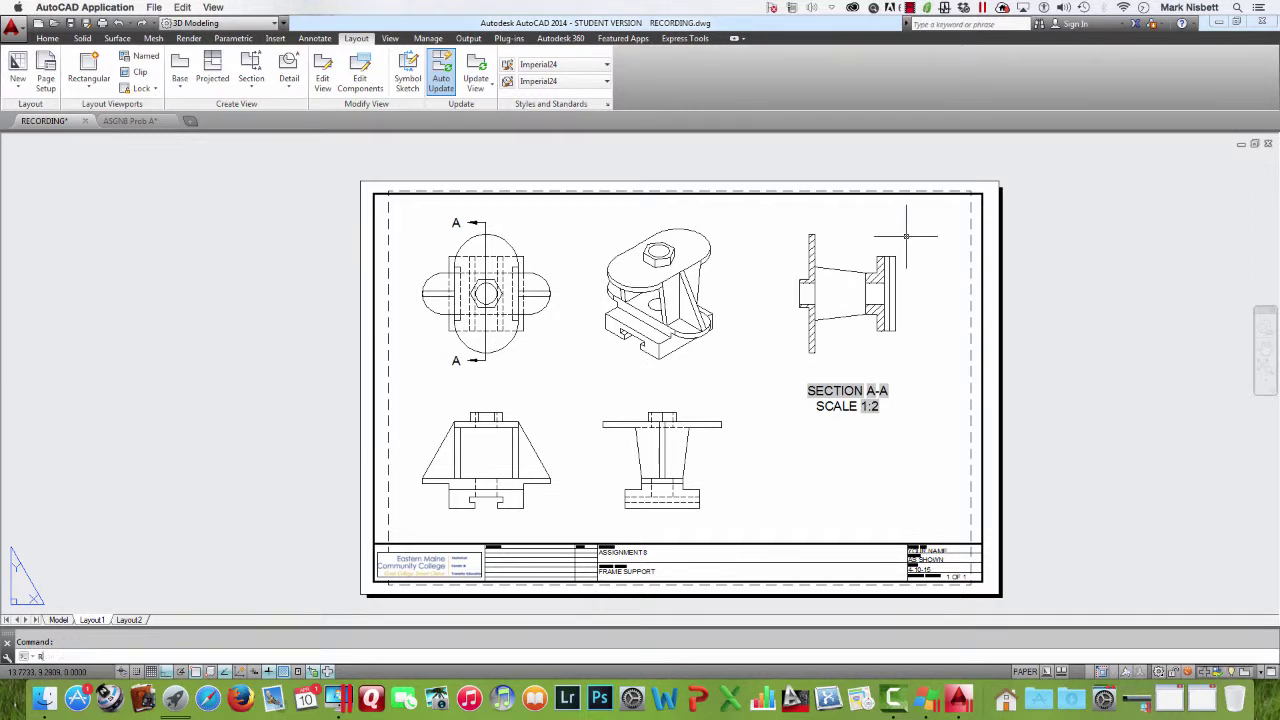
Rotate the section view 90 degrees clockwise about its centre so that the nut points up
{"action": "type", "text": "o"}
{"action": "key", "text": "Return"}
{"action": "left_click", "coordinate": [899, 238]}
{"action": "key", "text": "Return"}
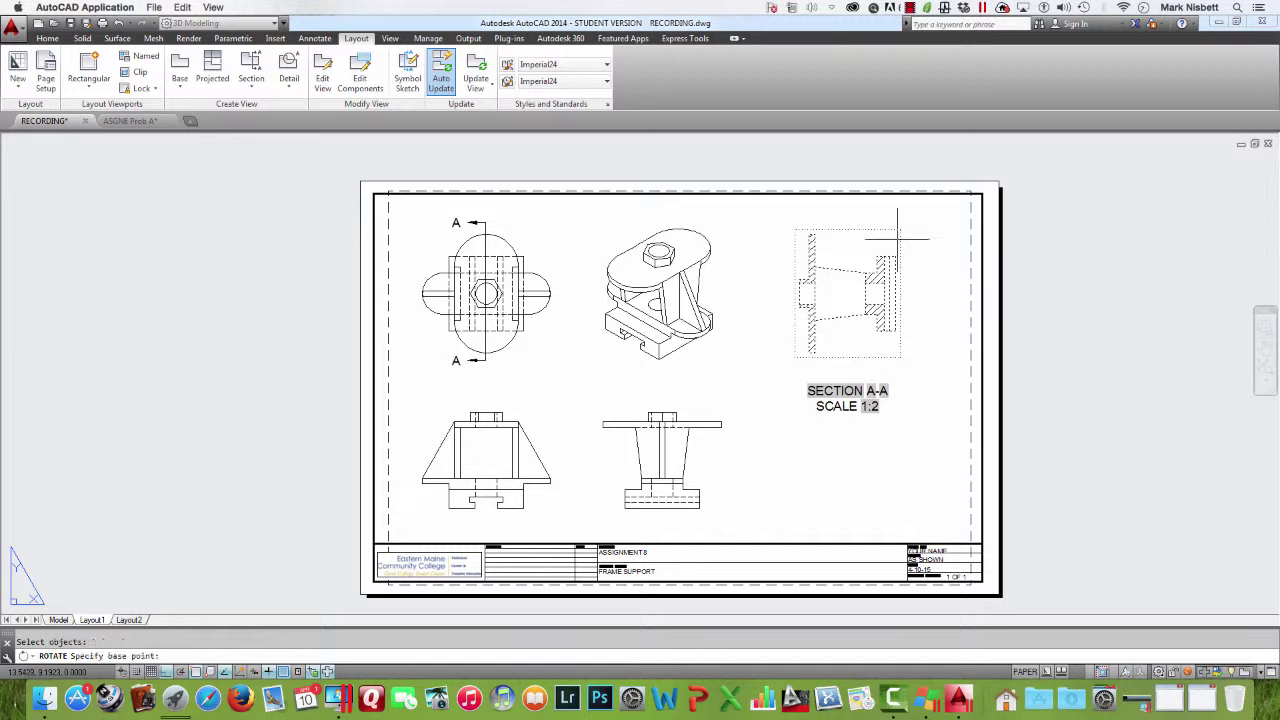
{"action": "left_click", "coordinate": [847, 290]}
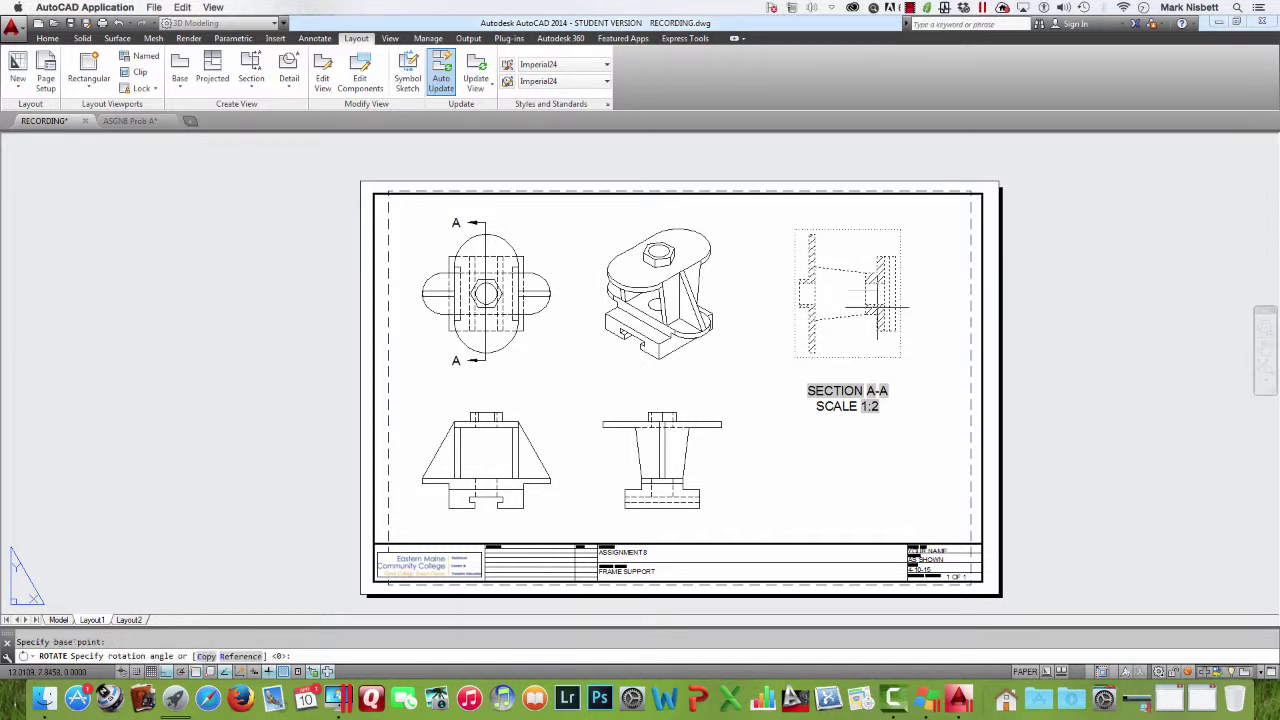
{"action": "left_click", "coordinate": [882, 393]}
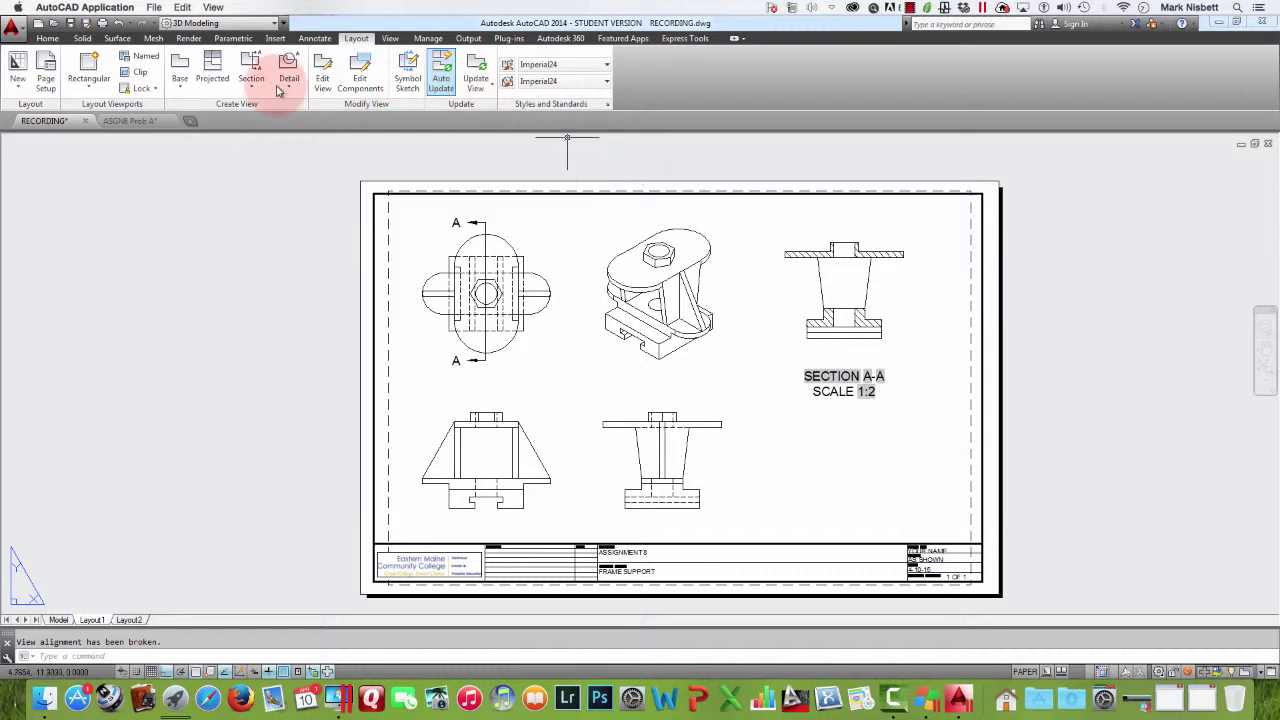
Open the Layer Properties Manager and examine the drawing view layers with their linetypes and lineweights
{"action": "left_click", "coordinate": [47, 38]}
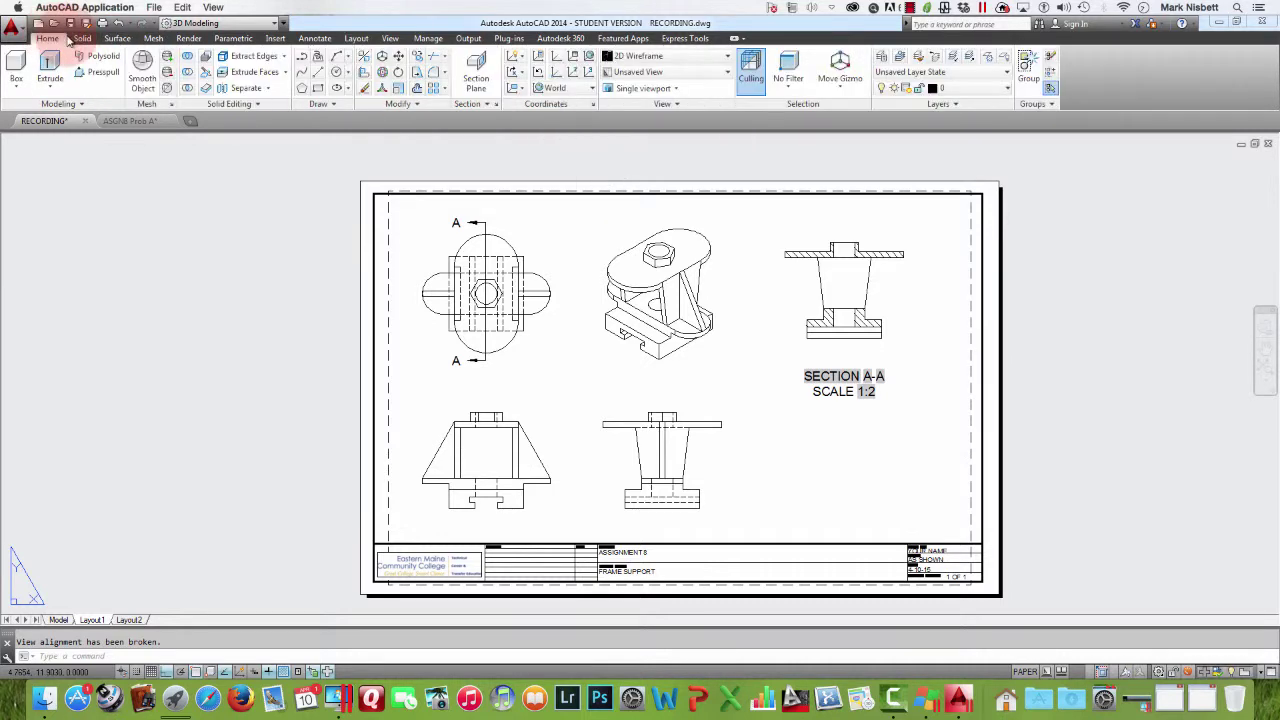
{"action": "left_click", "coordinate": [884, 57]}
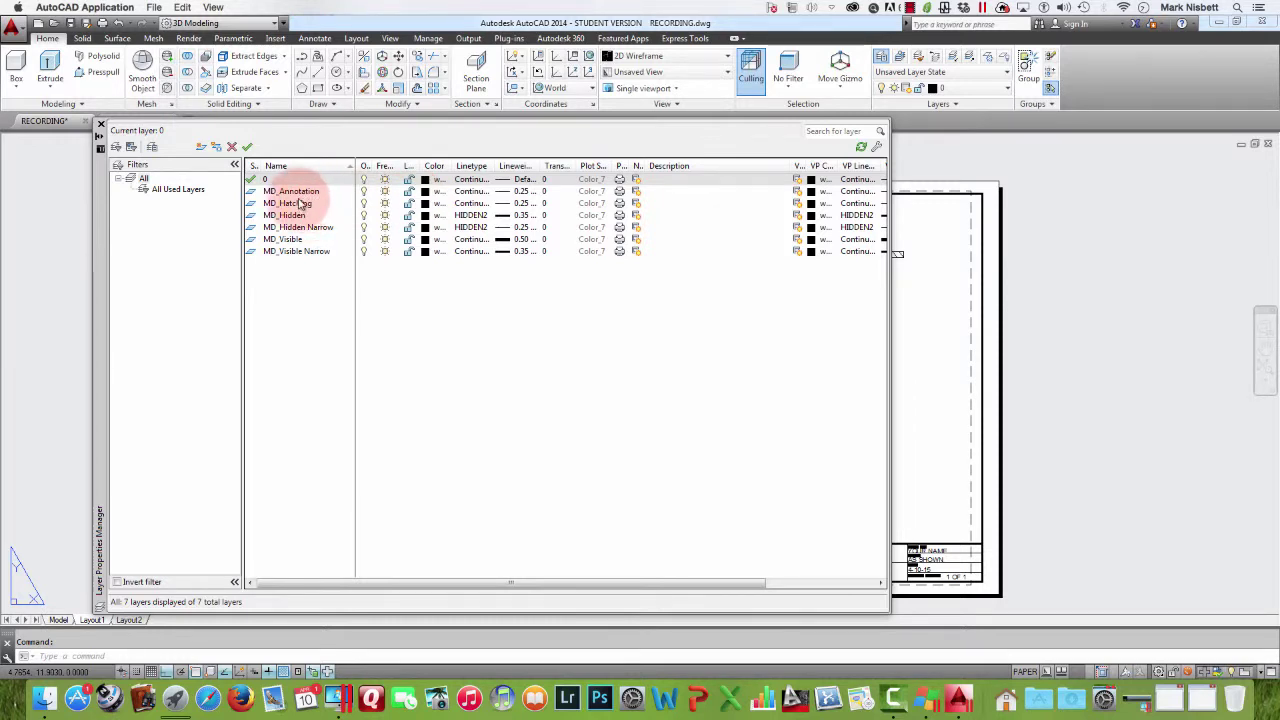
{"action": "left_click", "coordinate": [528, 167]}
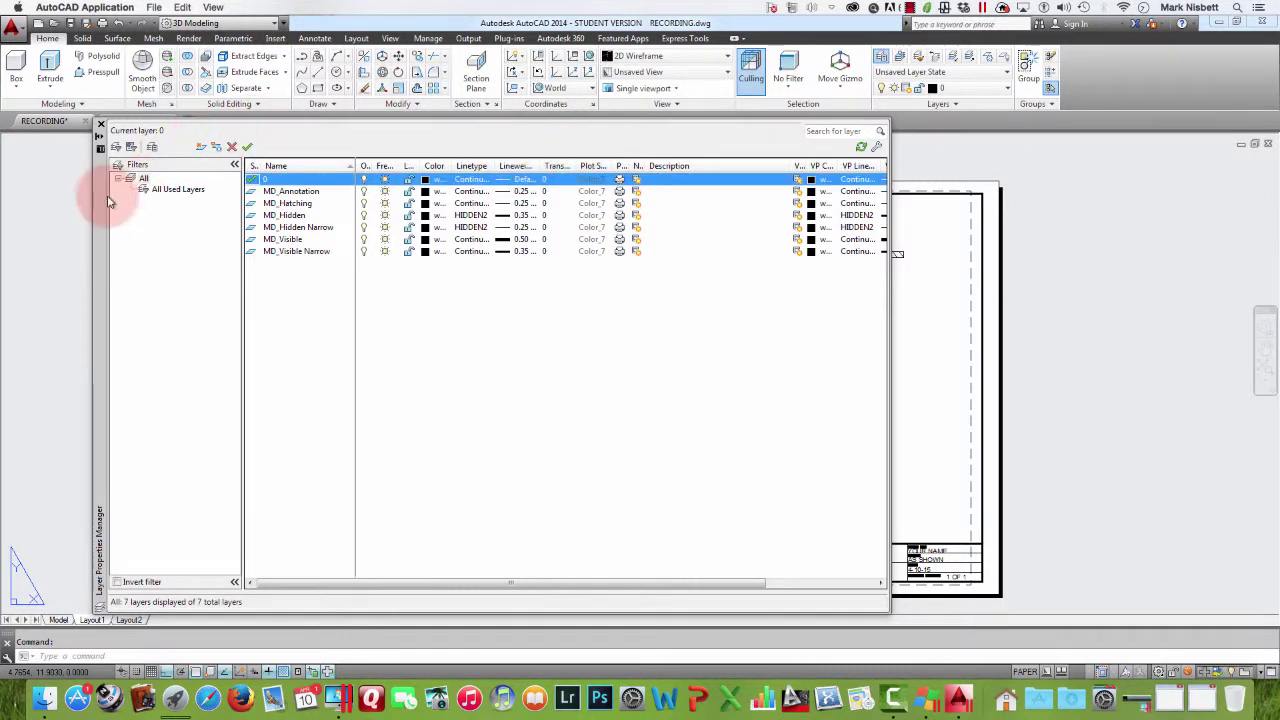
Move the Layer Properties Manager clear of the views and examine the visible and hidden line weights in the top, front and side views
{"action": "mouse_move", "coordinate": [96, 232]}
{"action": "left_mouse_down"}
{"action": "mouse_move", "coordinate": [208, 449]}
{"action": "mouse_move", "coordinate": [345, 515]}
{"action": "mouse_move", "coordinate": [385, 516]}
{"action": "left_mouse_up"}
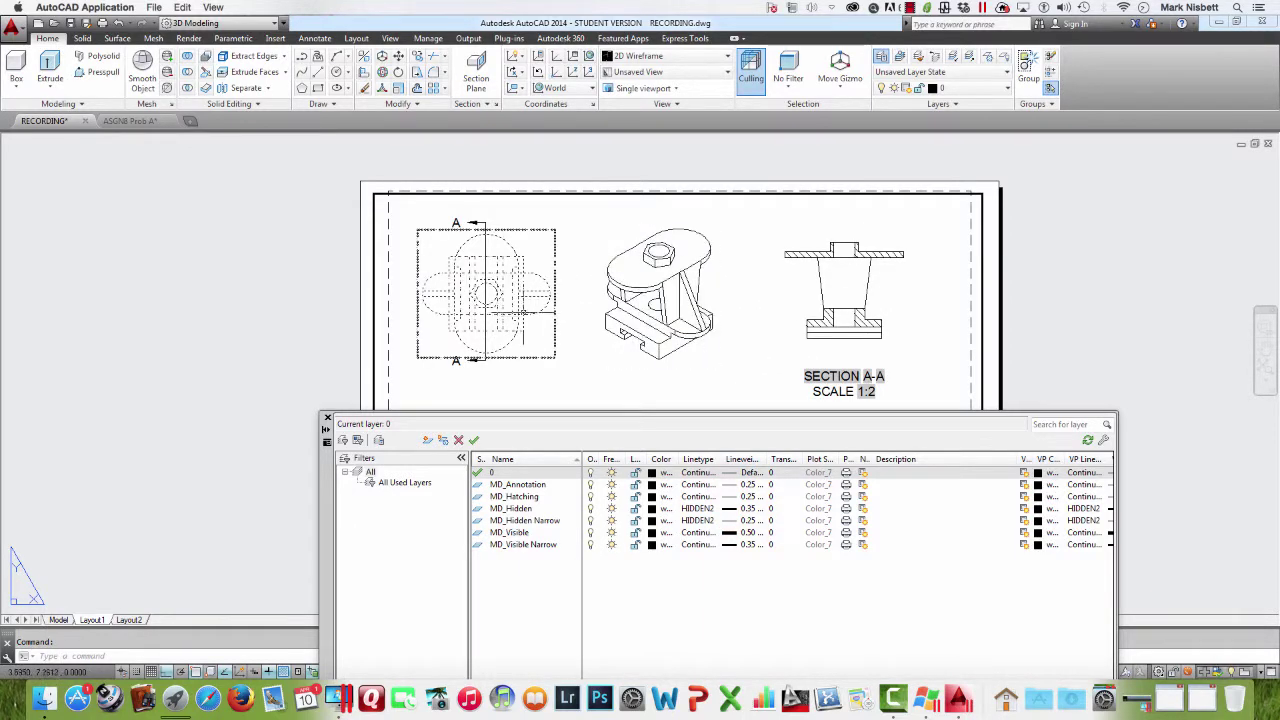
{"action": "scroll", "coordinate": [511, 290], "scroll_direction": "up", "scroll_amount": 8}
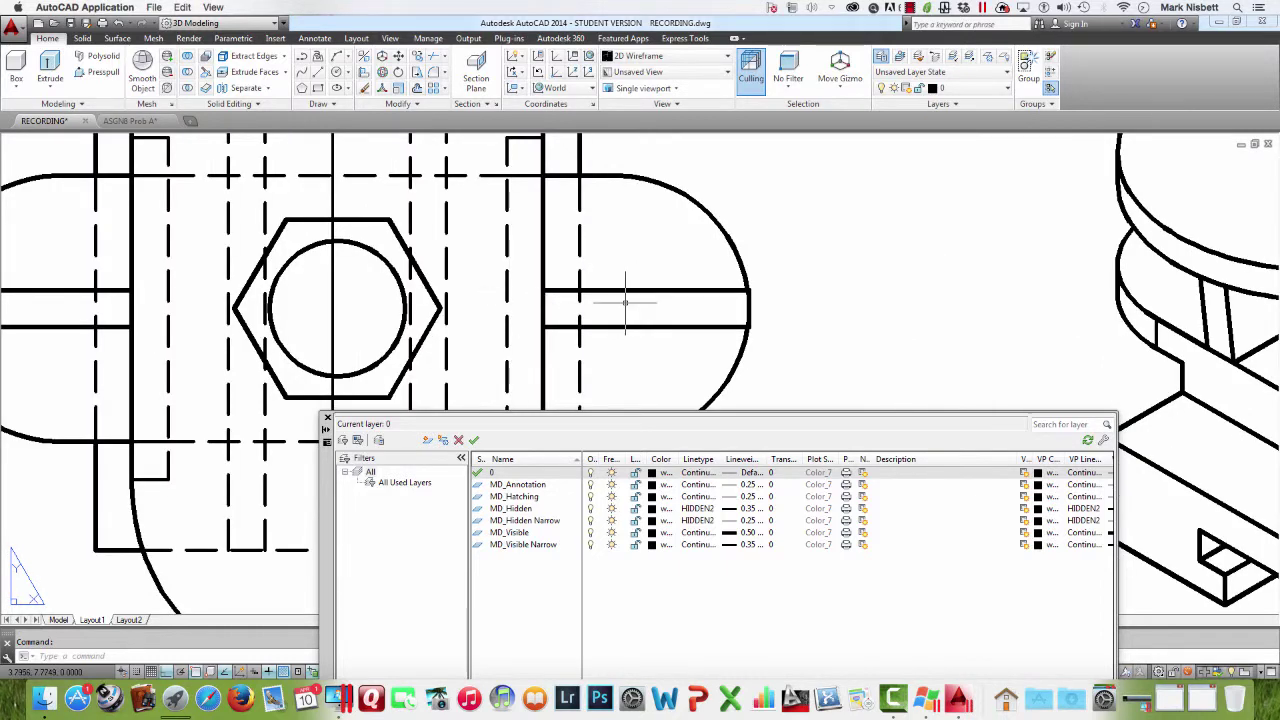
{"action": "middle_click_drag", "start_coordinate": [676, 292], "coordinate": [756, 277]}
{"action": "scroll", "coordinate": [752, 281], "scroll_direction": "down", "scroll_amount": 8}
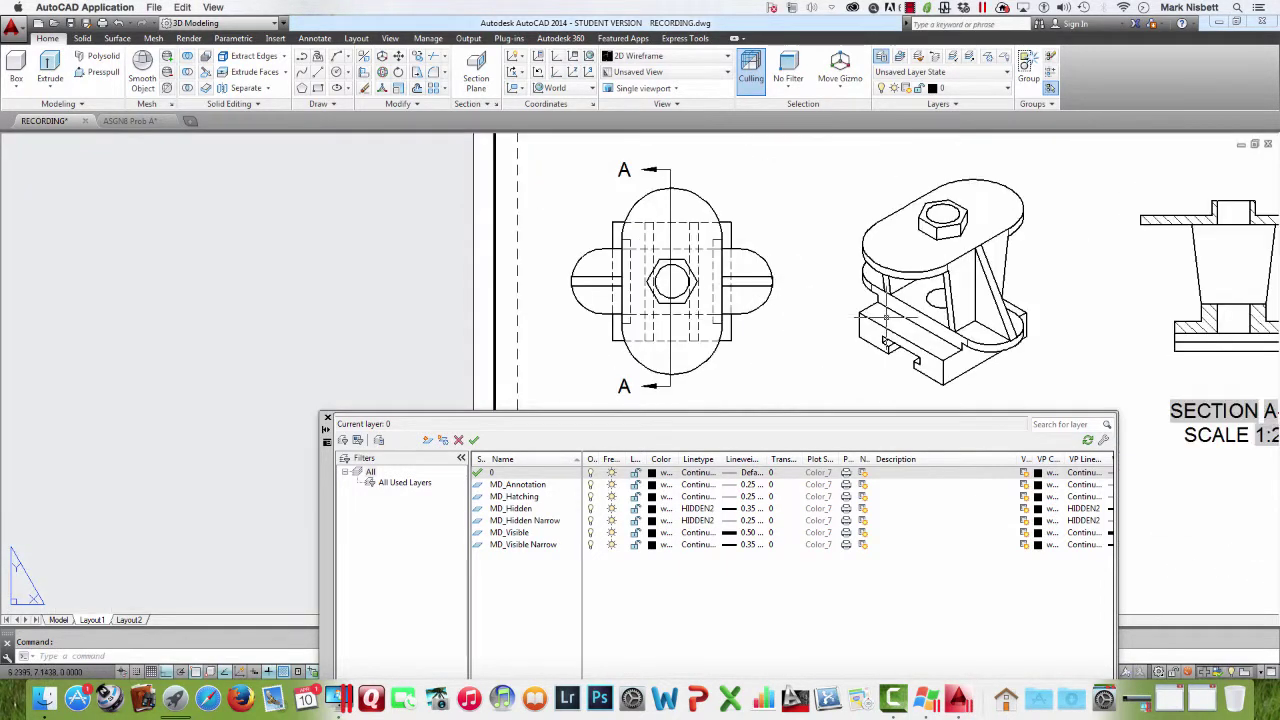
{"action": "mouse_move", "coordinate": [890, 308]}
{"action": "middle_mouse_down"}
{"action": "mouse_move", "coordinate": [790, 195]}
{"action": "mouse_move", "coordinate": [794, 155]}
{"action": "middle_mouse_up"}
{"action": "middle_click_drag", "start_coordinate": [838, 266], "coordinate": [819, 152]}
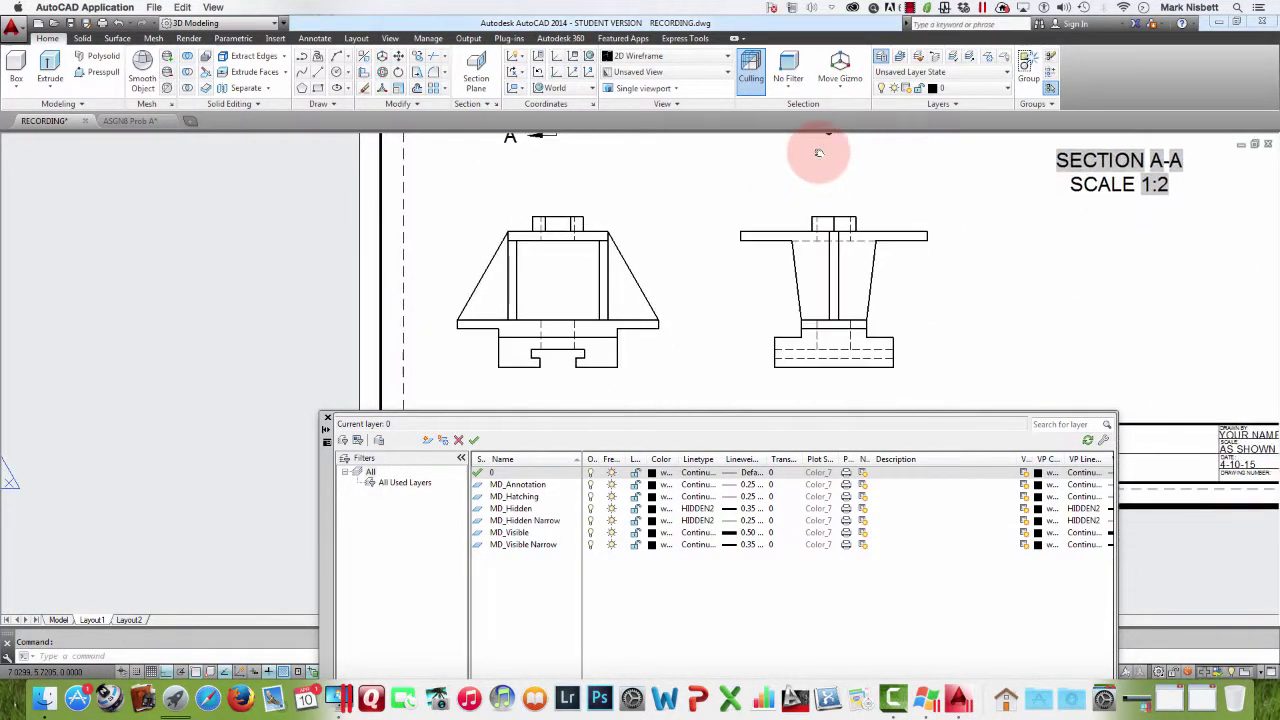
{"action": "scroll", "coordinate": [869, 325], "scroll_direction": "up", "scroll_amount": 5}
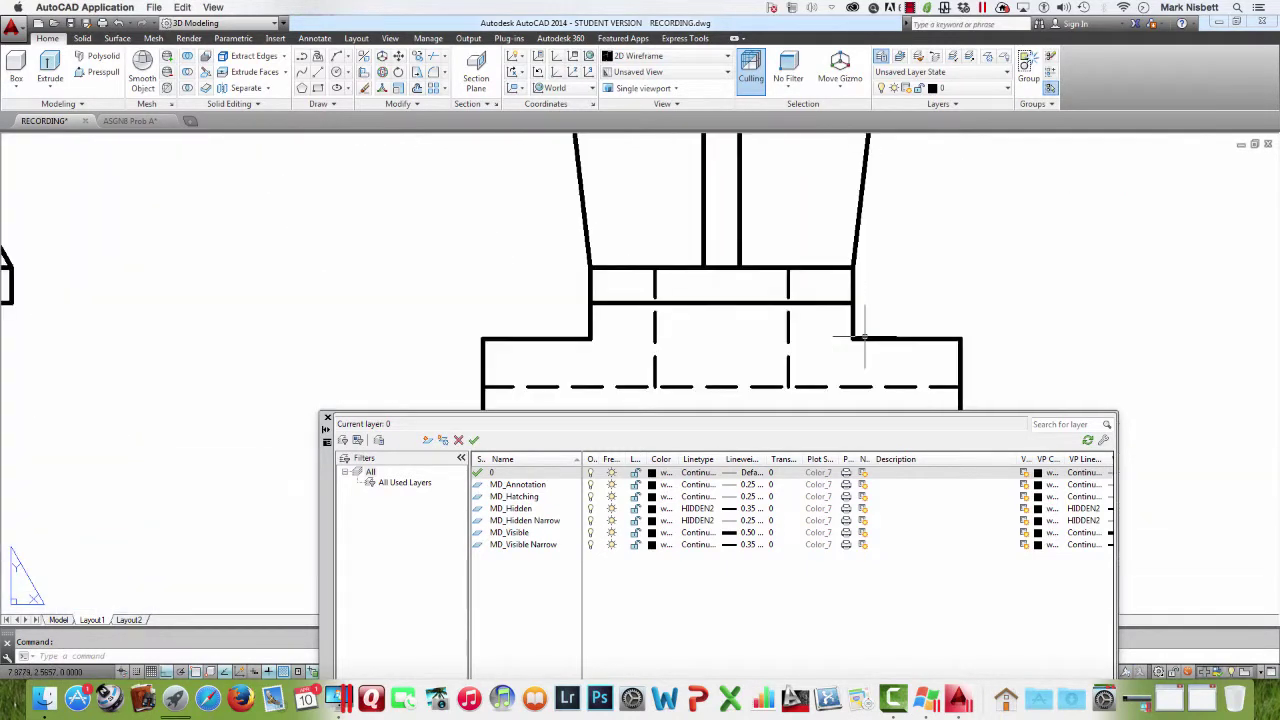
{"action": "scroll", "coordinate": [900, 290], "scroll_direction": "down", "scroll_amount": 9}
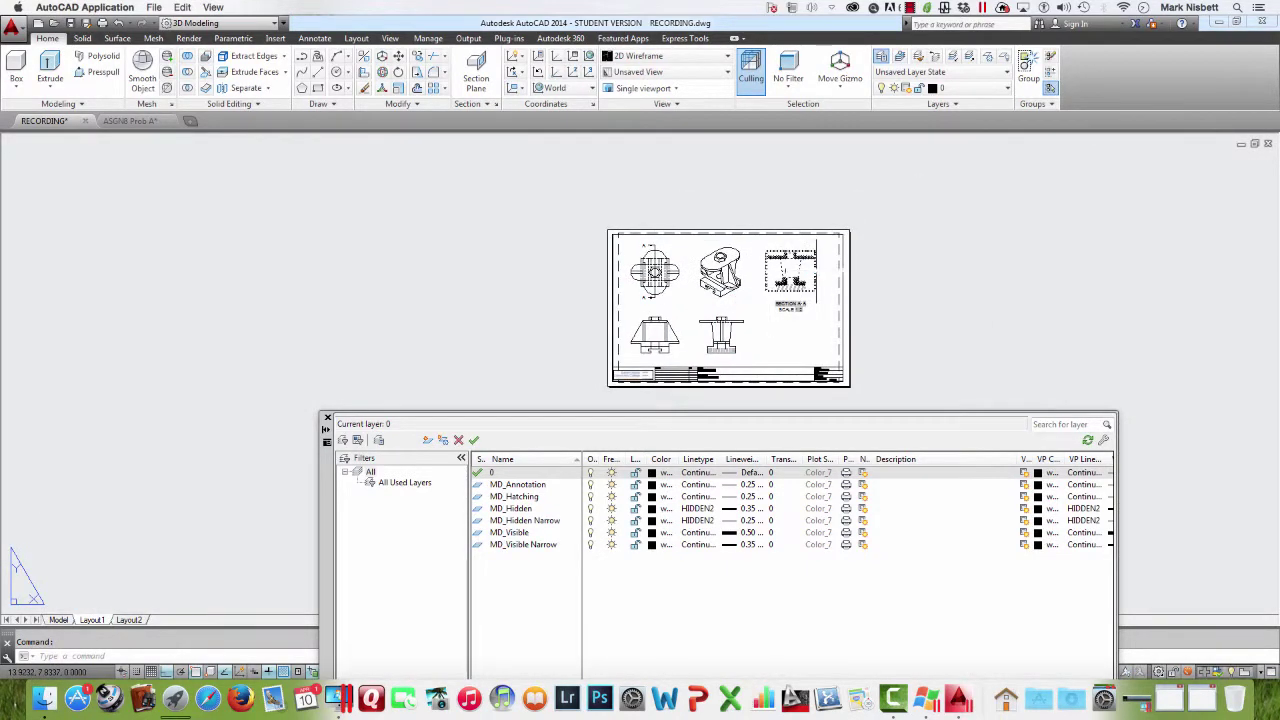
Examine the hatching and line weights of section view A-A and close the Layer Properties Manager
{"action": "scroll", "coordinate": [795, 270], "scroll_direction": "up", "scroll_amount": 10}
{"action": "scroll", "coordinate": [780, 268], "scroll_direction": "down", "scroll_amount": 6}
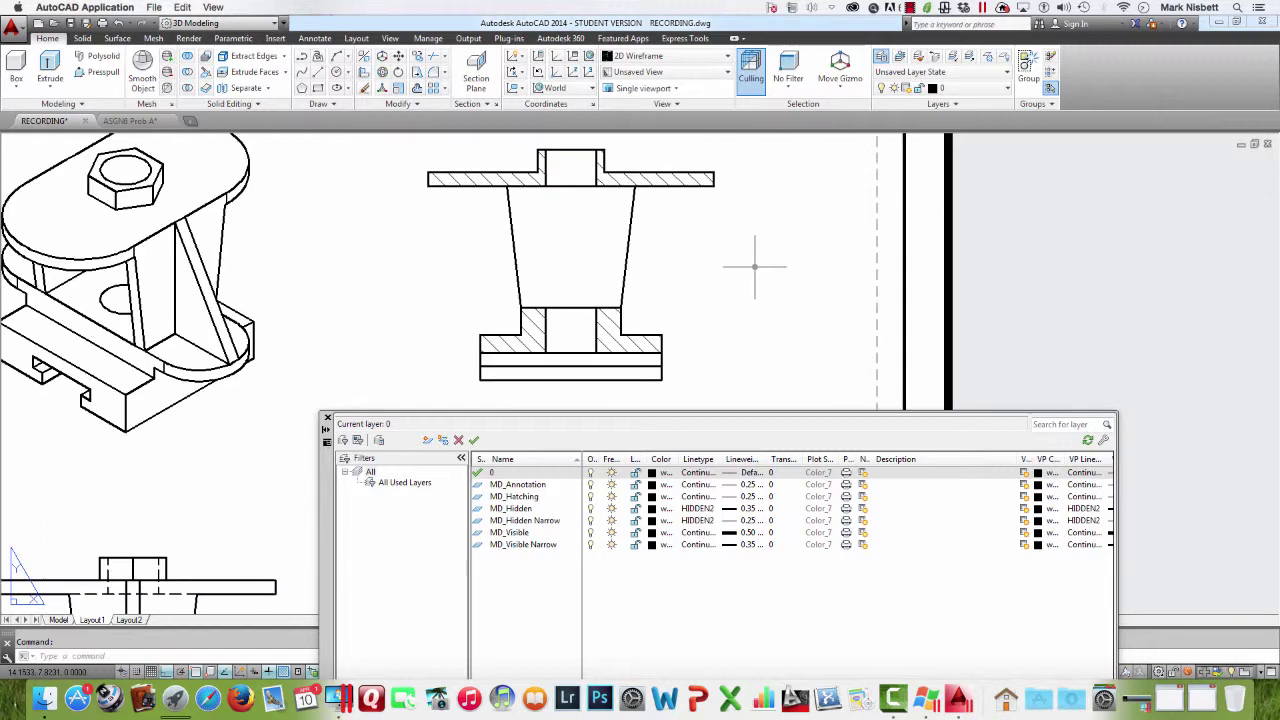
{"action": "scroll", "coordinate": [730, 258], "scroll_direction": "up", "scroll_amount": 4}
{"action": "scroll", "coordinate": [690, 281], "scroll_direction": "down", "scroll_amount": 3}
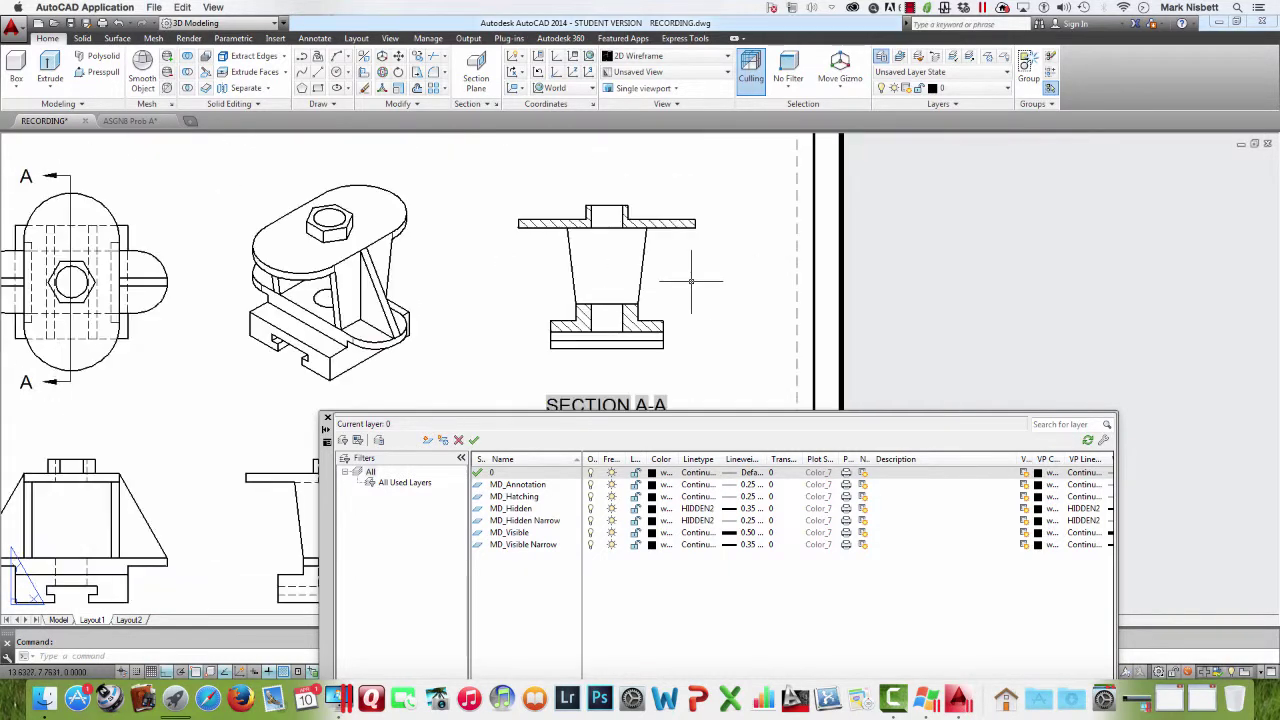
{"action": "middle_click_drag", "start_coordinate": [446, 309], "coordinate": [734, 234]}
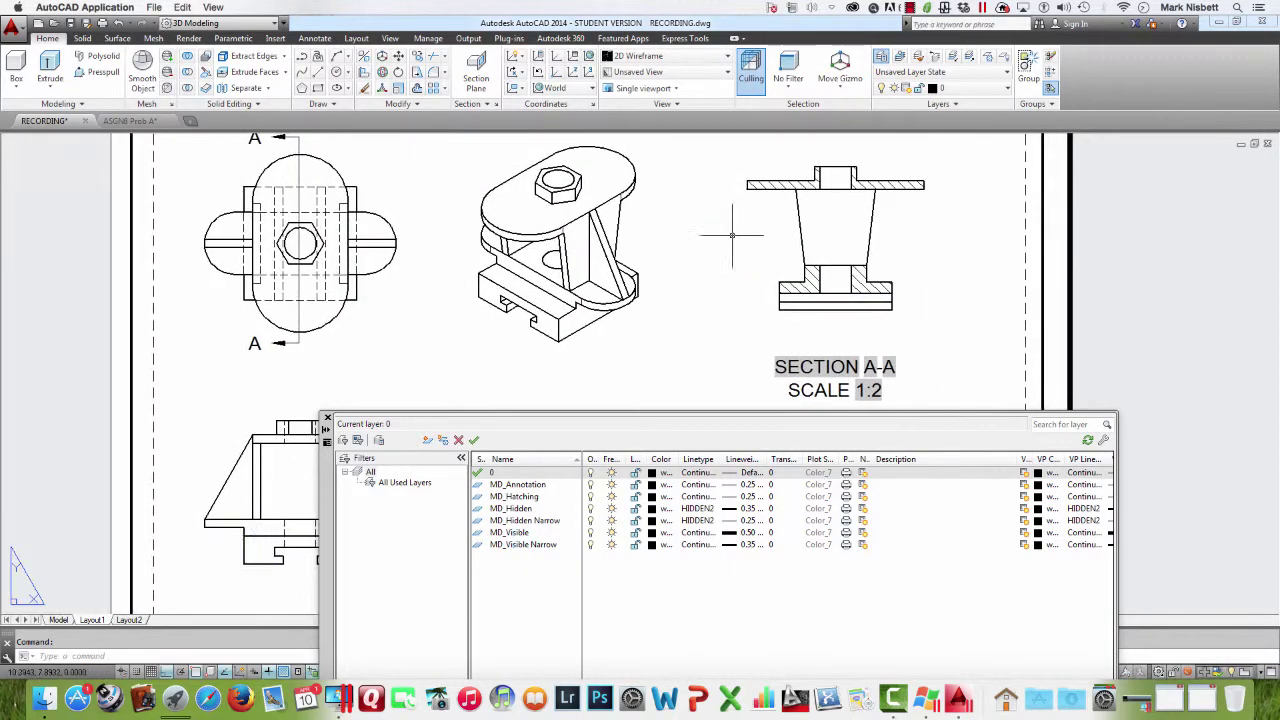
{"action": "left_click", "coordinate": [327, 419]}
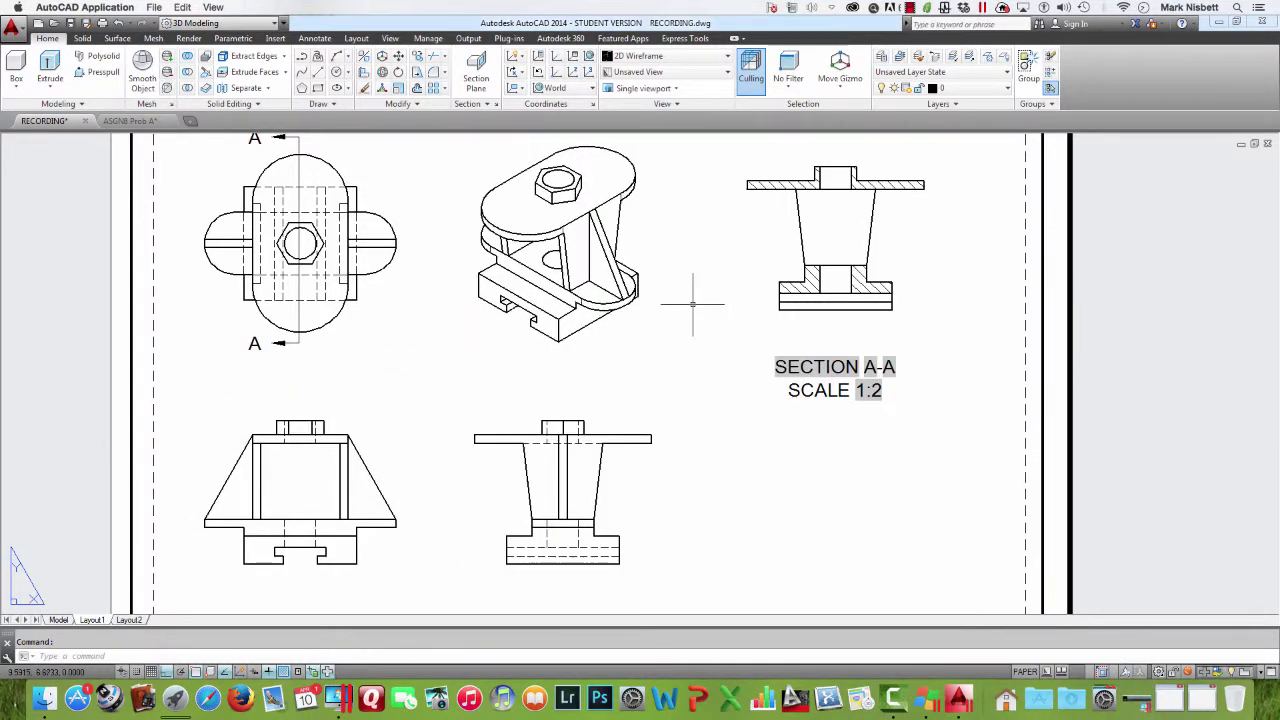
Try to create full section view B from the top view with a horizontal cutting line, placing it over the parent view
{"action": "middle_click_drag", "start_coordinate": [484, 328], "coordinate": [513, 336]}
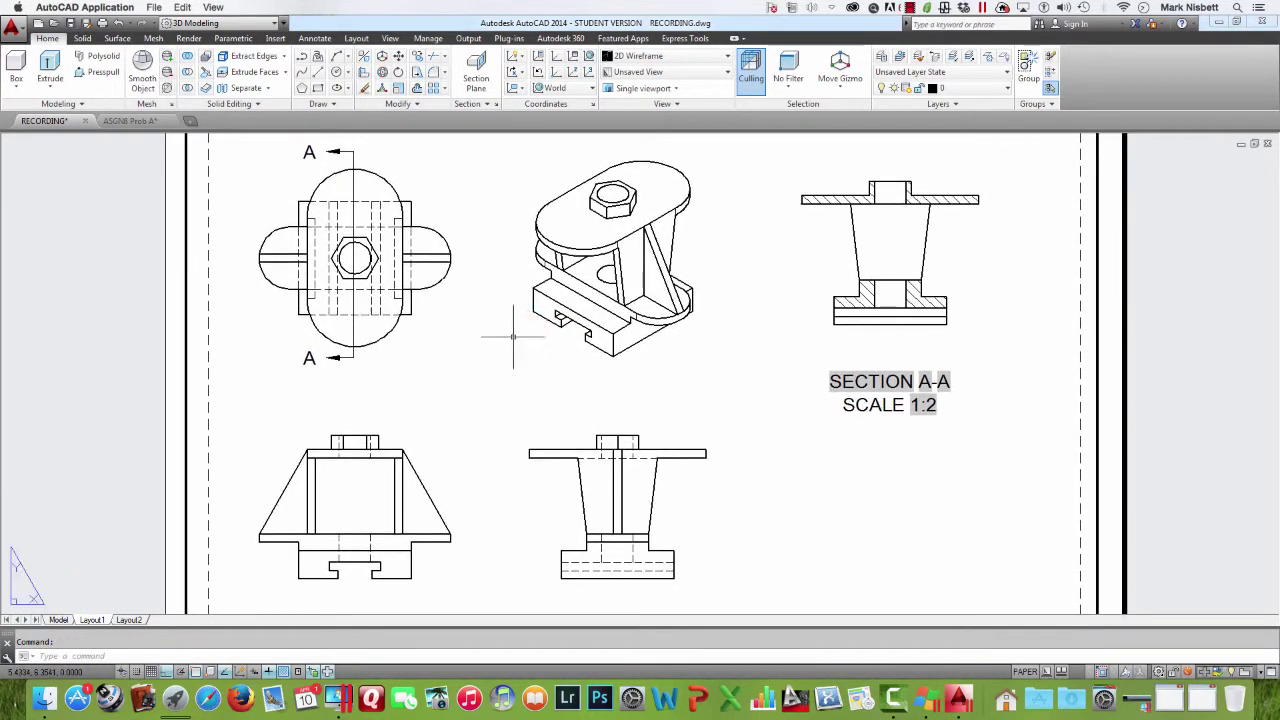
{"action": "left_click", "coordinate": [354, 38]}
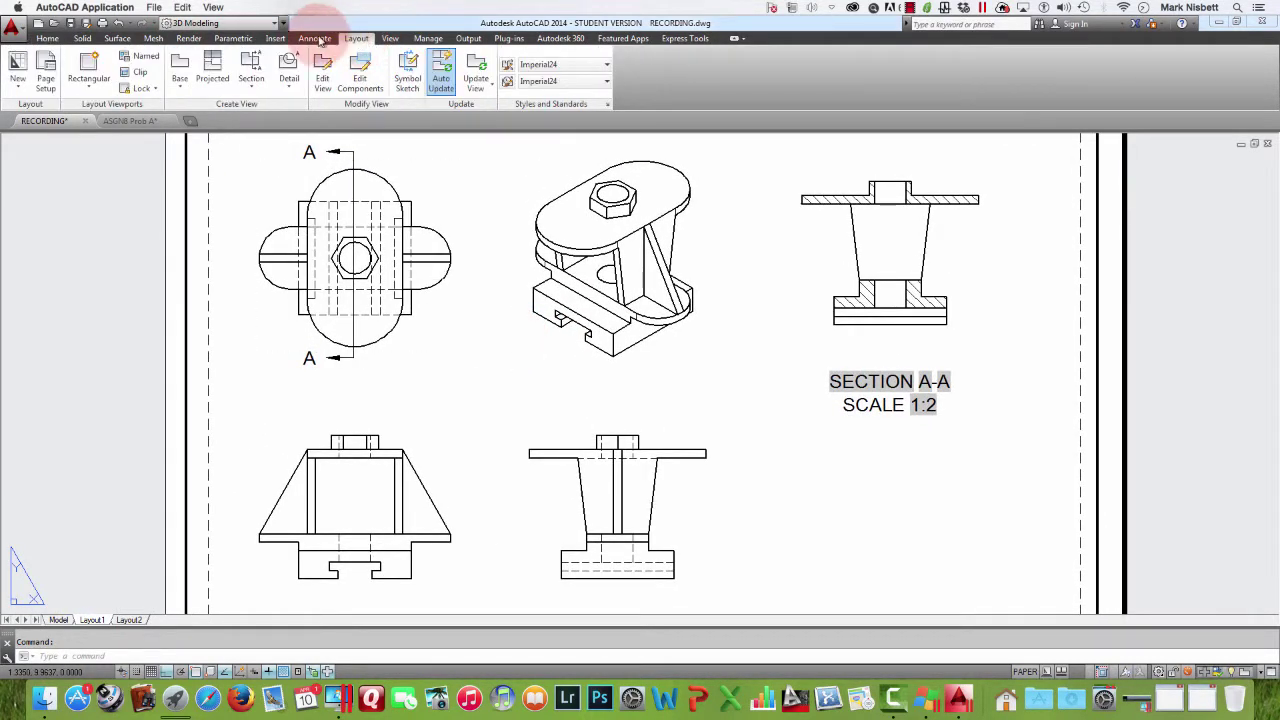
{"action": "left_click", "coordinate": [251, 86]}
{"action": "left_click", "coordinate": [255, 110]}
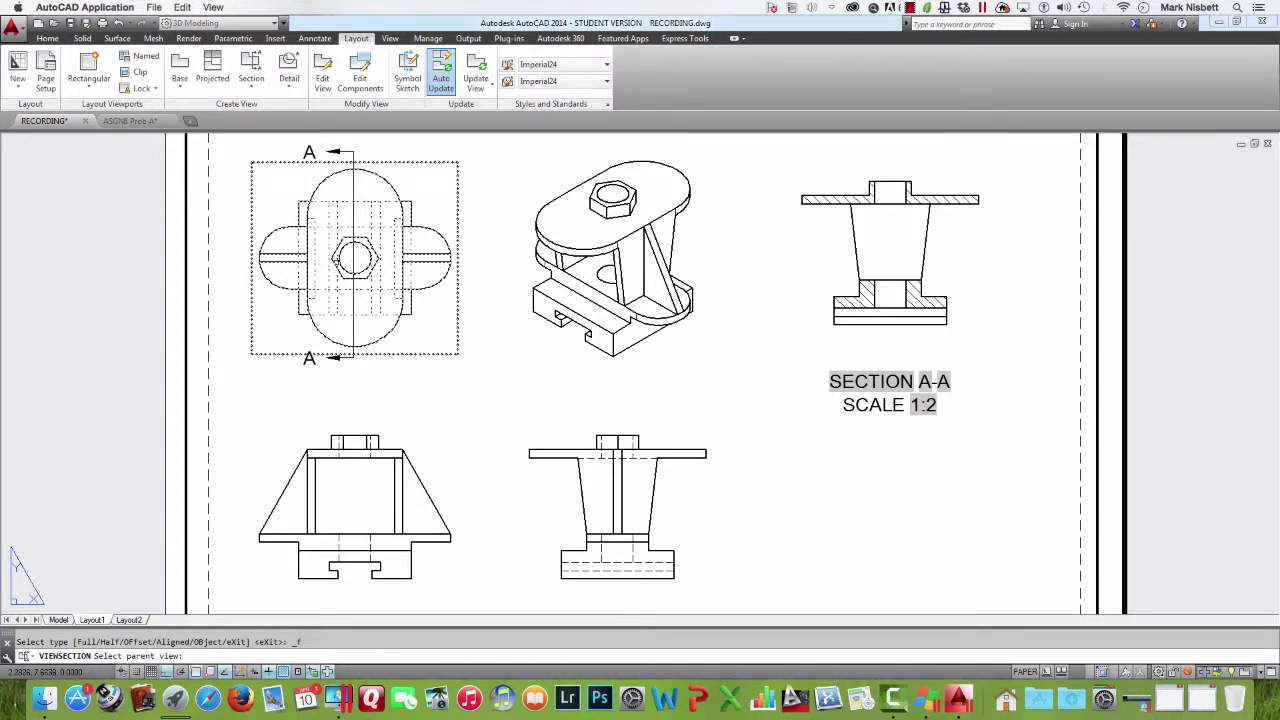
{"action": "left_click", "coordinate": [337, 260]}
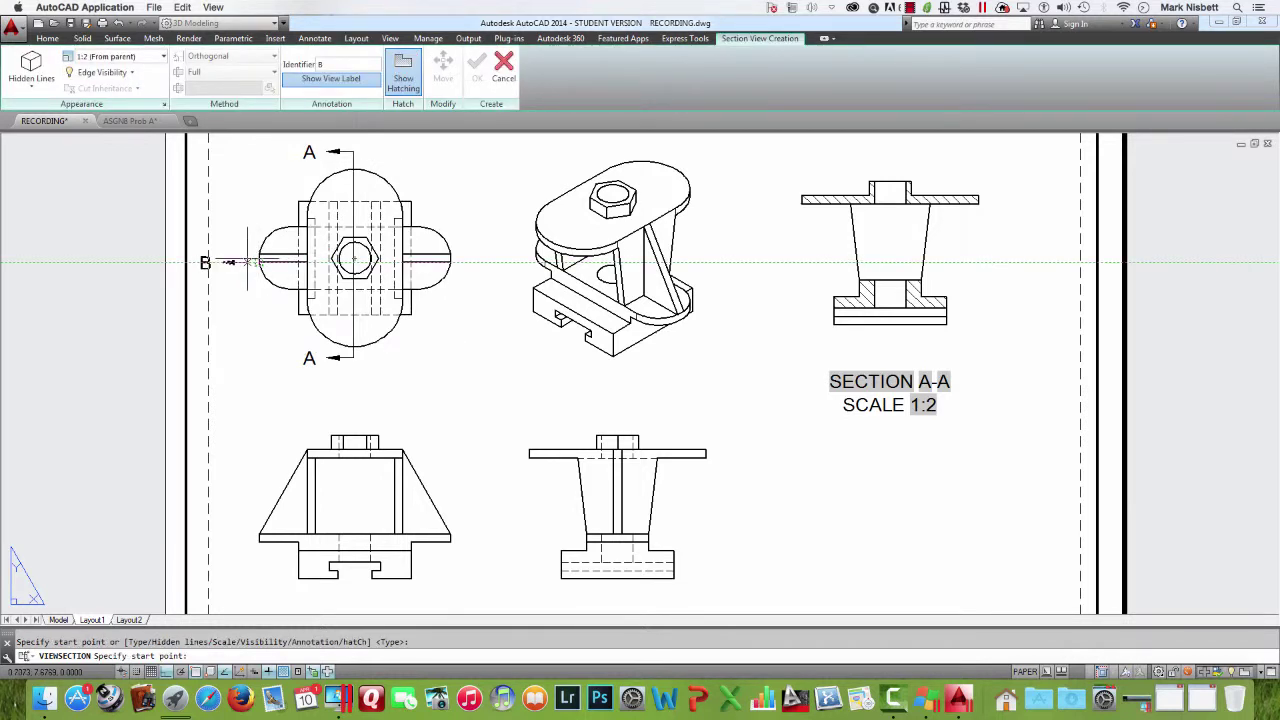
{"action": "left_click", "coordinate": [248, 262]}
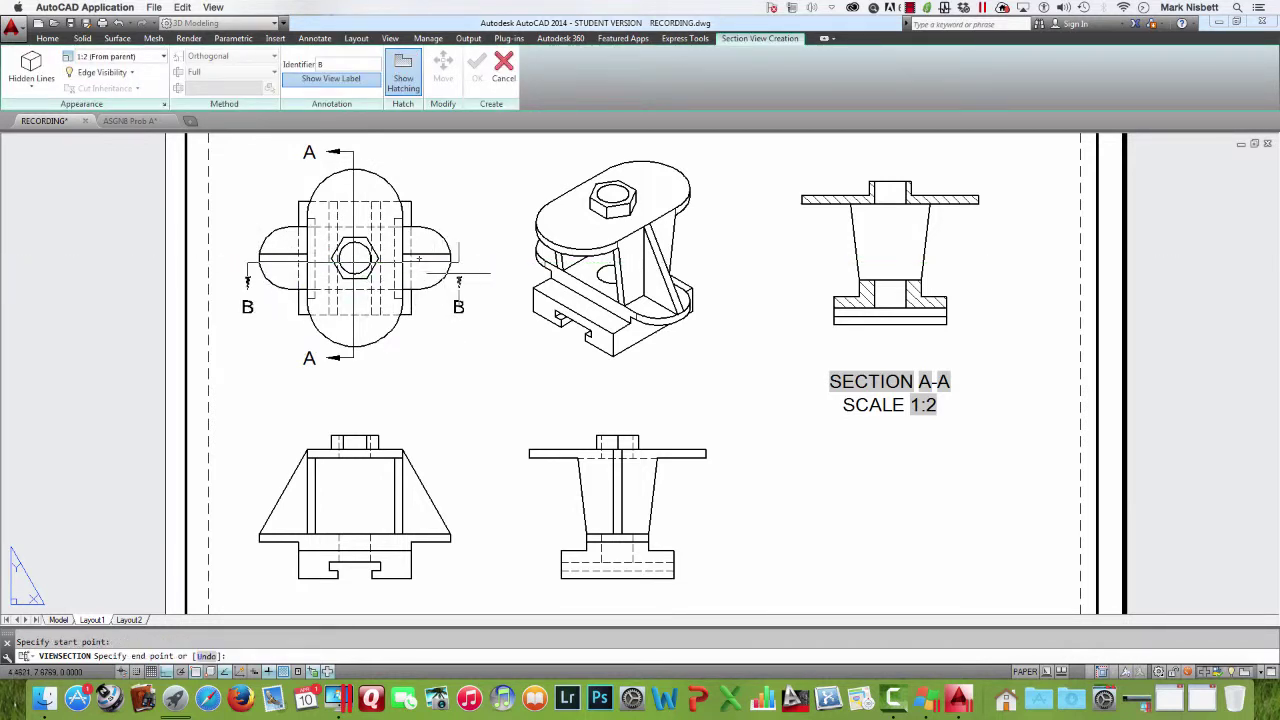
{"action": "left_click", "coordinate": [461, 261]}
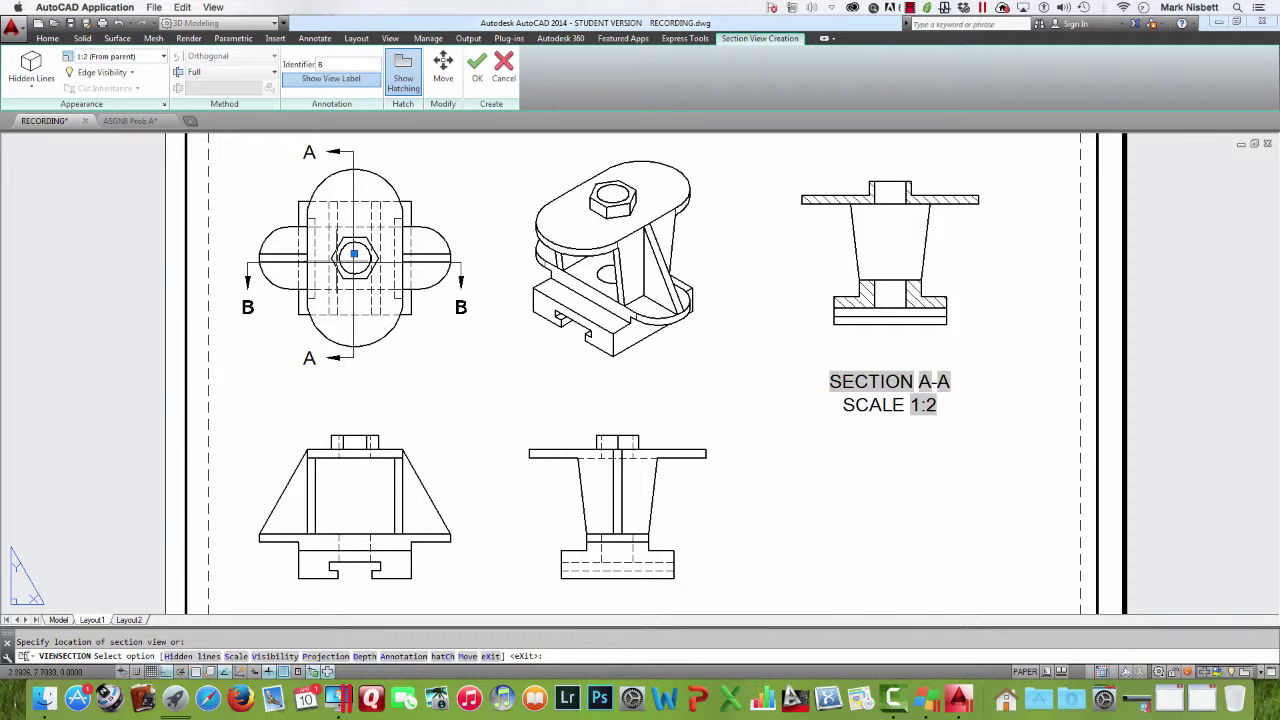
{"action": "middle_click_drag", "start_coordinate": [429, 247], "coordinate": [432, 295]}
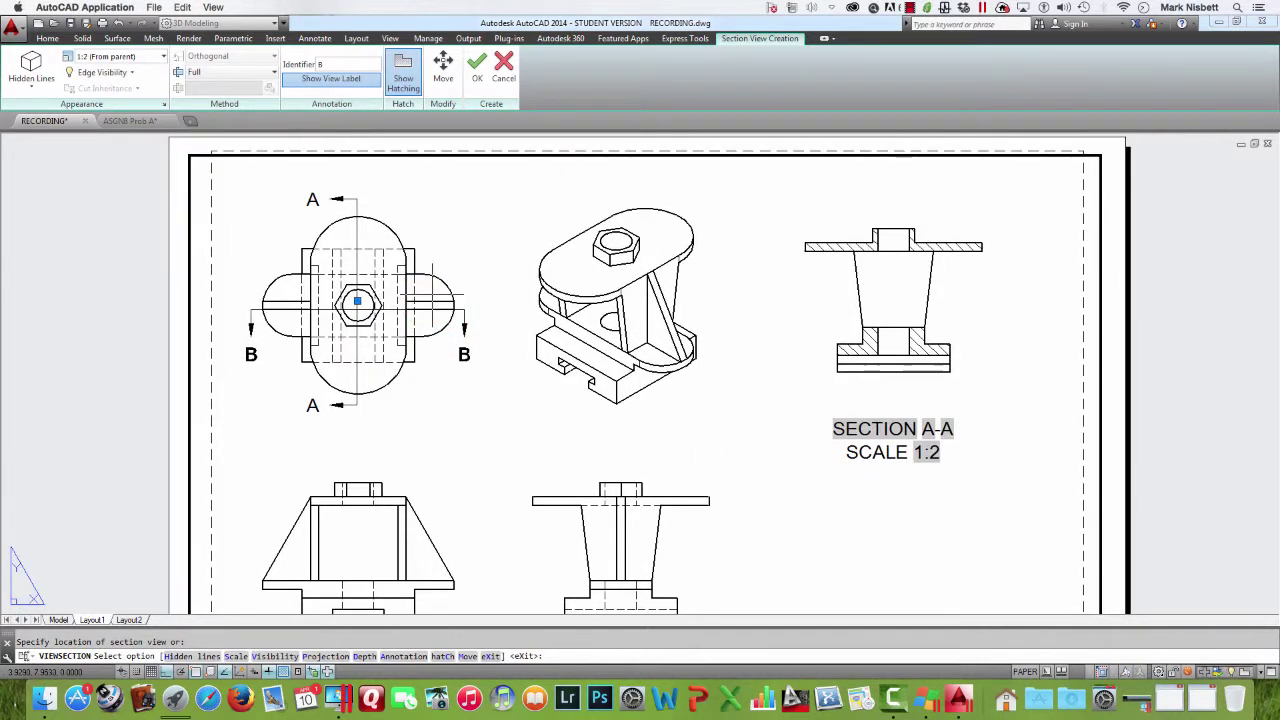
{"action": "scroll", "coordinate": [389, 291], "scroll_direction": "down", "scroll_amount": 3}
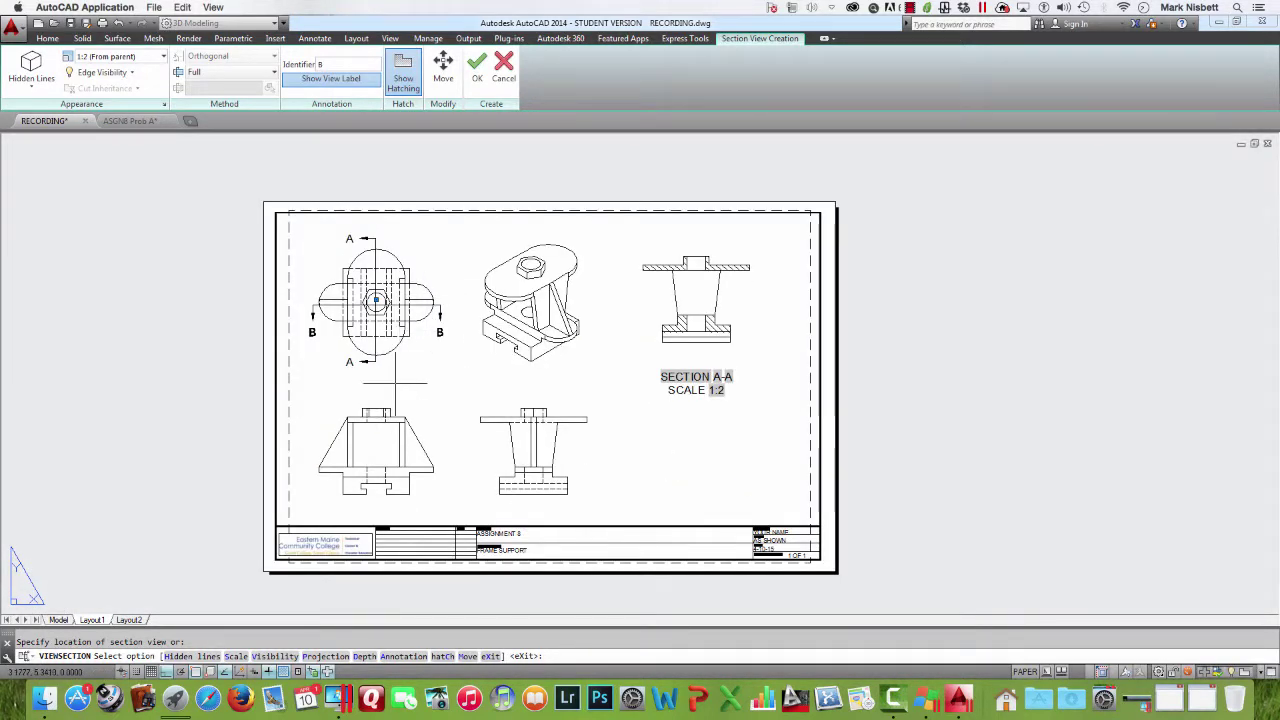
{"action": "left_click", "coordinate": [477, 66]}
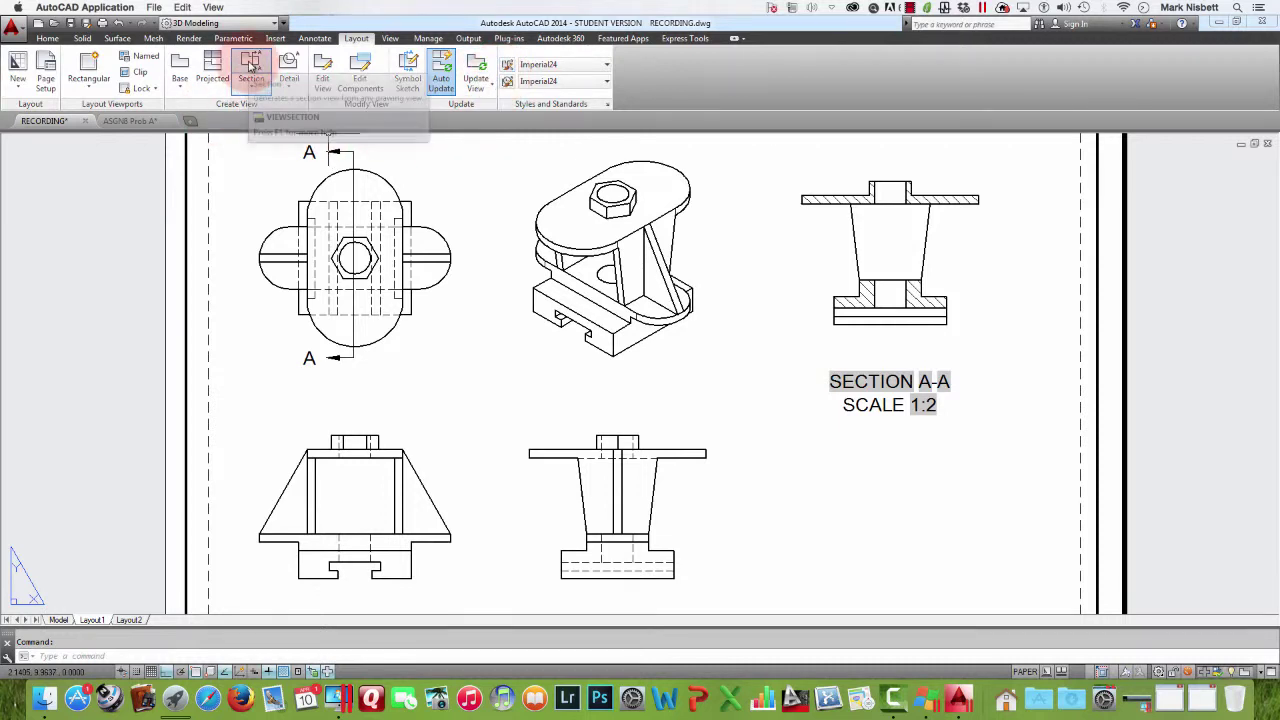
Try to section the top view by picking successive horizontal cutting line points, with the Center snap at the nut, and cancel the command
{"action": "left_click", "coordinate": [251, 66]}
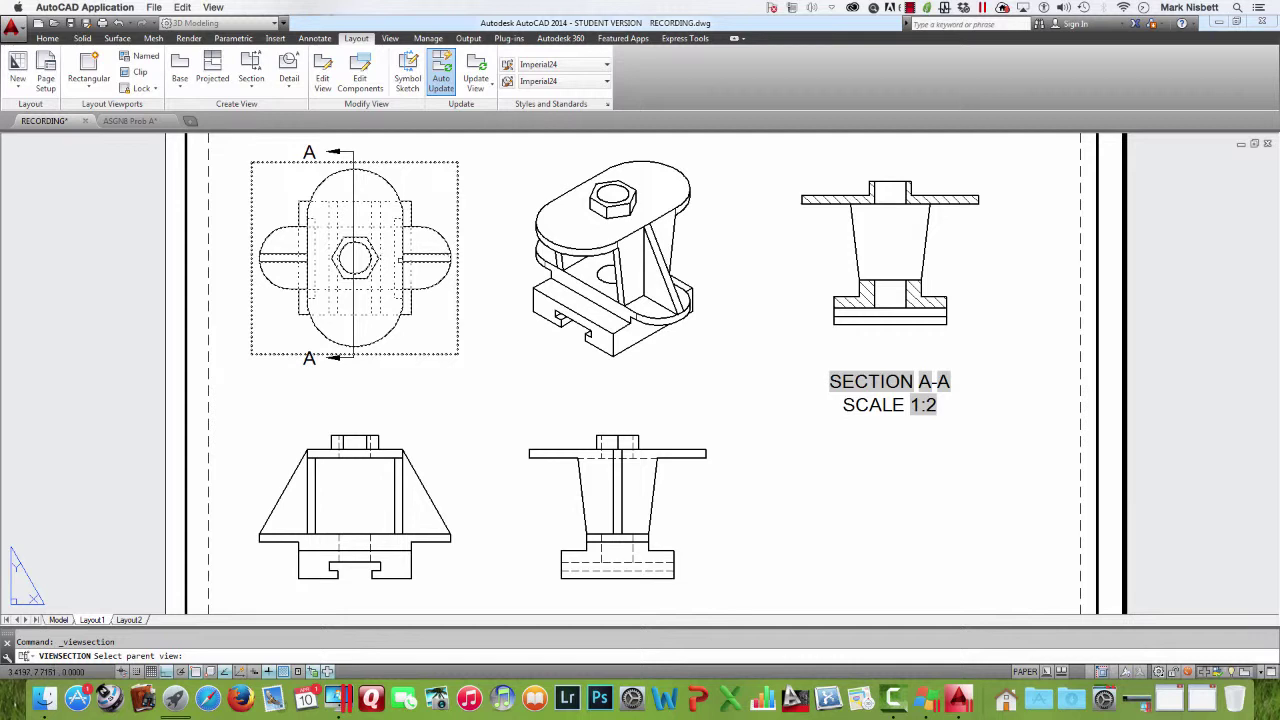
{"action": "right_click", "coordinate": [384, 250], "text": "shift"}
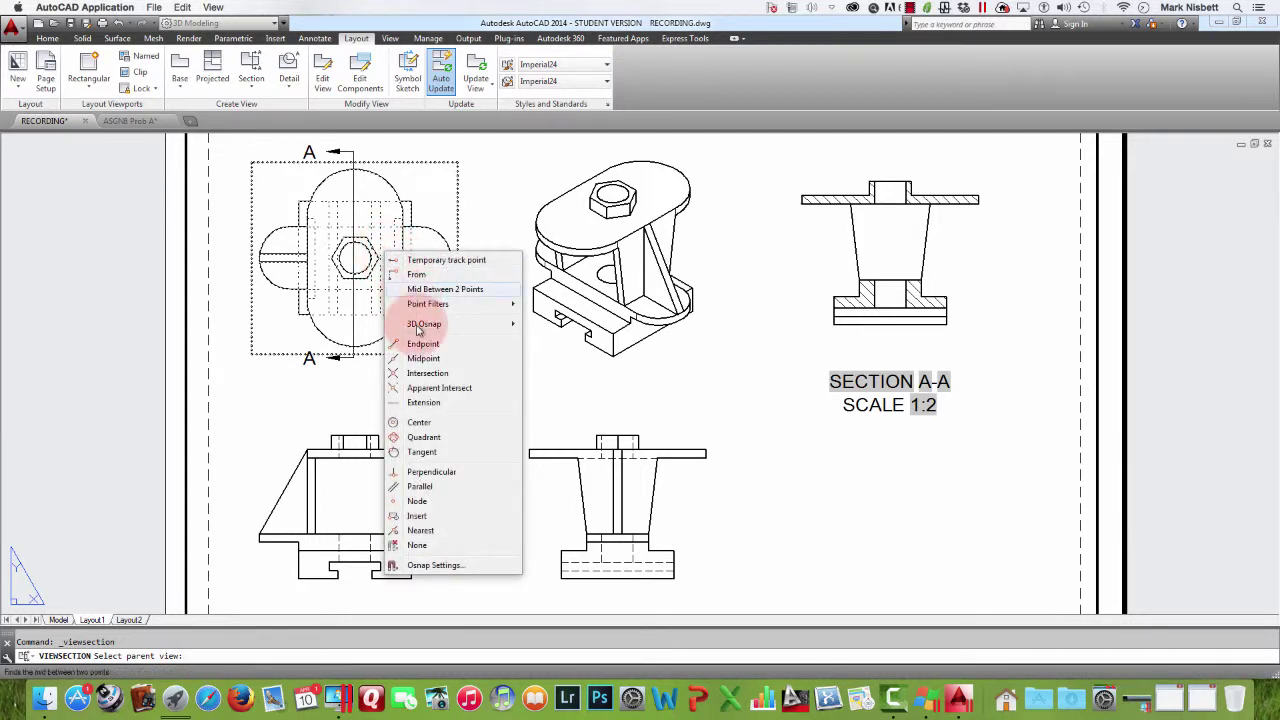
{"action": "left_click", "coordinate": [405, 422]}
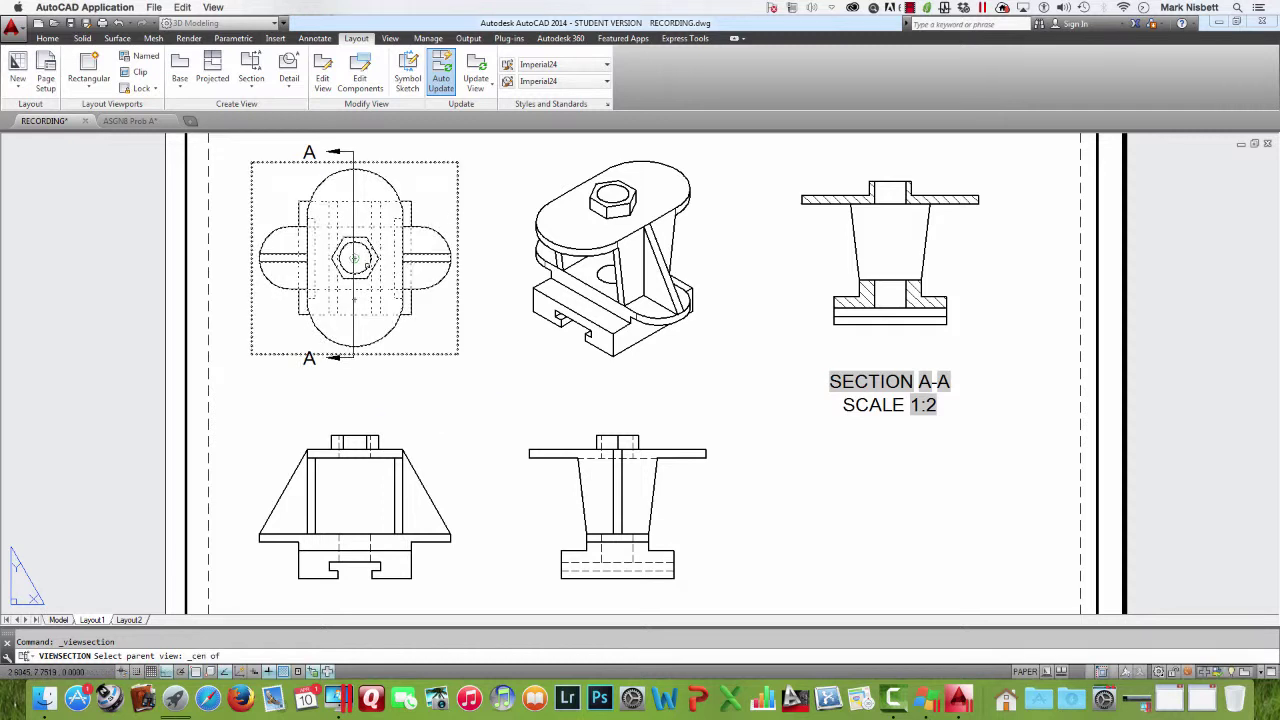
{"action": "left_click", "coordinate": [354, 258]}
{"action": "left_click", "coordinate": [411, 259]}
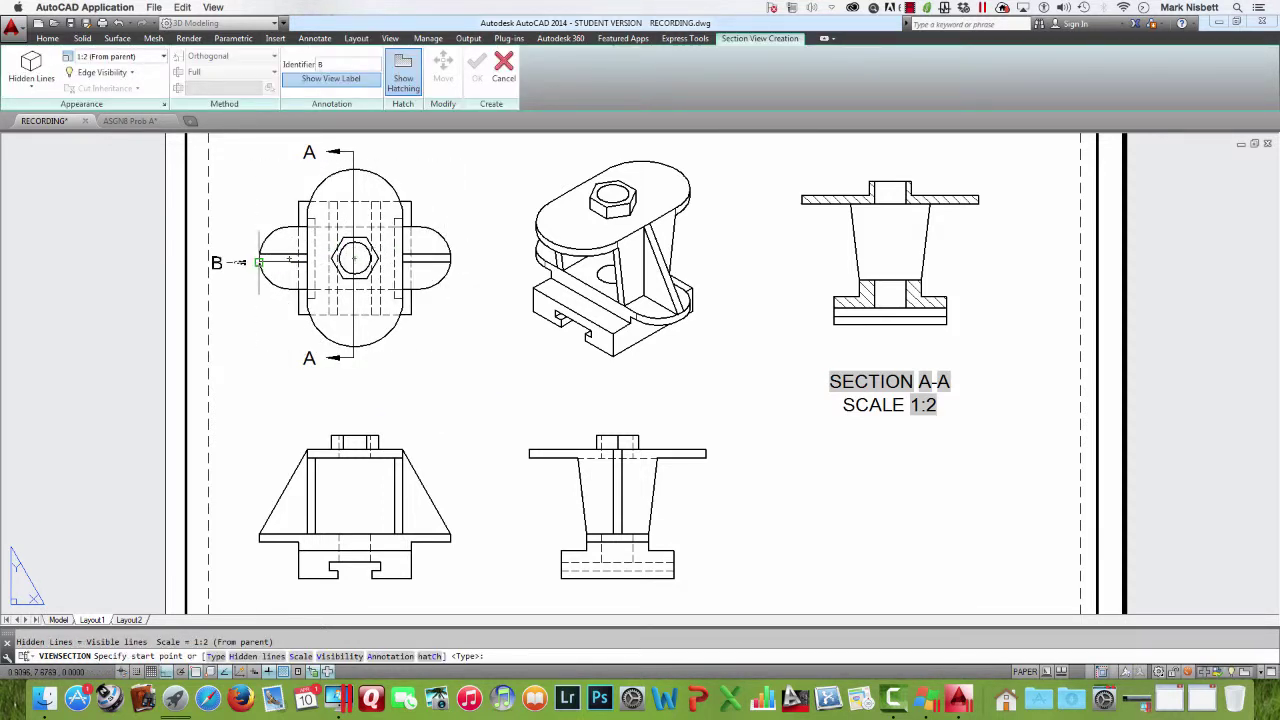
{"action": "left_click", "coordinate": [248, 262]}
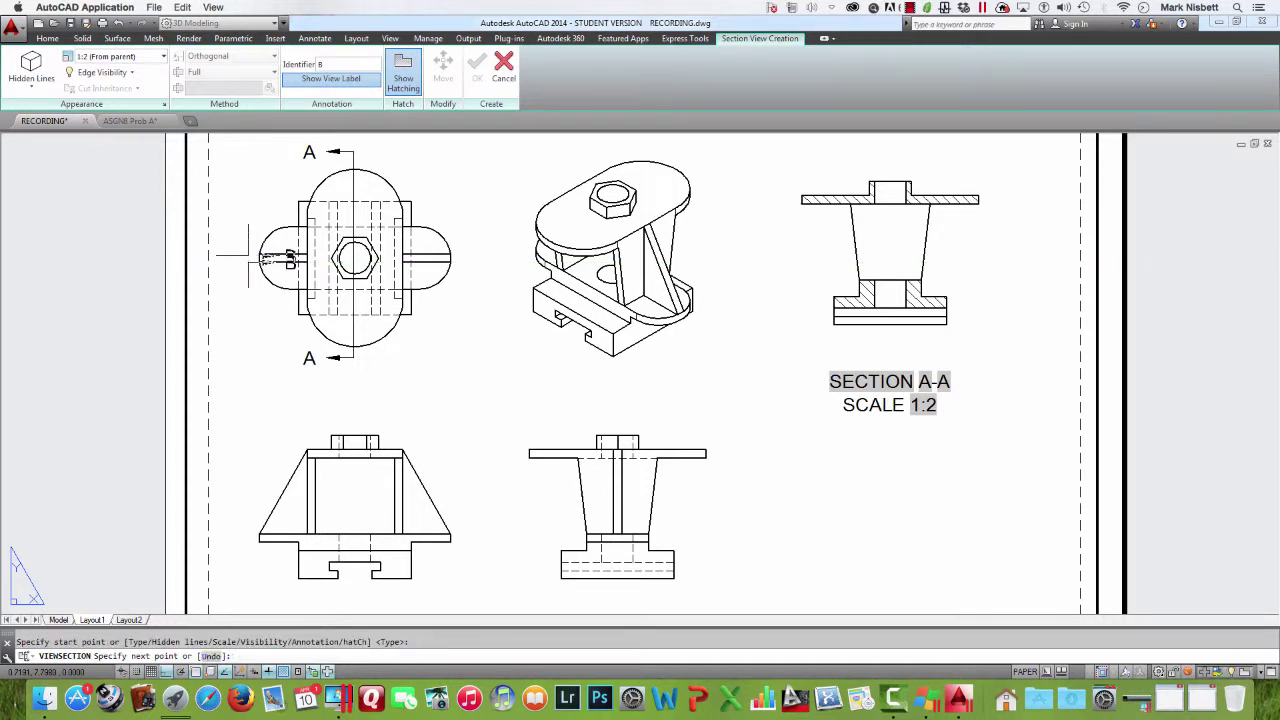
{"action": "left_click", "coordinate": [469, 289]}
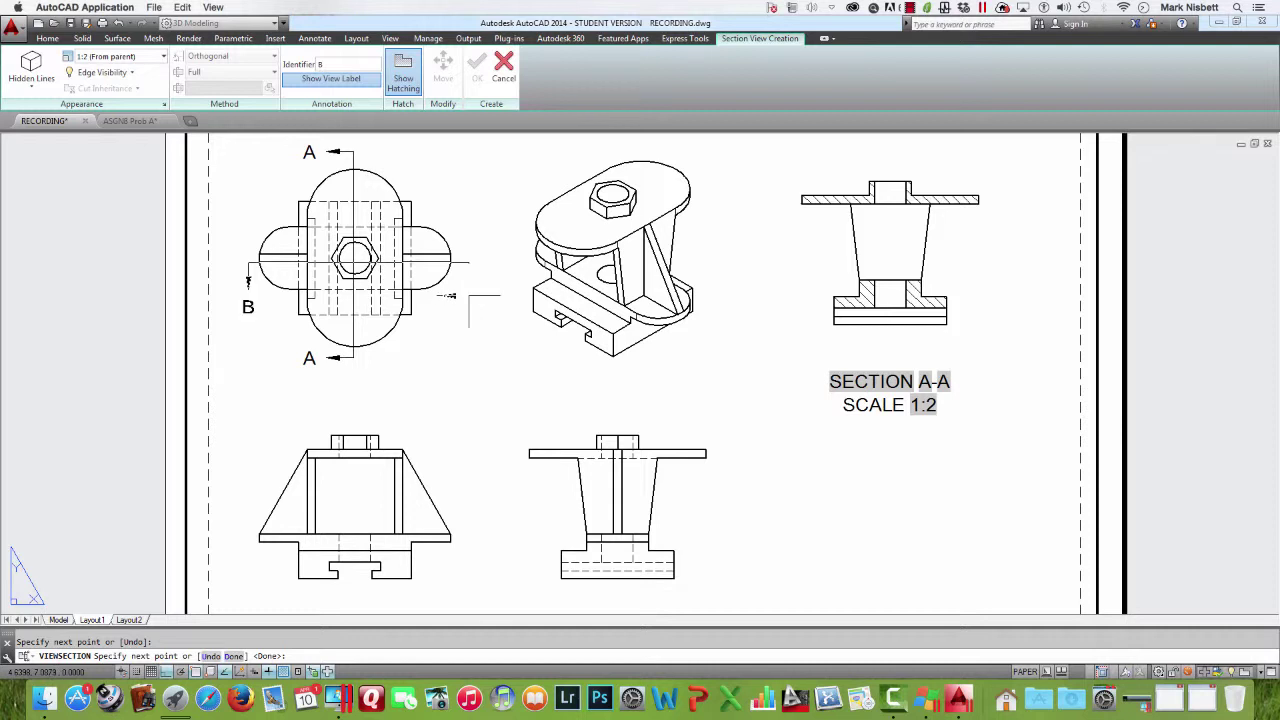
{"action": "key", "text": "Return"}
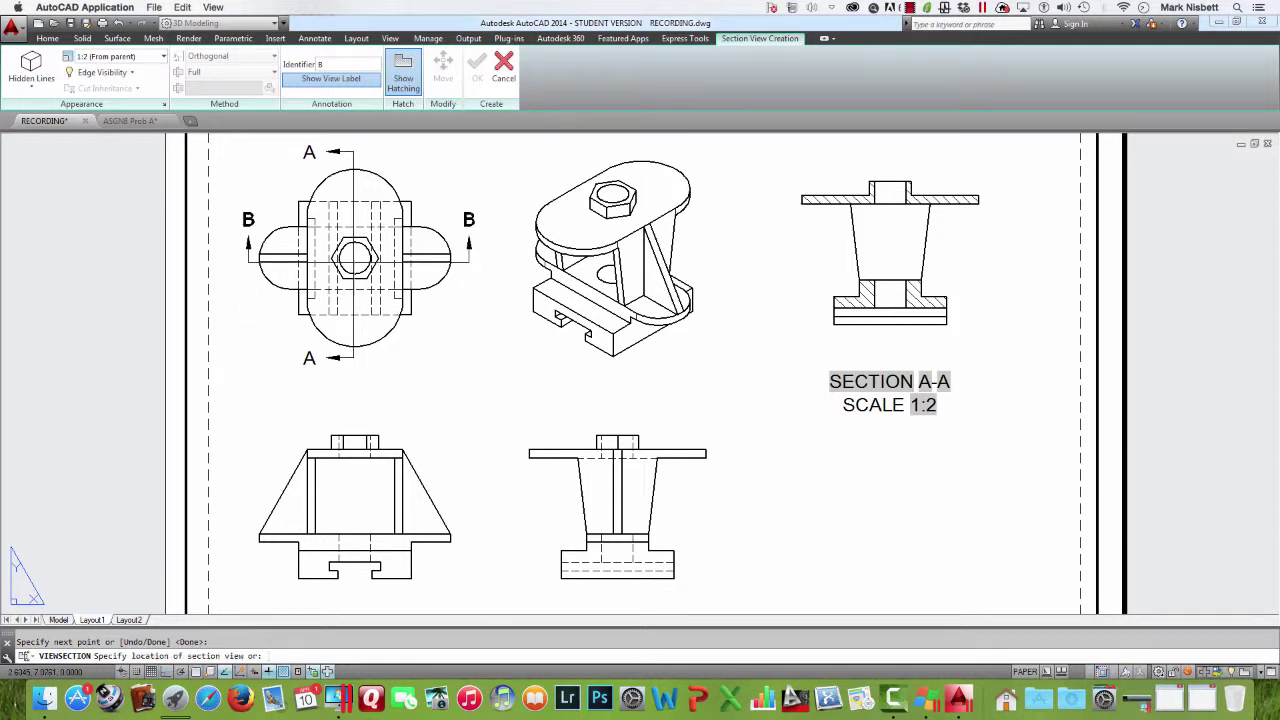
{"action": "left_click", "coordinate": [426, 312]}
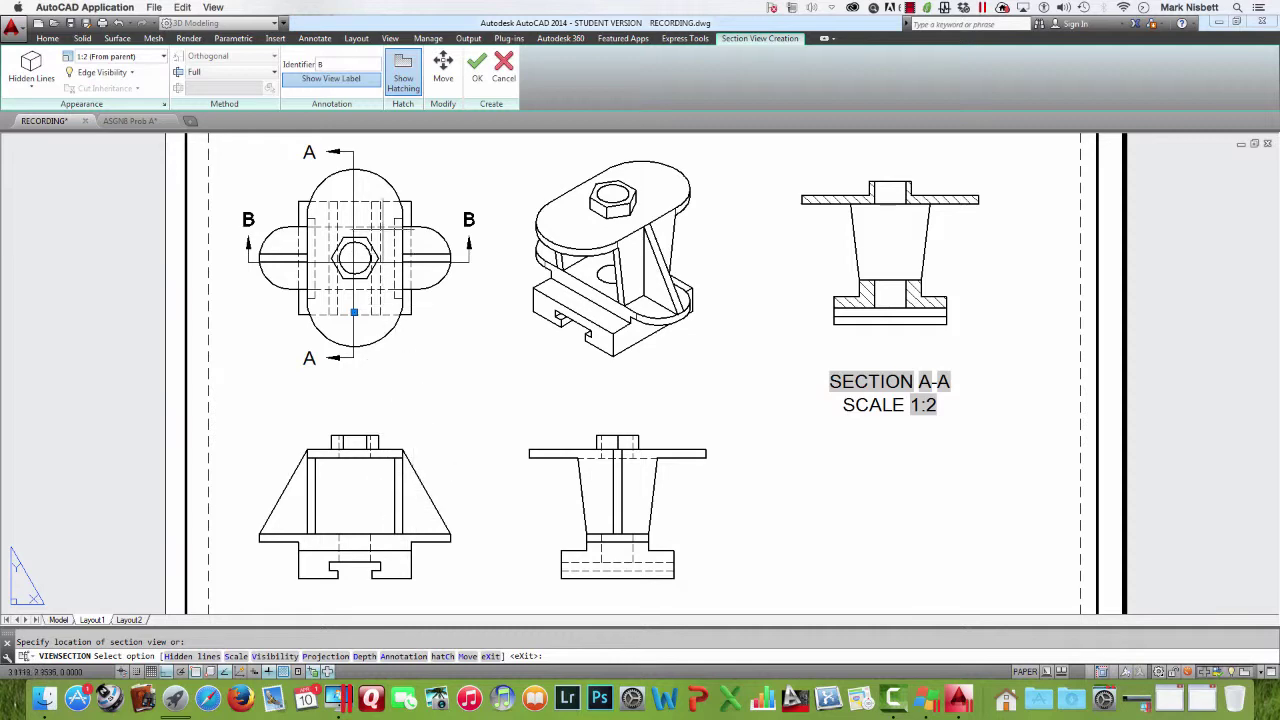
{"action": "middle_click_drag", "start_coordinate": [385, 243], "coordinate": [375, 334]}
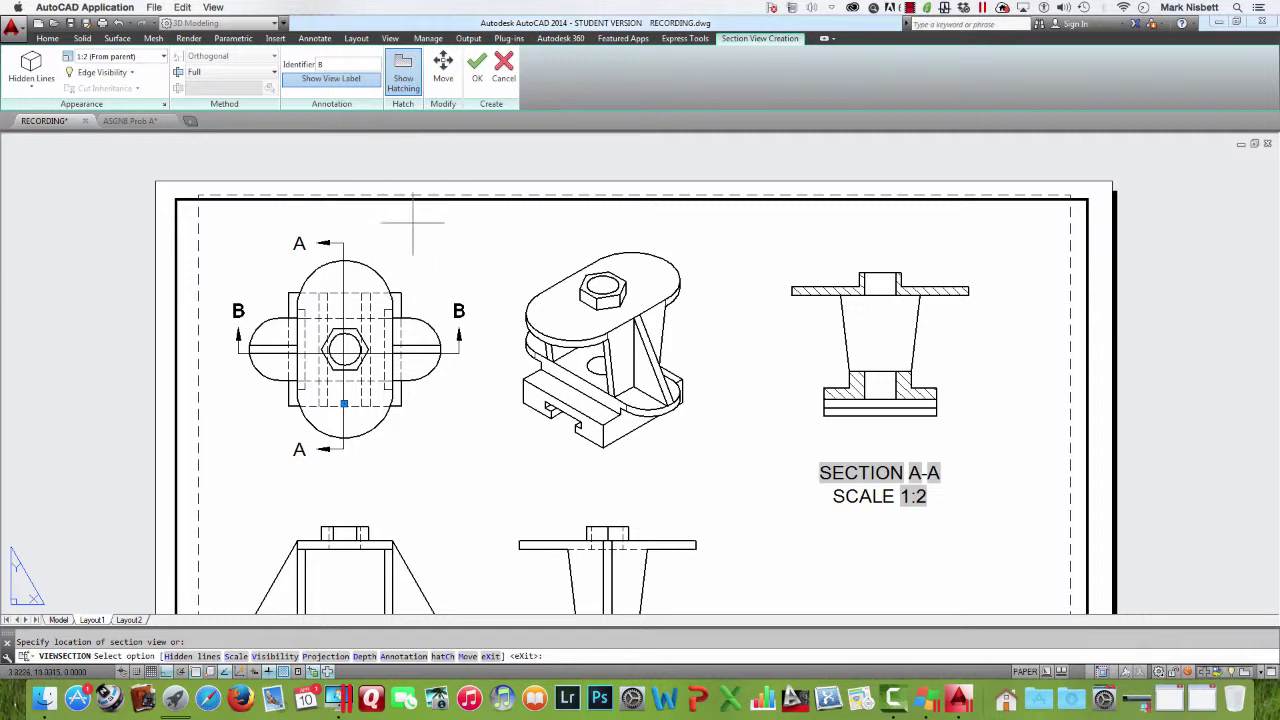
{"action": "key", "text": "Escape"}
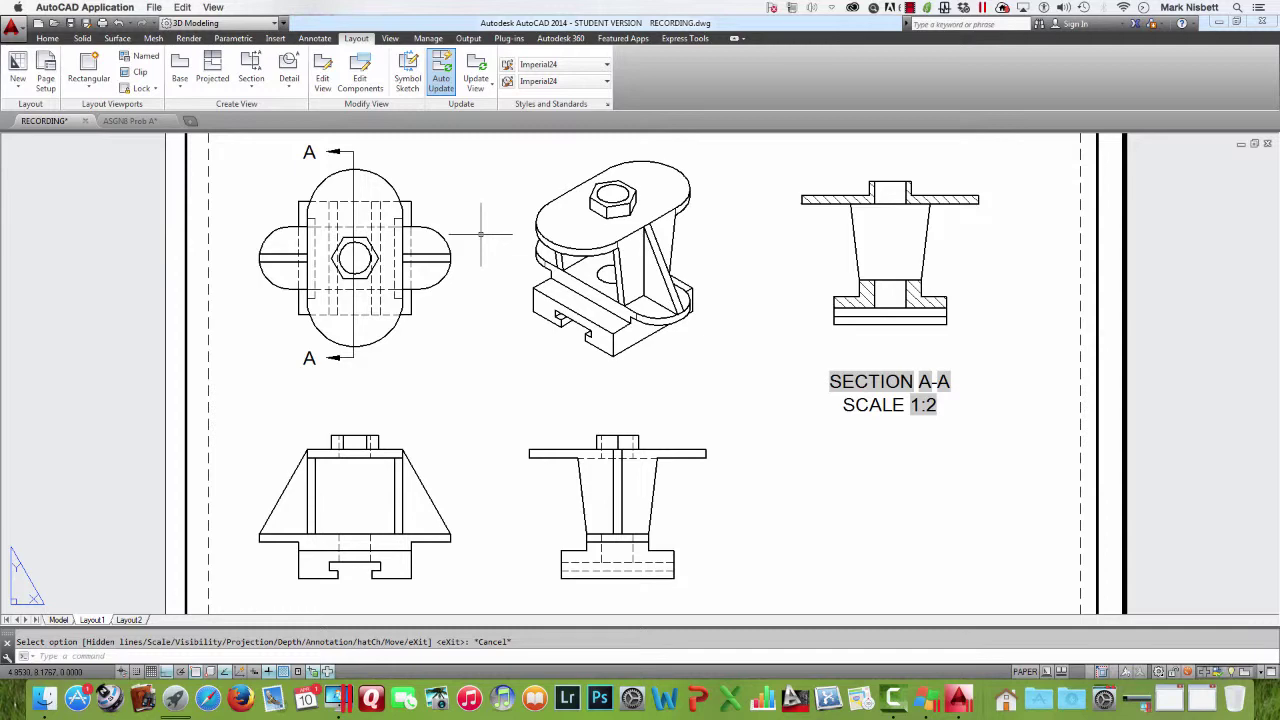
Create full section view B-B from the top view with a horizontal cutting line through the nut's center, placing it above the top view
{"action": "scroll", "coordinate": [481, 234], "scroll_direction": "up", "scroll_amount": 3}
{"action": "scroll", "coordinate": [565, 318], "scroll_direction": "down", "scroll_amount": 10}
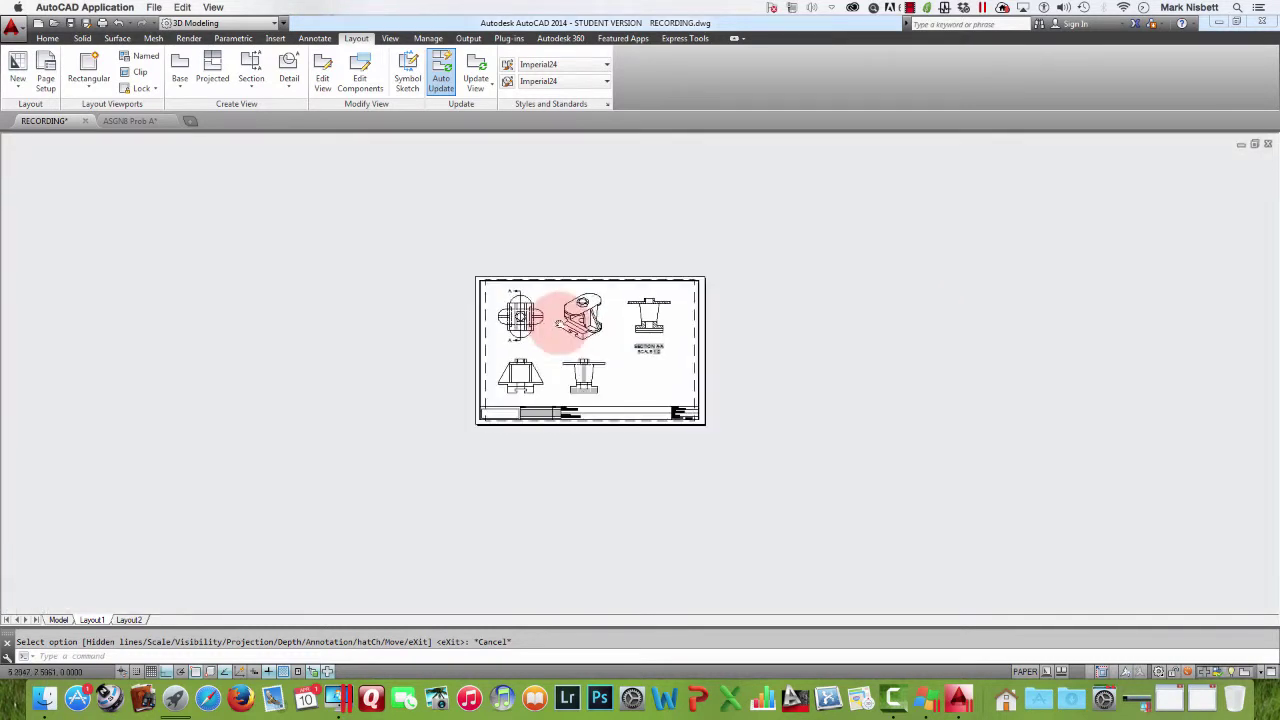
{"action": "scroll", "coordinate": [560, 320], "scroll_direction": "up", "scroll_amount": 4}
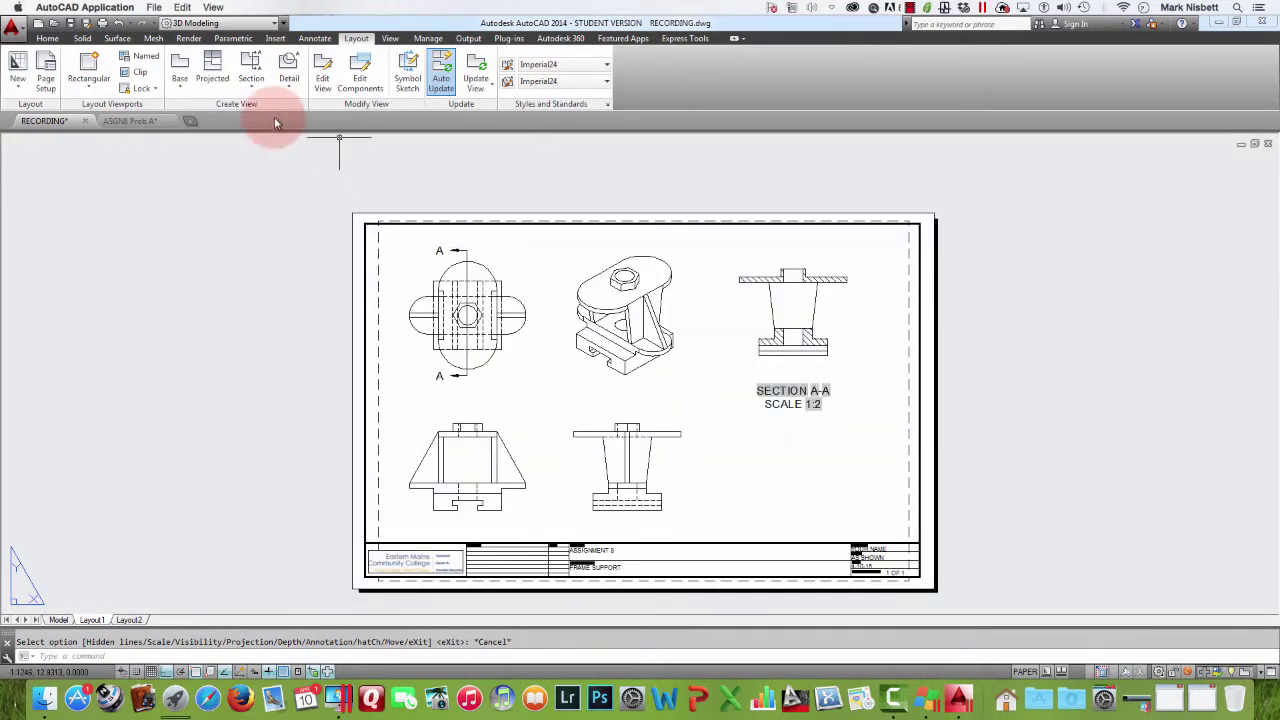
{"action": "left_click", "coordinate": [250, 60]}
{"action": "left_click", "coordinate": [253, 84]}
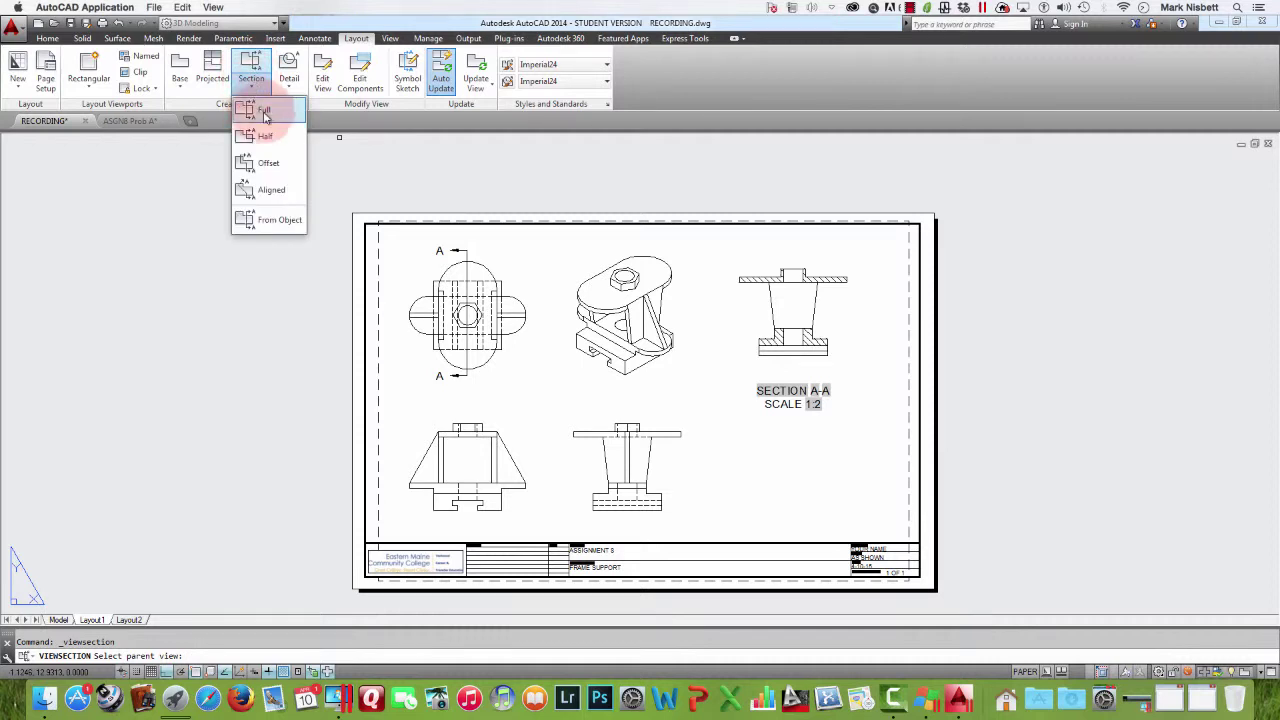
{"action": "left_click", "coordinate": [258, 110]}
{"action": "left_click", "coordinate": [435, 309]}
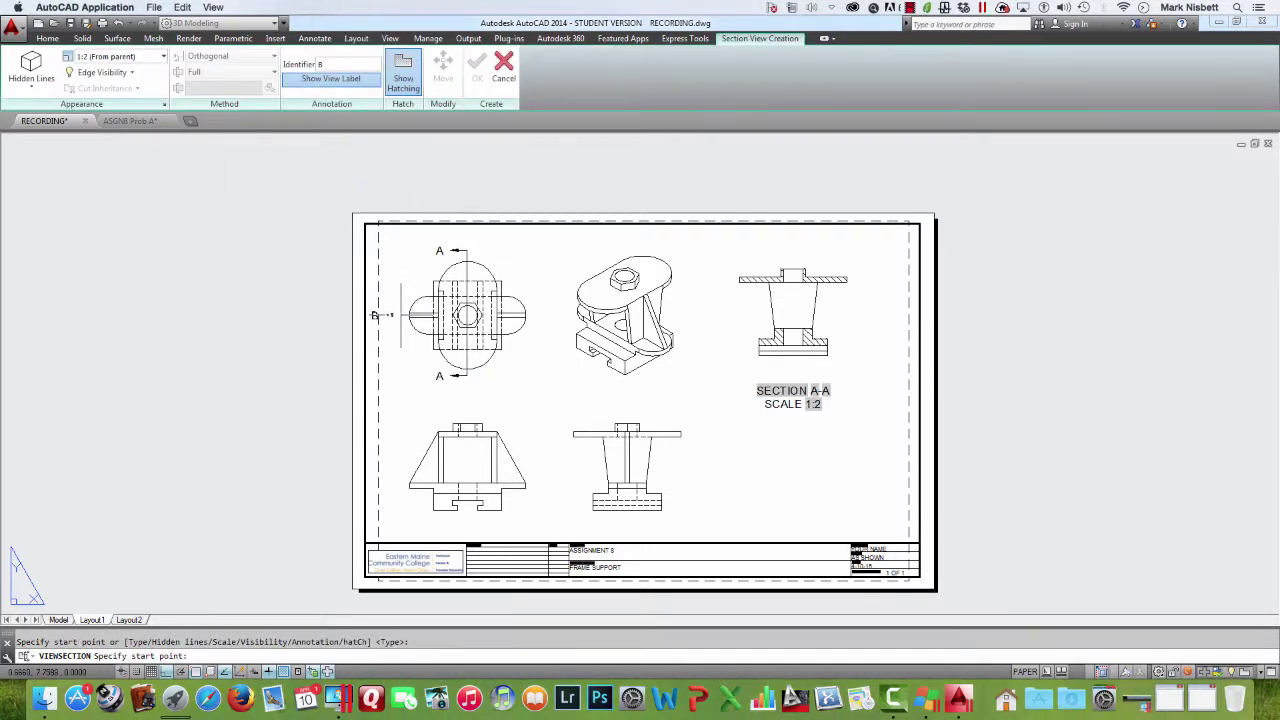
{"action": "left_click", "coordinate": [374, 315]}
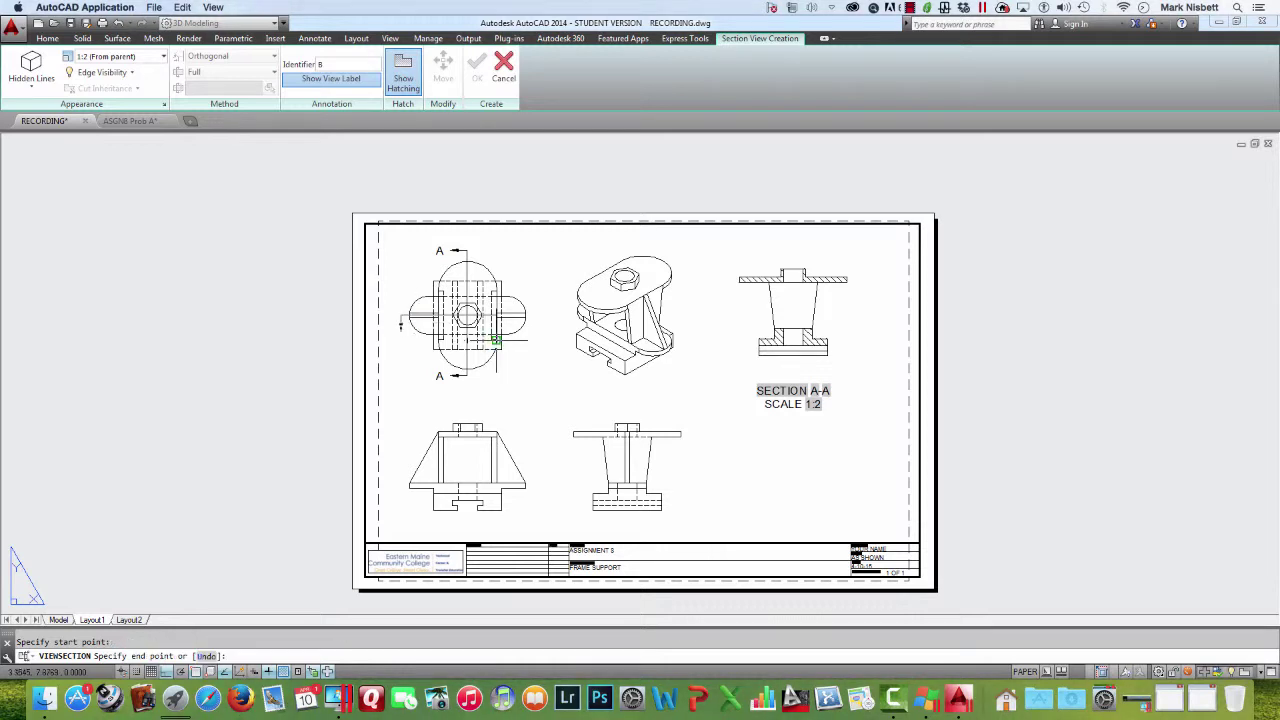
{"action": "left_click", "coordinate": [531, 342]}
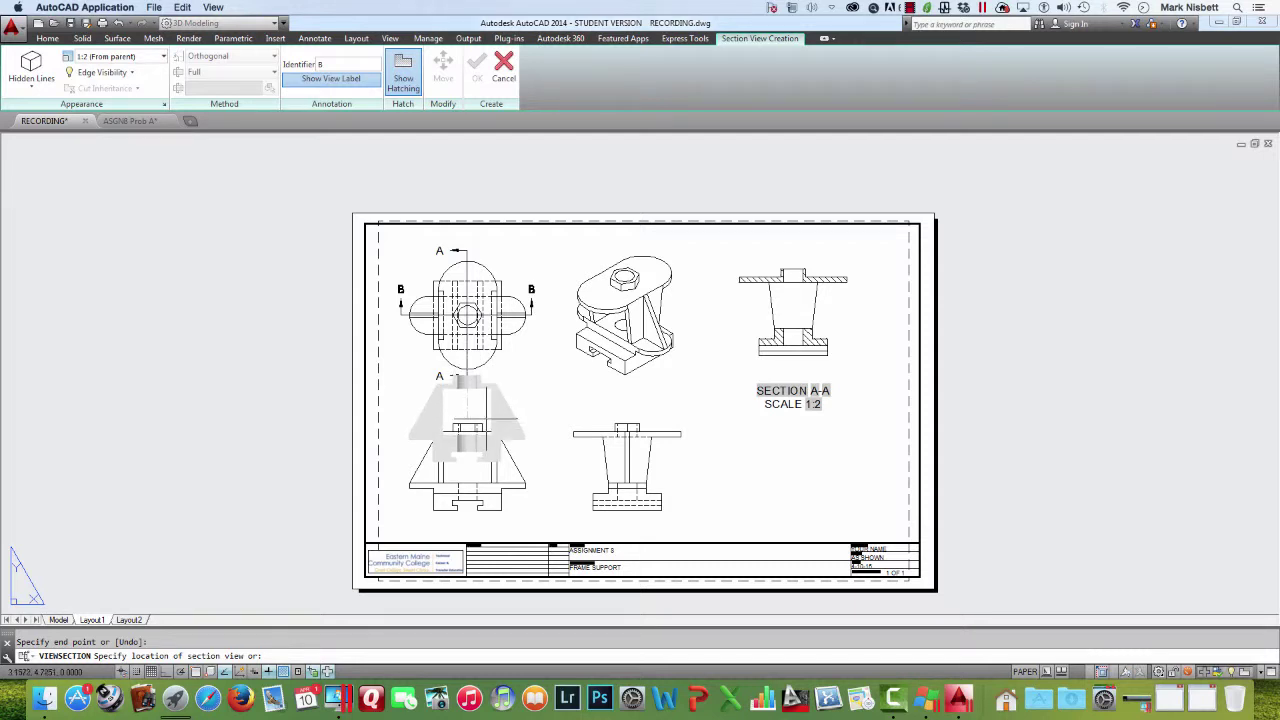
{"action": "left_click", "coordinate": [465, 188]}
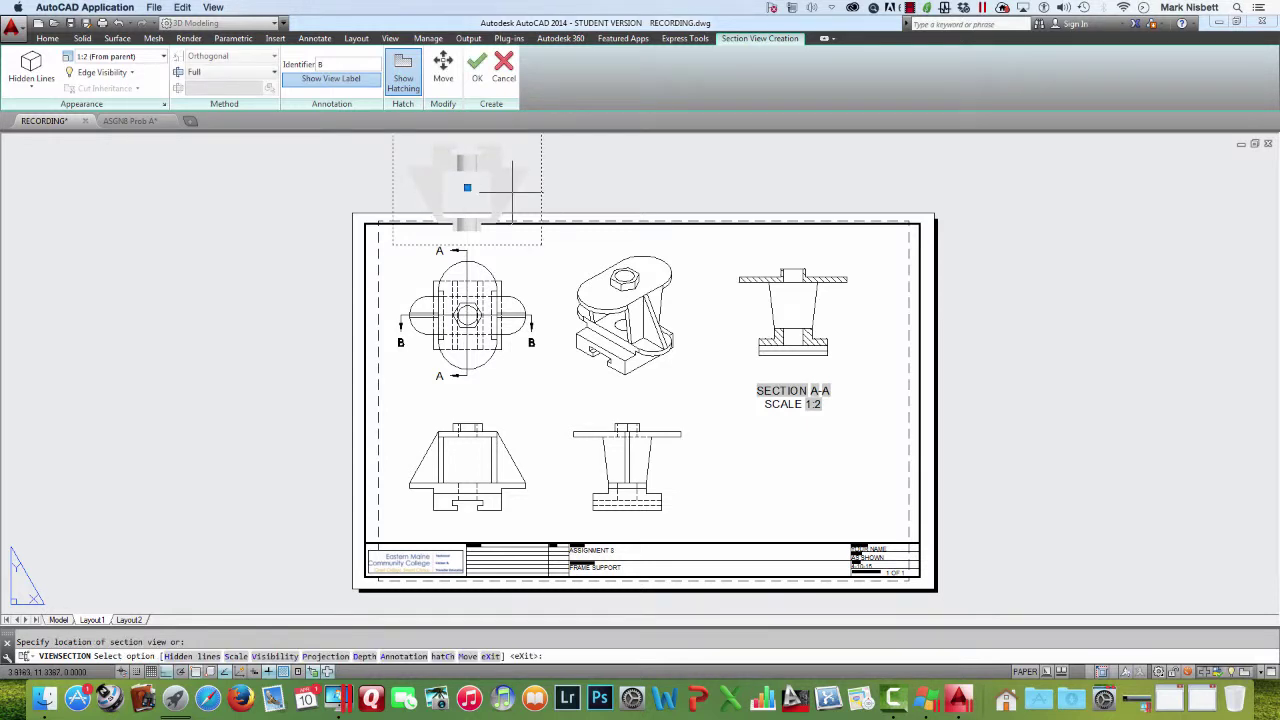
{"action": "left_click", "coordinate": [477, 68]}
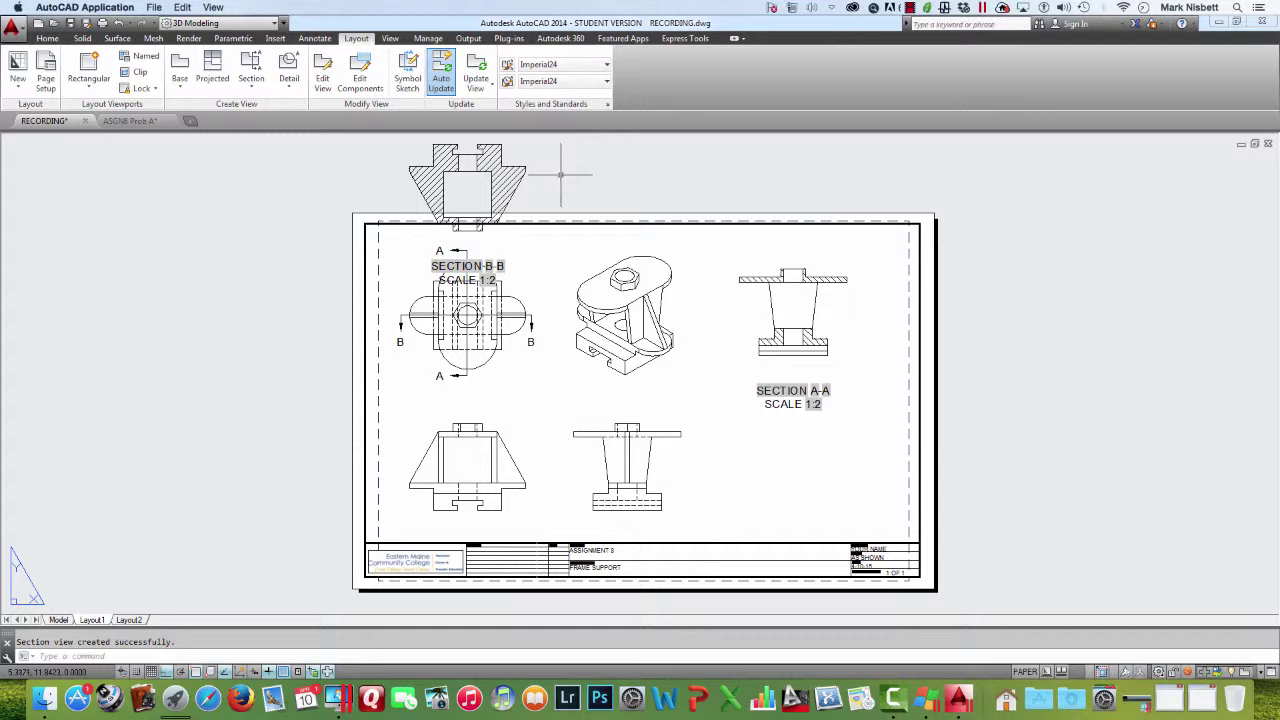
Try to move section view B-B onto the sheet with Ortho switched off, and cancel the move
{"action": "type", "text": "m"}
{"action": "key", "text": "Return"}
{"action": "left_click", "coordinate": [528, 172]}
{"action": "key", "text": "Return"}
{"action": "left_click", "coordinate": [516, 172]}
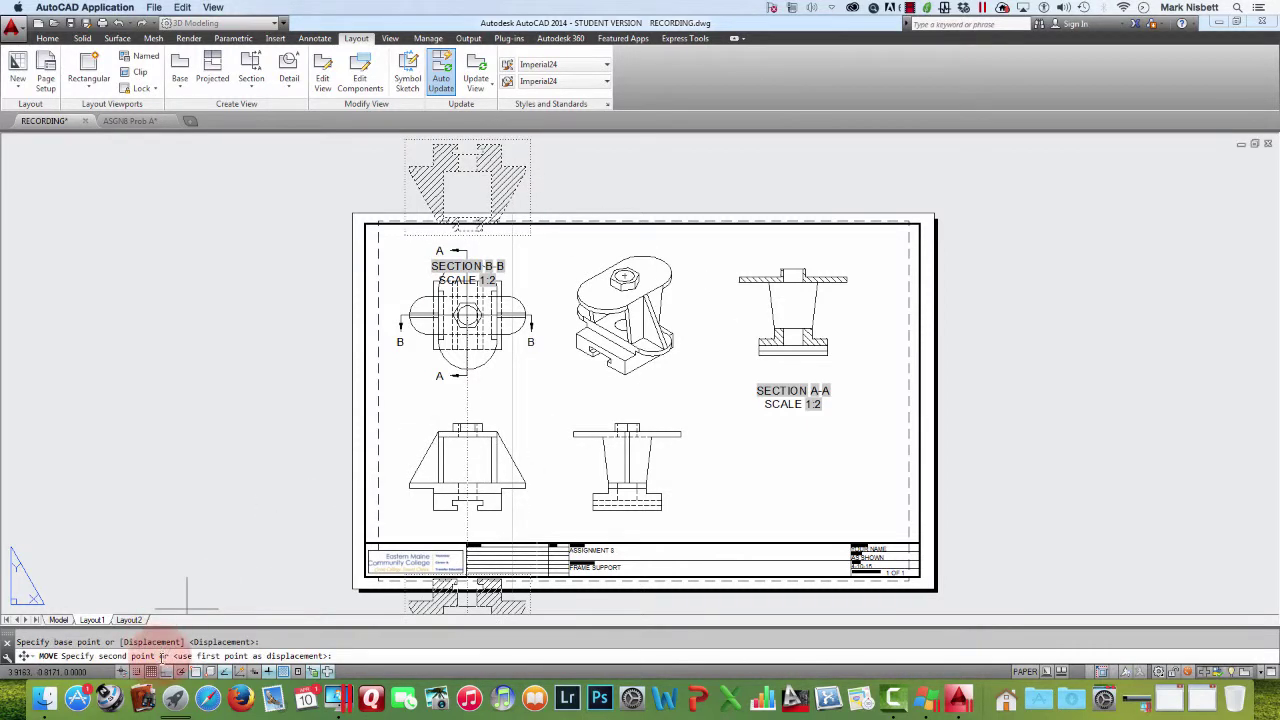
{"action": "left_click", "coordinate": [166, 671]}
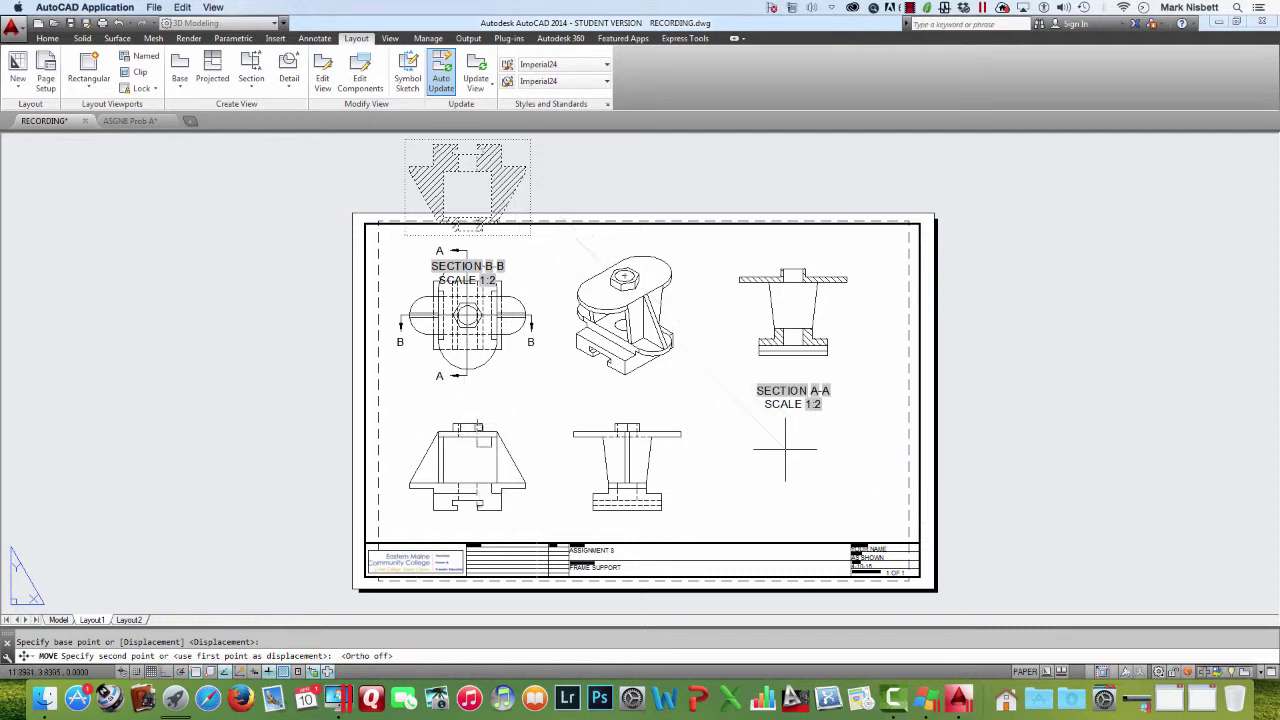
{"action": "key", "text": "Escape"}
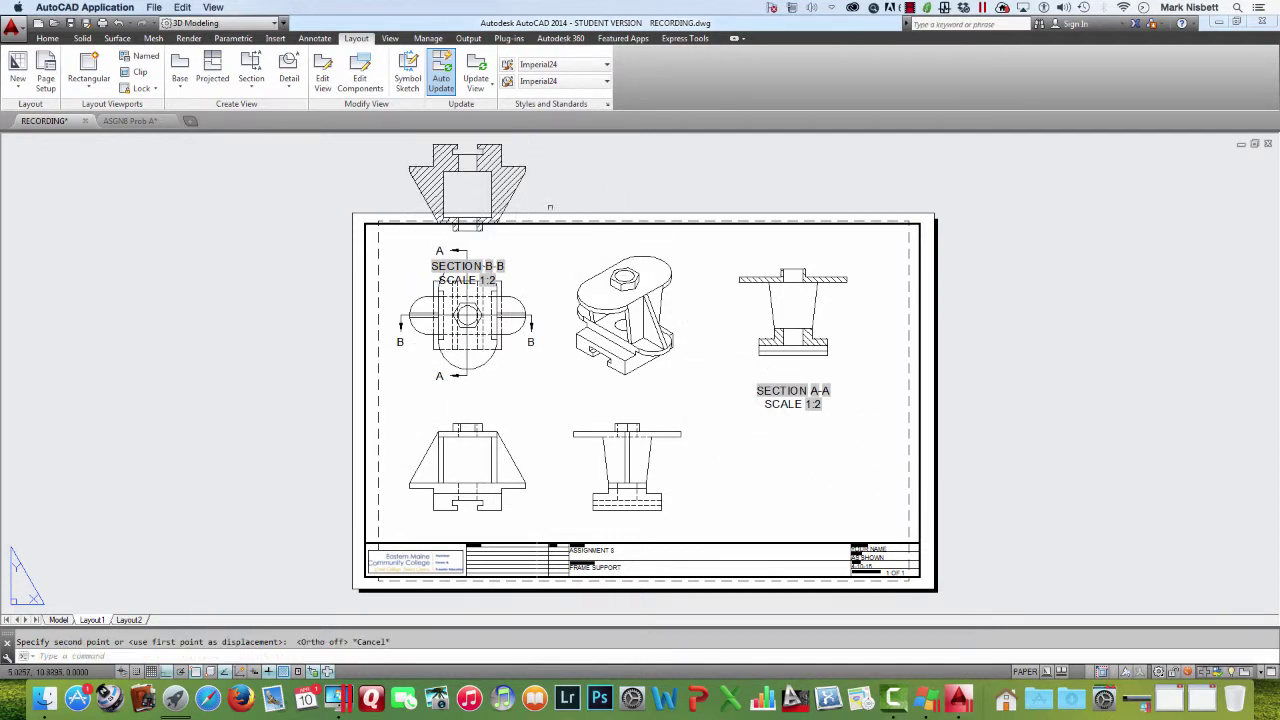
Try again to move section view B-B sideways, out of line with the top view, using its center as the first base point
{"action": "left_click", "coordinate": [167, 671]}
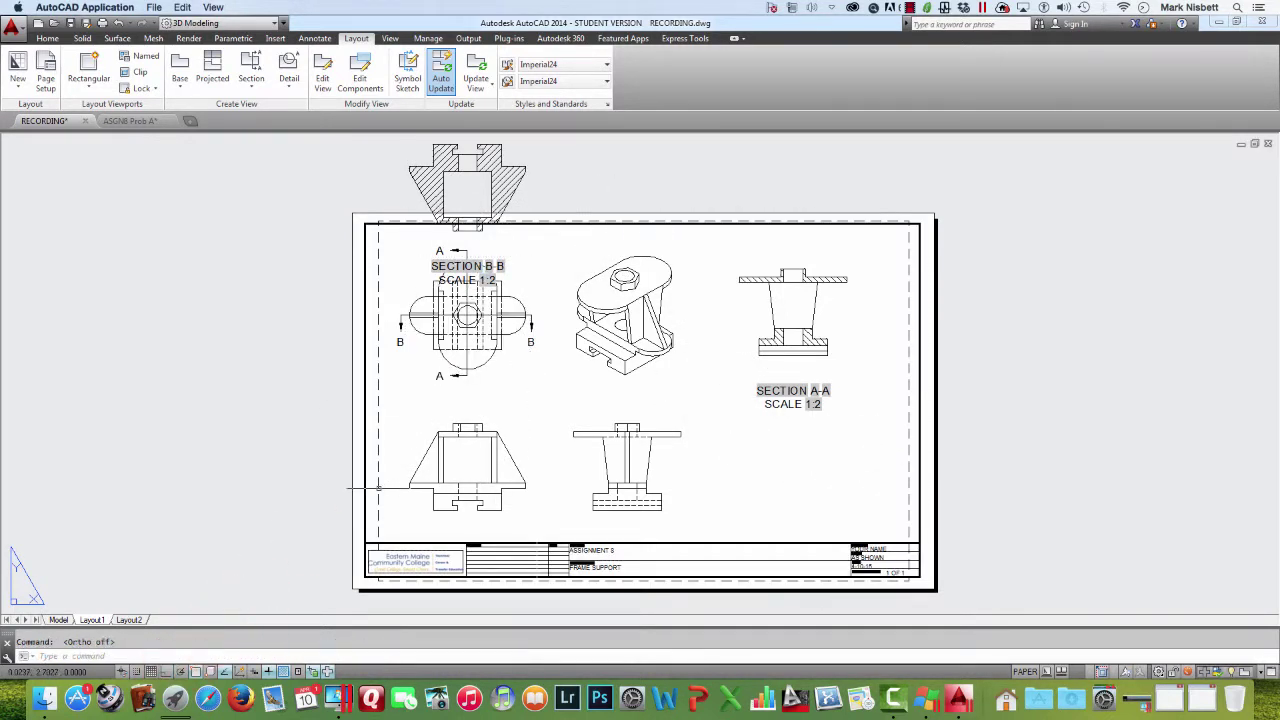
{"action": "key", "text": "Return"}
{"action": "left_click", "coordinate": [526, 180]}
{"action": "key", "text": "Return"}
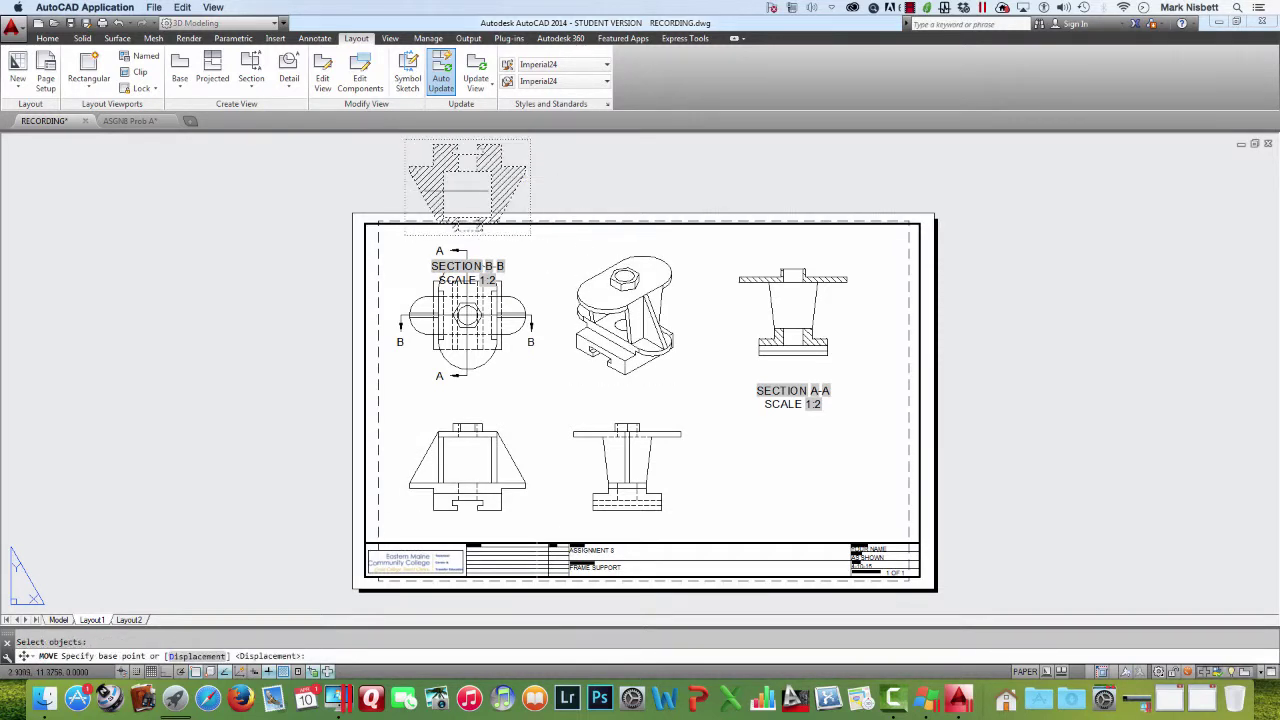
{"action": "left_click", "coordinate": [466, 189]}
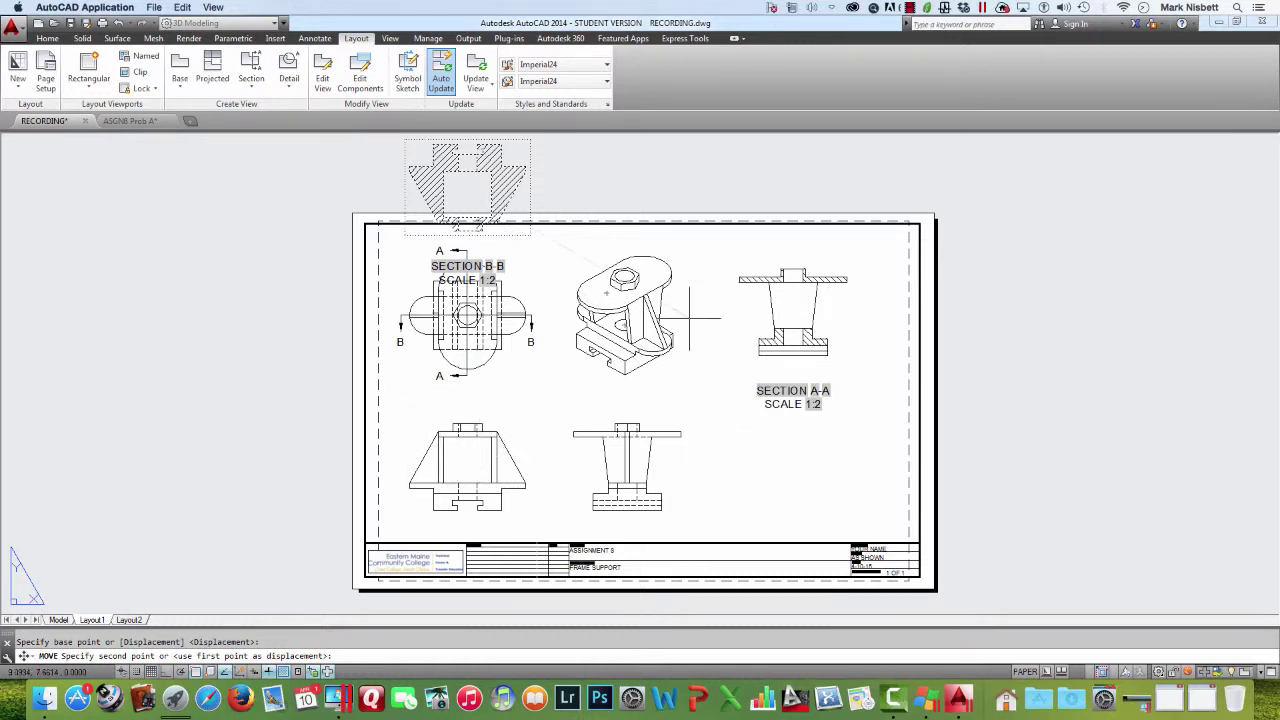
{"action": "left_click", "coordinate": [754, 182]}
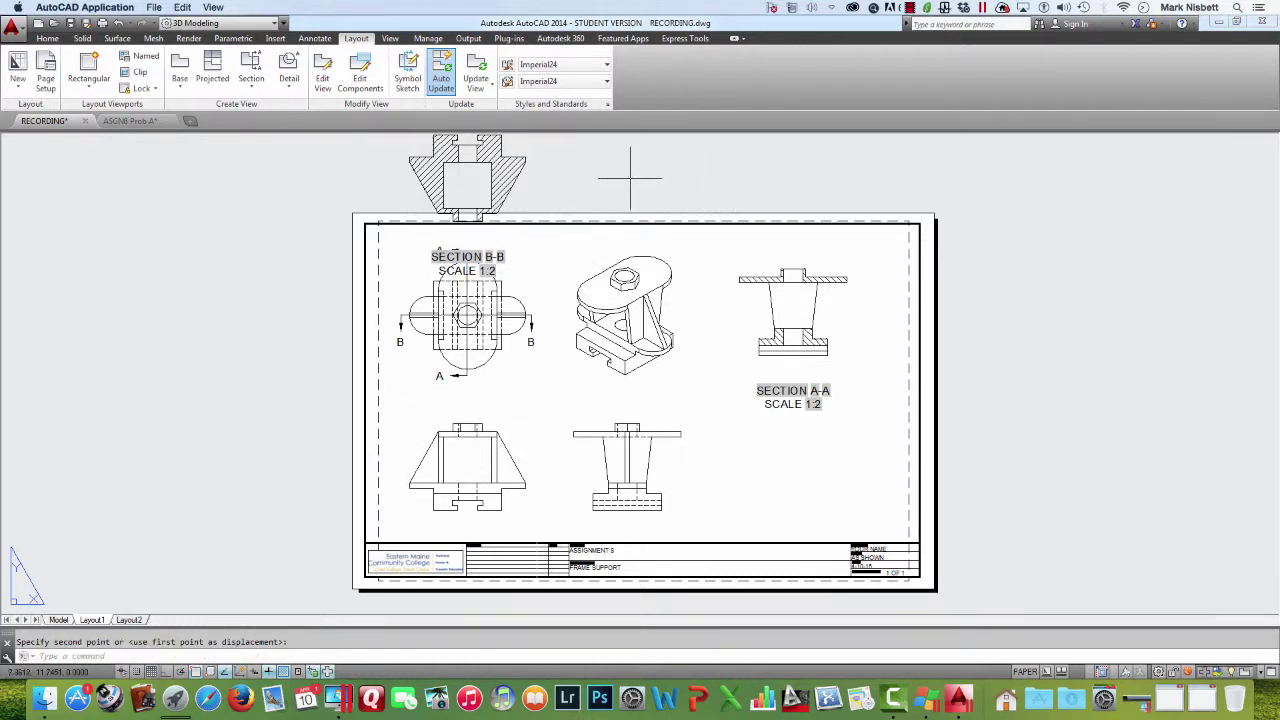
{"action": "key", "text": "Return"}
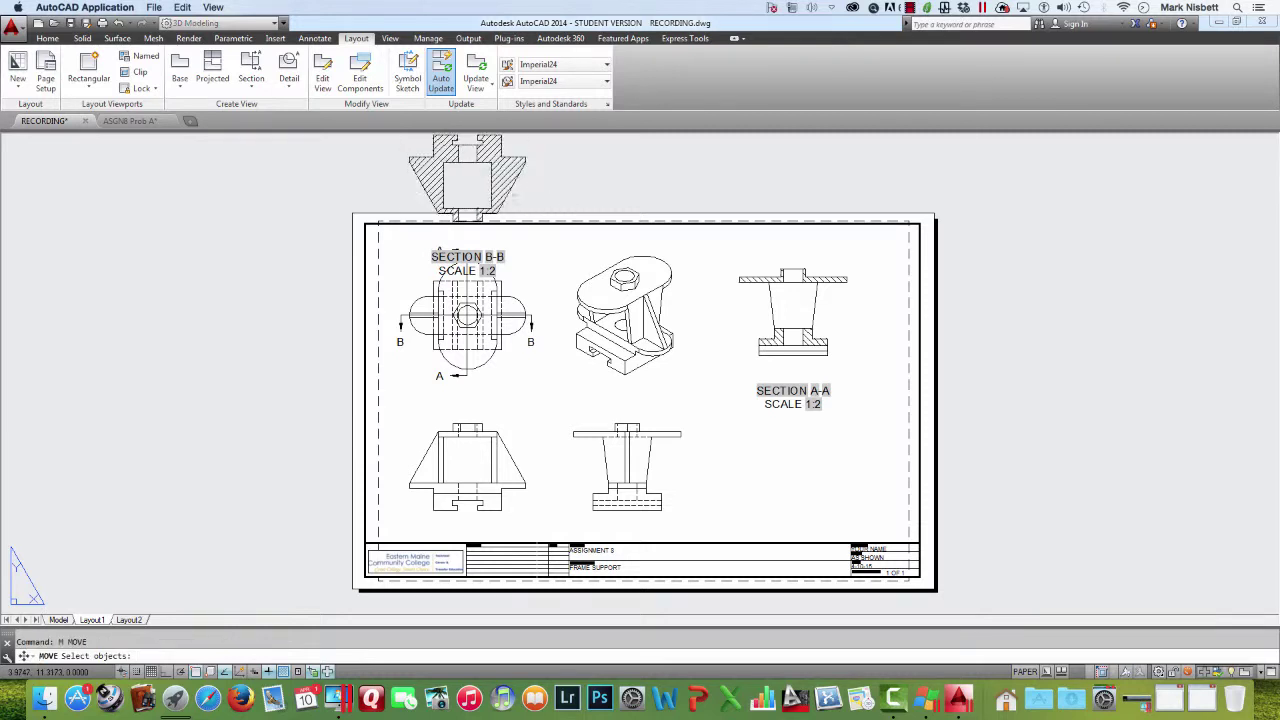
{"action": "left_click", "coordinate": [528, 192]}
{"action": "key", "text": "Return"}
{"action": "left_click", "coordinate": [528, 191]}
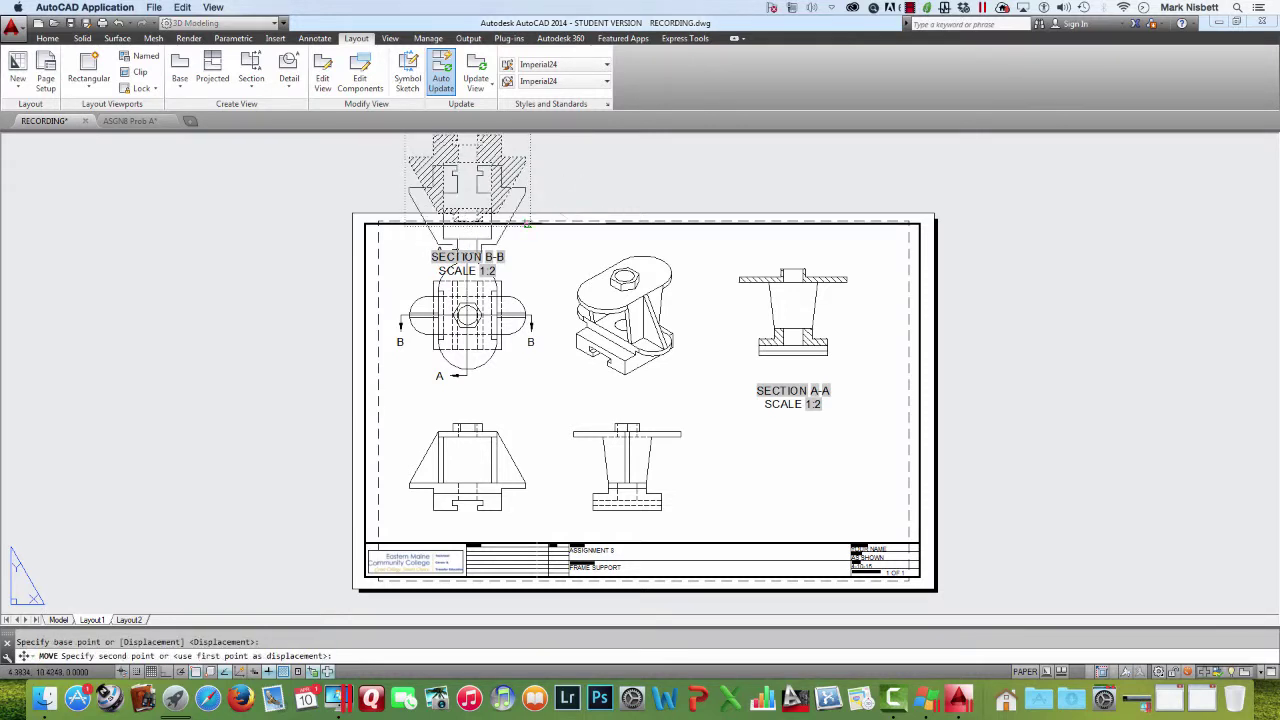
{"action": "key", "text": "Escape"}
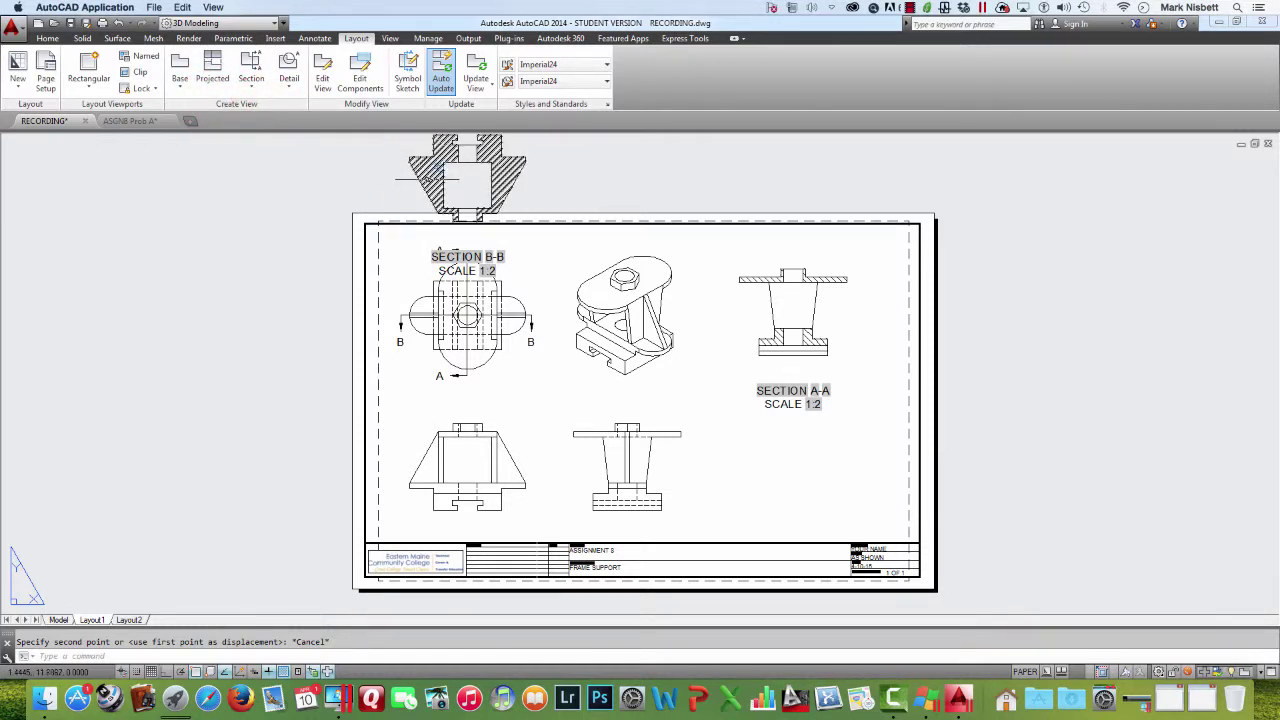
Open section view B-B for editing to check its options, and leave without changes
{"action": "left_click", "coordinate": [525, 190]}
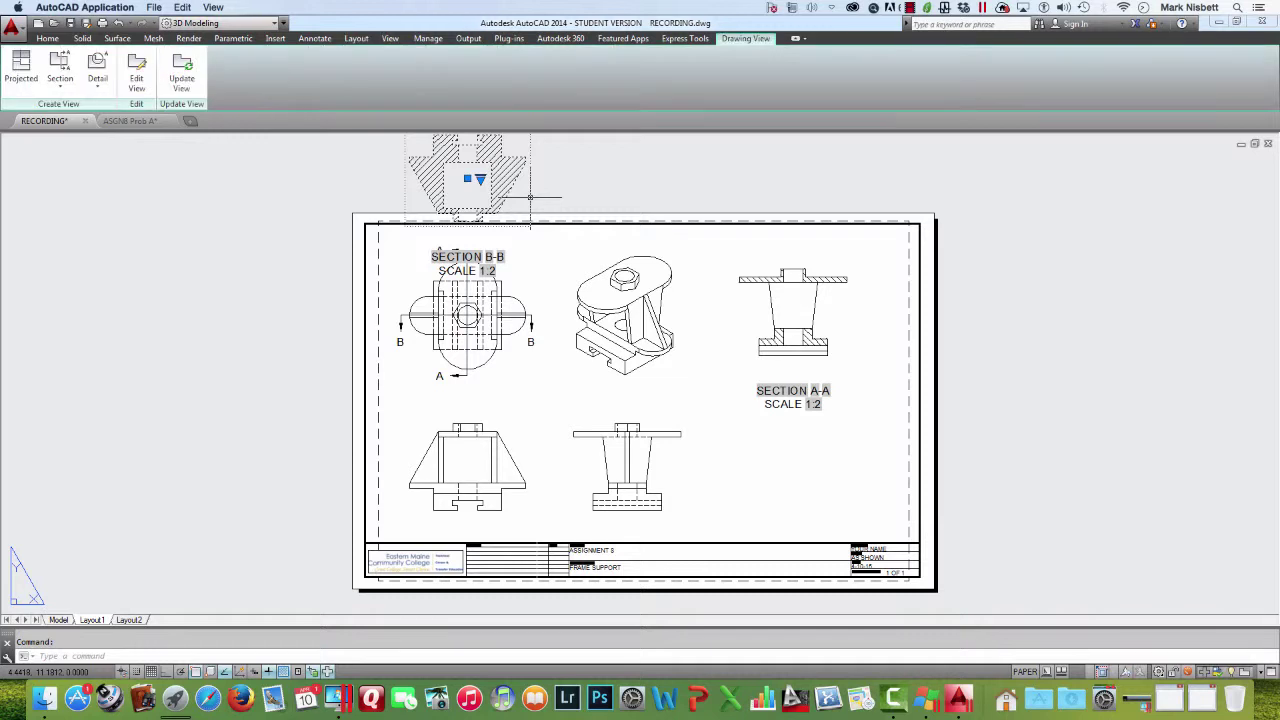
{"action": "left_click", "coordinate": [137, 75]}
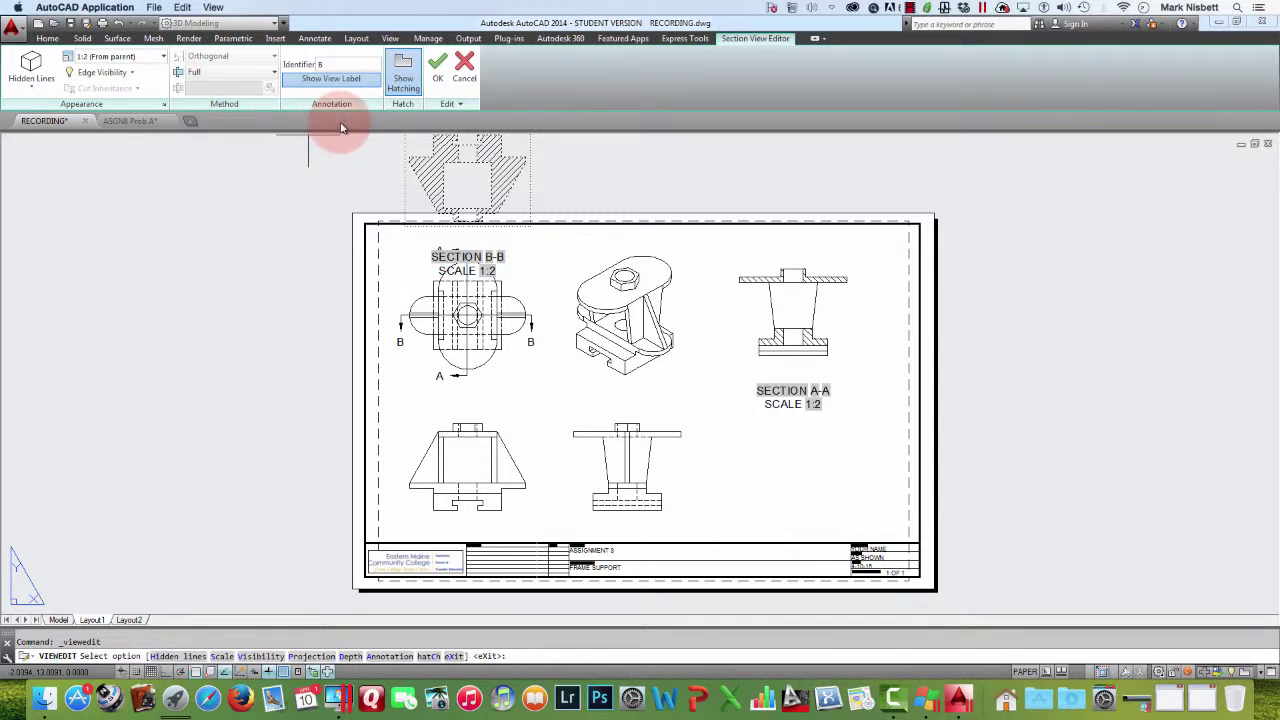
{"action": "left_click", "coordinate": [474, 79]}
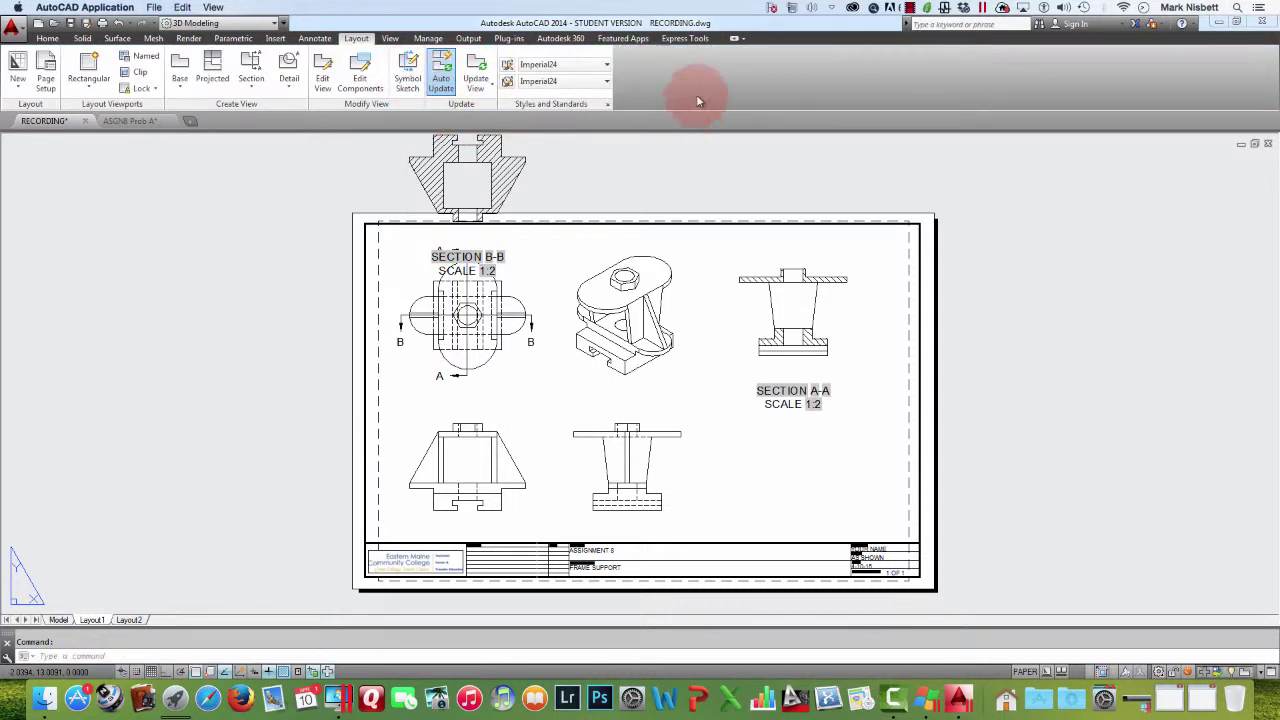
{"action": "left_click", "coordinate": [909, 7]}
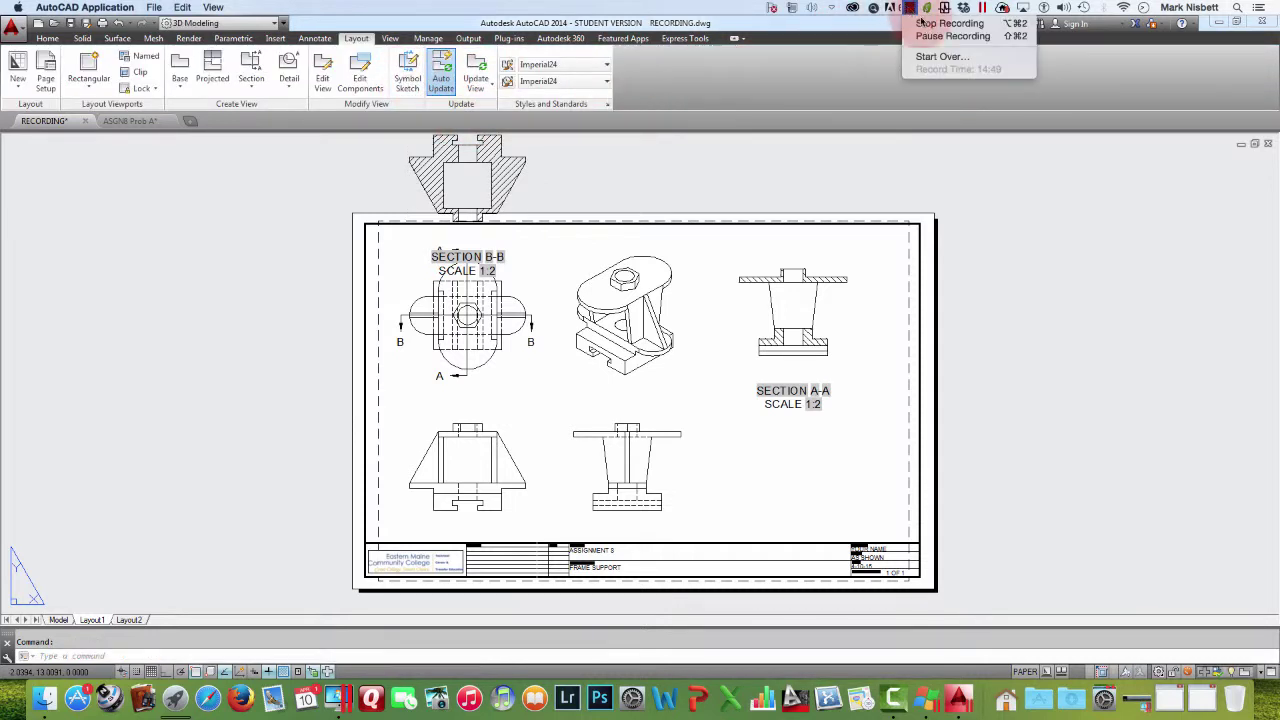
{"action": "left_click", "coordinate": [952, 36]}
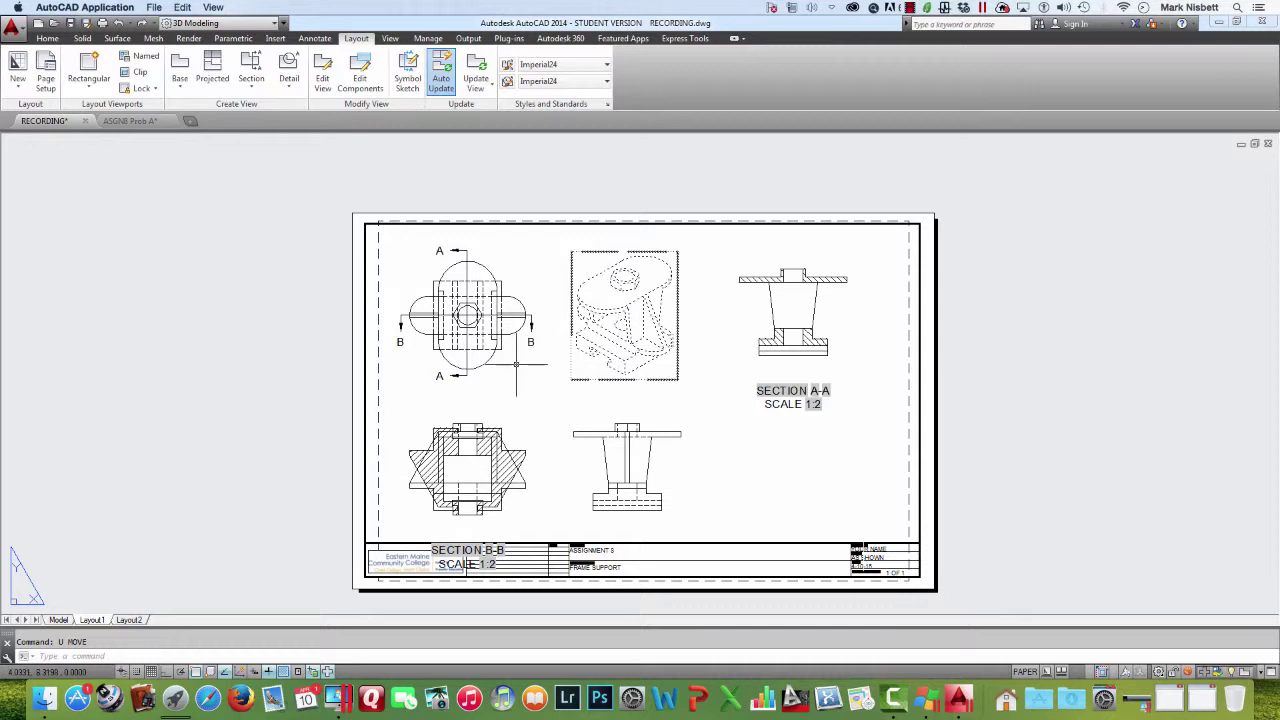
Test moving section view B-B away from the front view it overlaps, and cancel the move
{"action": "key", "text": "Return"}
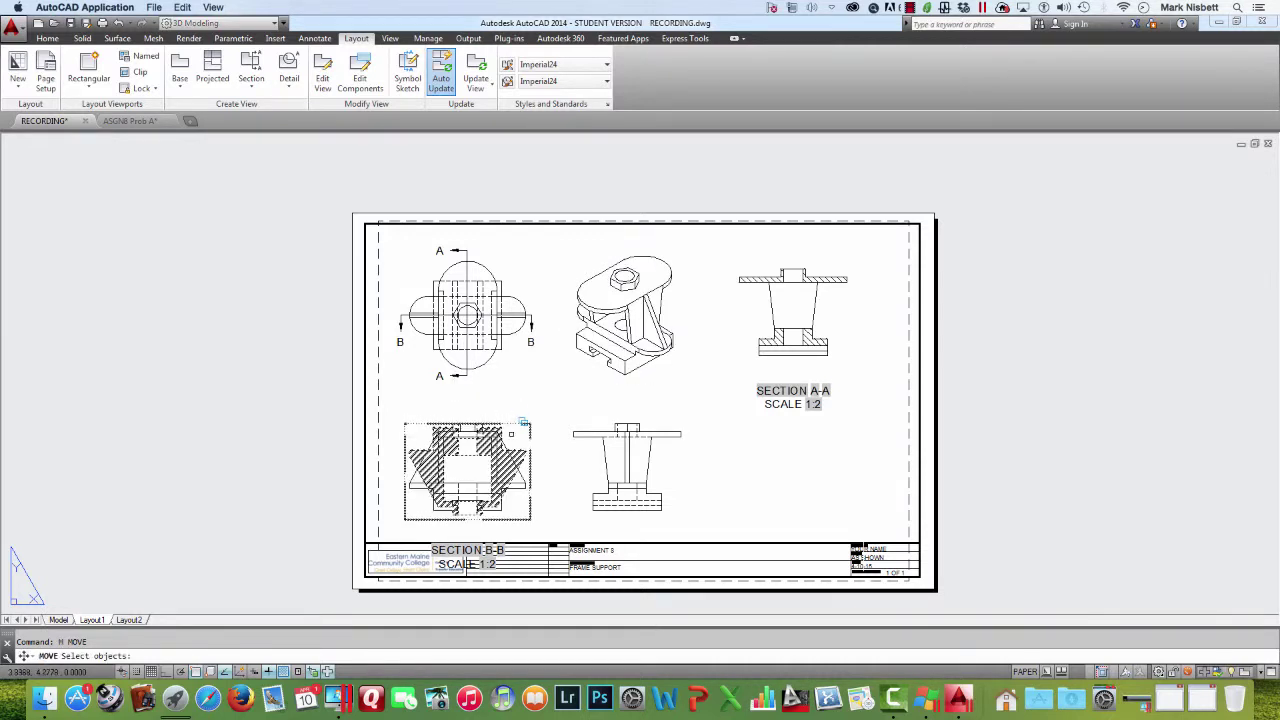
{"action": "left_click", "coordinate": [521, 415]}
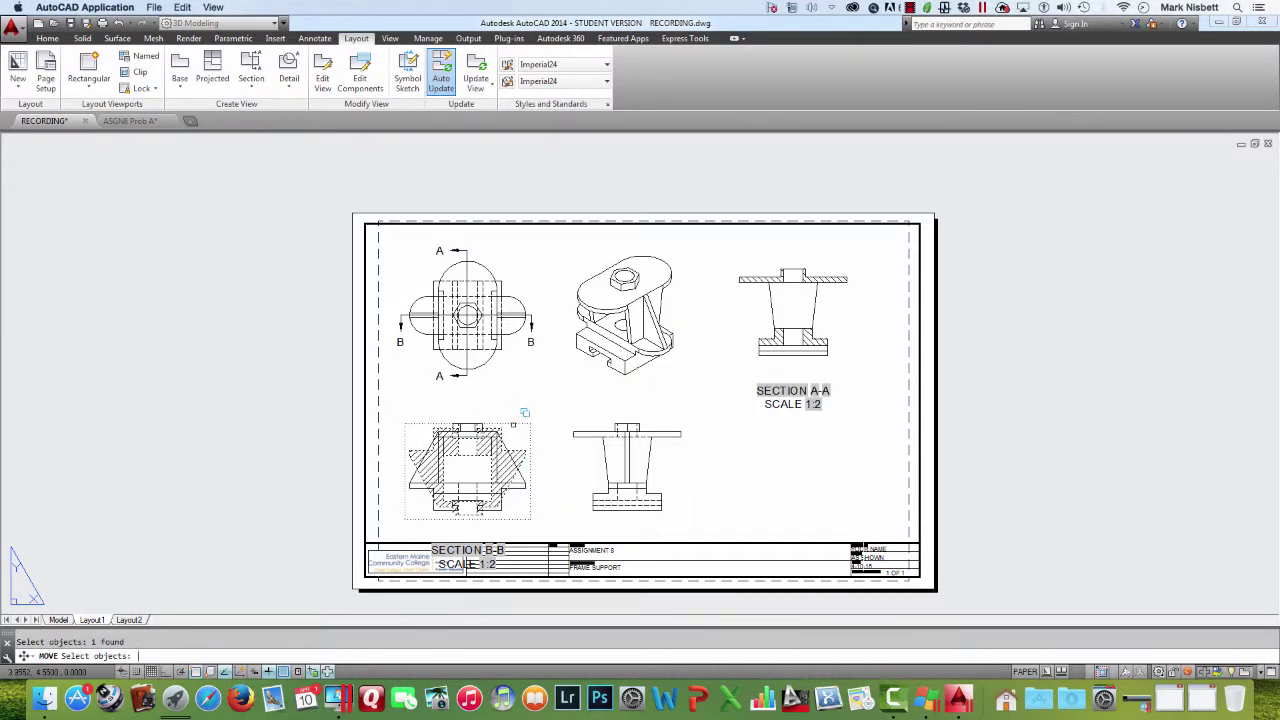
{"action": "key", "text": "Return"}
{"action": "left_click", "coordinate": [512, 427]}
{"action": "key", "text": "Escape"}
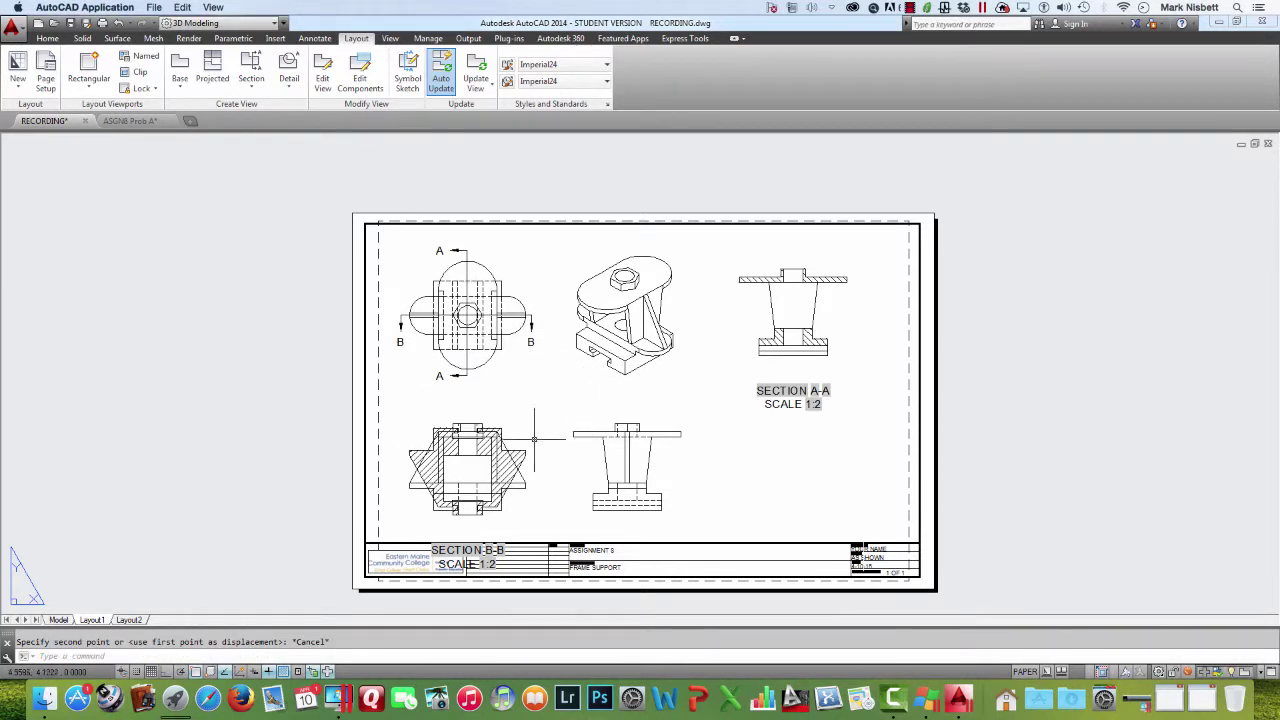
Open the properties of section view B-B over the front view and set its view alignment to Aligned
{"action": "left_click", "coordinate": [529, 444]}
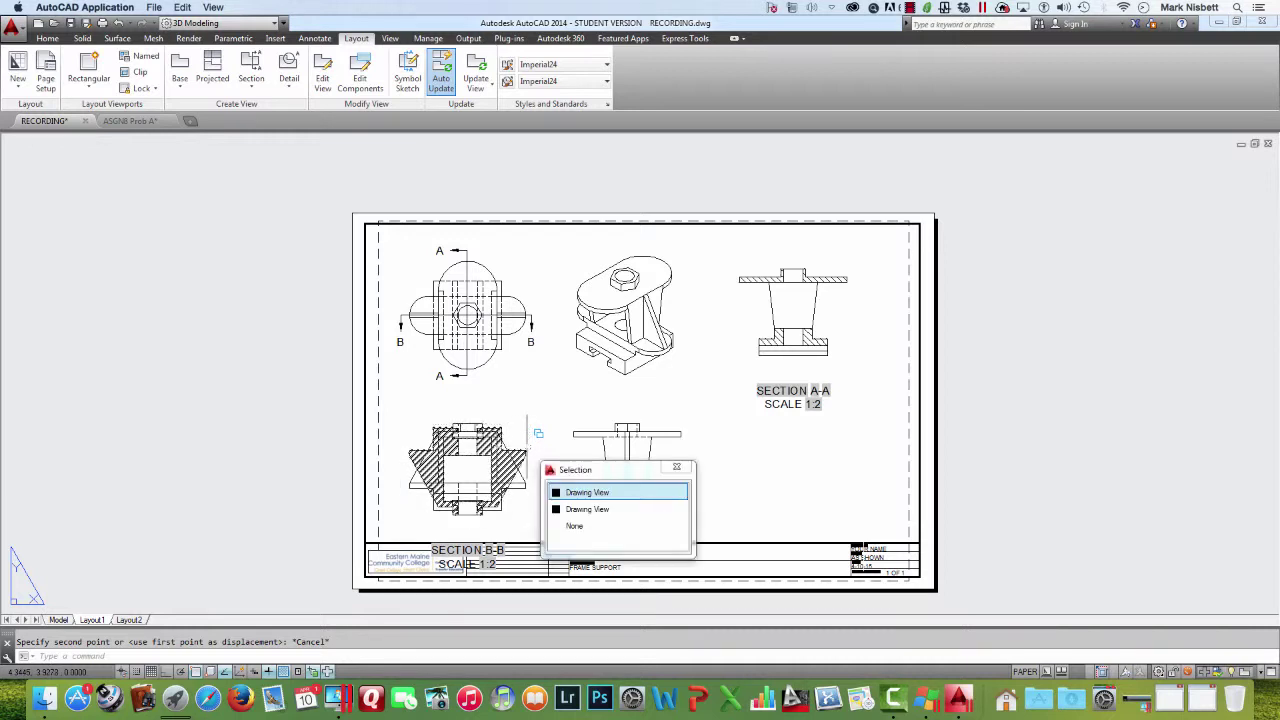
{"action": "right_click", "coordinate": [530, 446]}
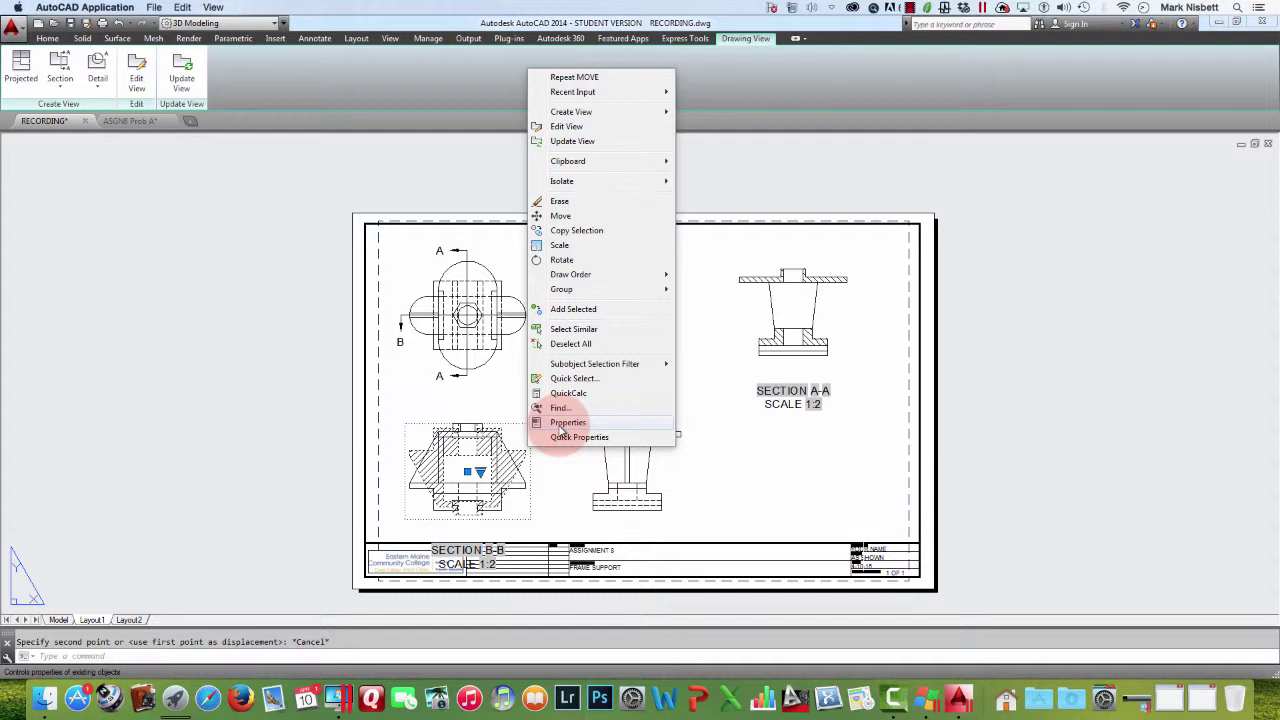
{"action": "left_click", "coordinate": [566, 423]}
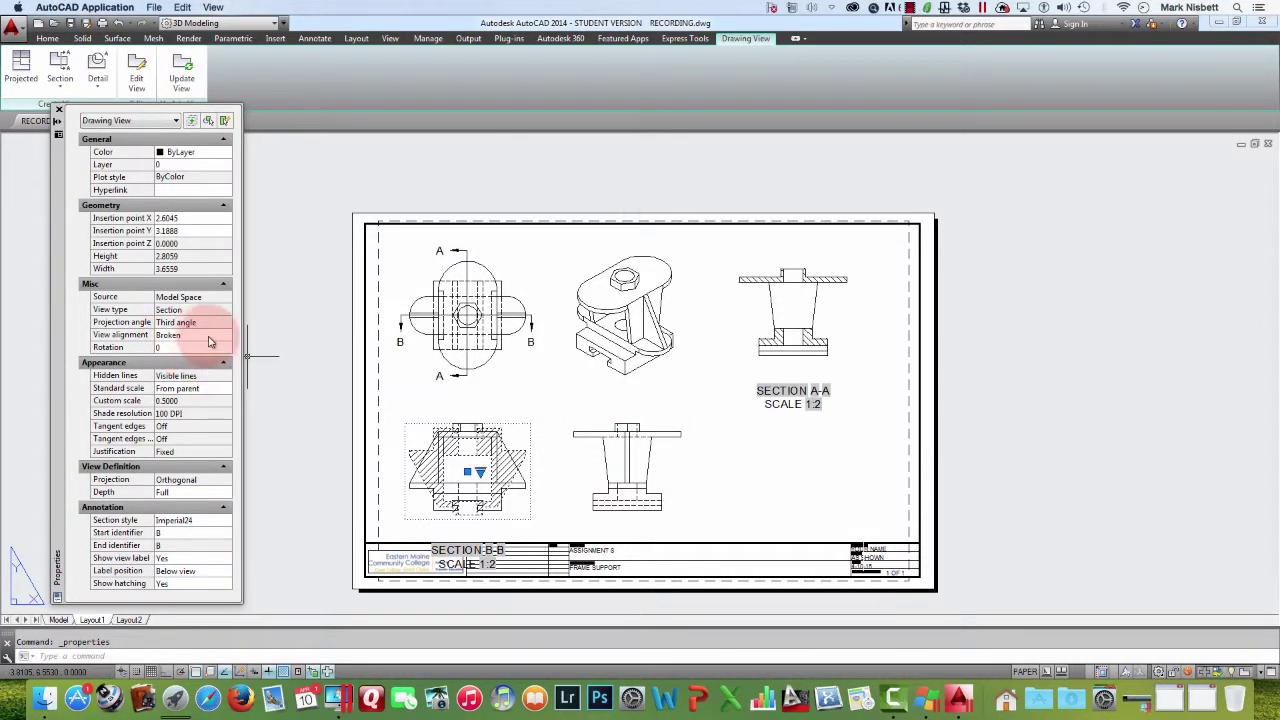
{"action": "left_click", "coordinate": [205, 336]}
{"action": "left_click", "coordinate": [195, 336]}
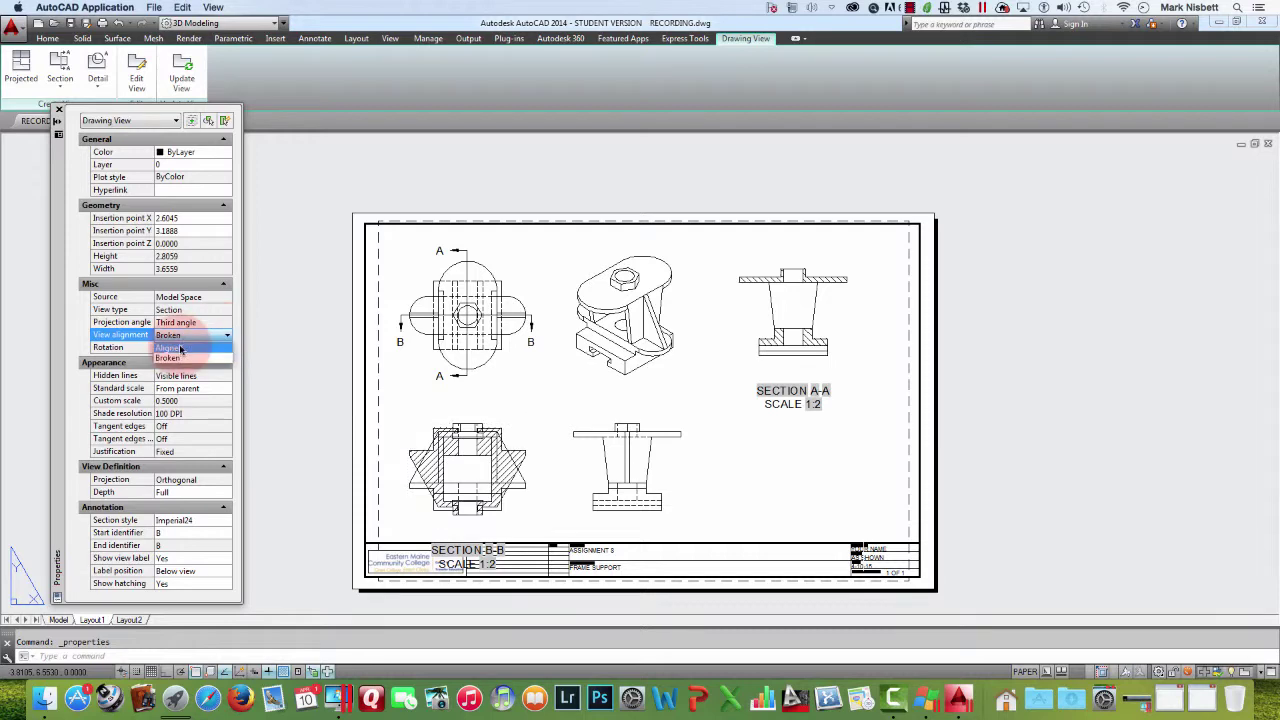
{"action": "left_click", "coordinate": [181, 348]}
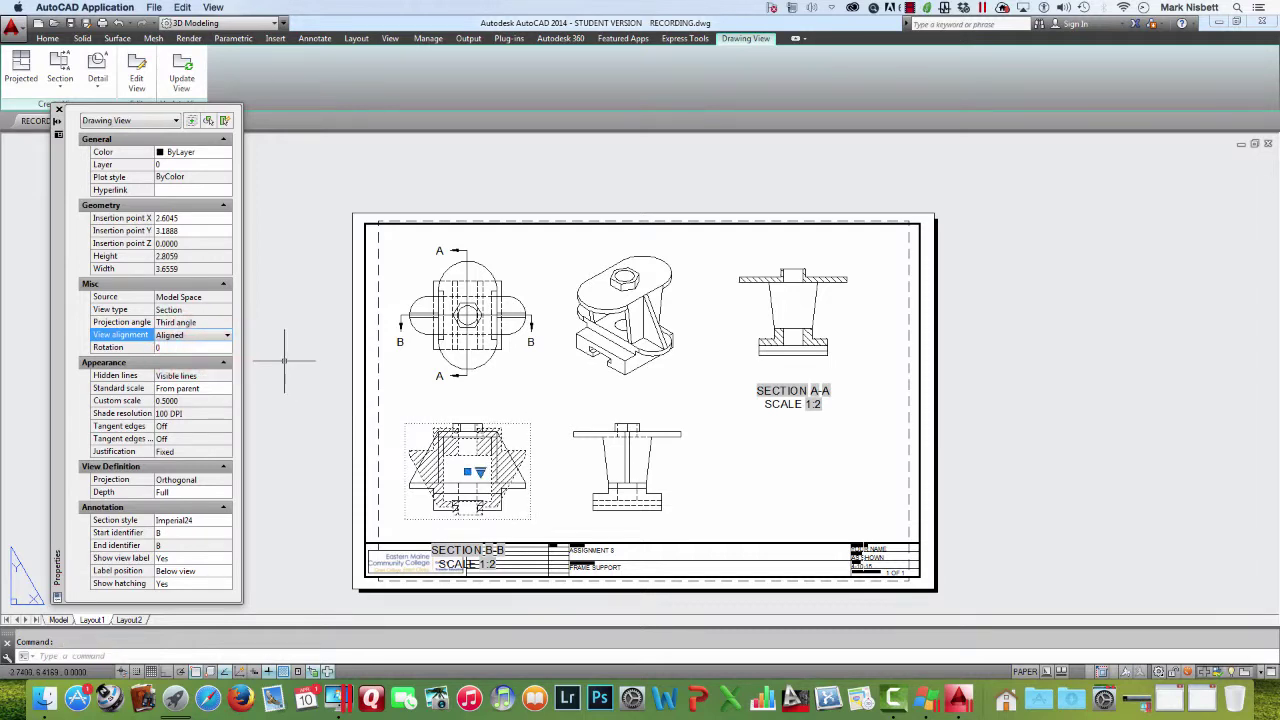
Try to move the aligned section view B-B toward the space below section A-A, and cancel the move
{"action": "key", "text": "Escape"}
{"action": "type", "text": "m"}
{"action": "key", "text": "Return"}
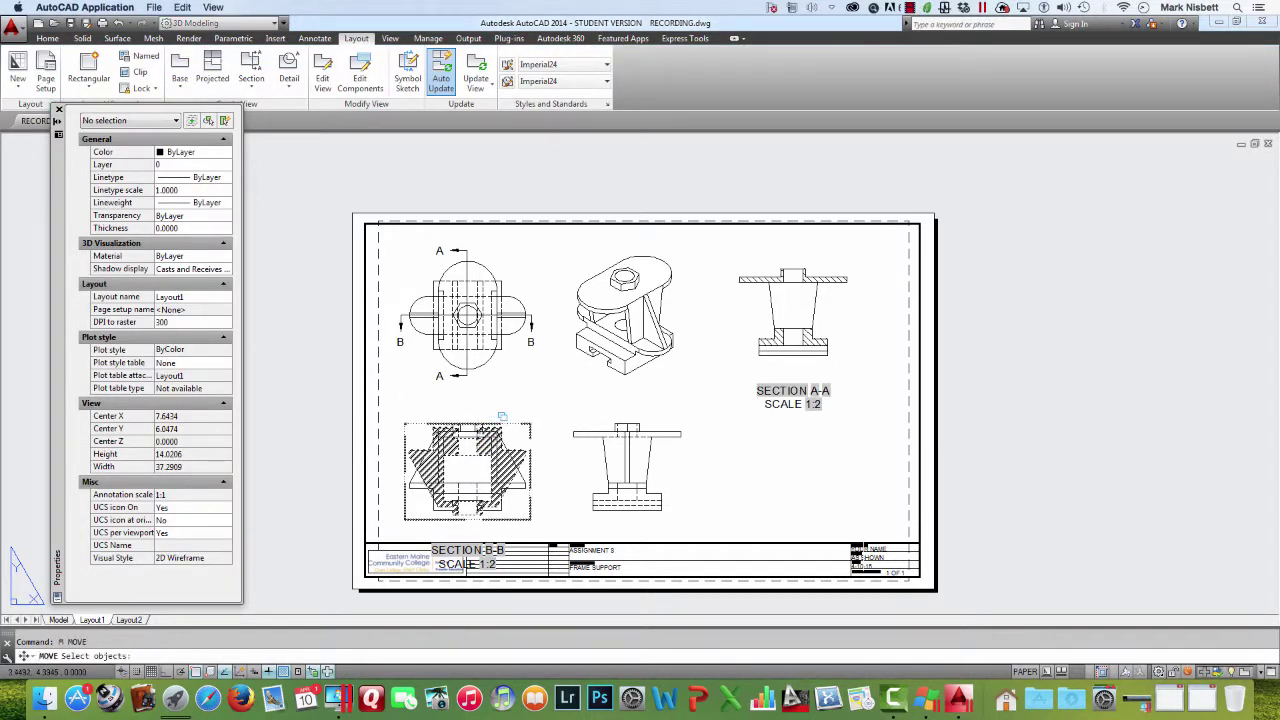
{"action": "left_click", "coordinate": [521, 427]}
{"action": "key", "text": "Return"}
{"action": "key", "text": "Return"}
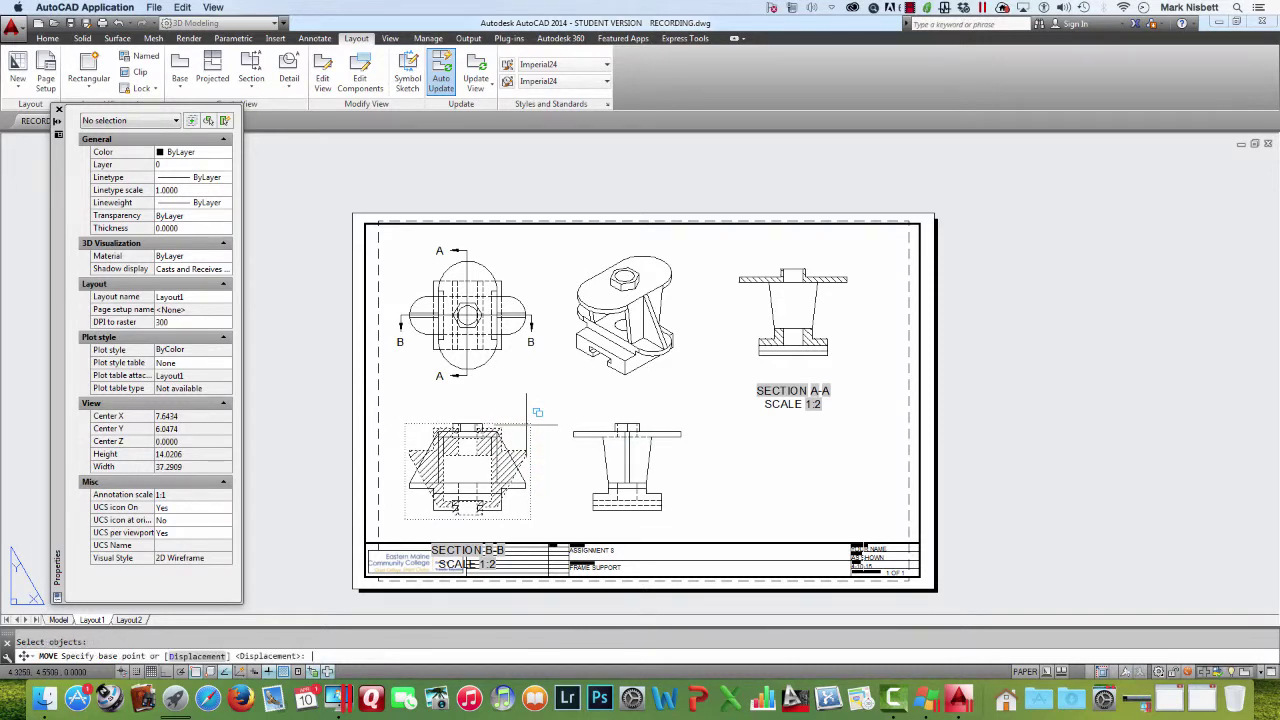
{"action": "left_click", "coordinate": [528, 421]}
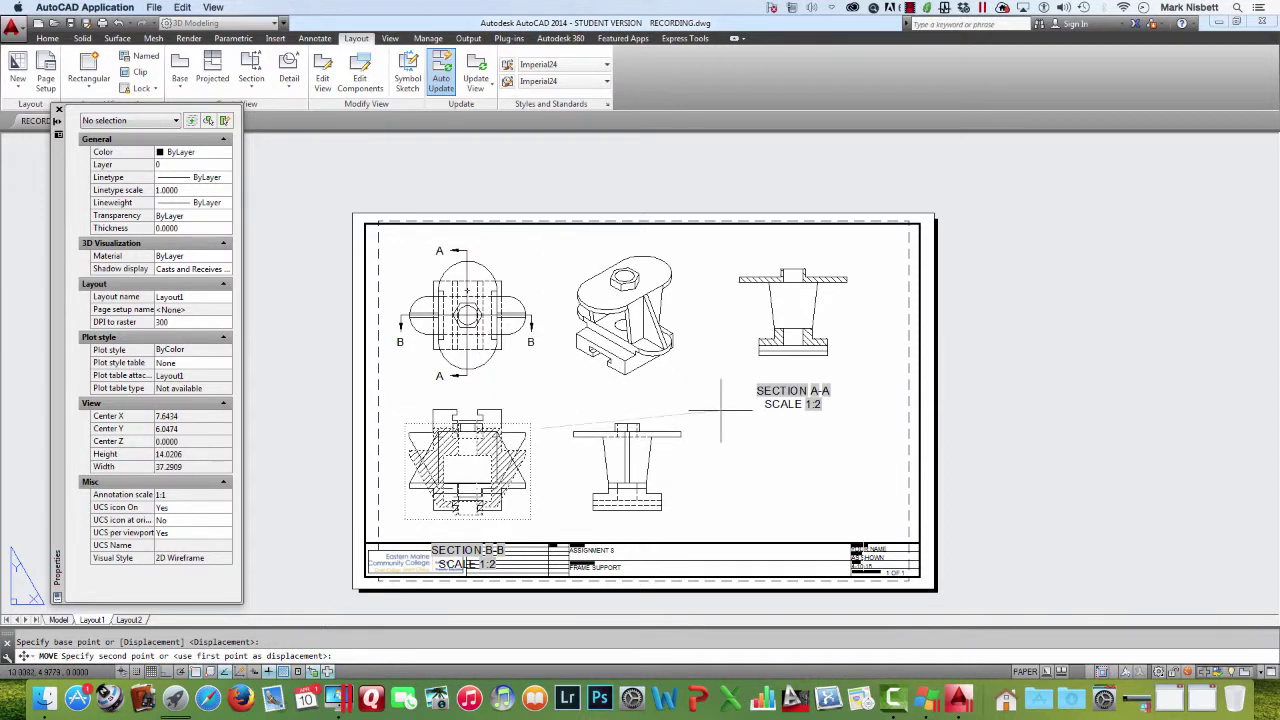
{"action": "key", "text": "Escape"}
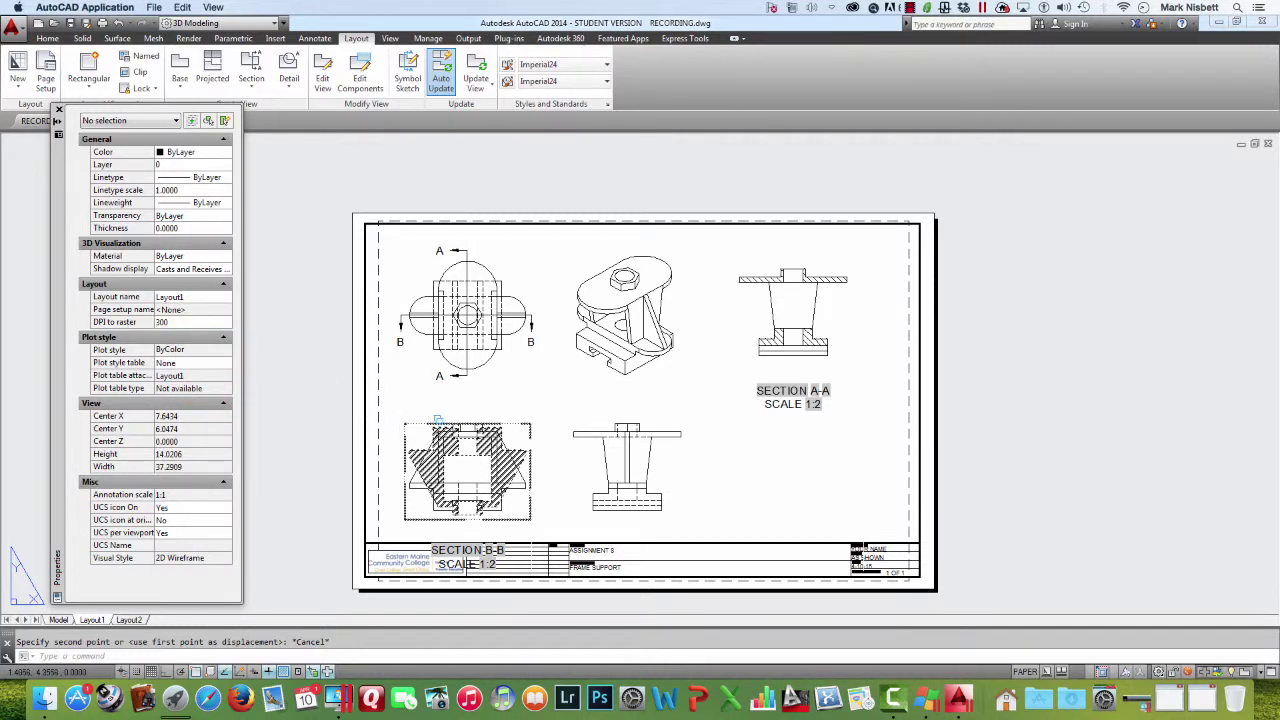
Set the view alignment of section view B-B over the front view to Broken and close its properties
{"action": "left_click", "coordinate": [427, 430]}
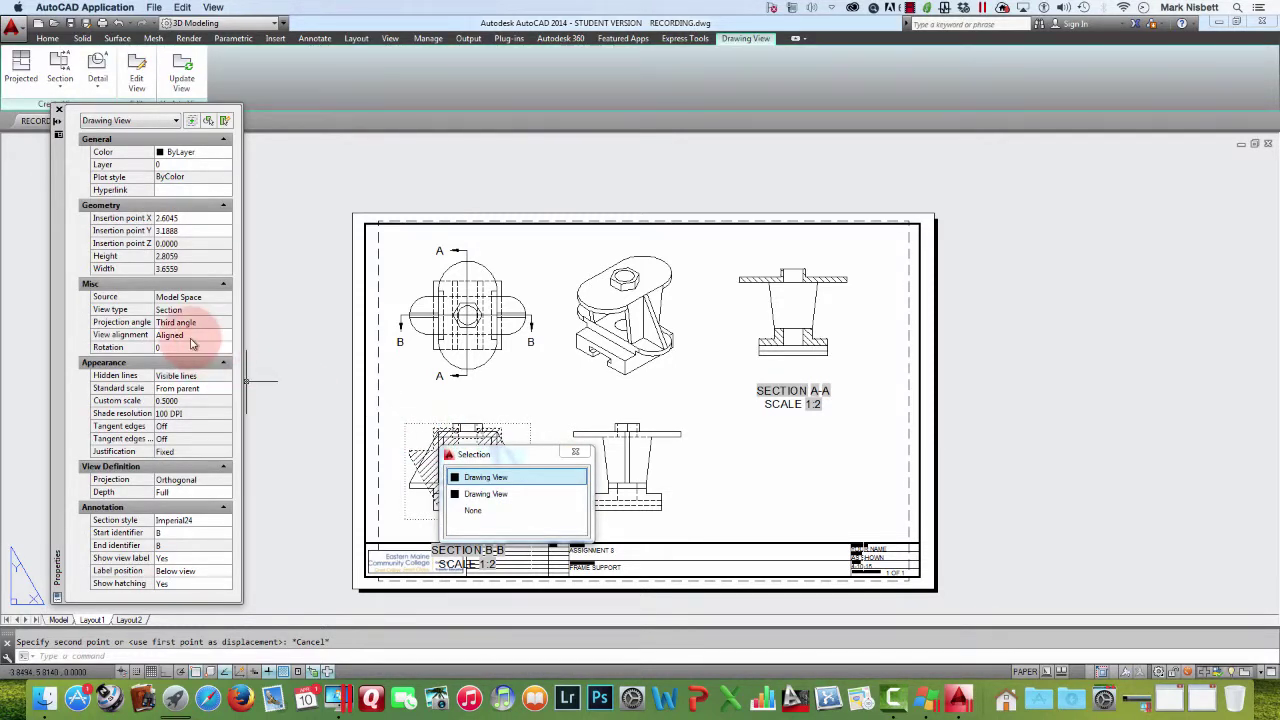
{"action": "left_click", "coordinate": [215, 335]}
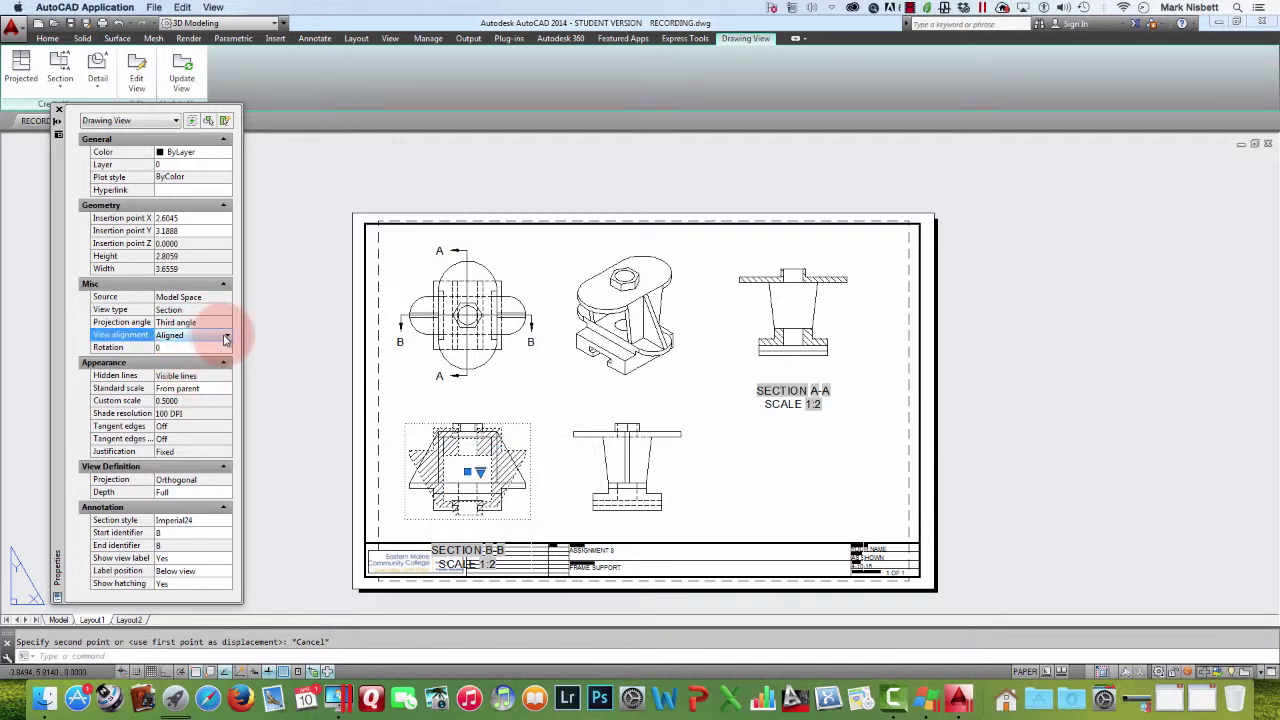
{"action": "left_click", "coordinate": [227, 335]}
{"action": "left_click", "coordinate": [168, 359]}
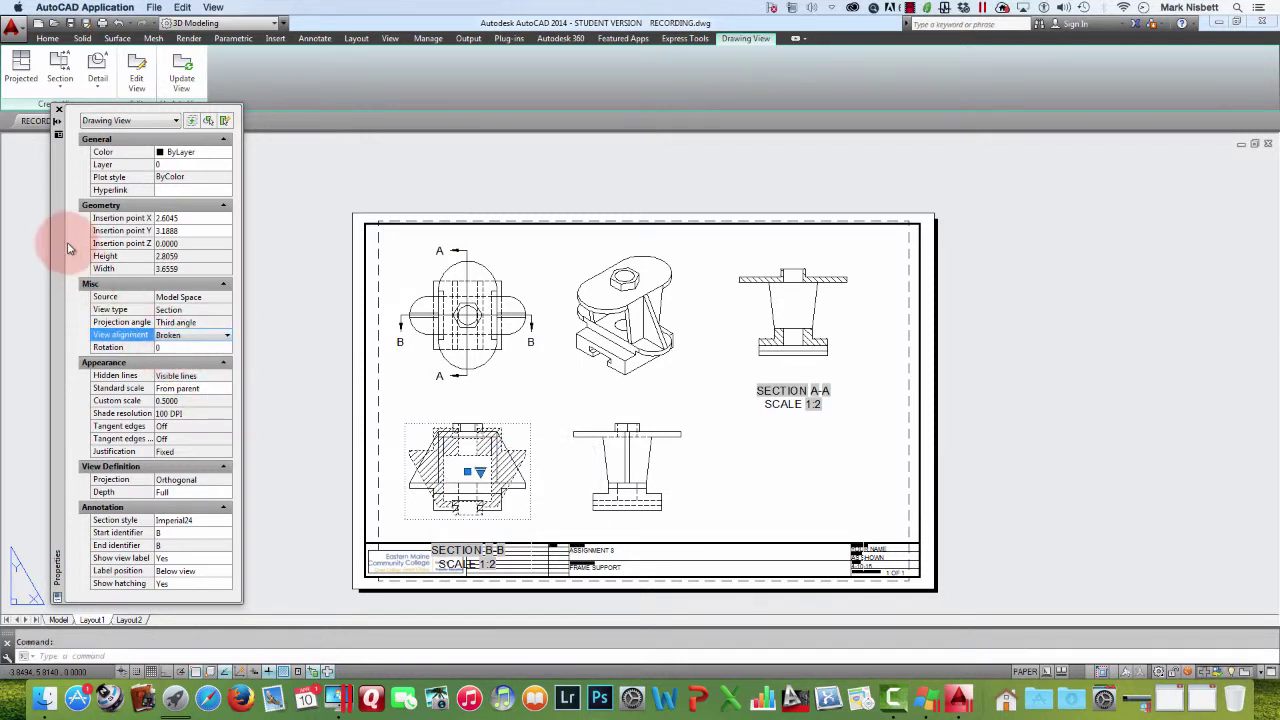
{"action": "left_click", "coordinate": [57, 111]}
{"action": "key", "text": "Escape"}
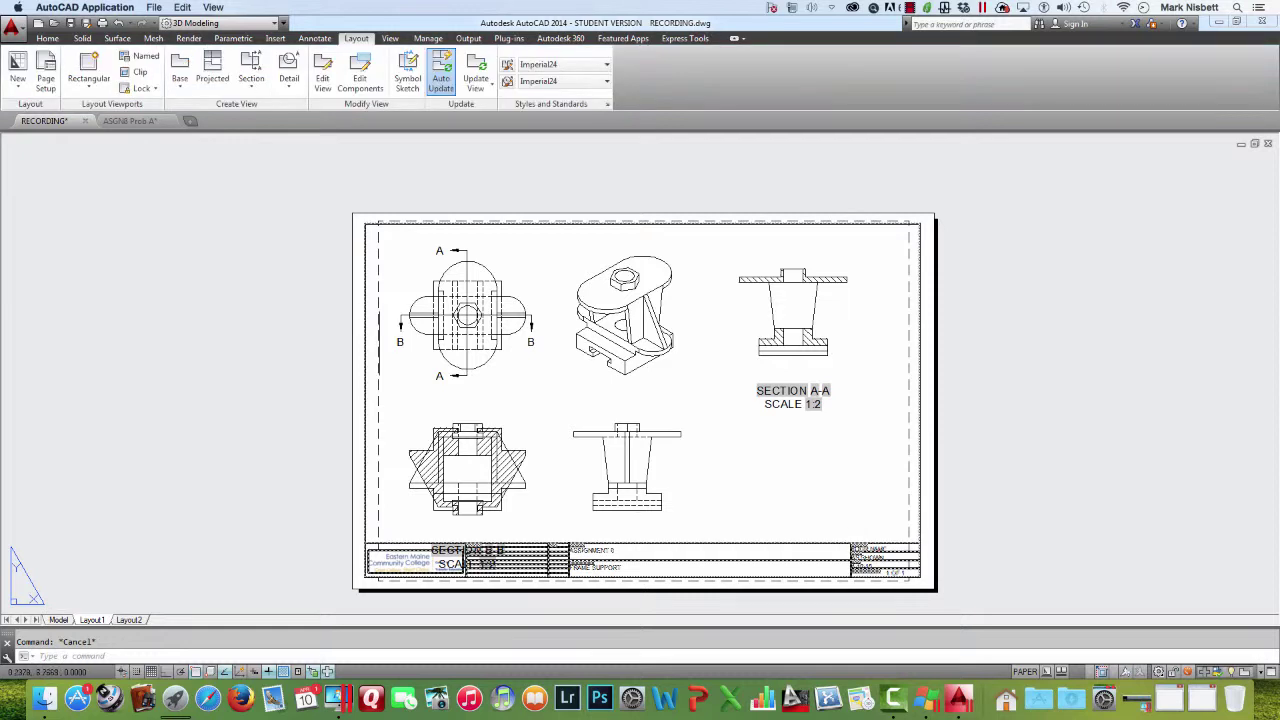
{"action": "type", "text": "m"}
{"action": "key", "text": "Return"}
{"action": "left_click", "coordinate": [537, 440]}
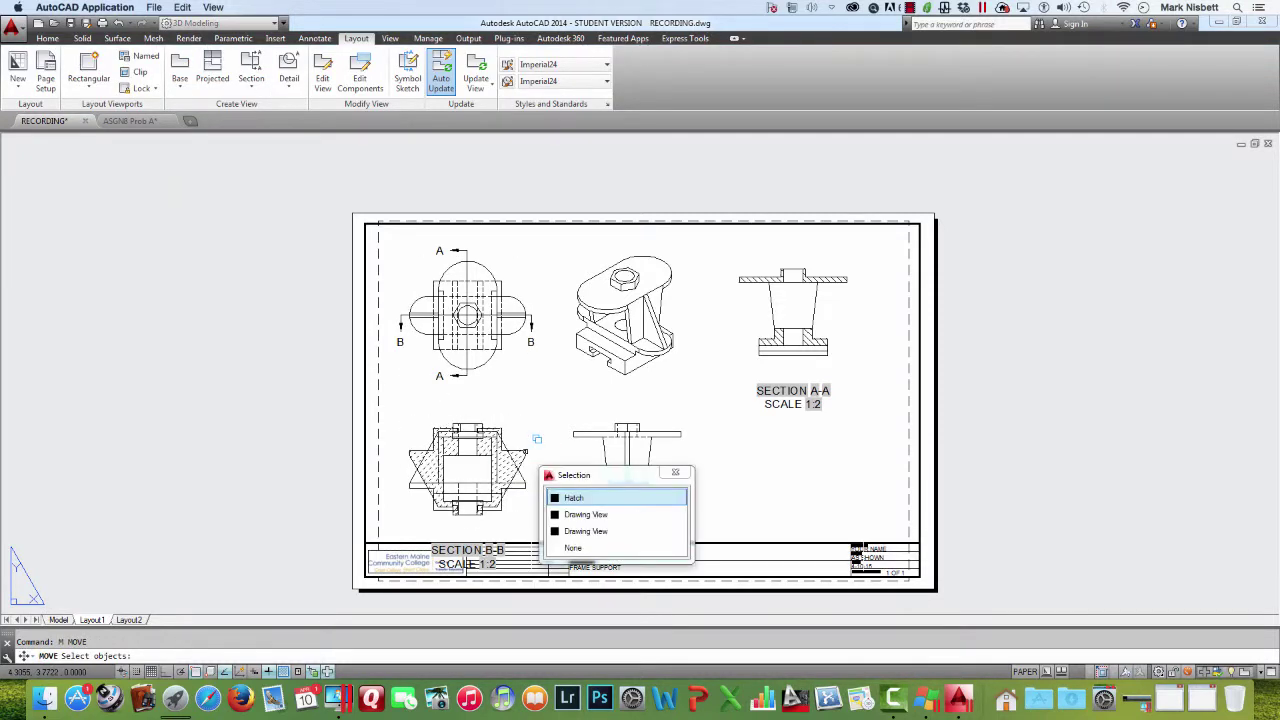
{"action": "key", "text": "Escape"}
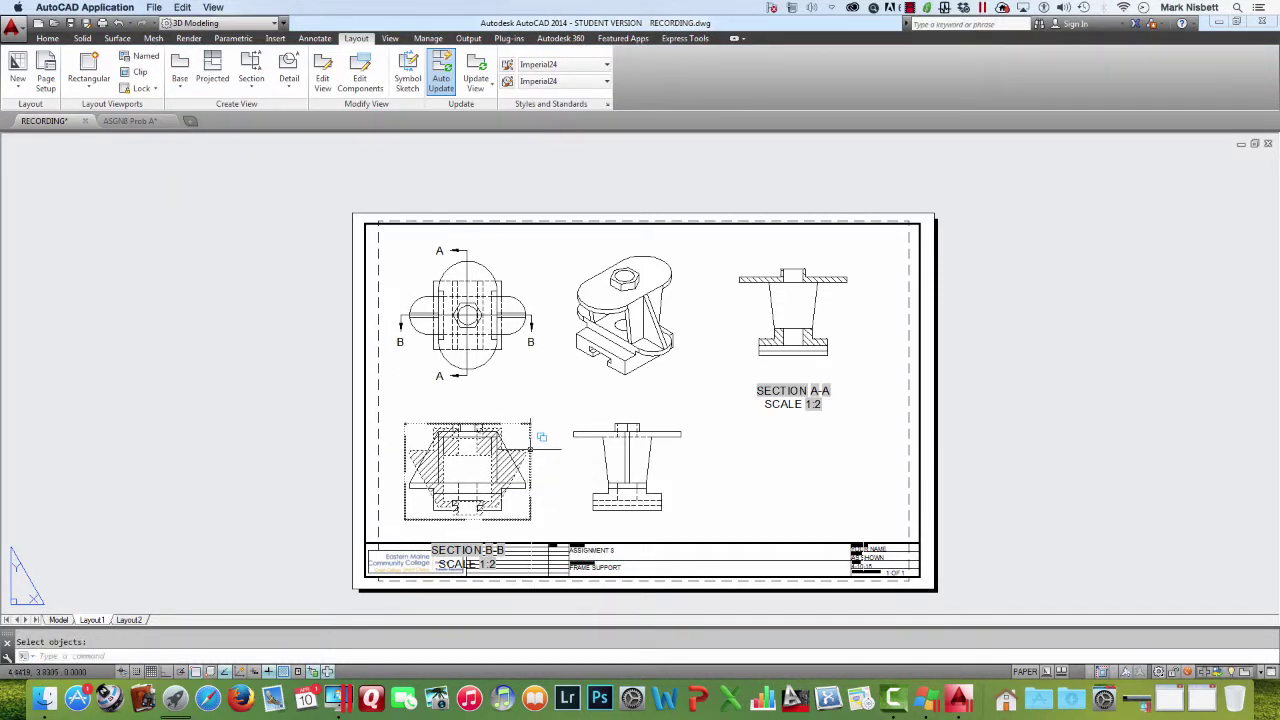
{"action": "key", "text": "Escape"}
Move section view B-B off the front view to the open space below section A-A
{"action": "type", "text": "m"}
{"action": "key", "text": "Return"}
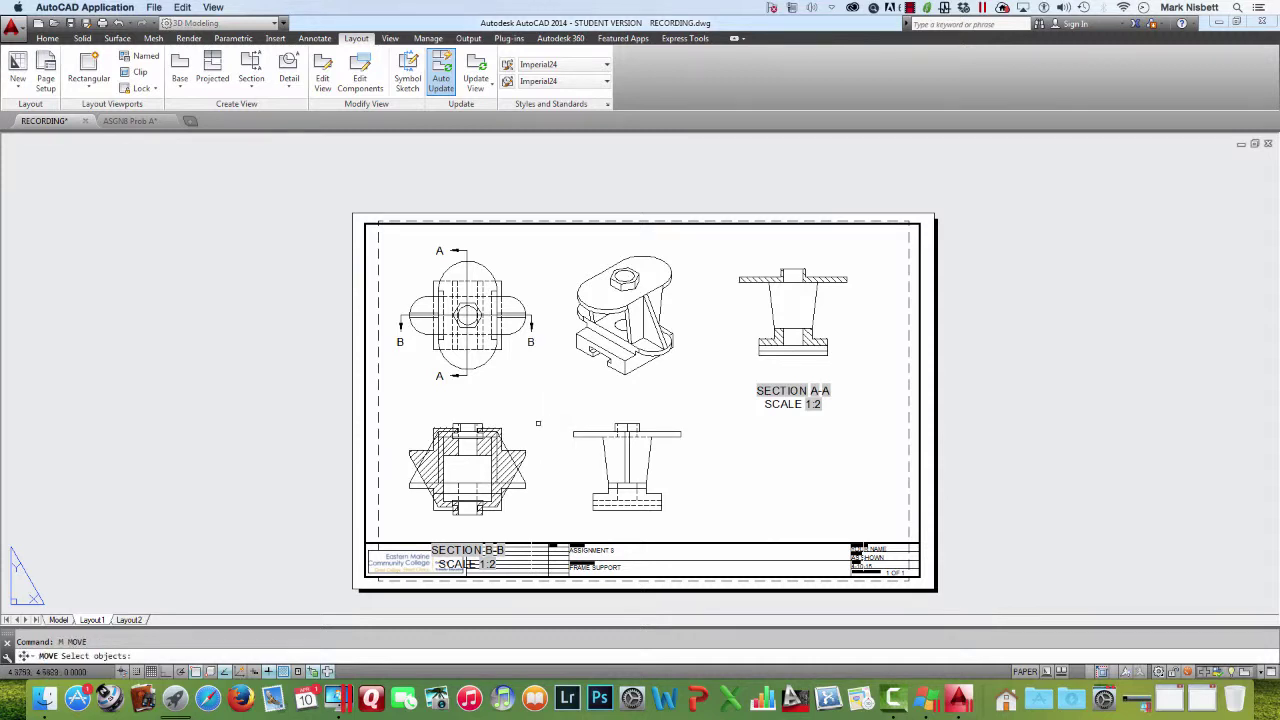
{"action": "left_click", "coordinate": [536, 421]}
{"action": "key", "text": "Return"}
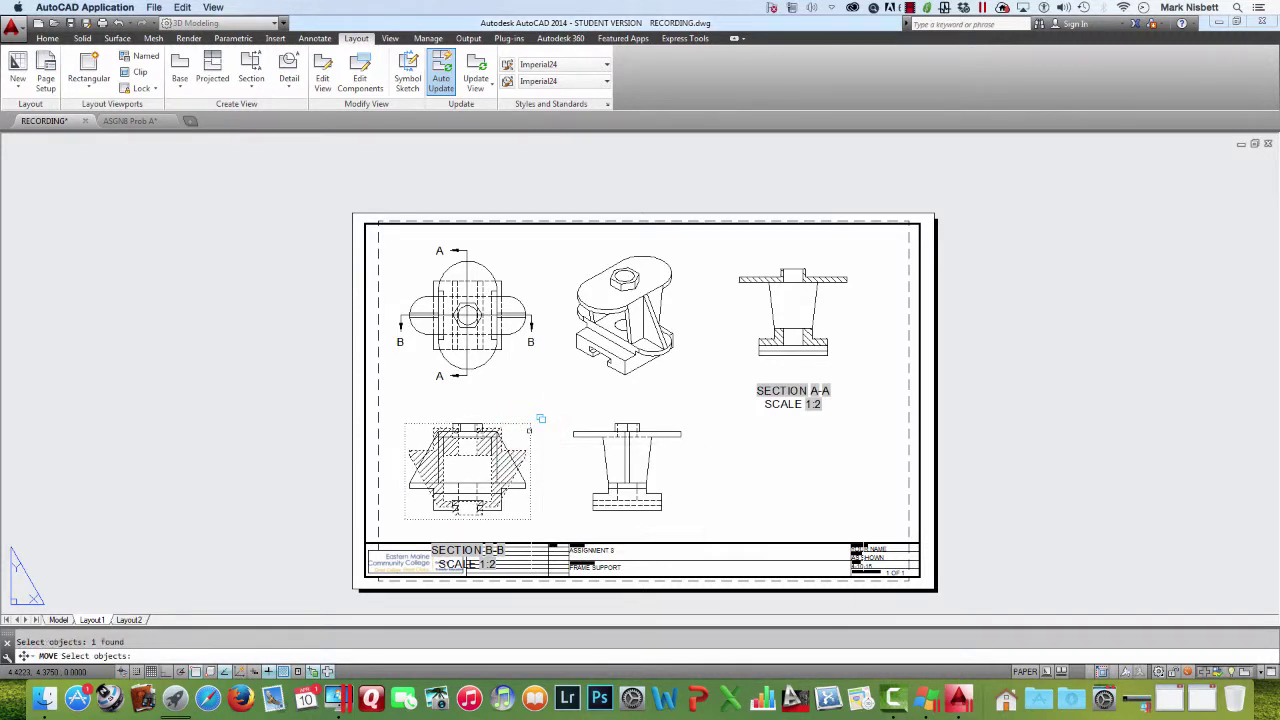
{"action": "key", "text": "Return"}
{"action": "left_click", "coordinate": [505, 437]}
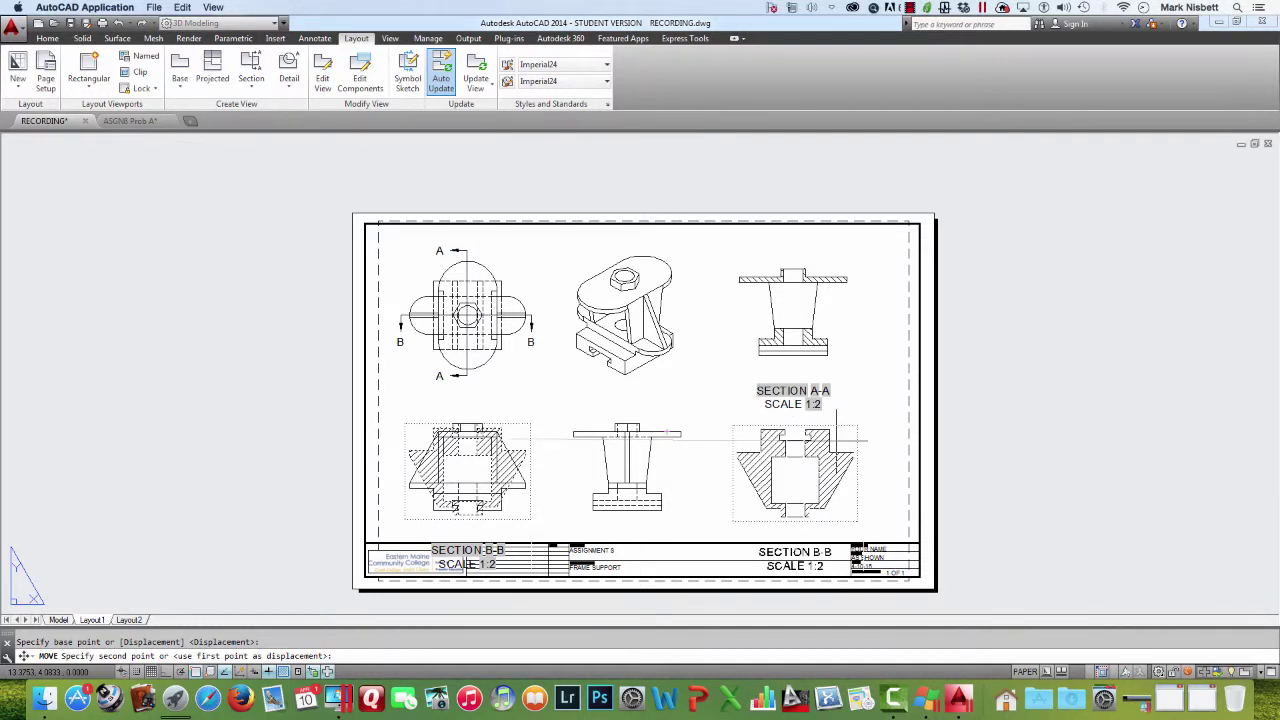
{"action": "left_click", "coordinate": [836, 438]}
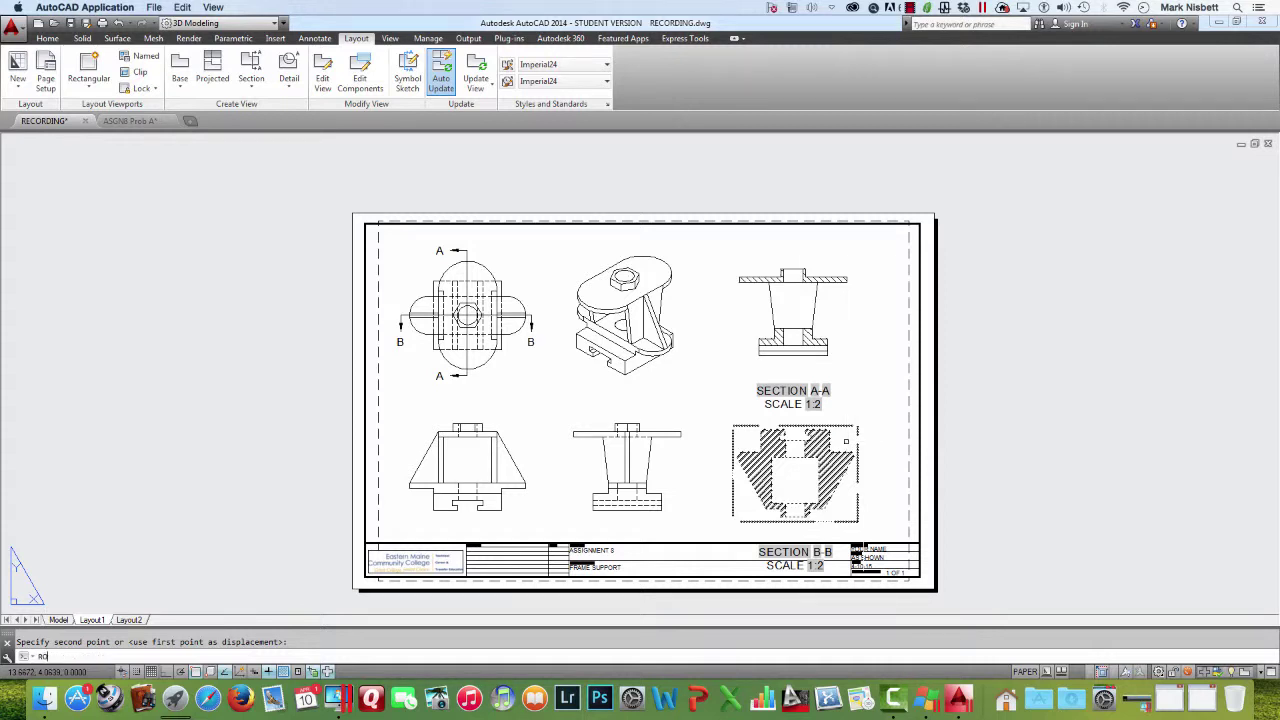
Rotate section view B-B 180 degrees about its centre with Ortho on, so the part stands upright
{"action": "key", "text": "Return"}
{"action": "left_click", "coordinate": [832, 440]}
{"action": "key", "text": "Return"}
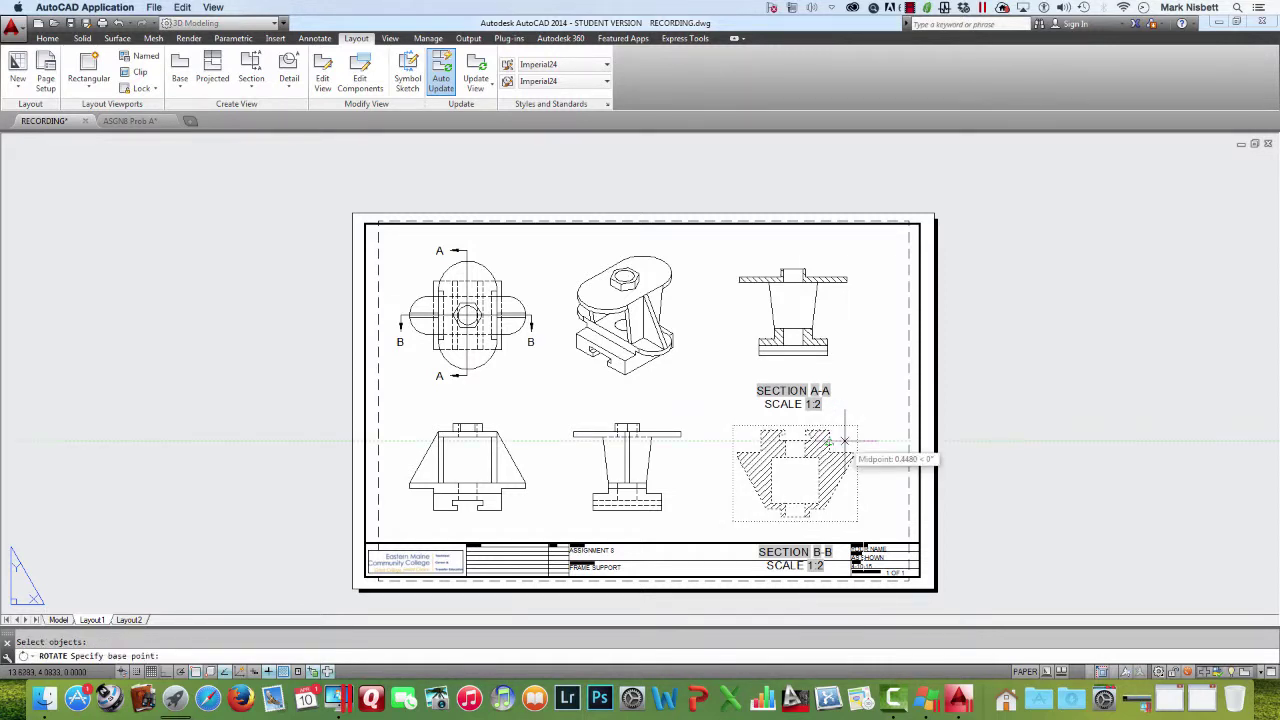
{"action": "left_click", "coordinate": [796, 472]}
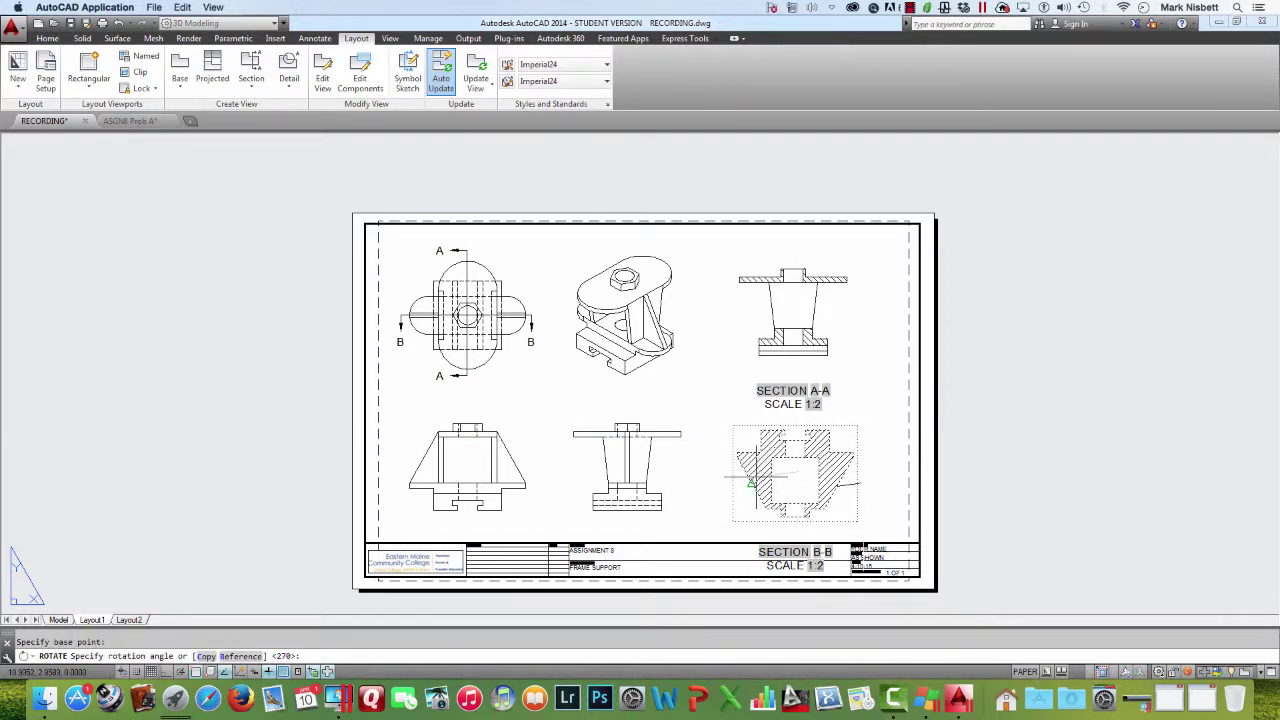
{"action": "left_click", "coordinate": [166, 671]}
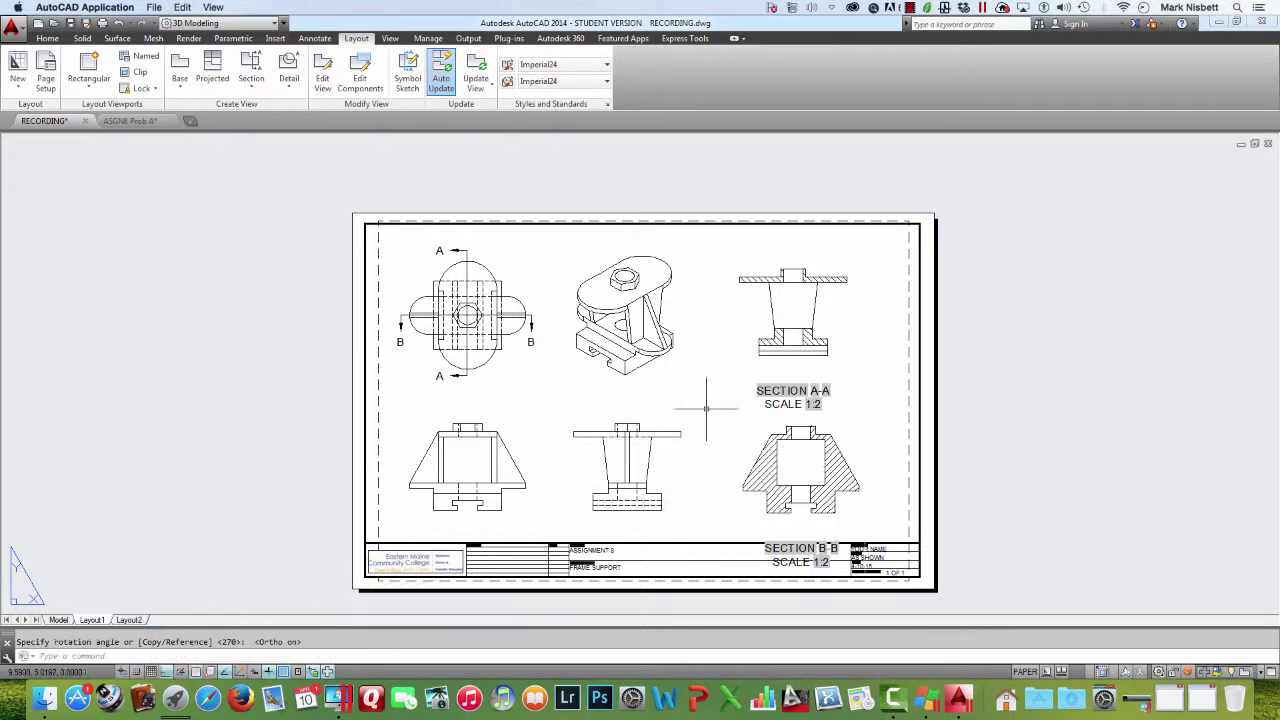
{"action": "left_click", "coordinate": [896, 436]}
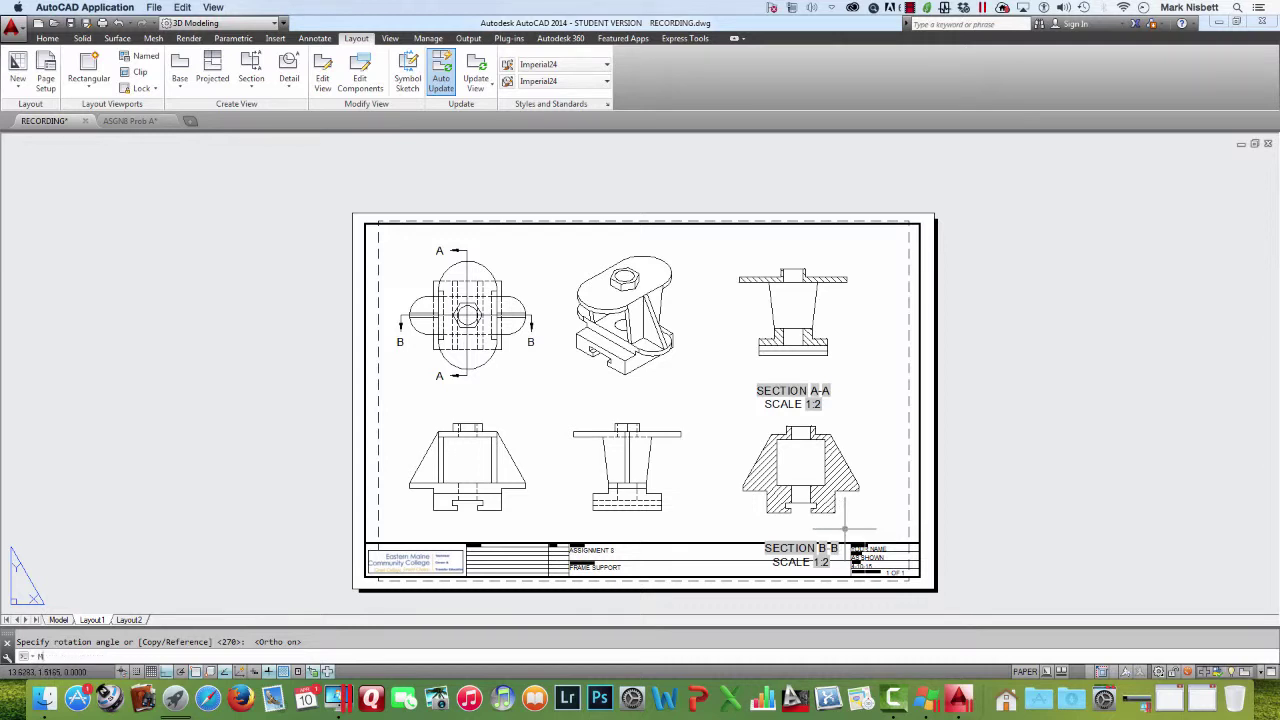
Move the SECTION B-B label straight up, out of the title block, to the bottom edge of its view
{"action": "type", "text": "M"}
{"action": "key", "text": "Return"}
{"action": "key", "text": "Return"}
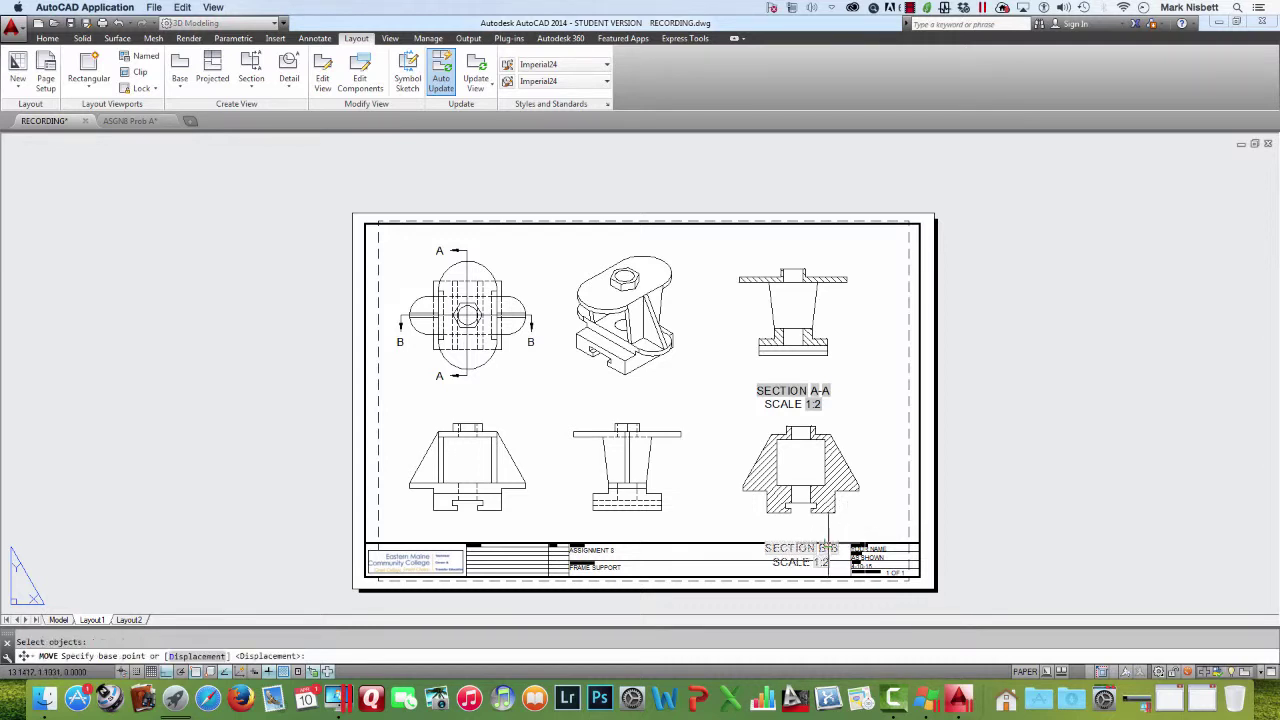
{"action": "left_click", "coordinate": [866, 532]}
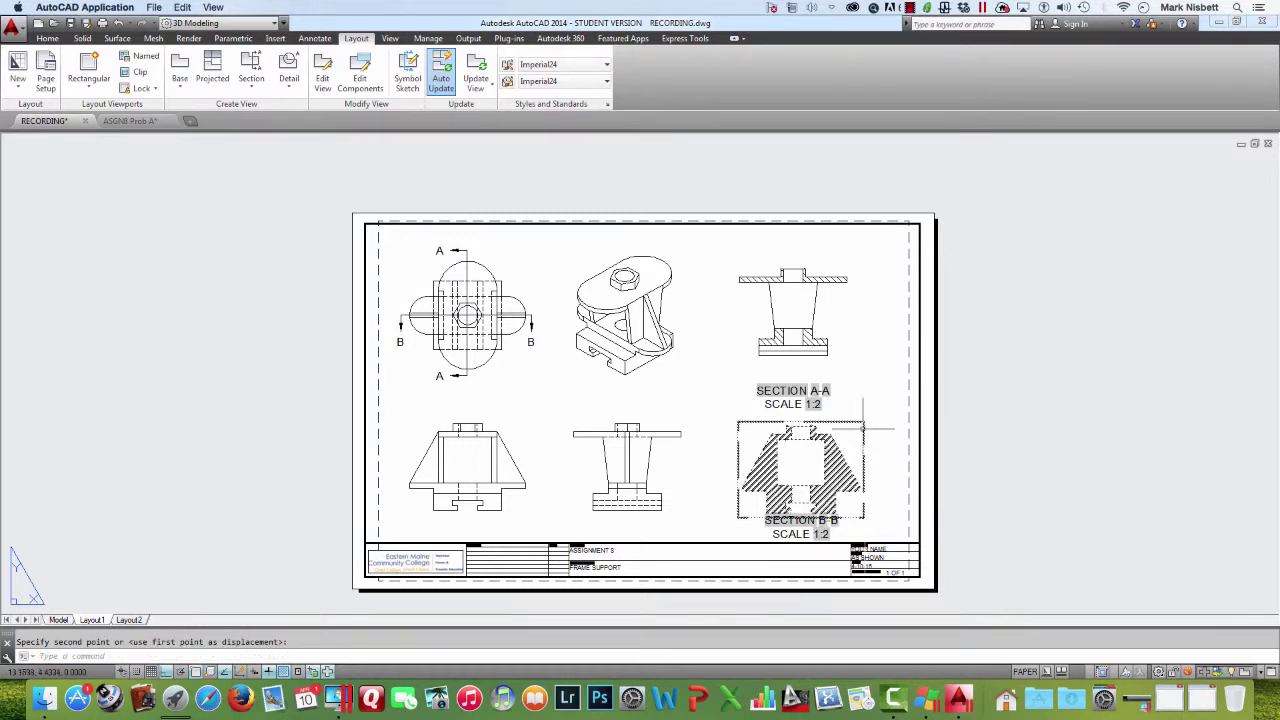
{"action": "key", "text": "Escape"}
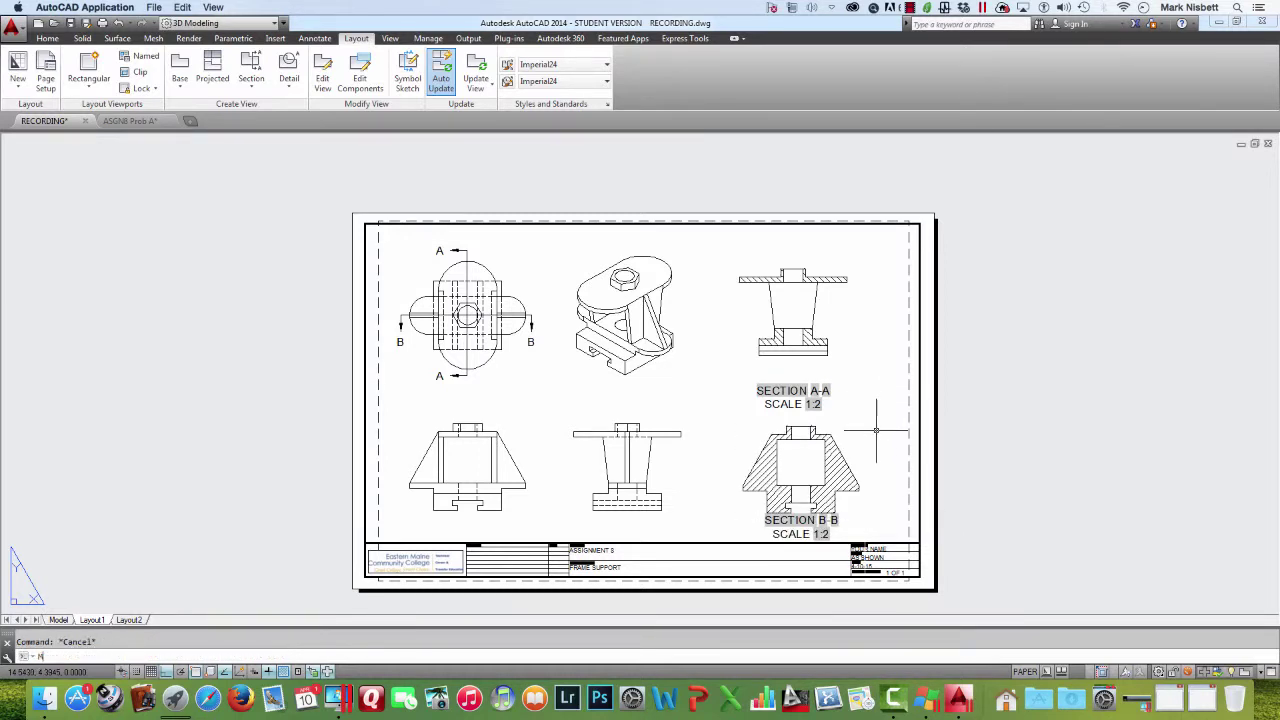
Move section view B-B straight up by about 0.25 toward section A-A
{"action": "type", "text": "M"}
{"action": "key", "text": "Return"}
{"action": "left_click", "coordinate": [857, 455]}
{"action": "key", "text": "Return"}
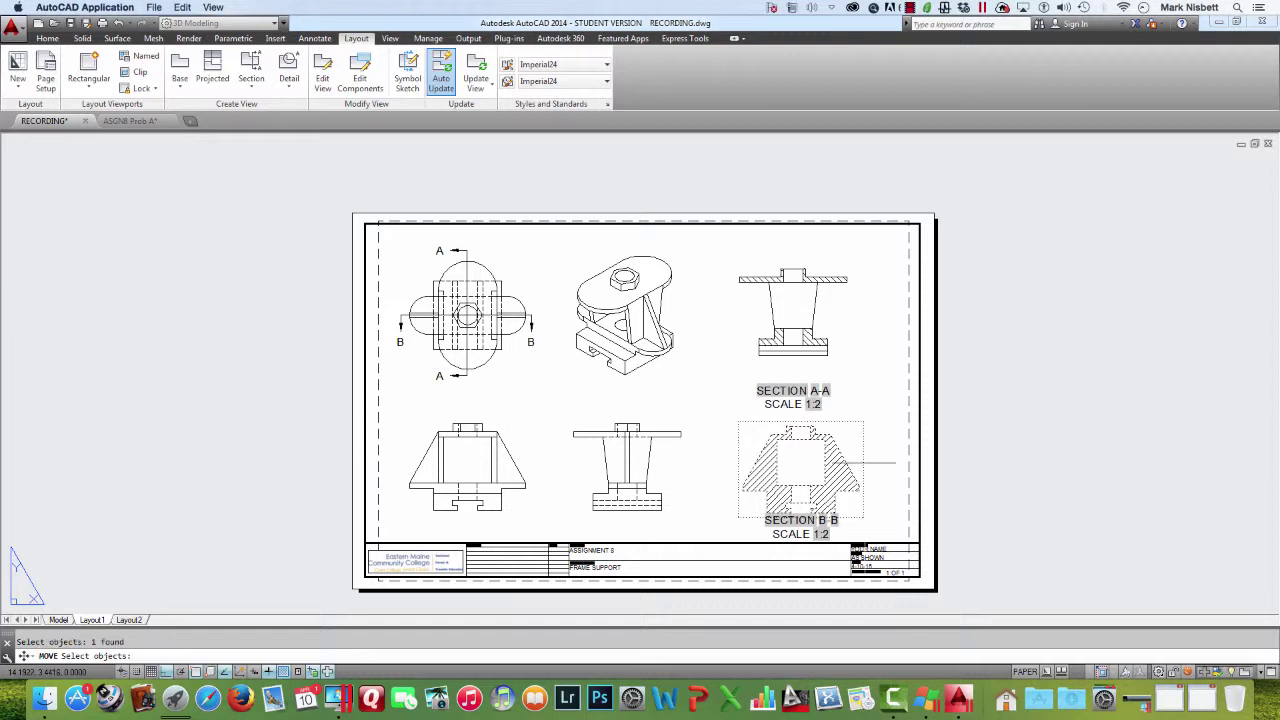
{"action": "left_click", "coordinate": [880, 470]}
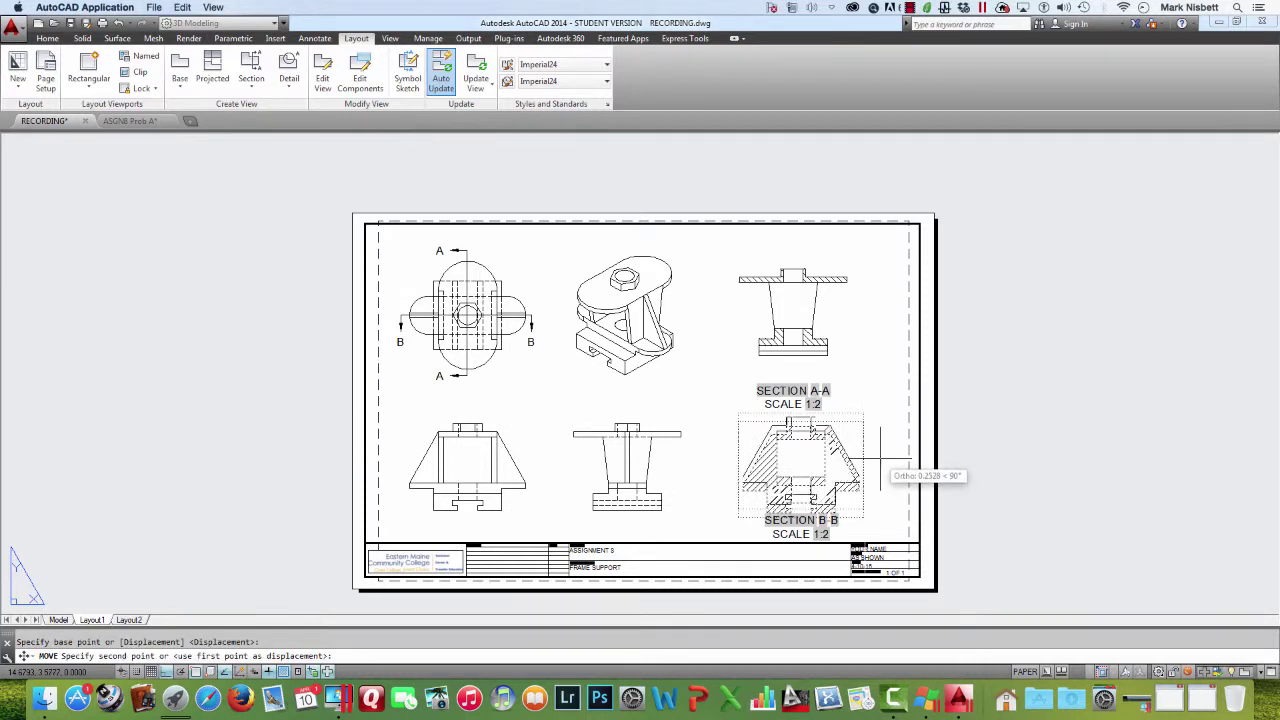
{"action": "left_click", "coordinate": [880, 458]}
Move the SECTION B-B label slightly down so it clears the bottom of its view
{"action": "key", "text": "Return"}
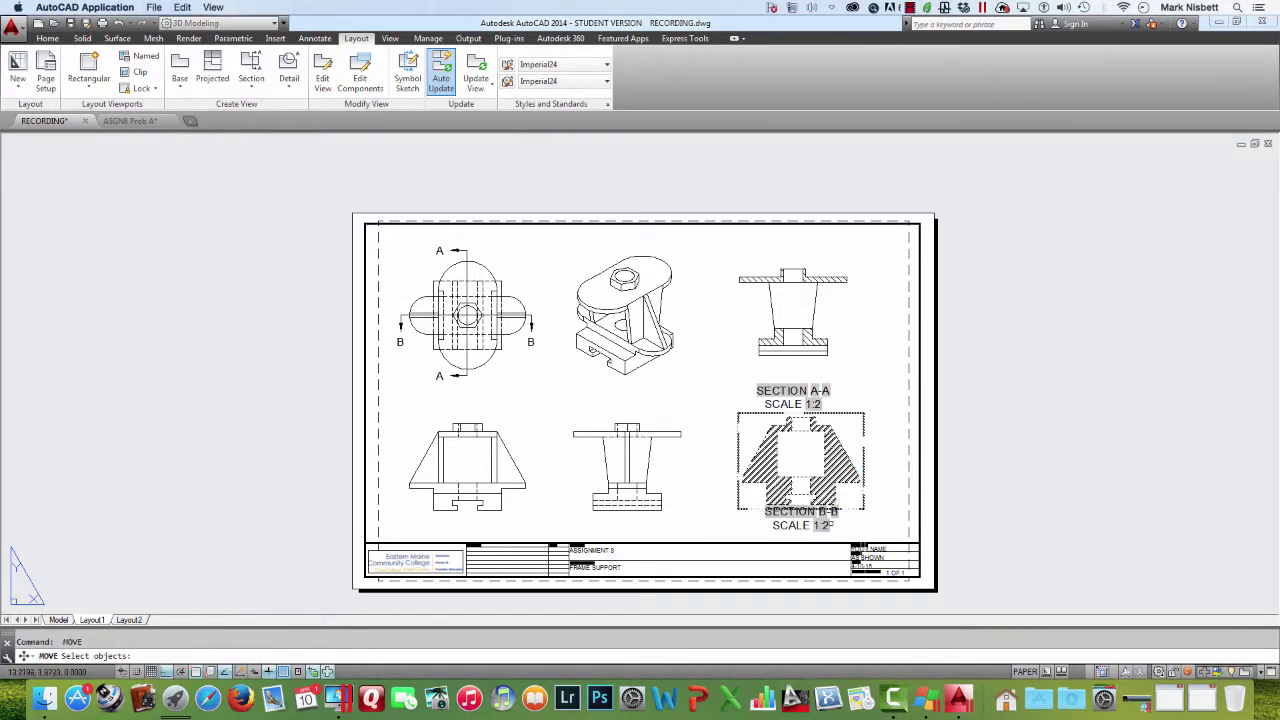
{"action": "left_click", "coordinate": [825, 524]}
{"action": "key", "text": "Return"}
{"action": "left_click", "coordinate": [882, 501]}
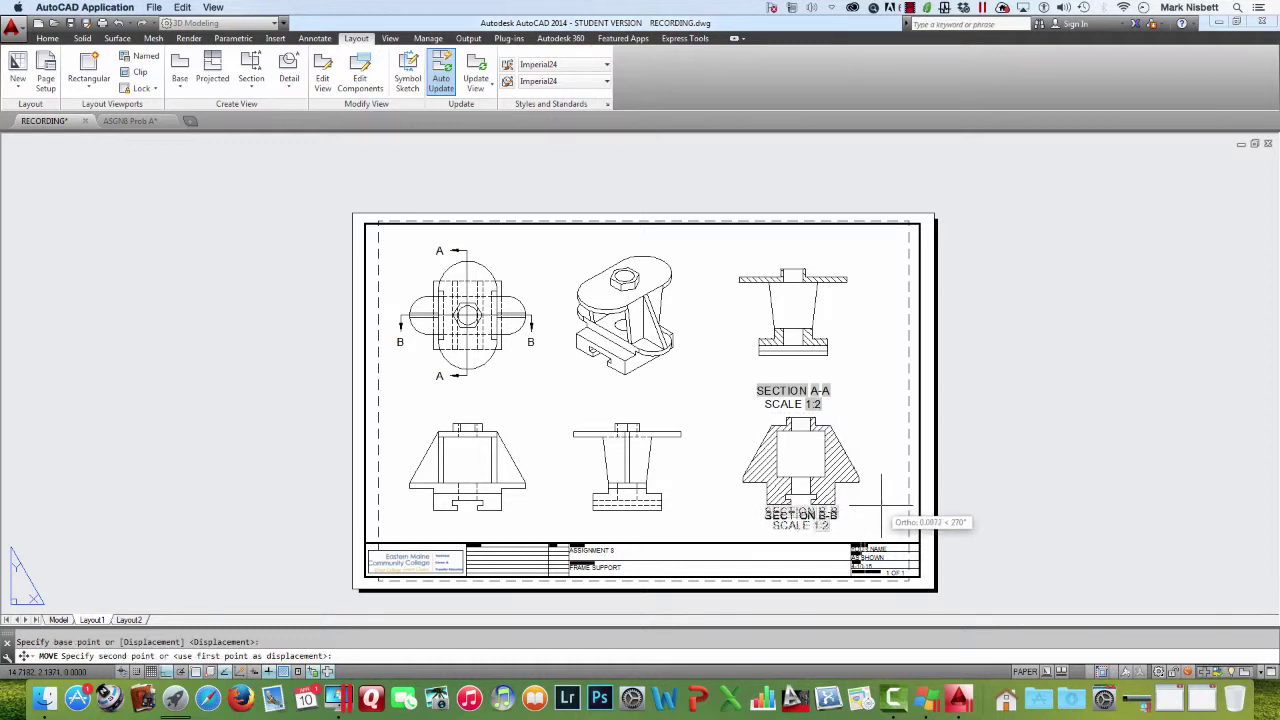
{"action": "left_click", "coordinate": [868, 416]}
Move the SECTION A-A label straight up so it sits just below its section view
{"action": "key", "text": "Return"}
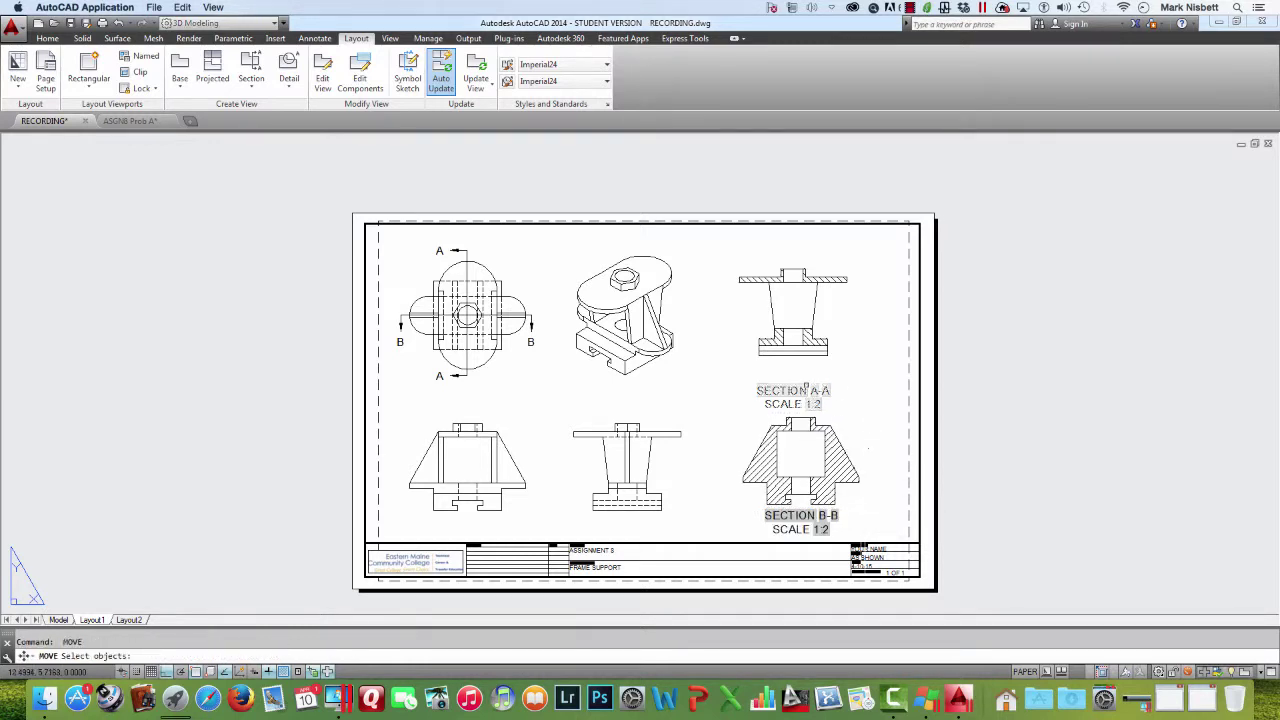
{"action": "key", "text": "Return"}
{"action": "left_click", "coordinate": [859, 405]}
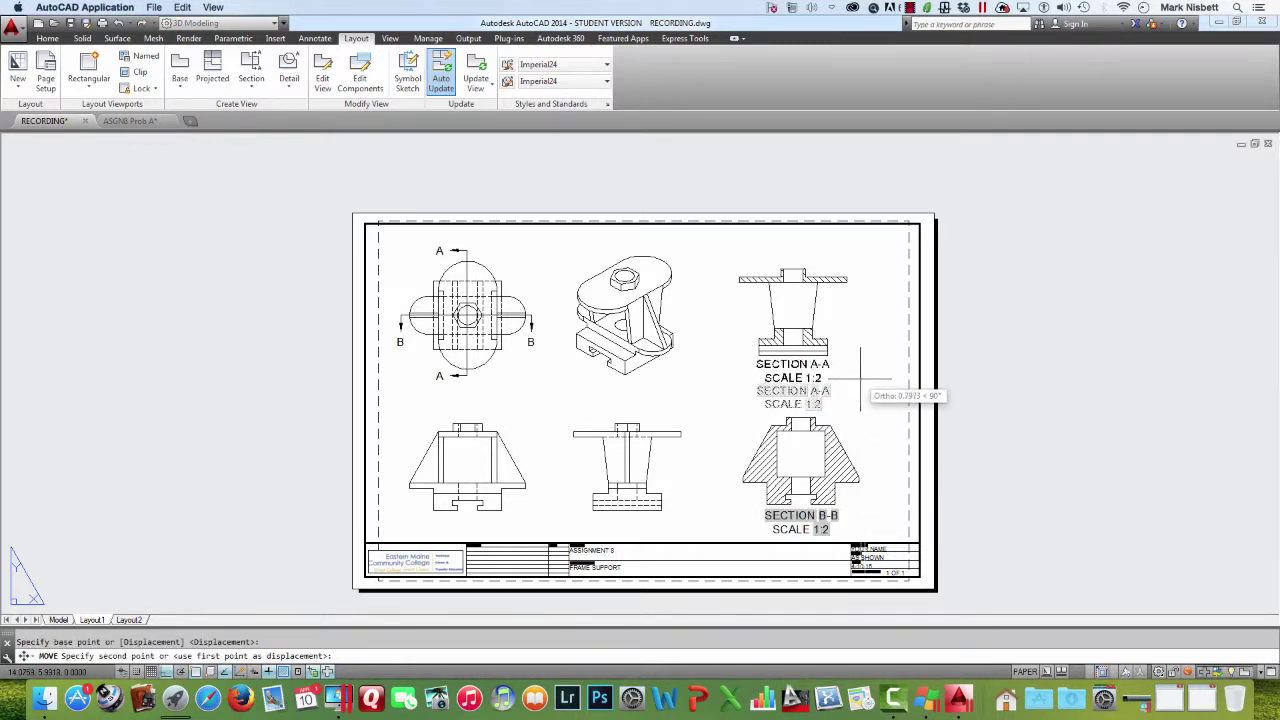
{"action": "left_click", "coordinate": [859, 382]}
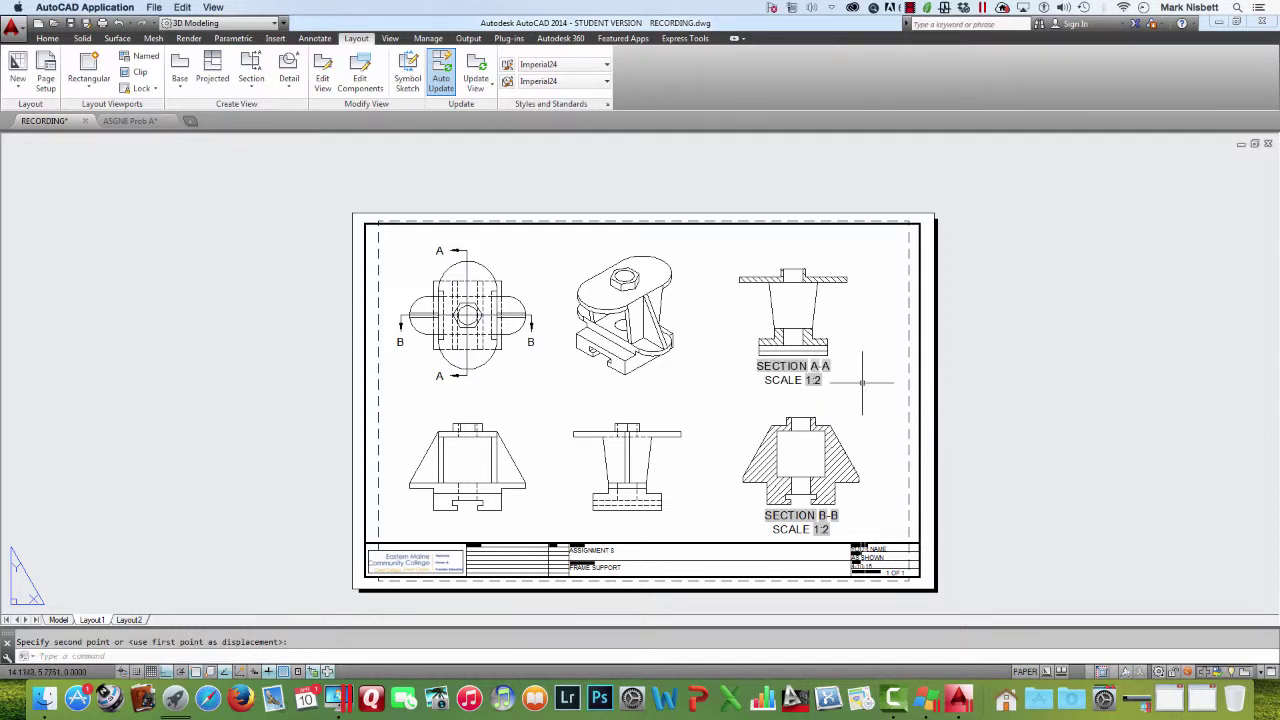
{"action": "key", "text": "Escape"}
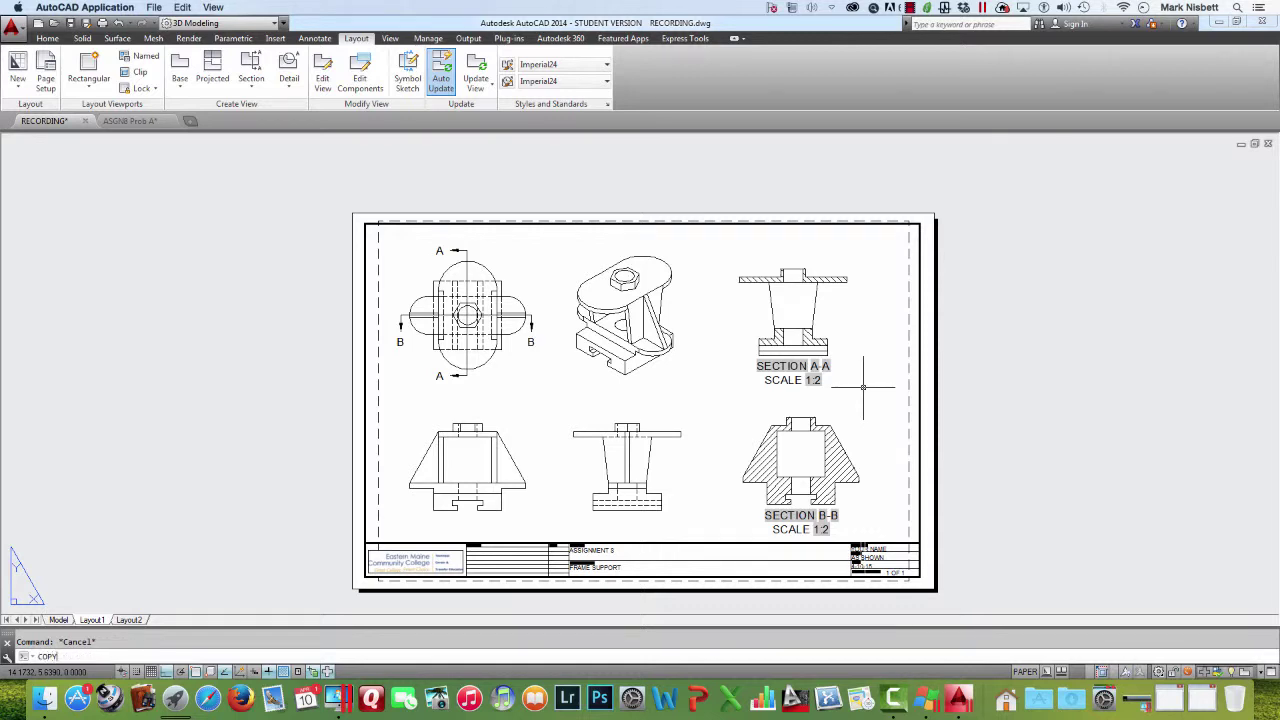
Copy the SECTION A-A label below the isometric, side, front and top views, with Ortho off for free placement
{"action": "key", "text": "Return"}
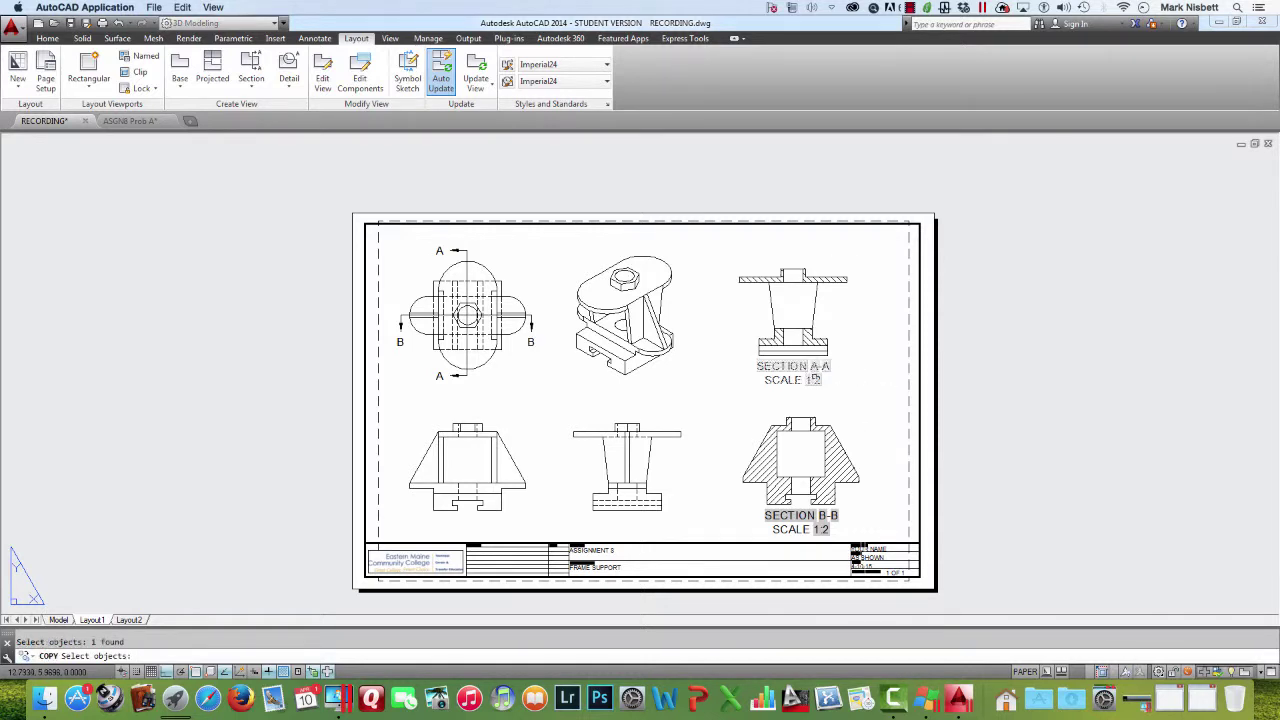
{"action": "key", "text": "Return"}
{"action": "left_click", "coordinate": [808, 374]}
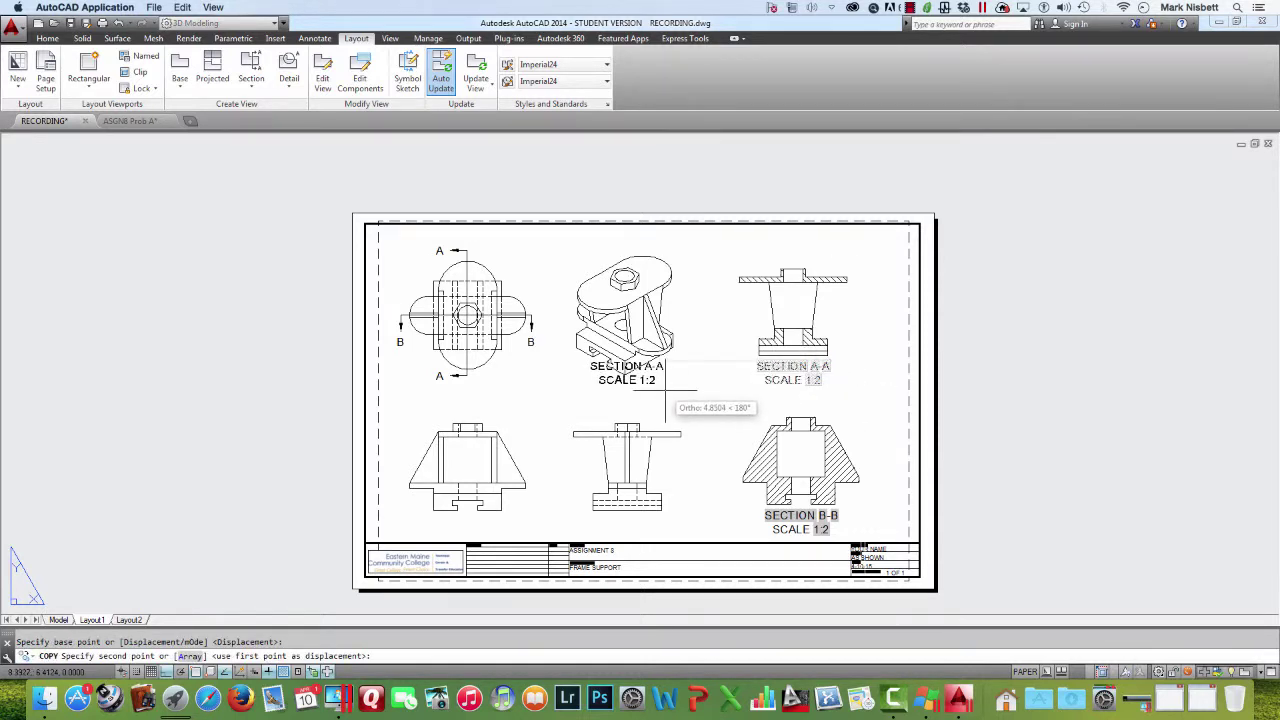
{"action": "left_click", "coordinate": [168, 672]}
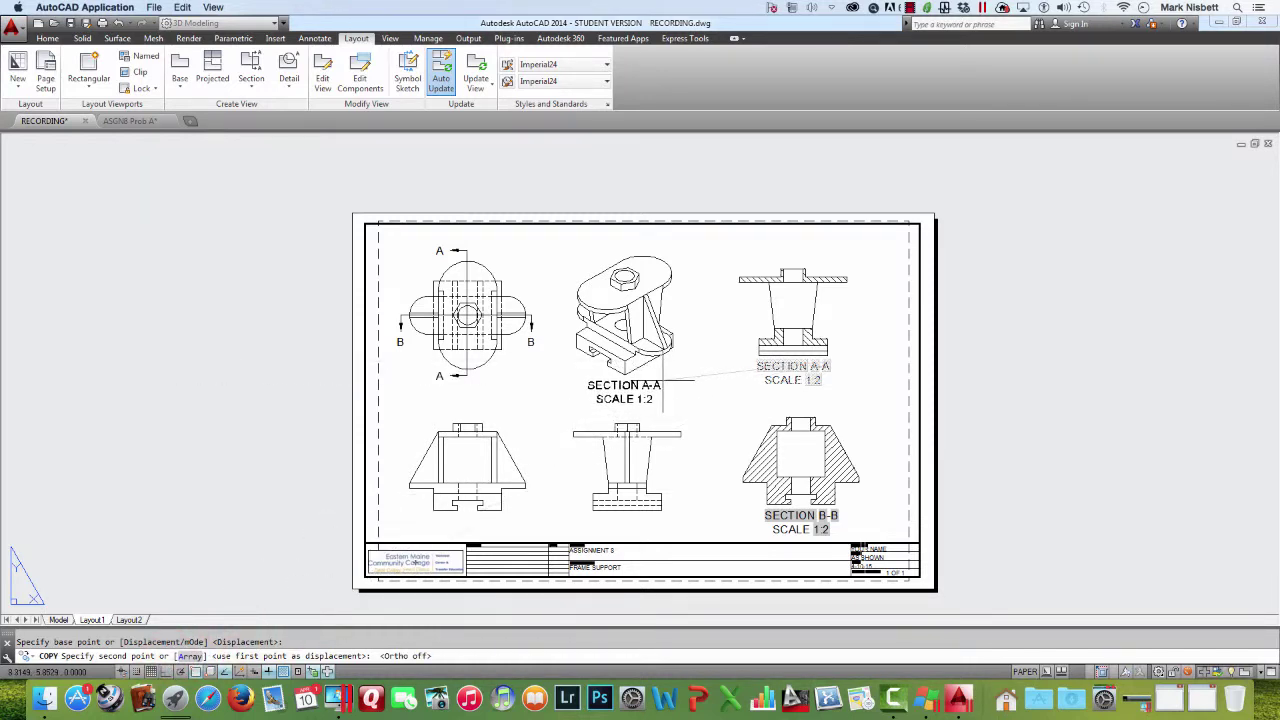
{"action": "left_click", "coordinate": [663, 380]}
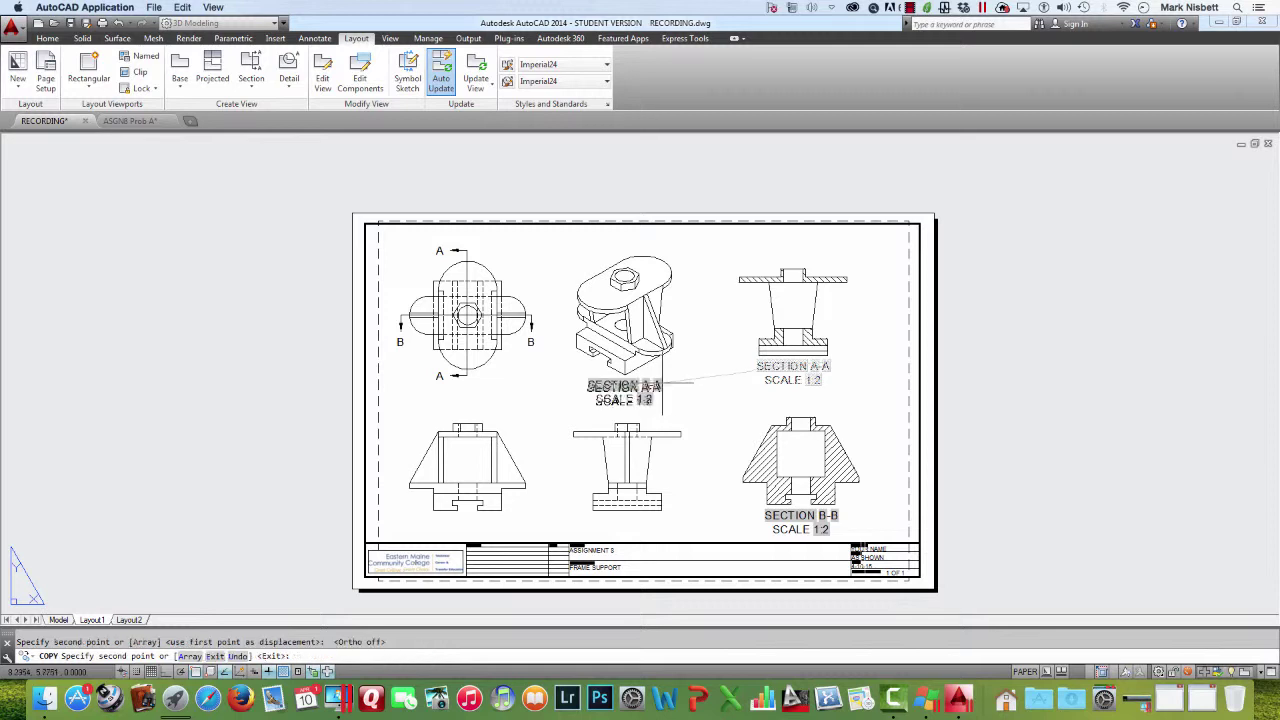
{"action": "left_click", "coordinate": [668, 515]}
{"action": "left_click", "coordinate": [507, 517]}
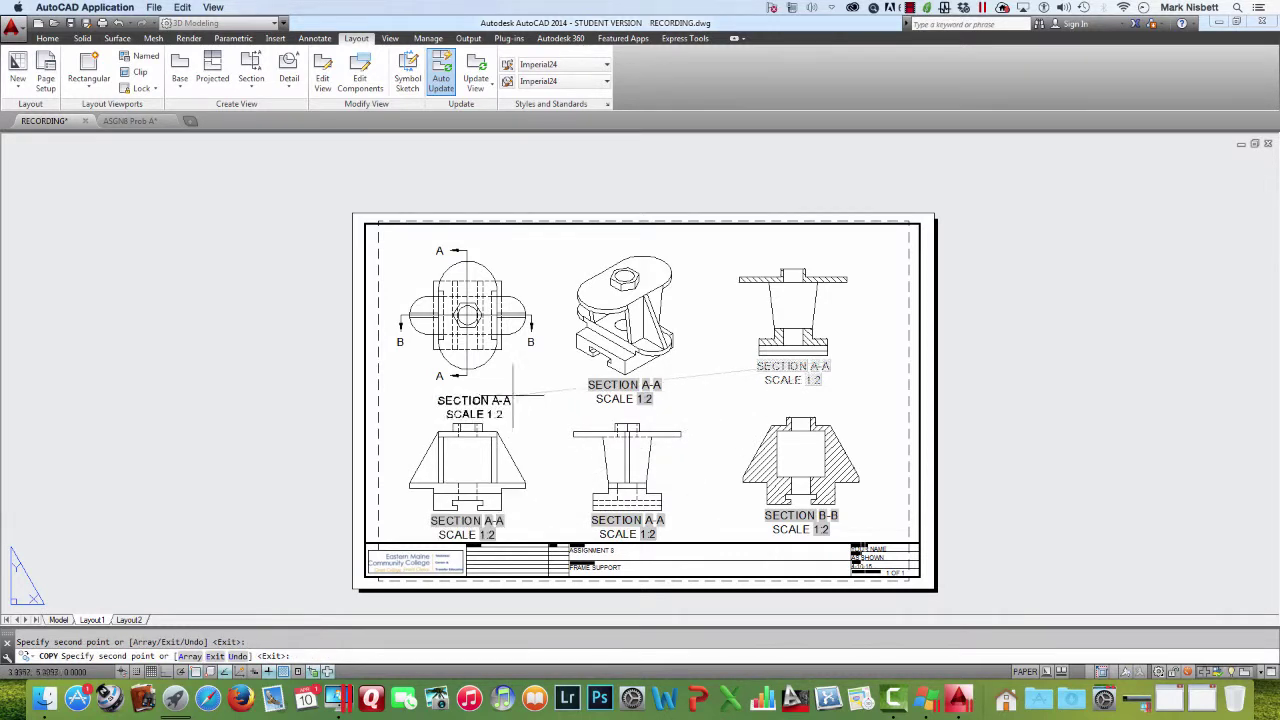
{"action": "left_click", "coordinate": [507, 388]}
{"action": "key", "text": "Escape"}
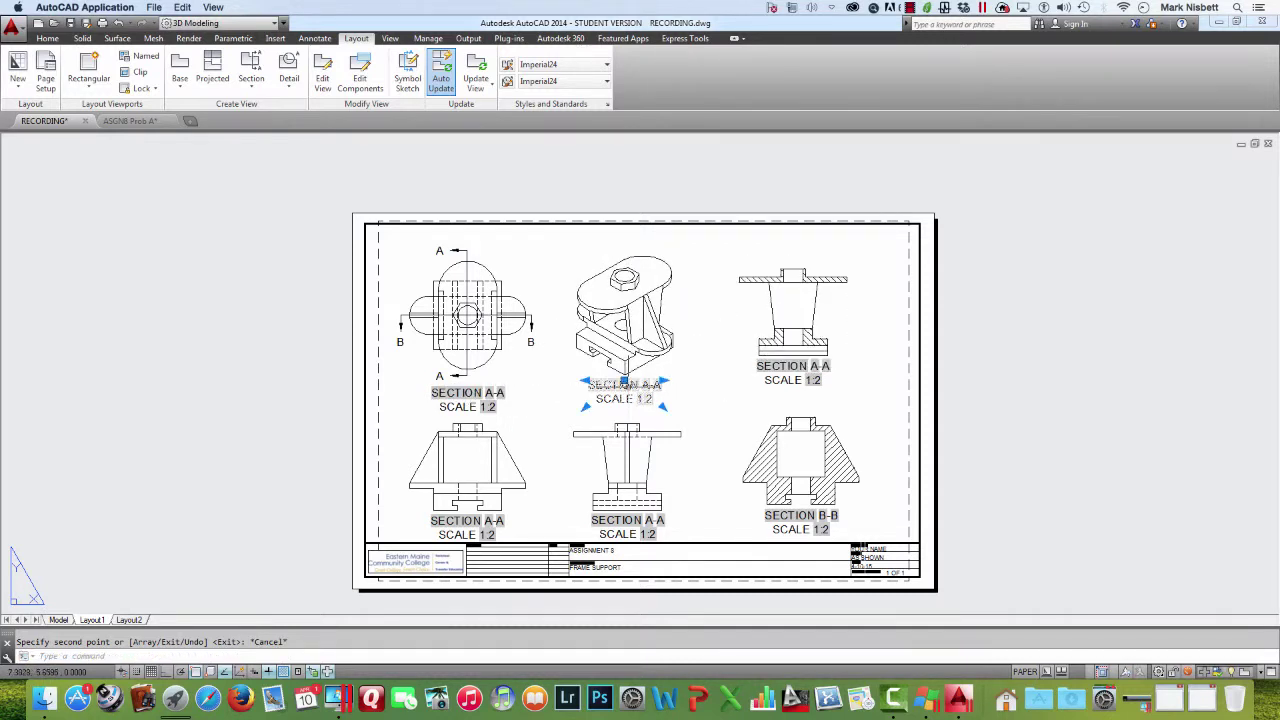
Replace the section name in the label below the isometric view with ISOMETRIC
{"action": "double_click", "coordinate": [628, 389]}
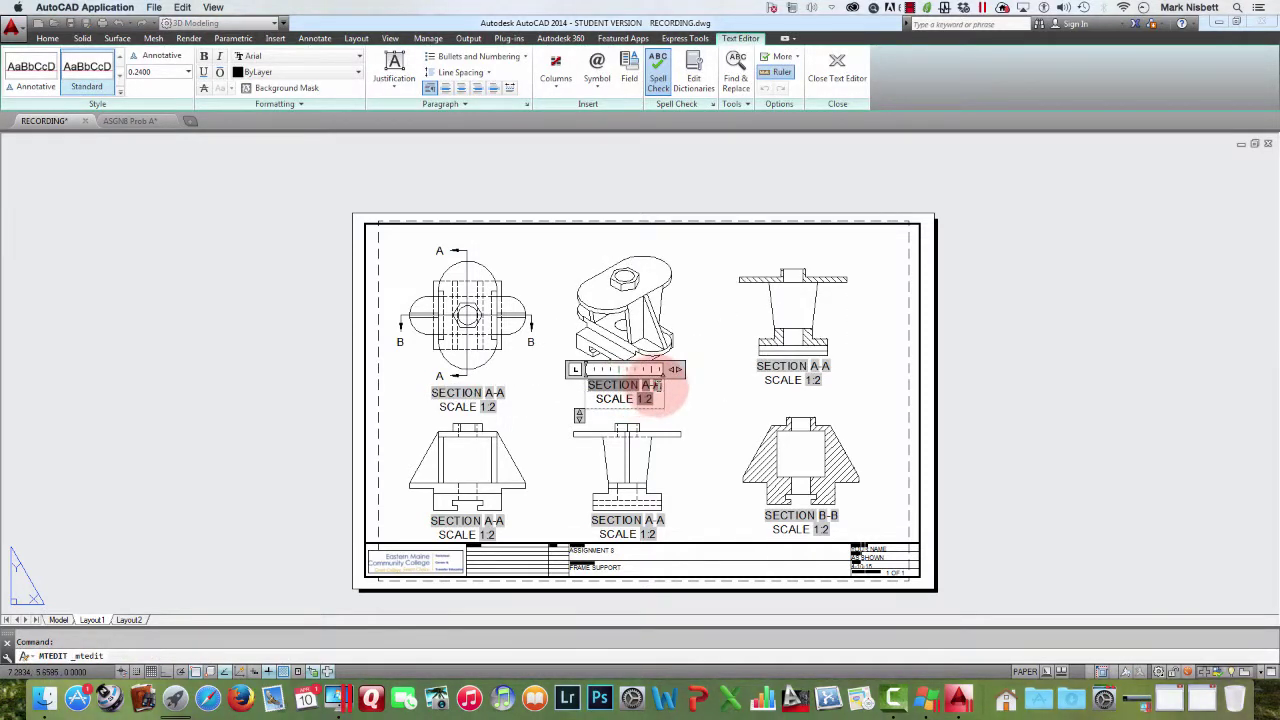
{"action": "left_click_drag", "start_coordinate": [658, 388], "coordinate": [587, 376]}
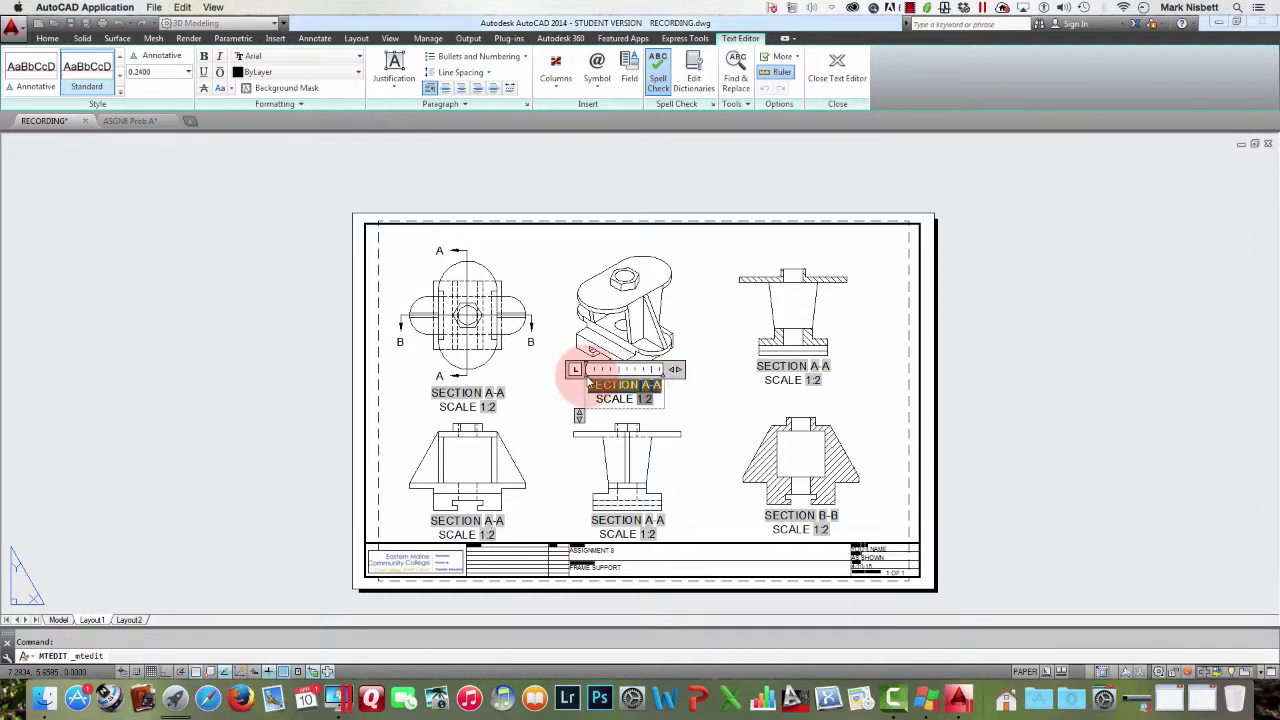
{"action": "key", "text": "Delete"}
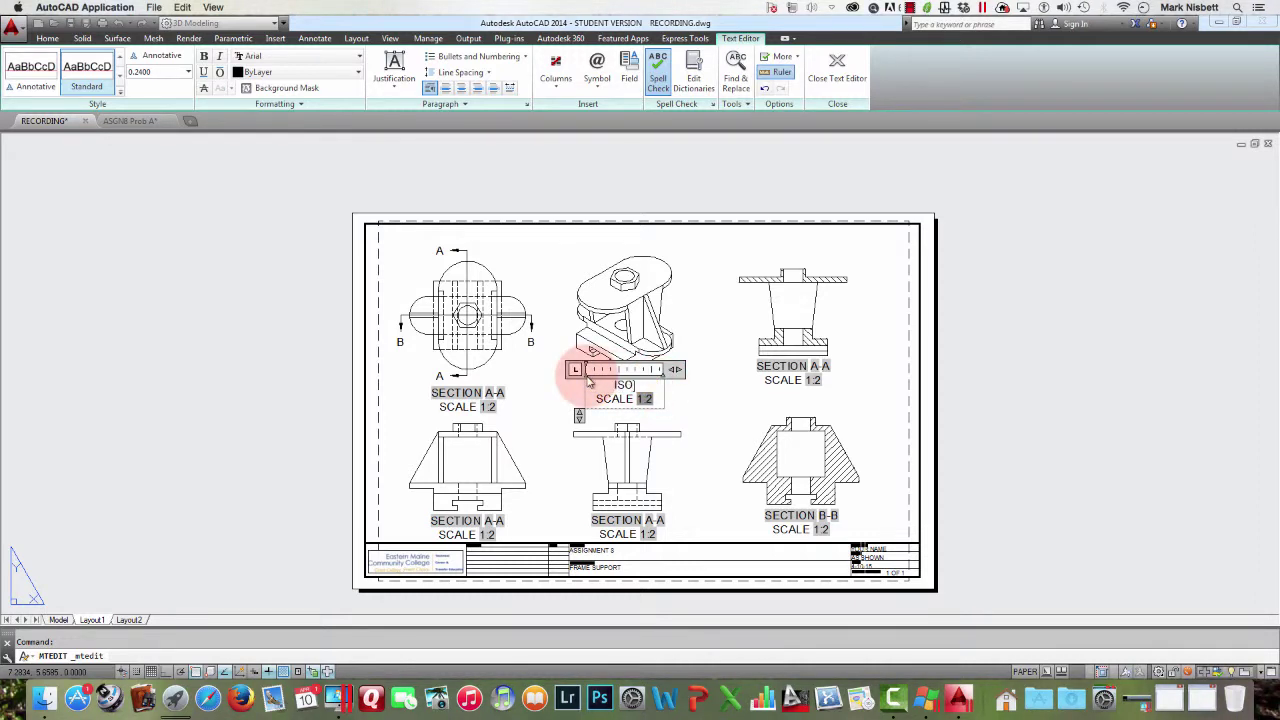
{"action": "type", "text": "ISOMETRIC"}
Replace the 1:2 scale value in the ISOMETRIC label so its second line reads SCALE: NTS
{"action": "left_click", "coordinate": [622, 400]}
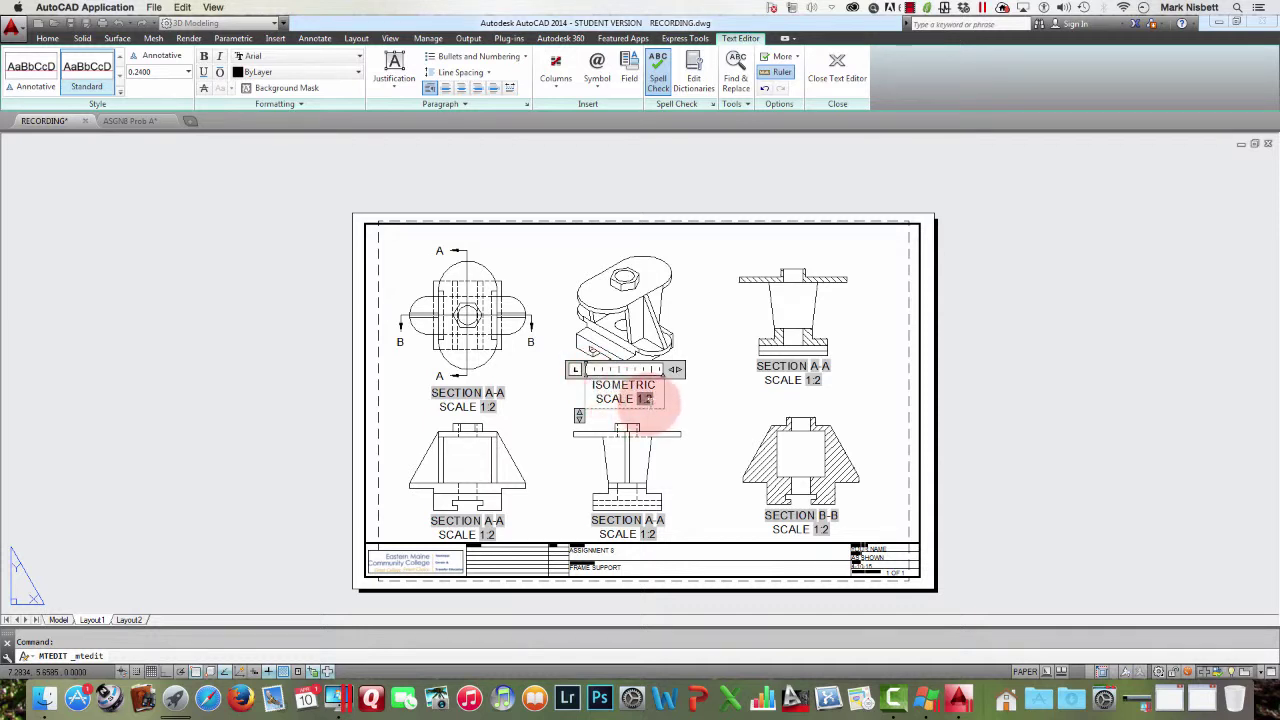
{"action": "left_click_drag", "start_coordinate": [638, 398], "coordinate": [675, 405]}
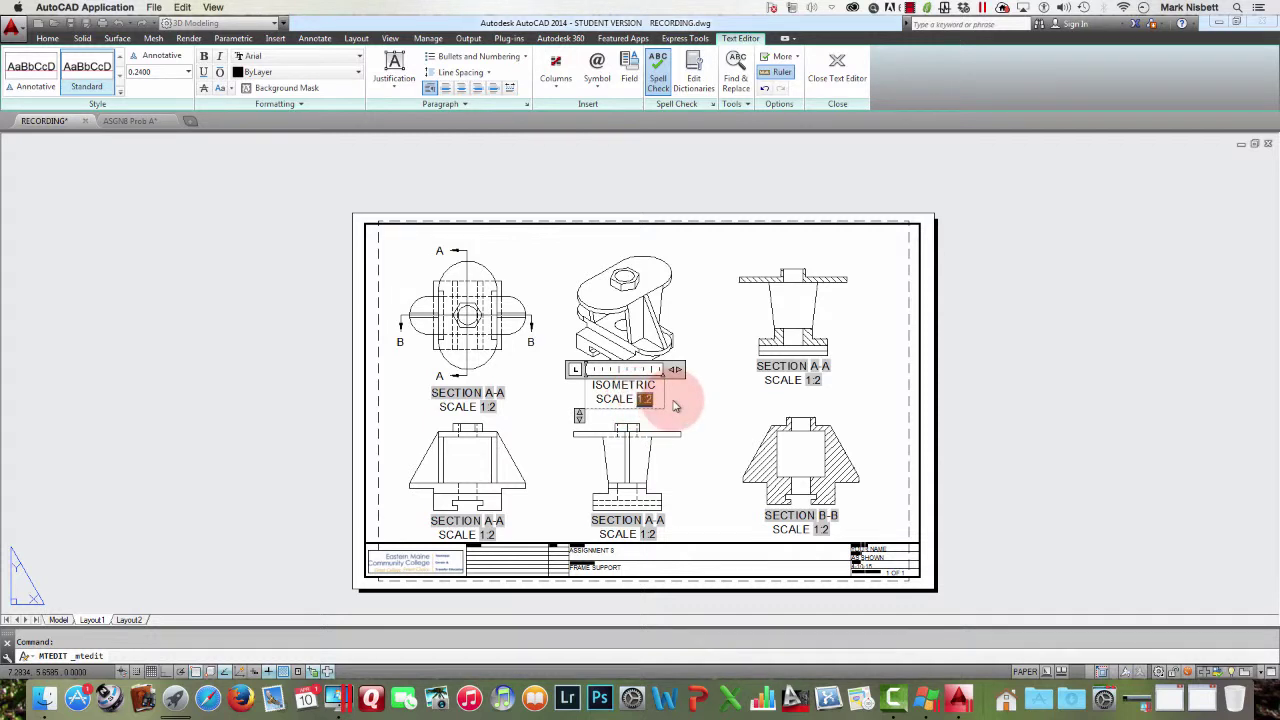
{"action": "type", "text": "NTS"}
{"action": "key", "text": "BackSpace"}
{"action": "key", "text": "BackSpace"}
{"action": "key", "text": "BackSpace"}
{"action": "key", "text": "BackSpace"}
{"action": "type", "text": ":NTS"}
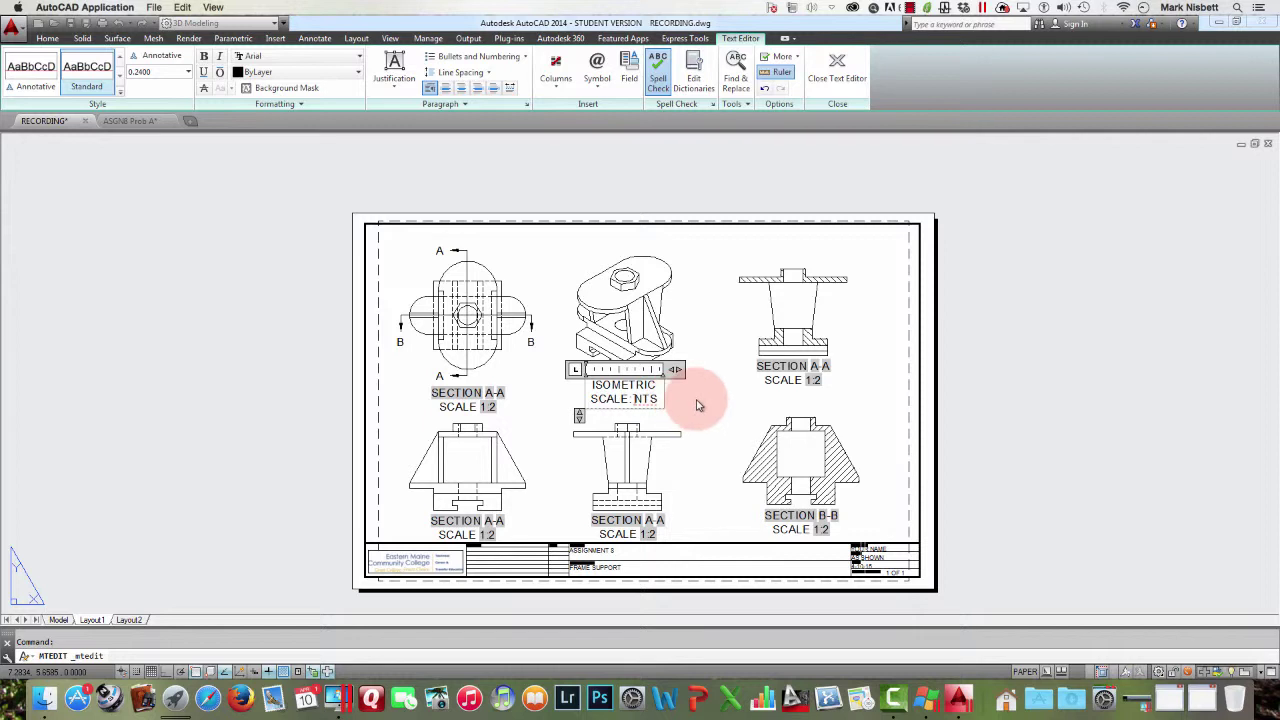
{"action": "left_click", "coordinate": [697, 399]}
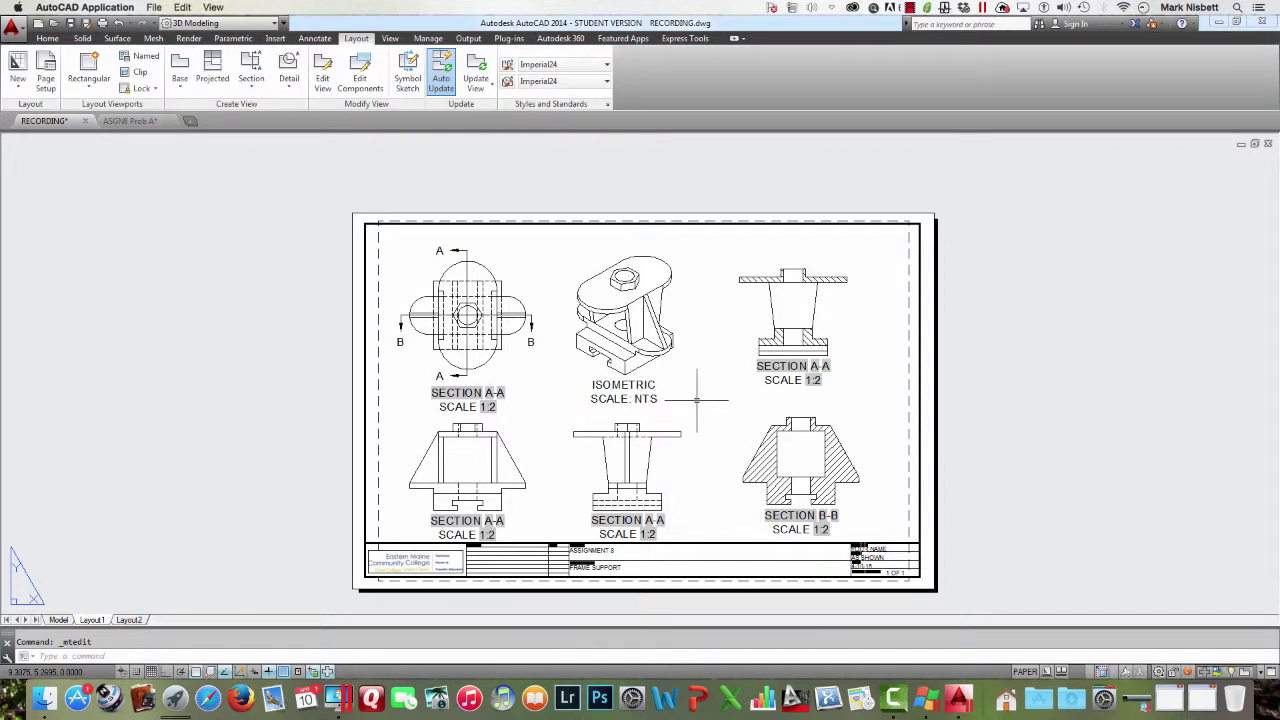
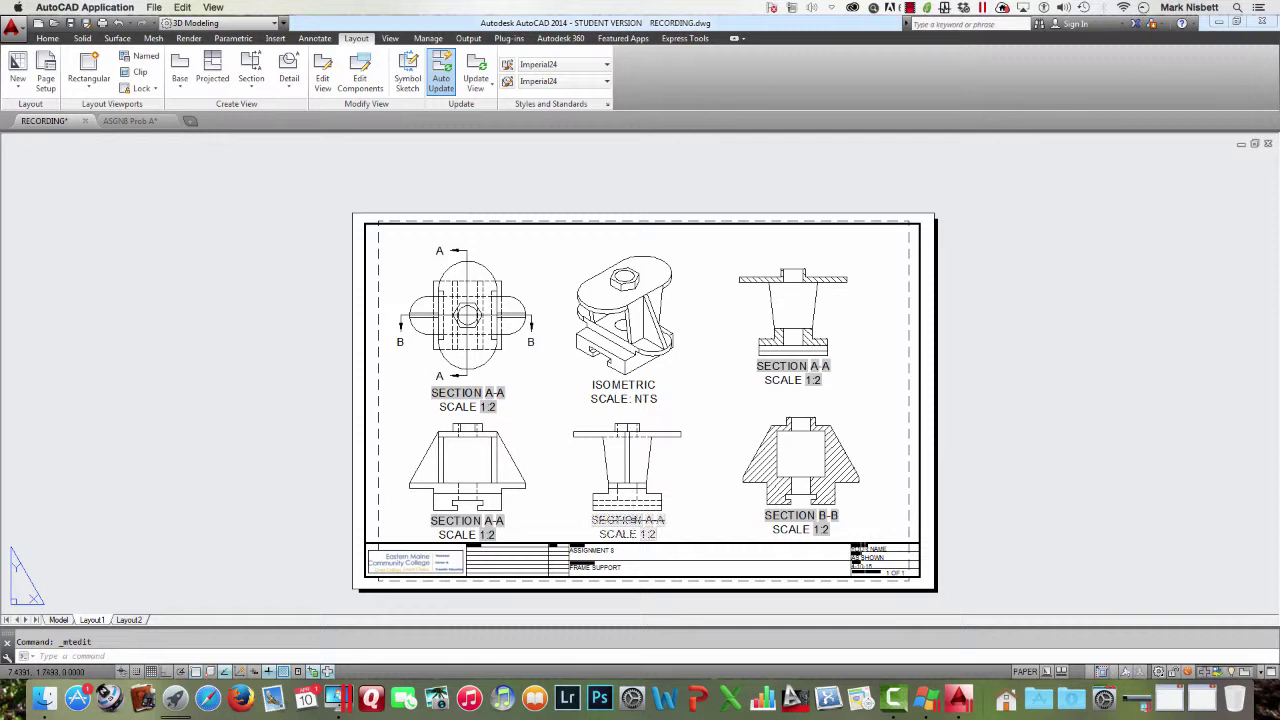
Replace the section name in the label below the side view with RIGHT SIDE, keeping its scale line
{"action": "double_click", "coordinate": [627, 518]}
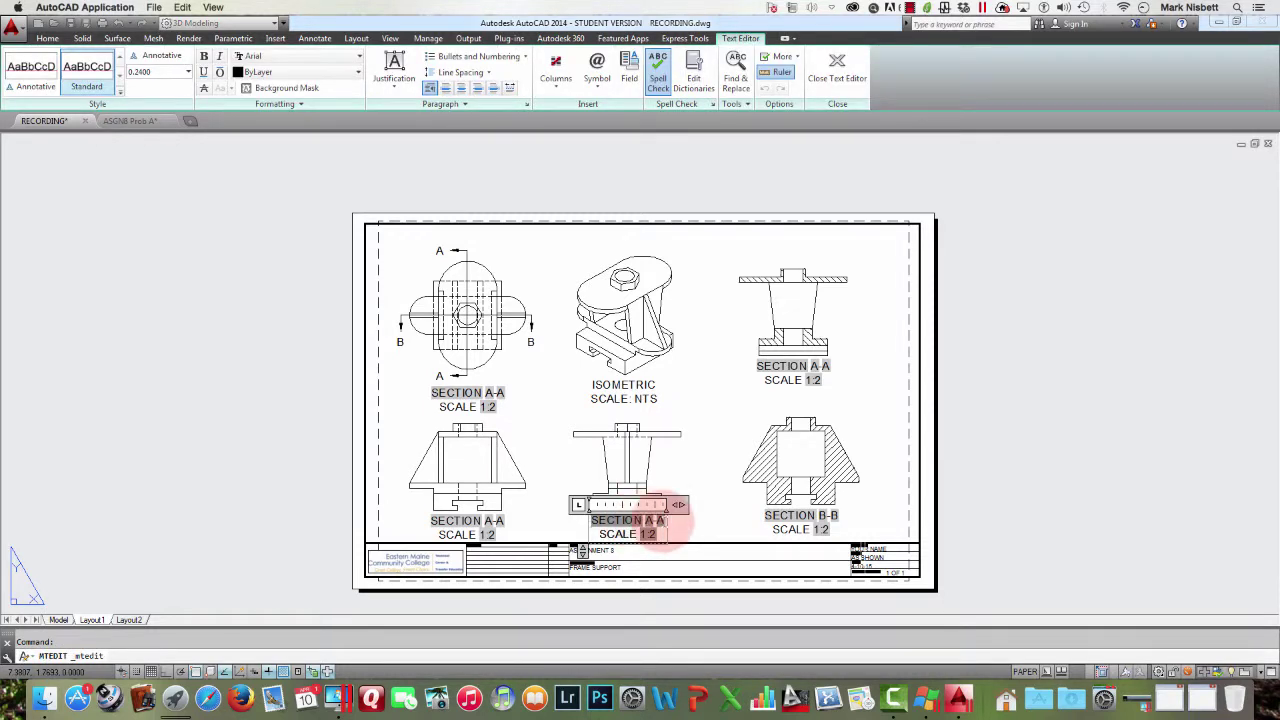
{"action": "type", "text": "RIGHT"}
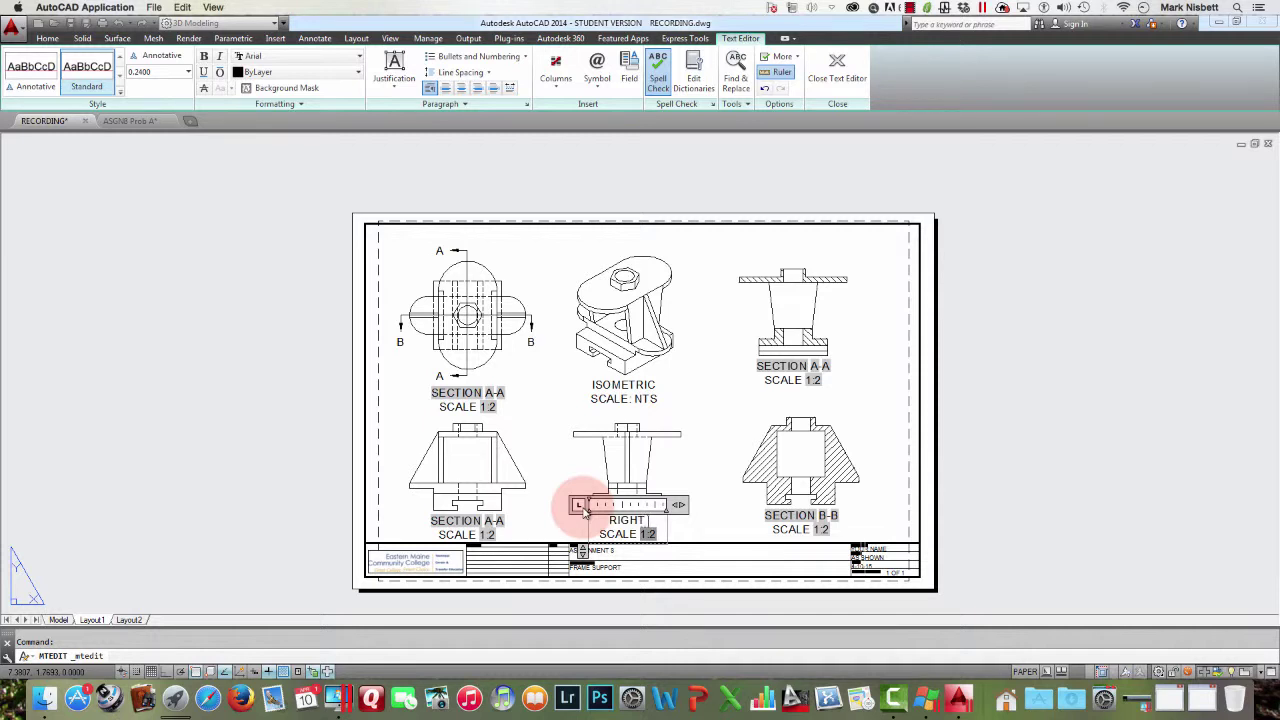
{"action": "type", "text": " SIDE"}
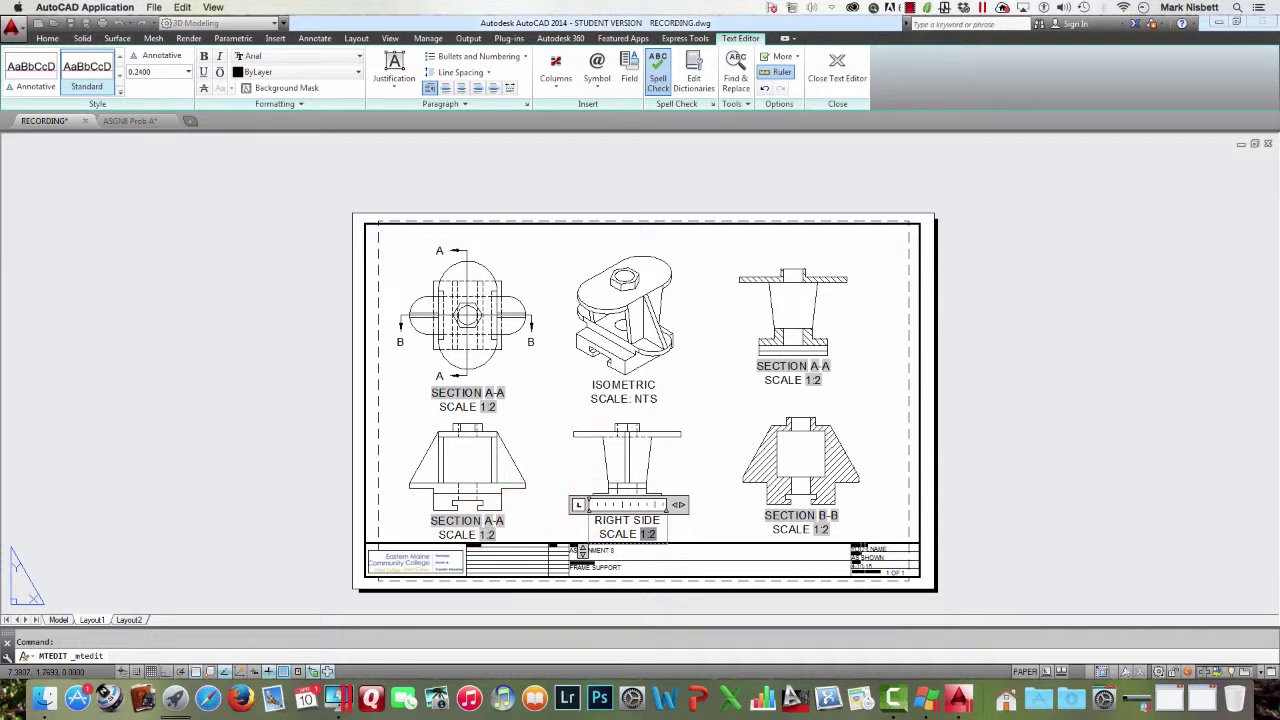
{"action": "left_click", "coordinate": [481, 521]}
Replace the section name in the label below the front view with FRONT, keeping its scale line
{"action": "double_click", "coordinate": [477, 520]}
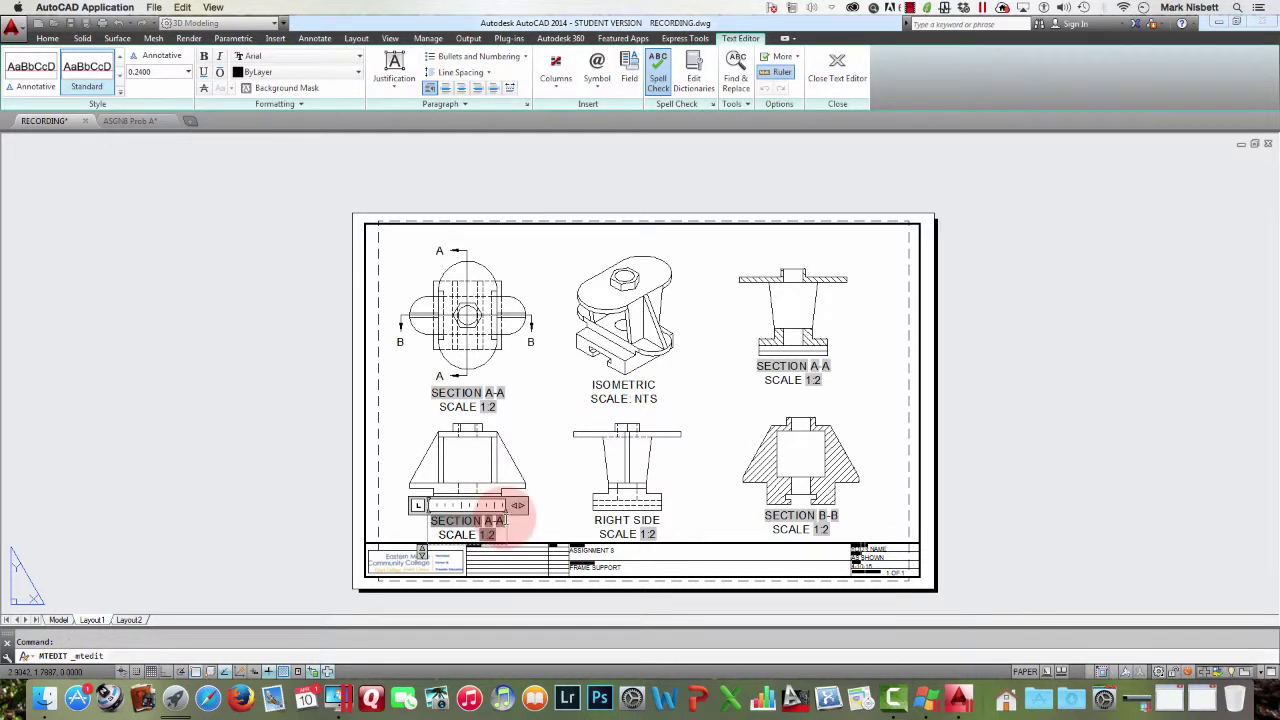
{"action": "left_click_drag", "start_coordinate": [506, 521], "coordinate": [428, 517]}
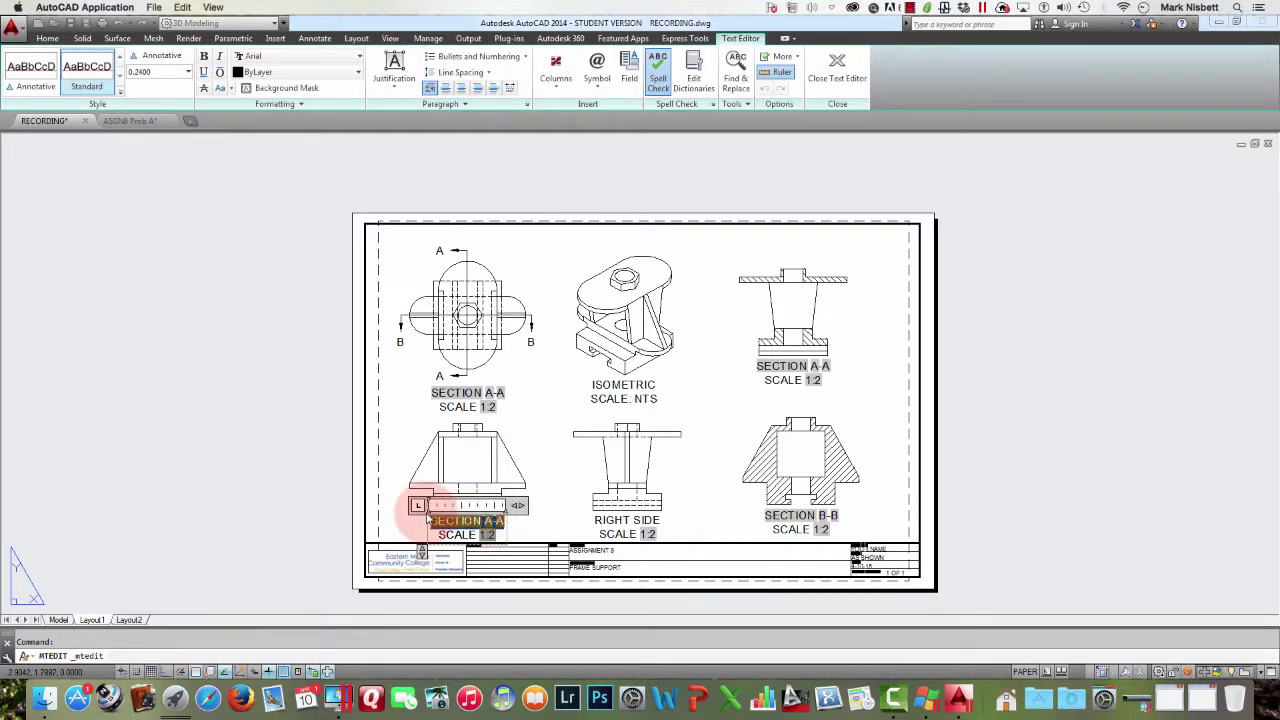
{"action": "type", "text": "FRONT"}
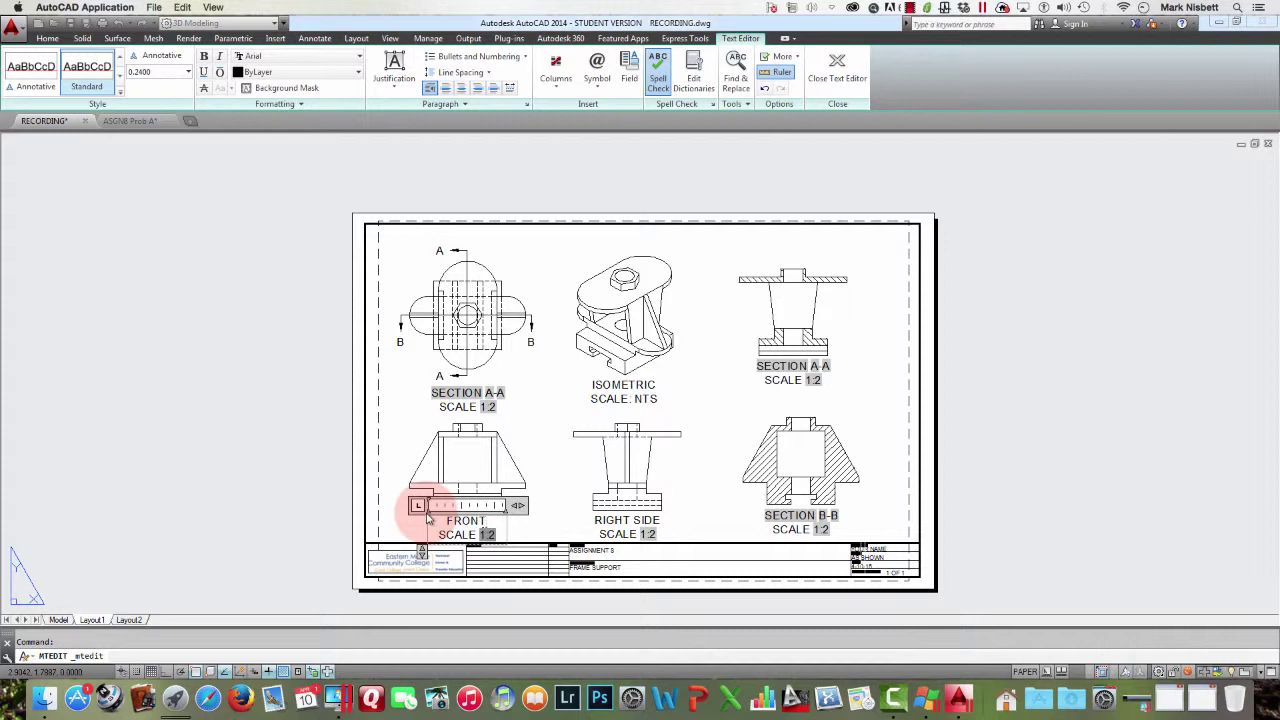
{"action": "left_click", "coordinate": [515, 386]}
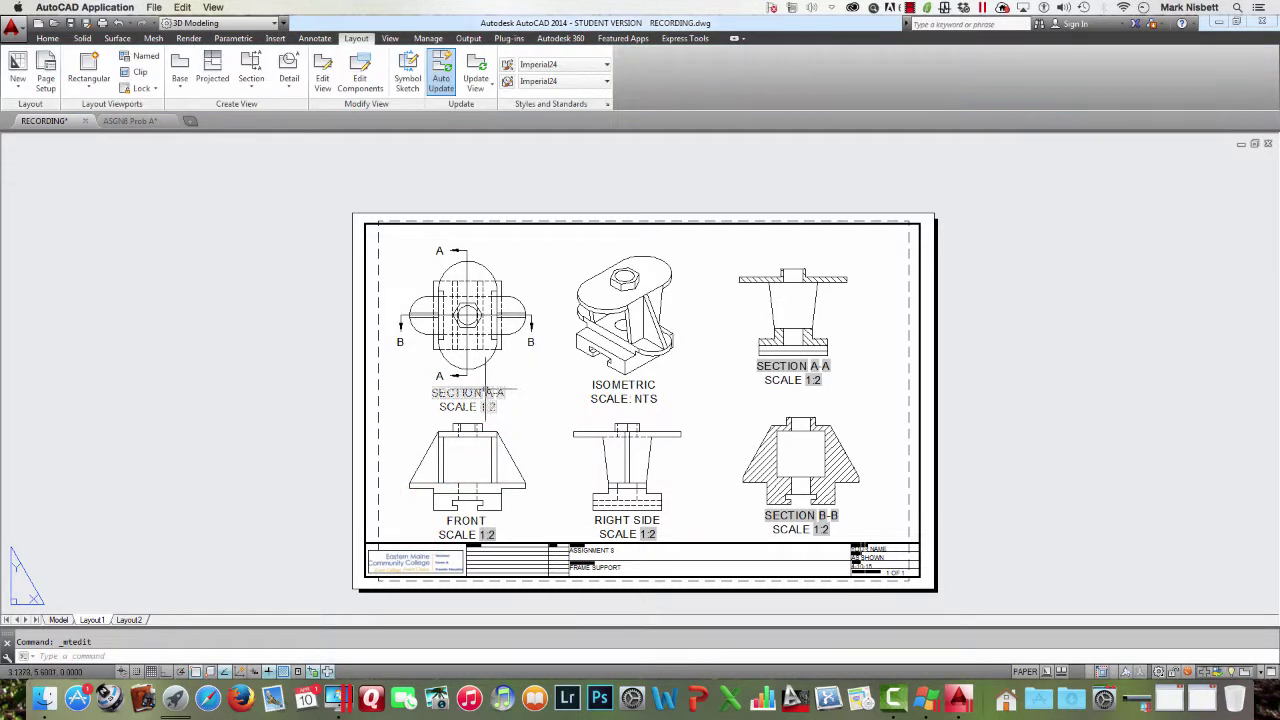
Replace the section name in the label below the top view with TOP, keeping its scale line
{"action": "left_click", "coordinate": [486, 396]}
{"action": "double_click", "coordinate": [486, 396]}
{"action": "left_click_drag", "start_coordinate": [507, 394], "coordinate": [432, 391]}
{"action": "type", "text": "TOP"}
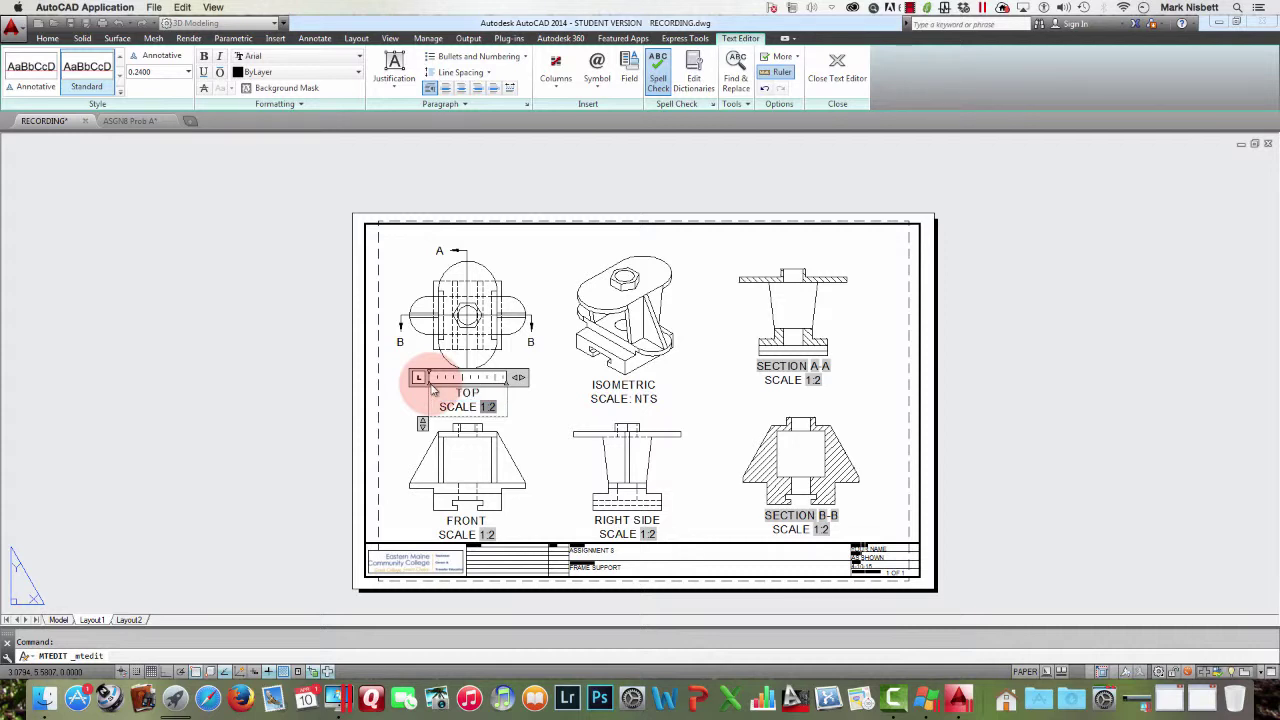
{"action": "left_click", "coordinate": [714, 420]}
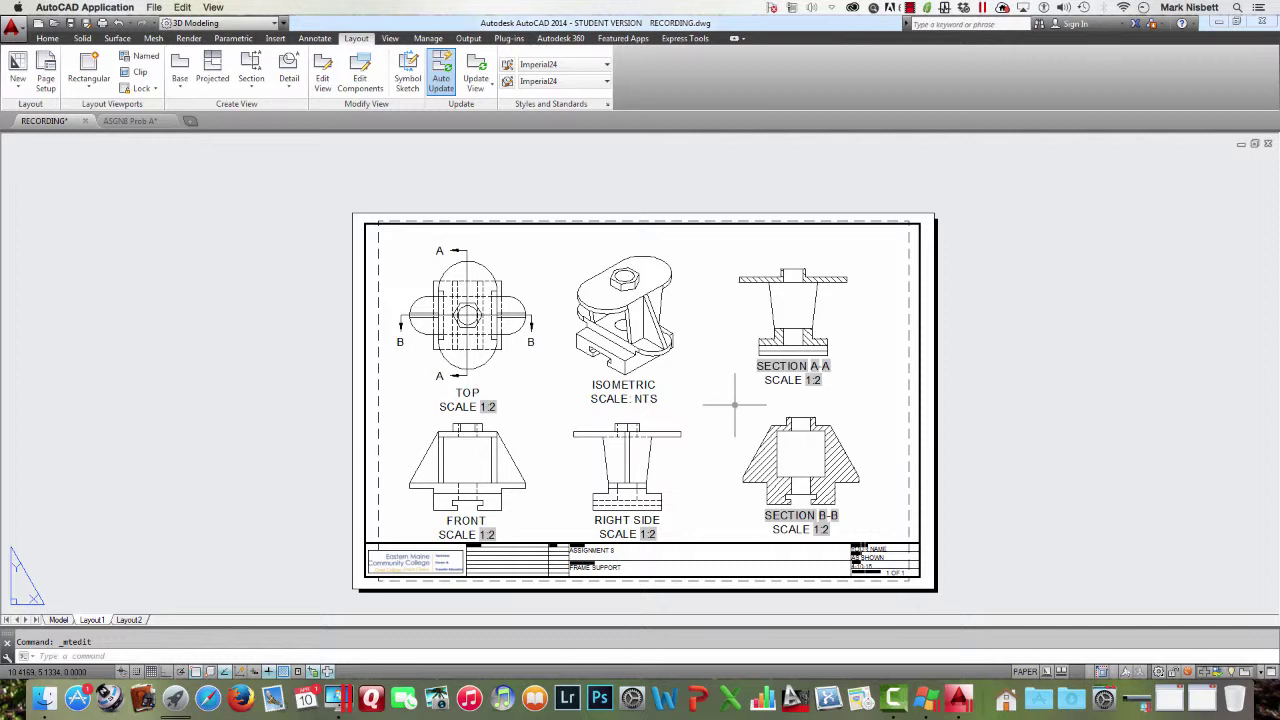
Try to set the SECTION A-A label's text height to 0.2 without selecting its text
{"action": "double_click", "coordinate": [780, 368]}
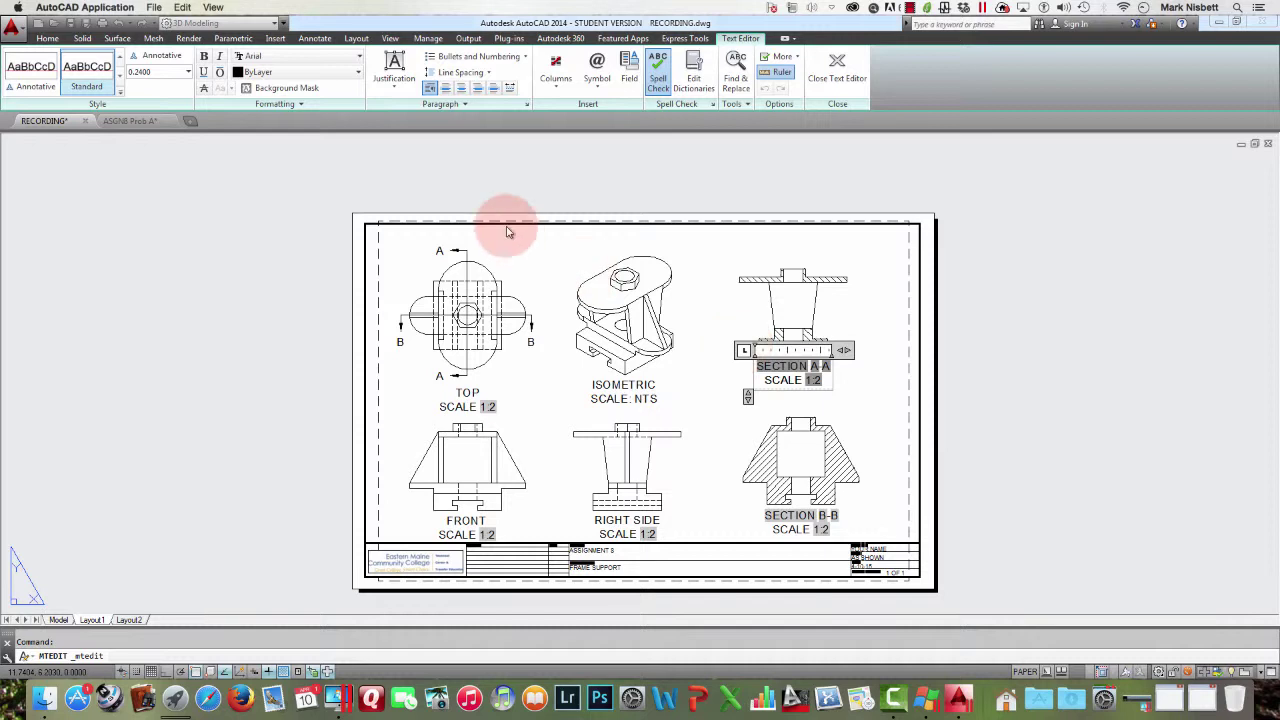
{"action": "left_click", "coordinate": [187, 73]}
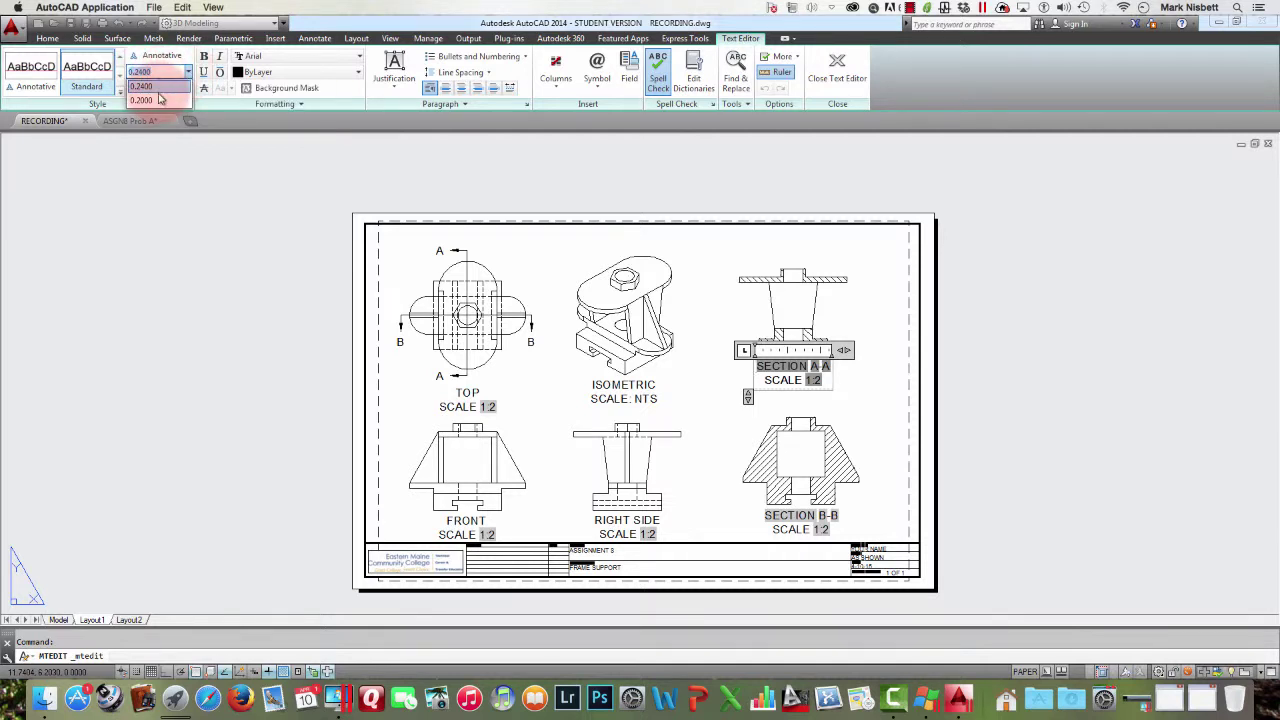
{"action": "left_click", "coordinate": [157, 100]}
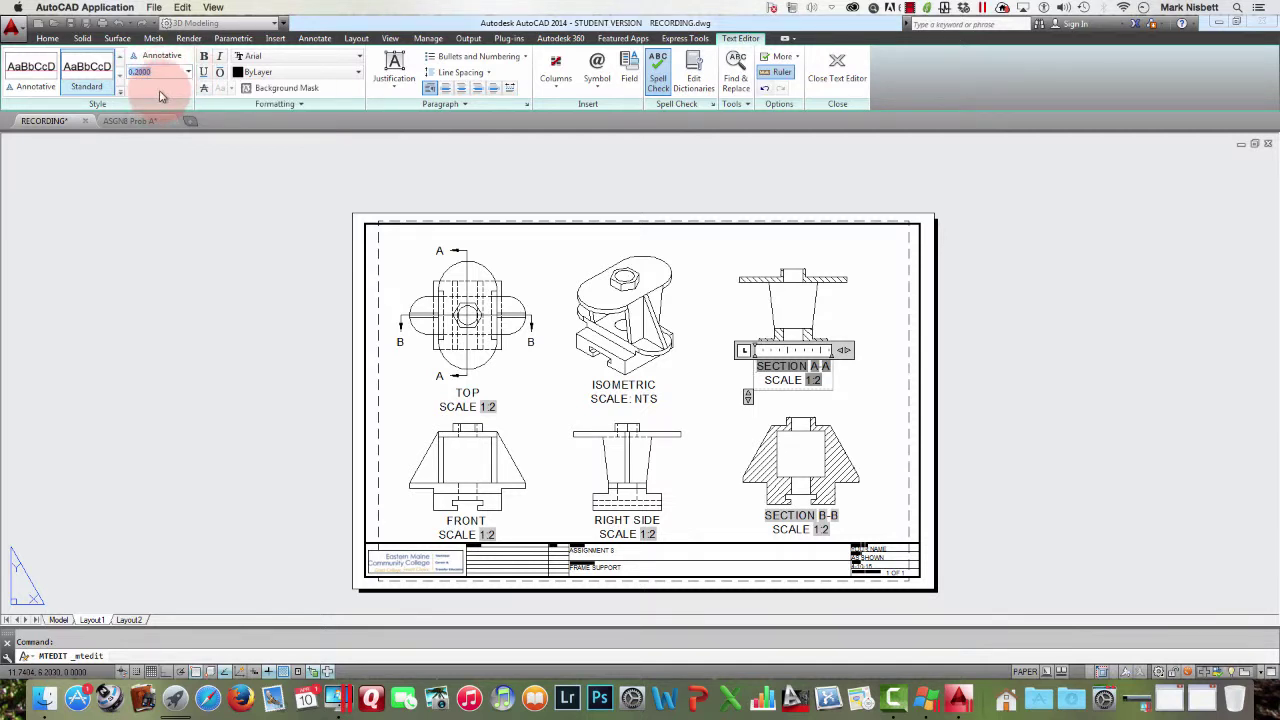
{"action": "left_click", "coordinate": [840, 400]}
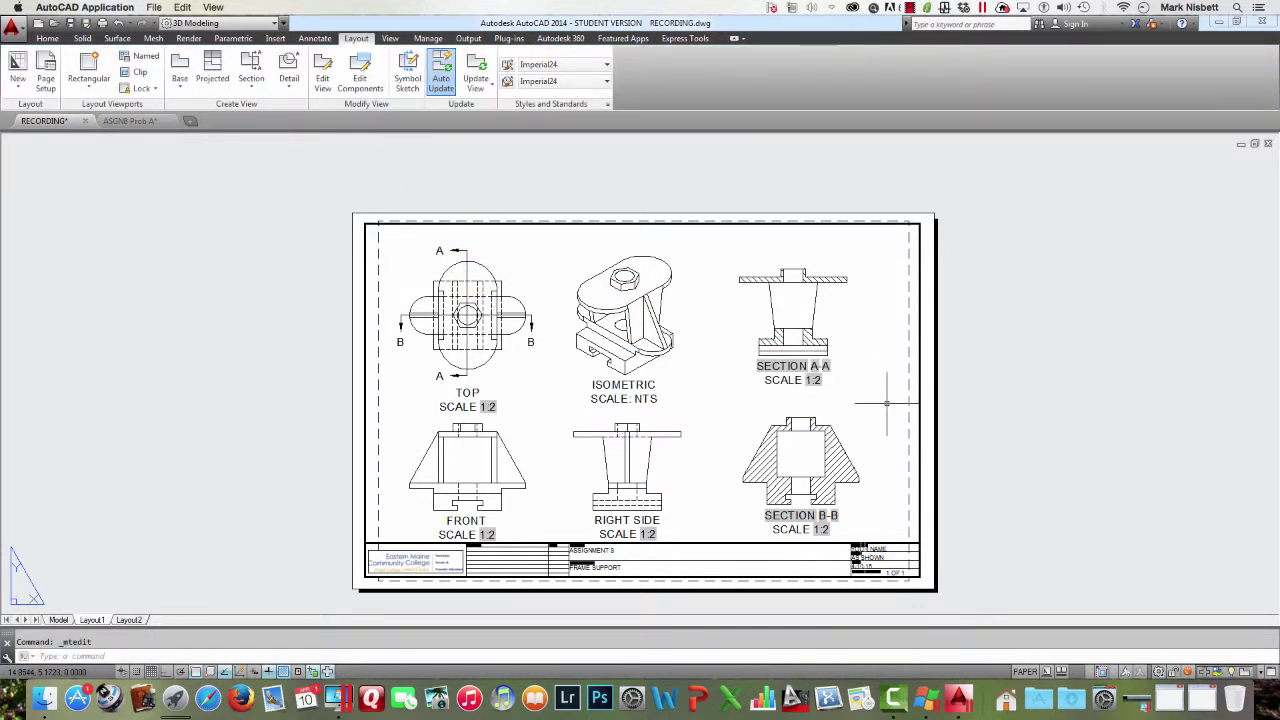
Try a text height of 0.2 on both lines of the SECTION A-A label and delete the label's text
{"action": "double_click", "coordinate": [818, 378]}
{"action": "left_click_drag", "start_coordinate": [826, 380], "coordinate": [762, 358]}
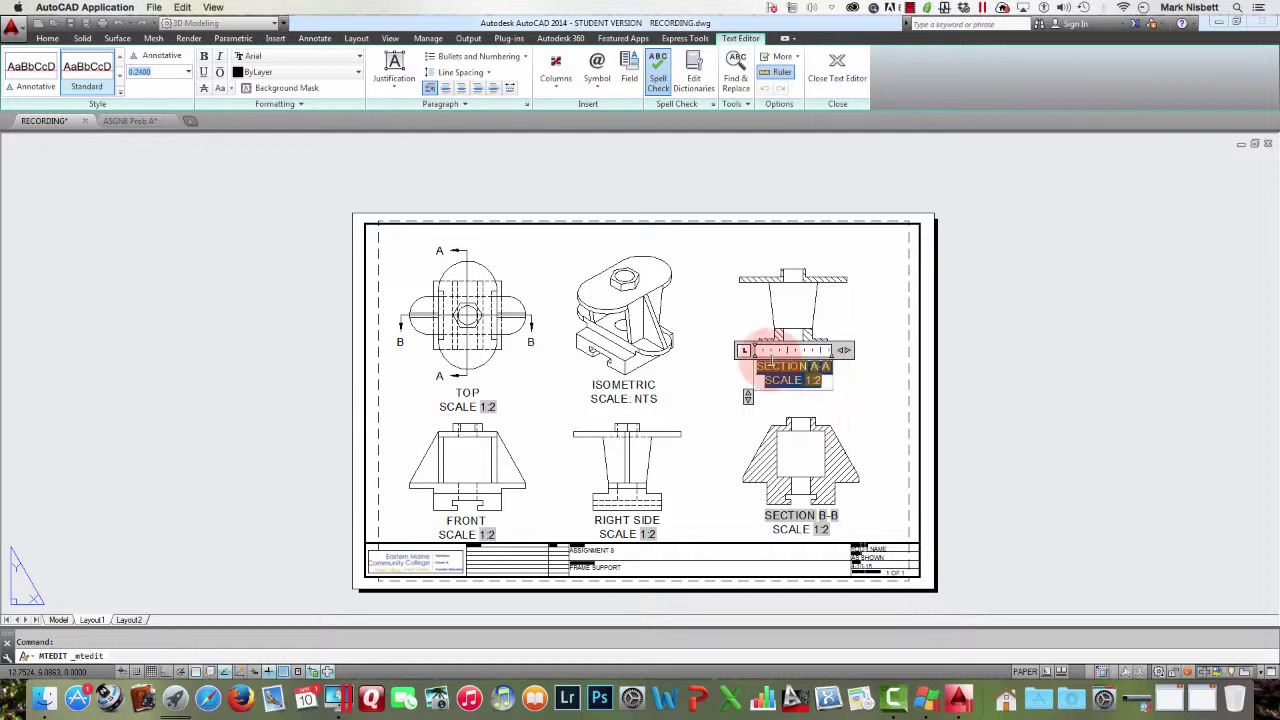
{"action": "left_click", "coordinate": [187, 72]}
{"action": "left_click", "coordinate": [155, 101]}
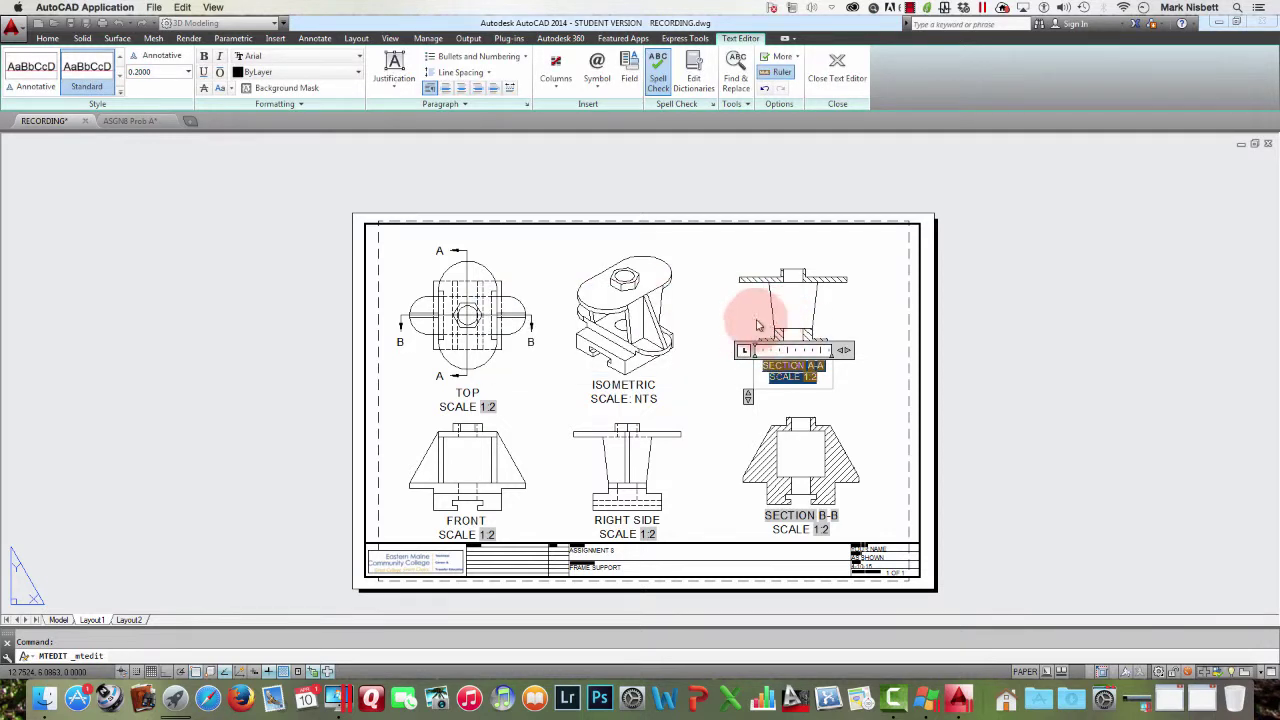
{"action": "key", "text": "Delete"}
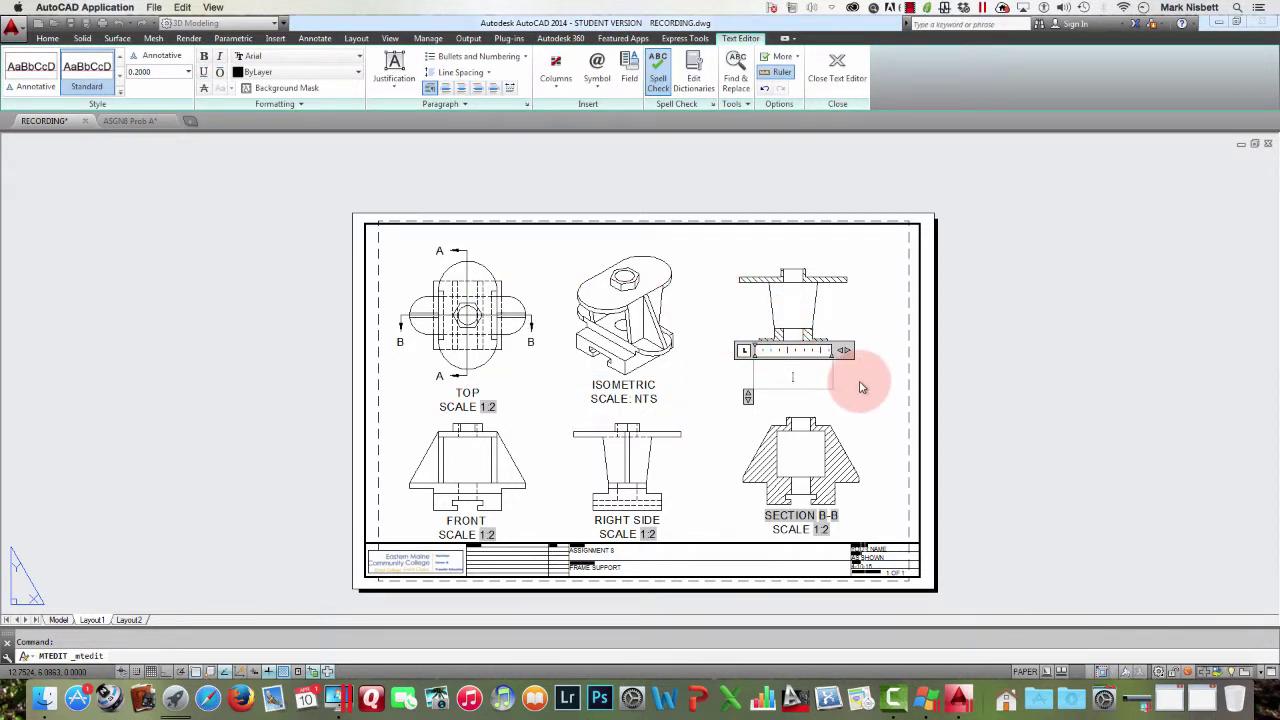
{"action": "left_click", "coordinate": [838, 66]}
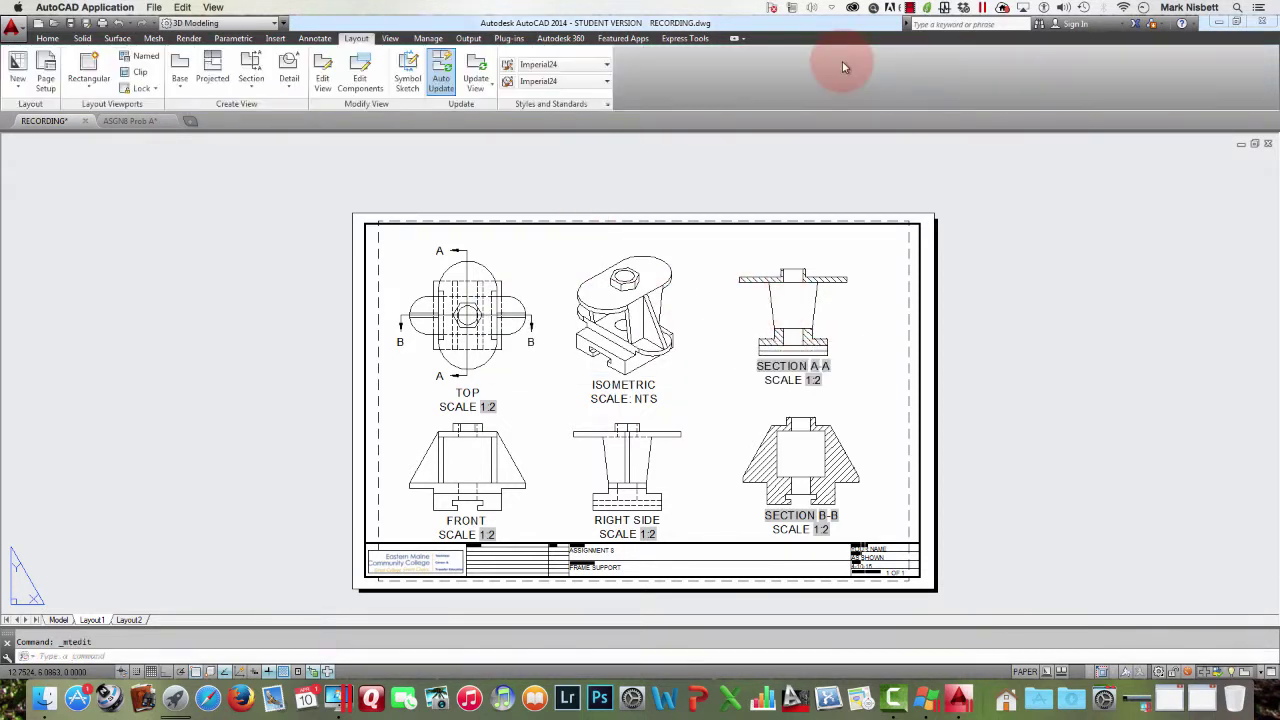
Set the text height of the whole SECTION A-A label, including its scale line, to 0.2
{"action": "left_click", "coordinate": [794, 386]}
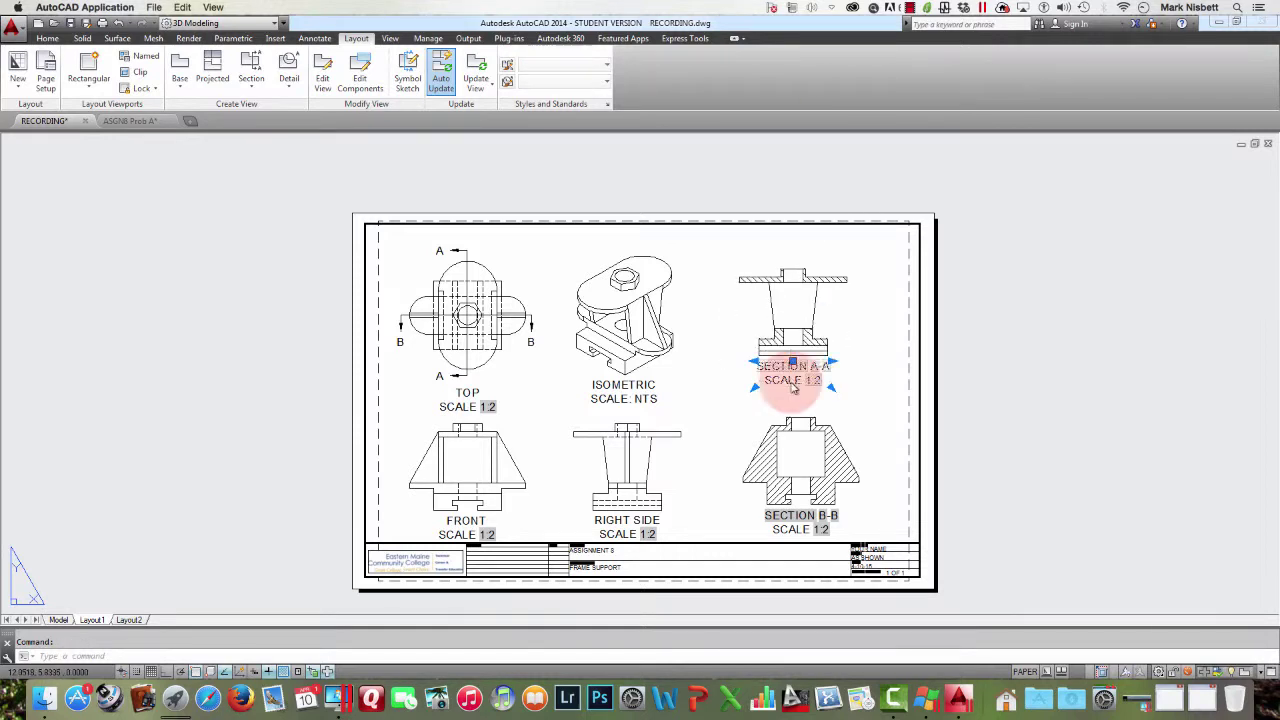
{"action": "double_click", "coordinate": [794, 388]}
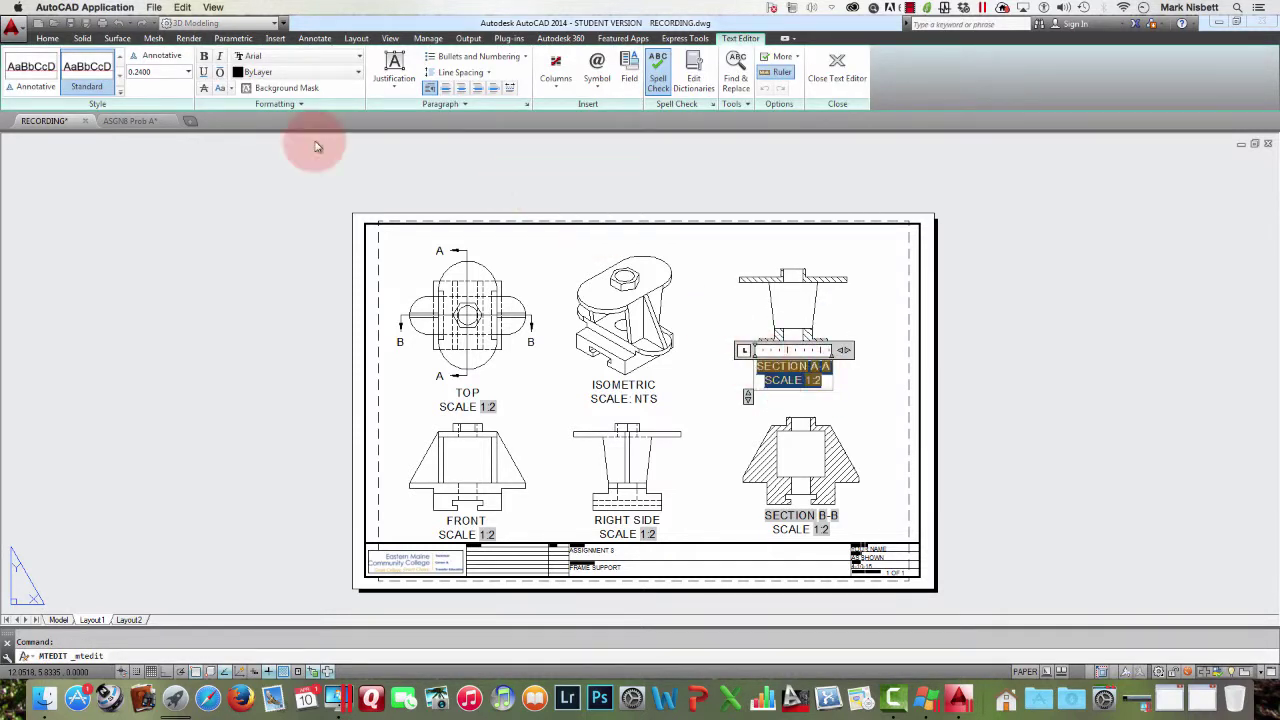
{"action": "left_click", "coordinate": [188, 73]}
{"action": "left_click", "coordinate": [154, 102]}
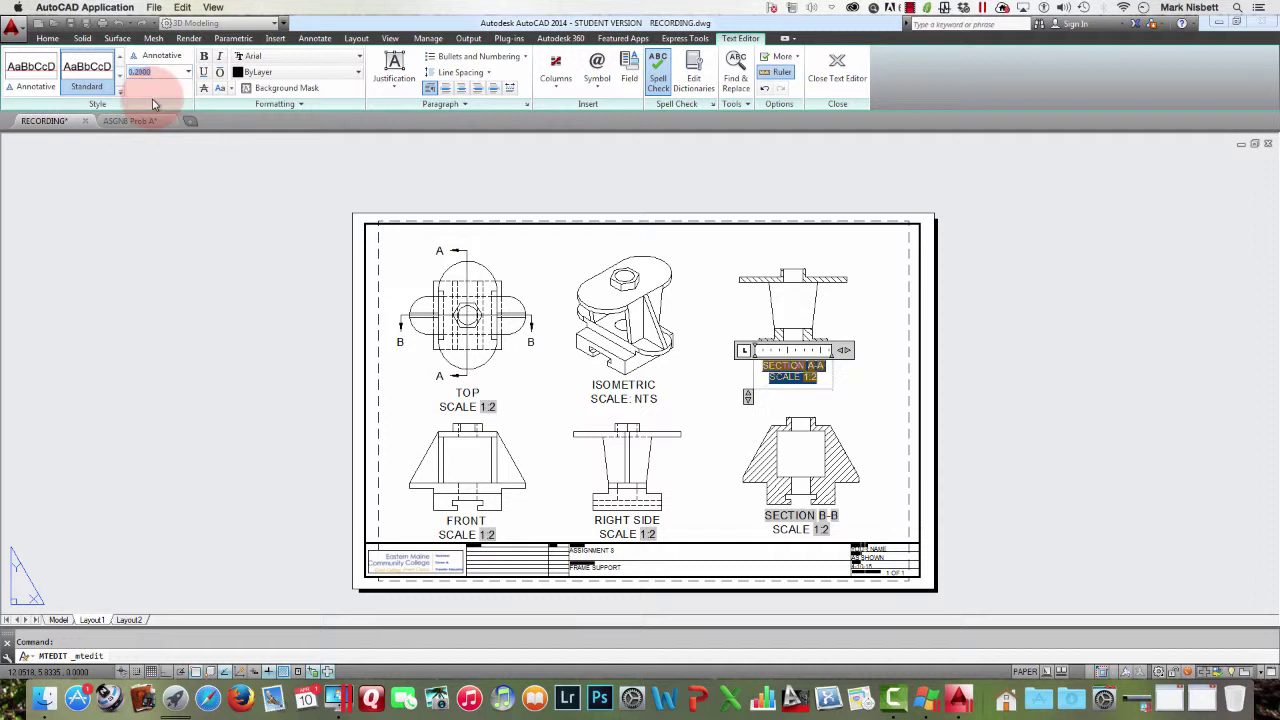
{"action": "left_click", "coordinate": [836, 398]}
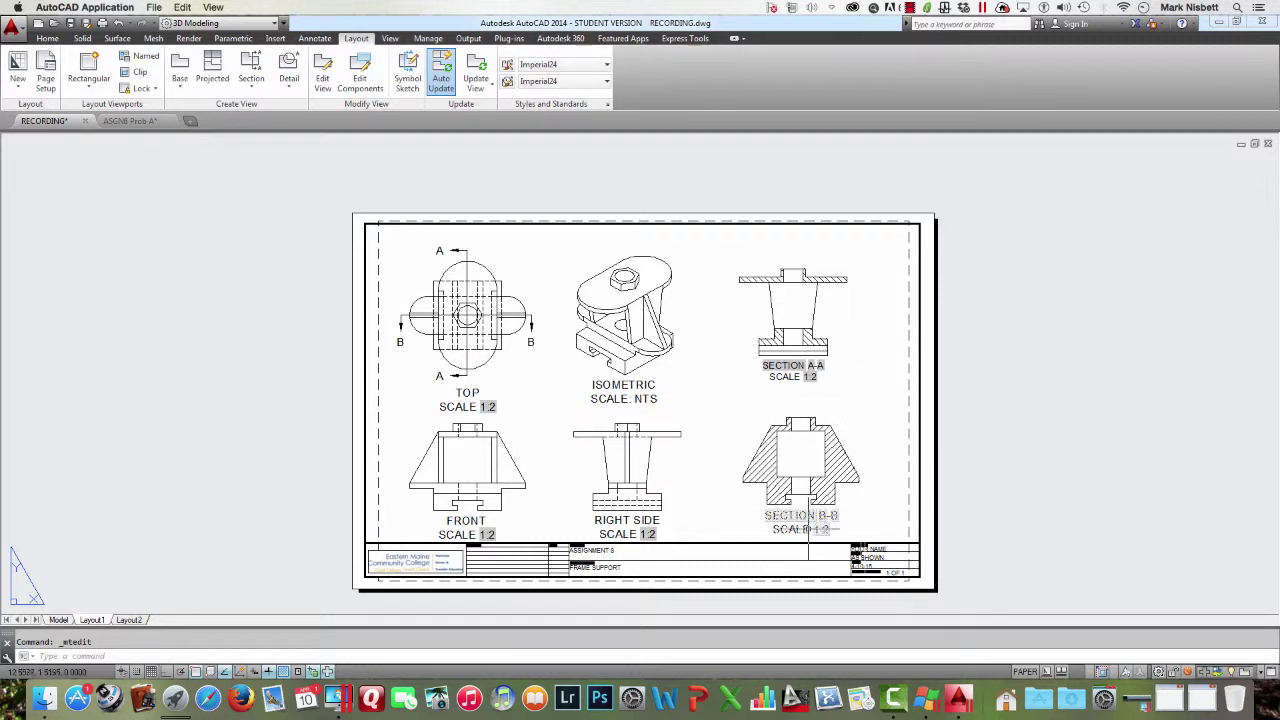
Set the text height of both lines of the SECTION A-A label to 0.18
{"action": "double_click", "coordinate": [808, 523]}
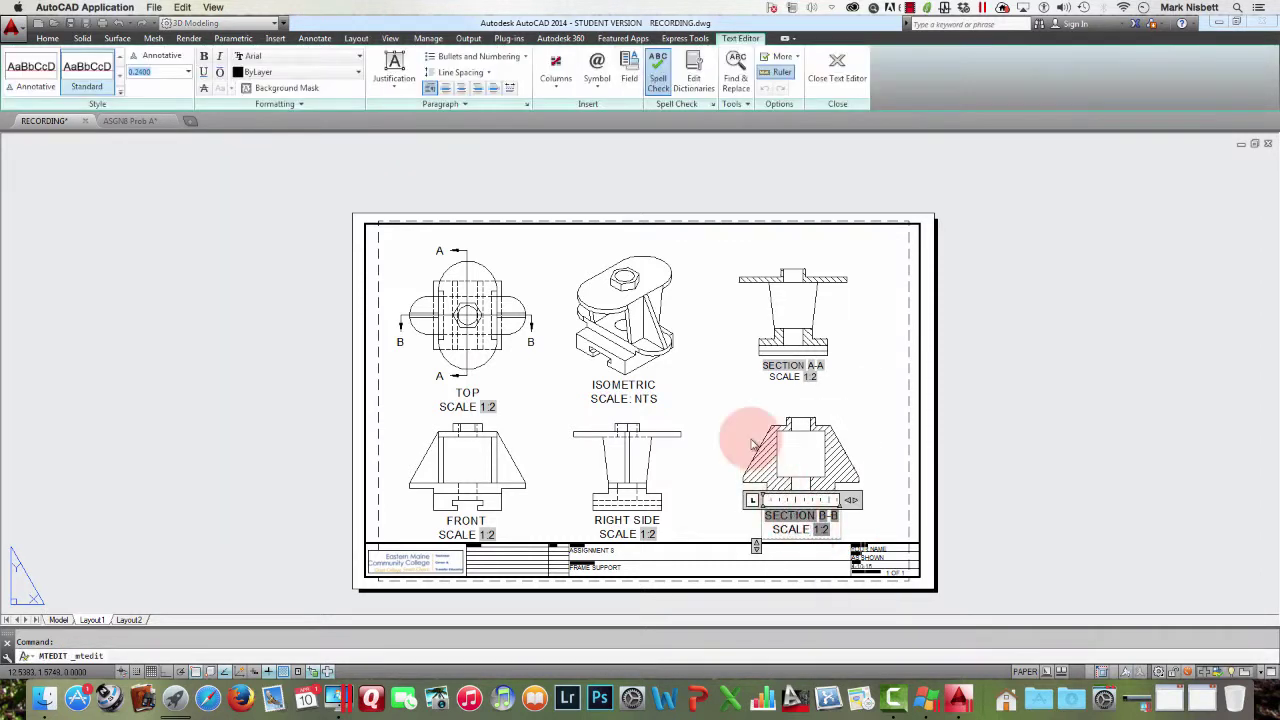
{"action": "left_click", "coordinate": [831, 377]}
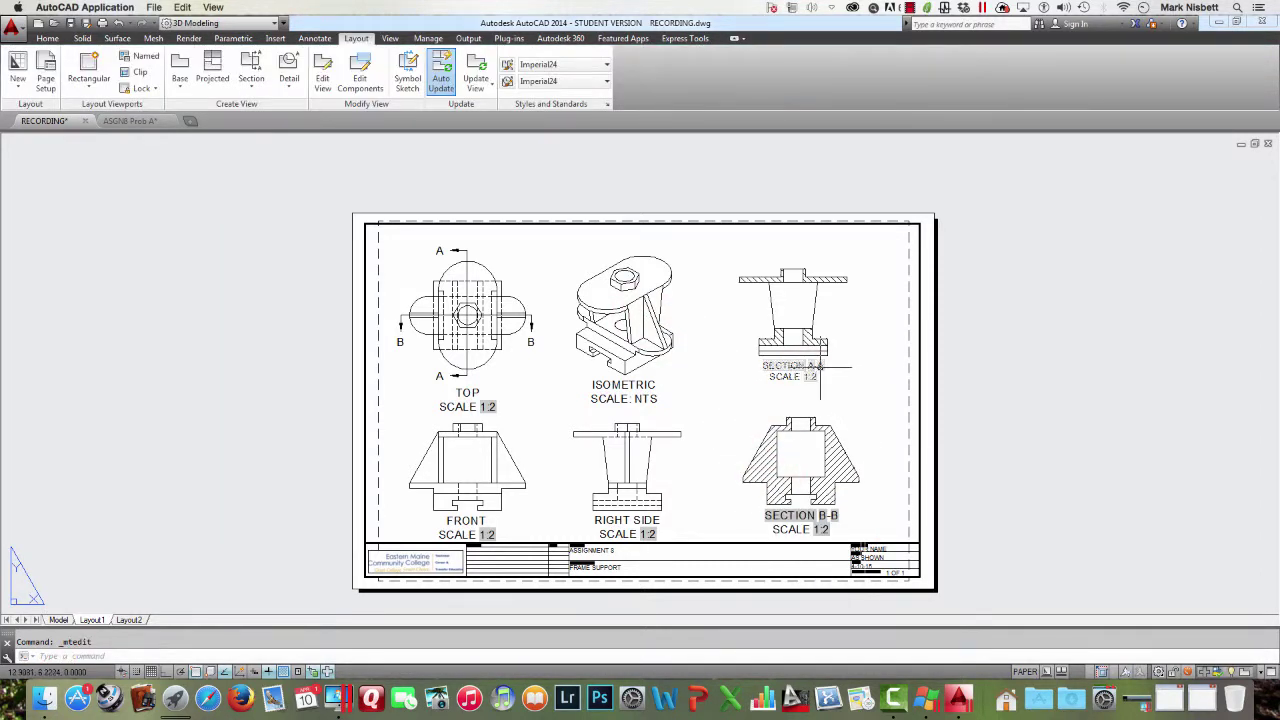
{"action": "double_click", "coordinate": [821, 368]}
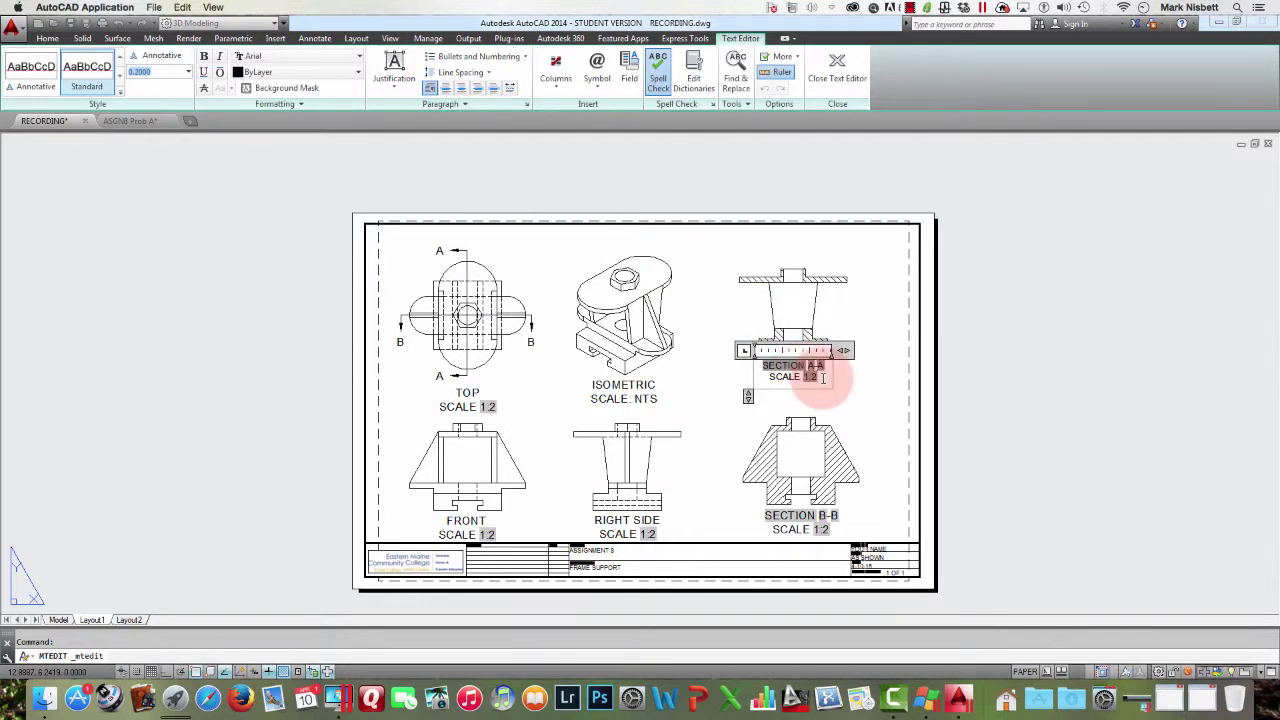
{"action": "left_click_drag", "start_coordinate": [826, 382], "coordinate": [729, 338]}
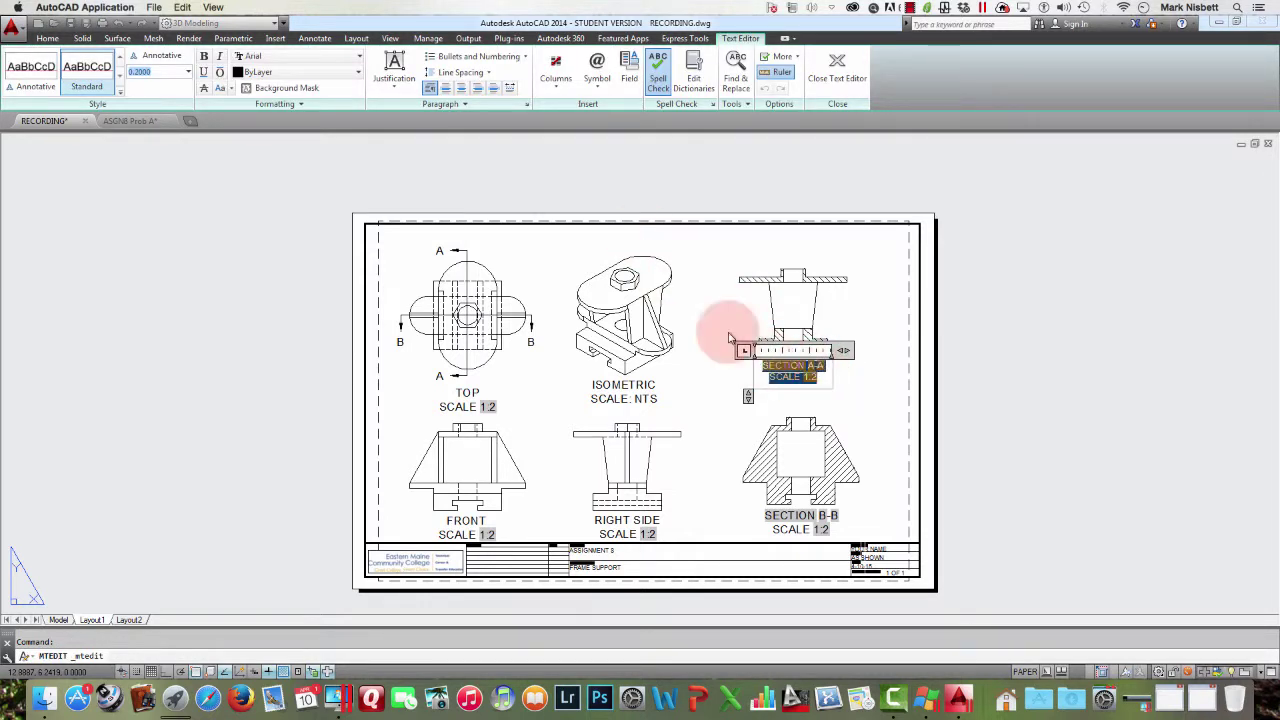
{"action": "left_click", "coordinate": [187, 72]}
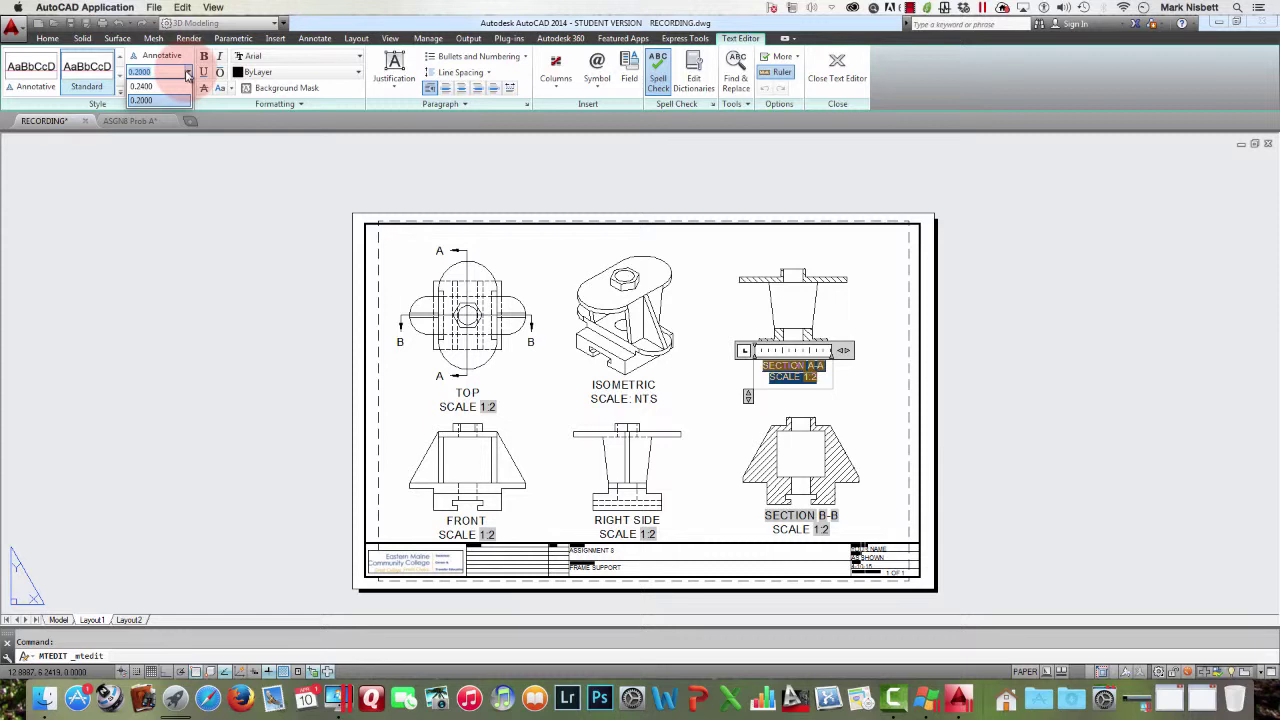
{"action": "left_click", "coordinate": [168, 73]}
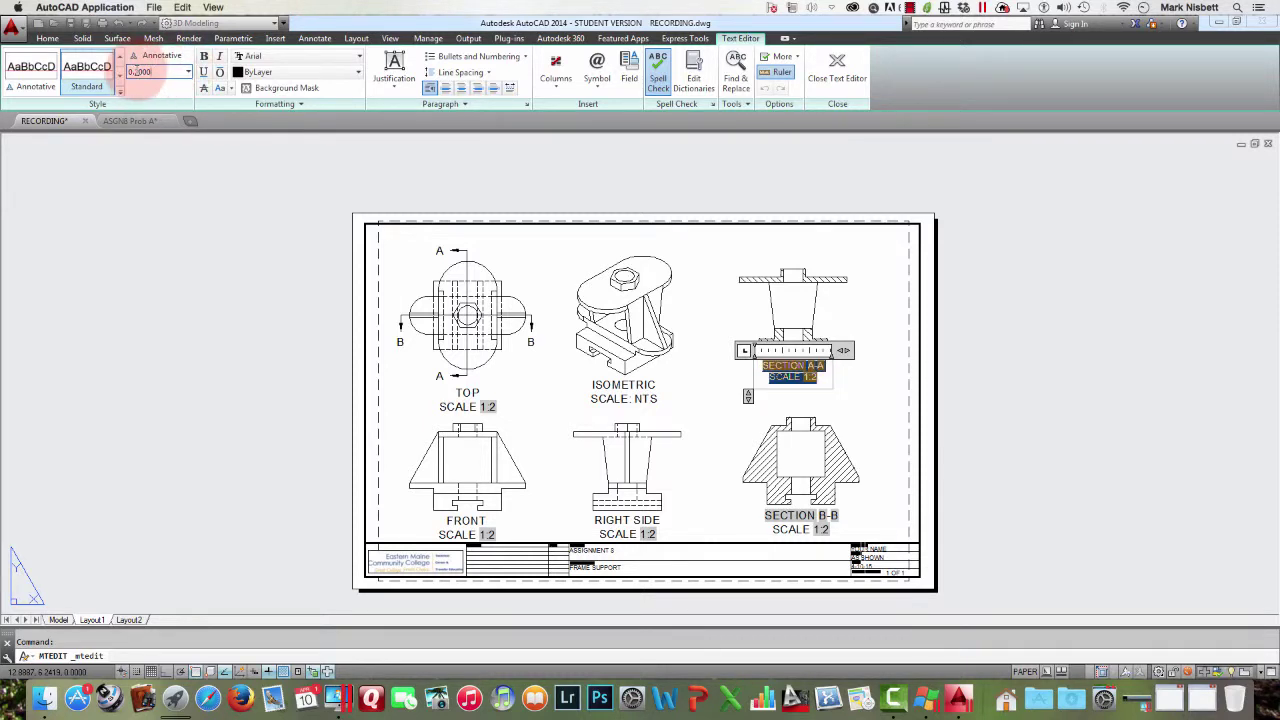
{"action": "double_click", "coordinate": [166, 76]}
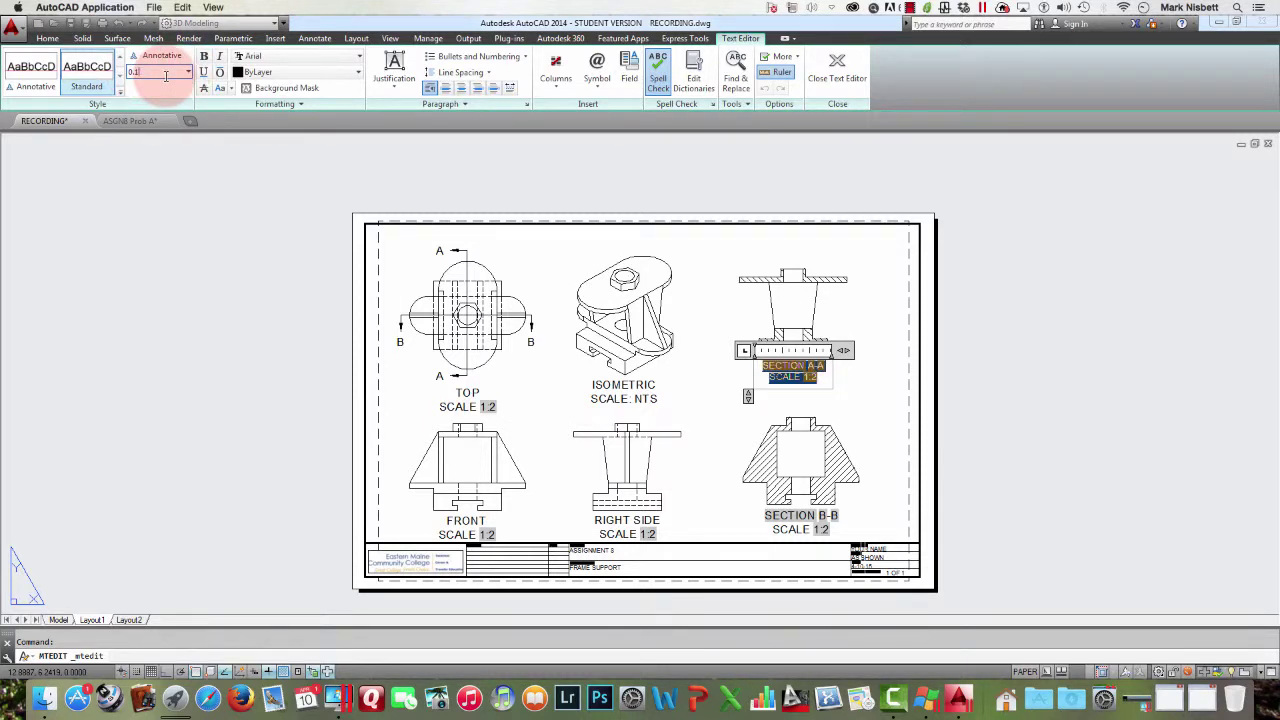
{"action": "key", "text": "Return"}
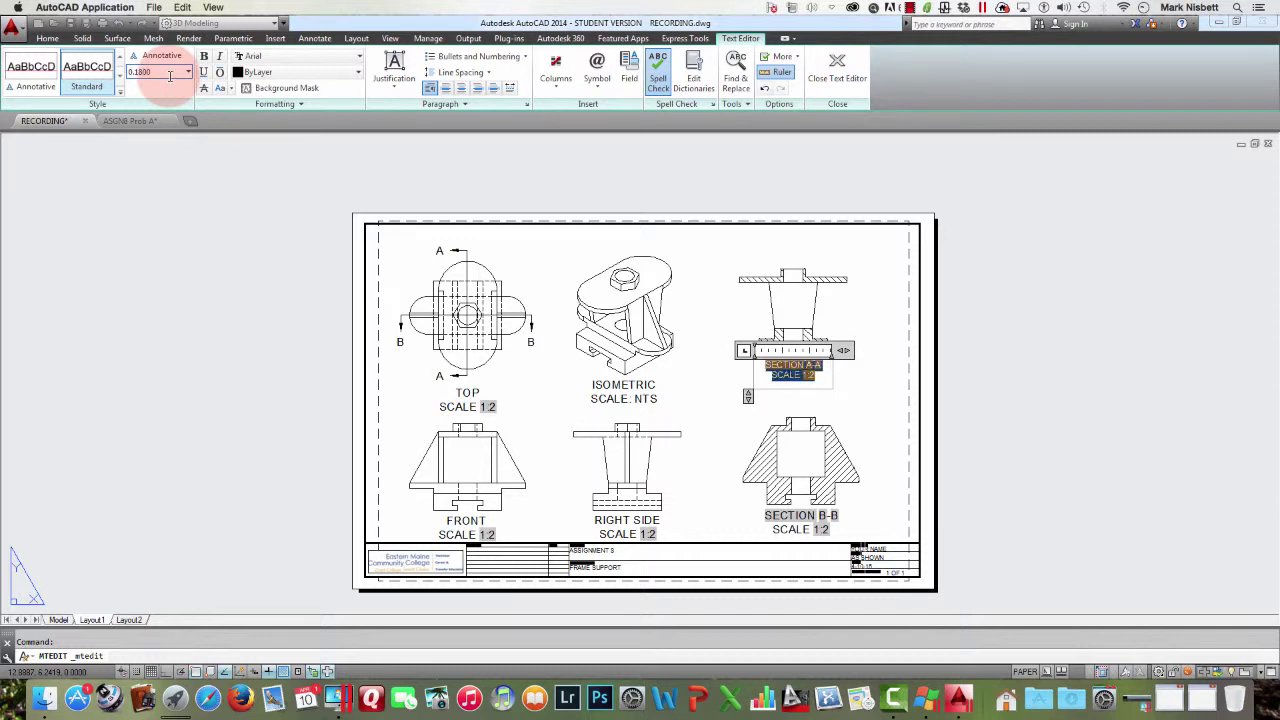
{"action": "left_click", "coordinate": [876, 406]}
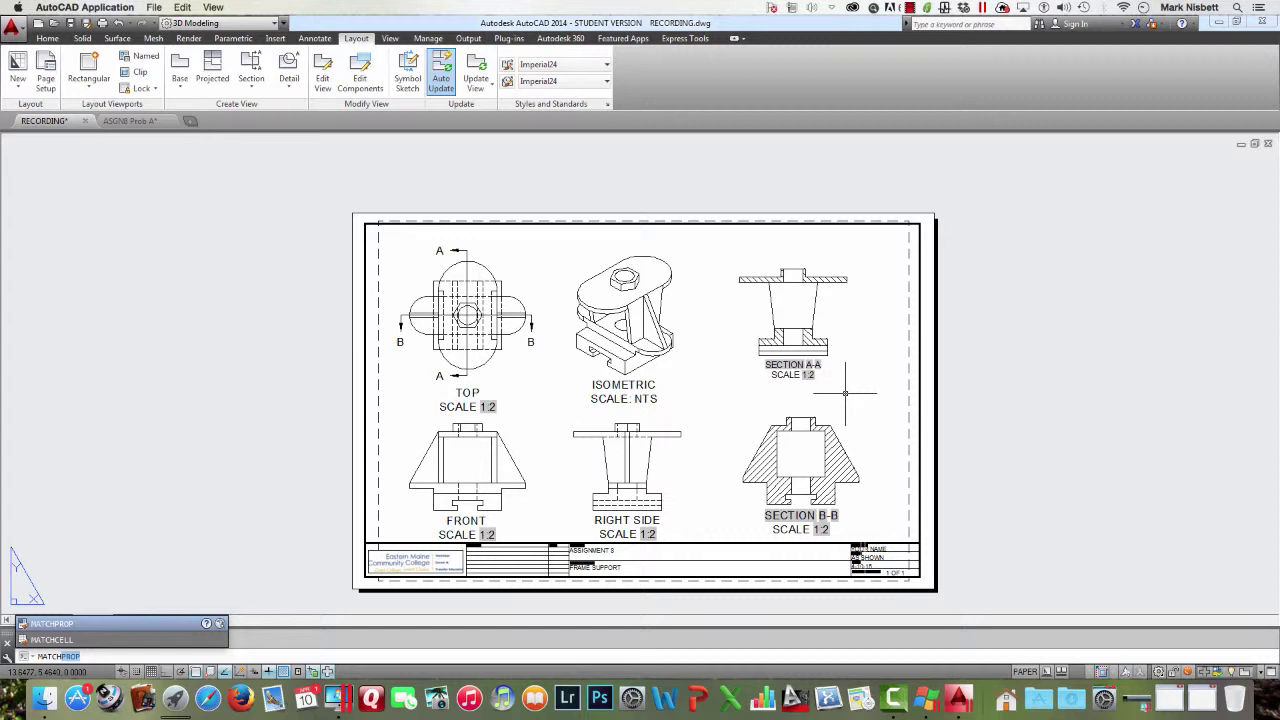
Match the properties of the SECTION A-A label onto the SECTION B-B, RIGHT SIDE, ISOMETRIC, TOP and FRONT view labels
{"action": "key", "text": "Return"}
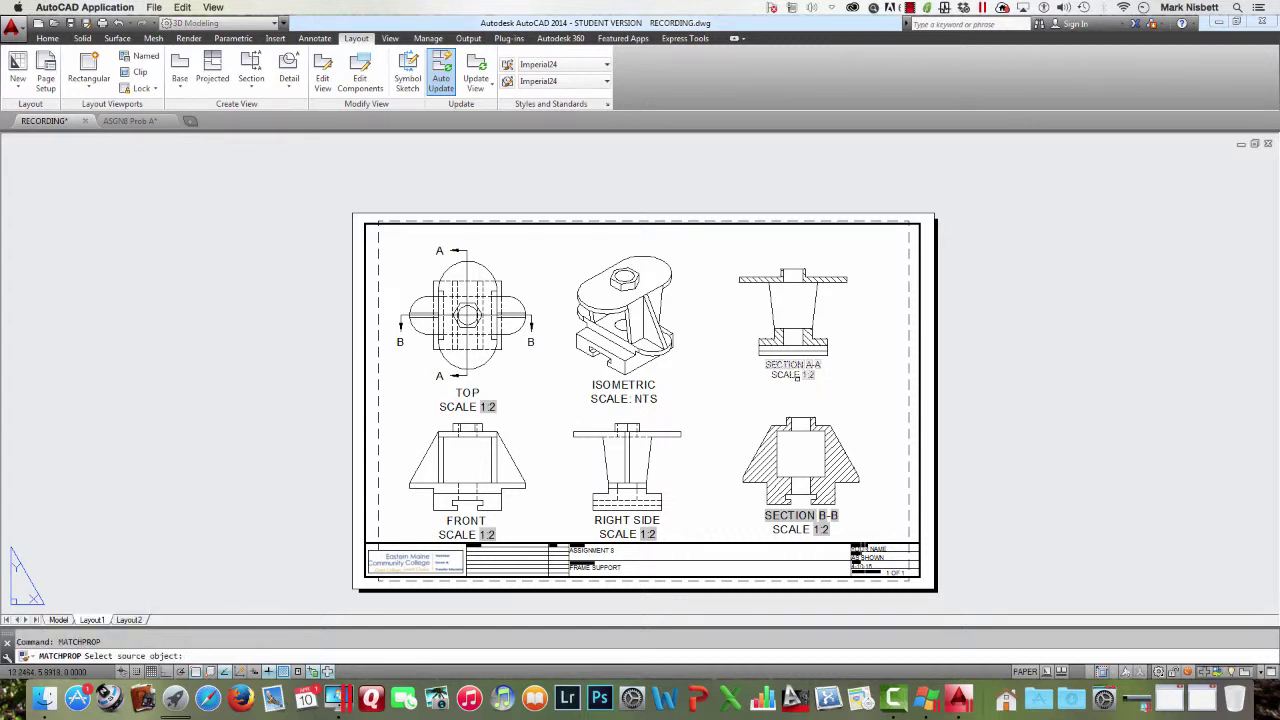
{"action": "left_click", "coordinate": [806, 386]}
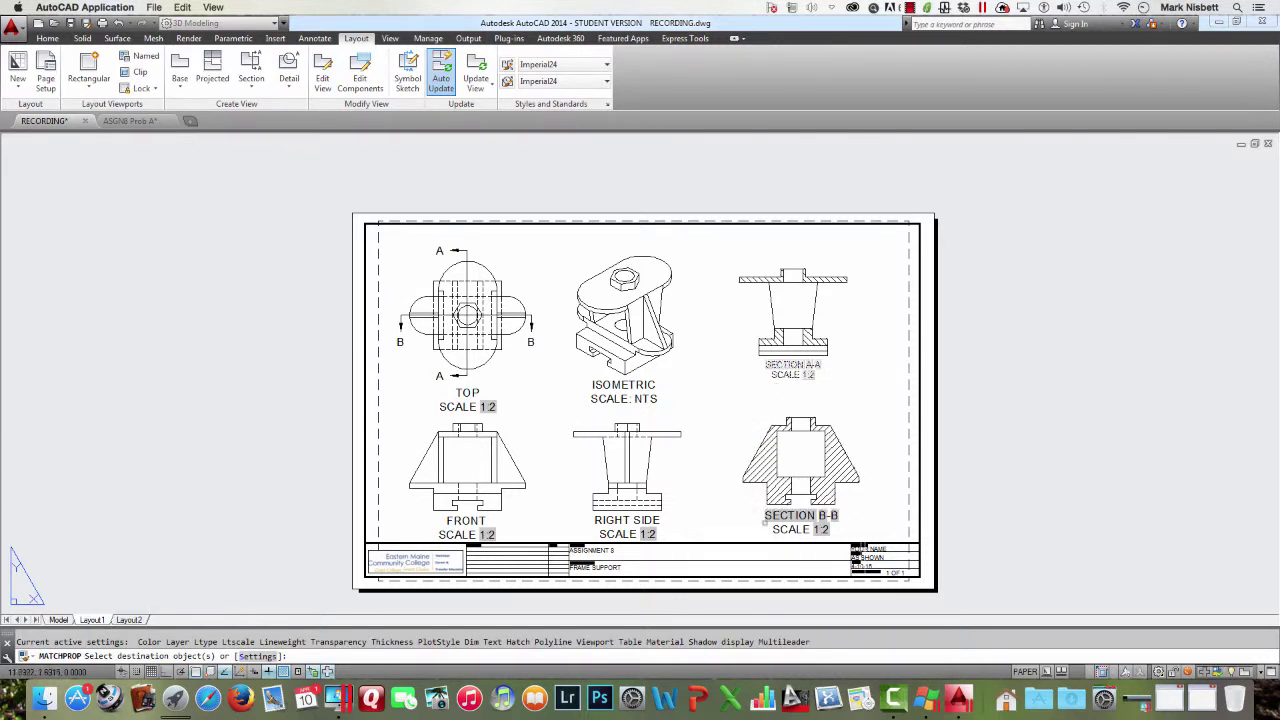
{"action": "left_click", "coordinate": [798, 525]}
{"action": "left_click", "coordinate": [658, 523]}
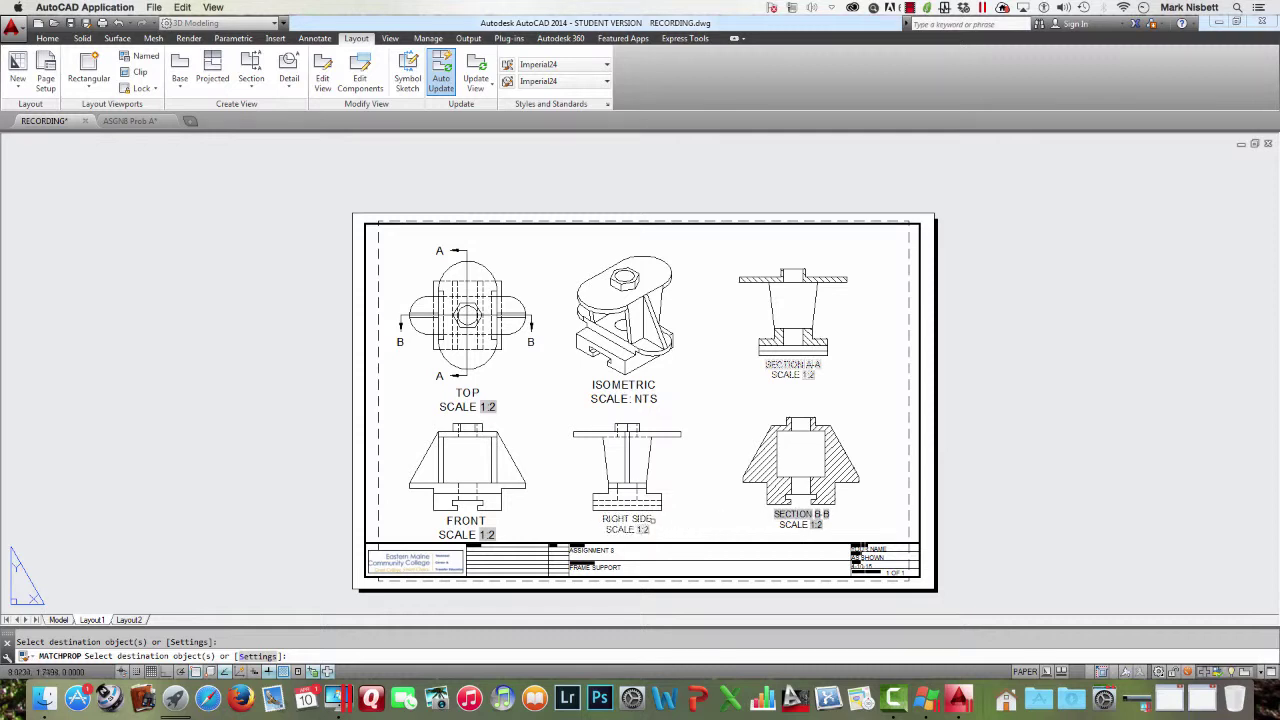
{"action": "left_click", "coordinate": [612, 393]}
{"action": "left_click", "coordinate": [446, 389]}
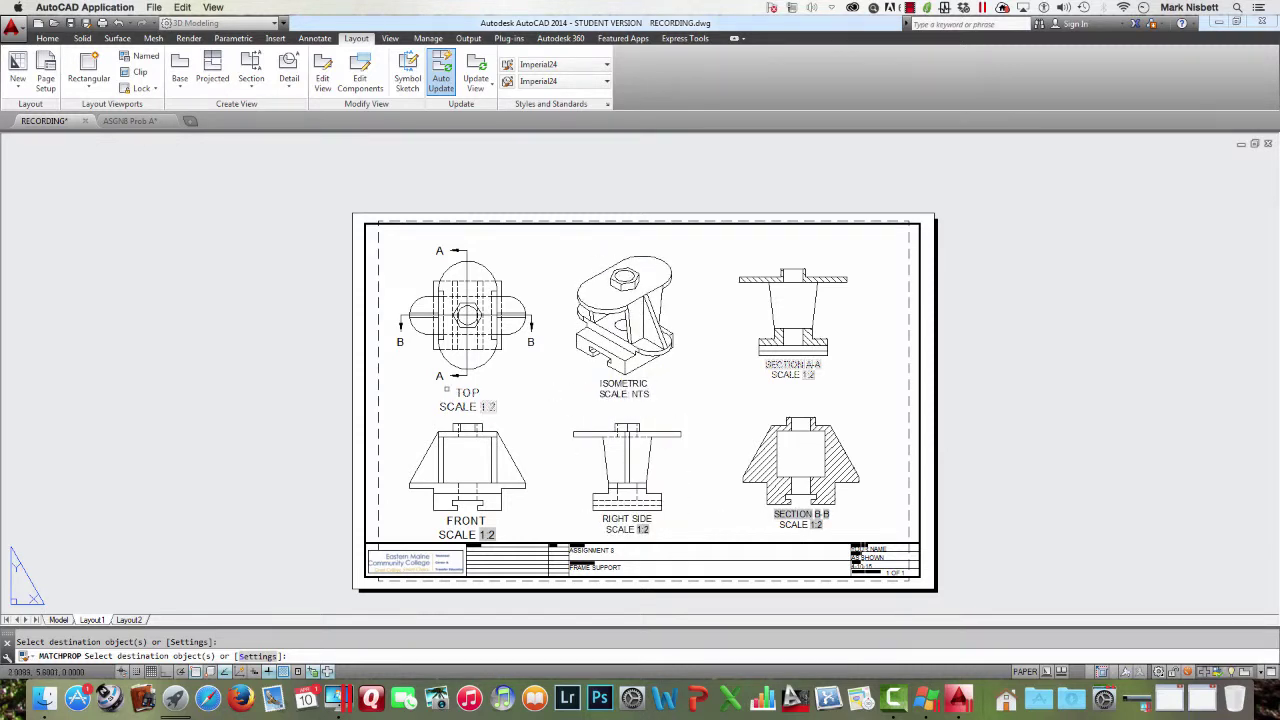
{"action": "left_click", "coordinate": [459, 394]}
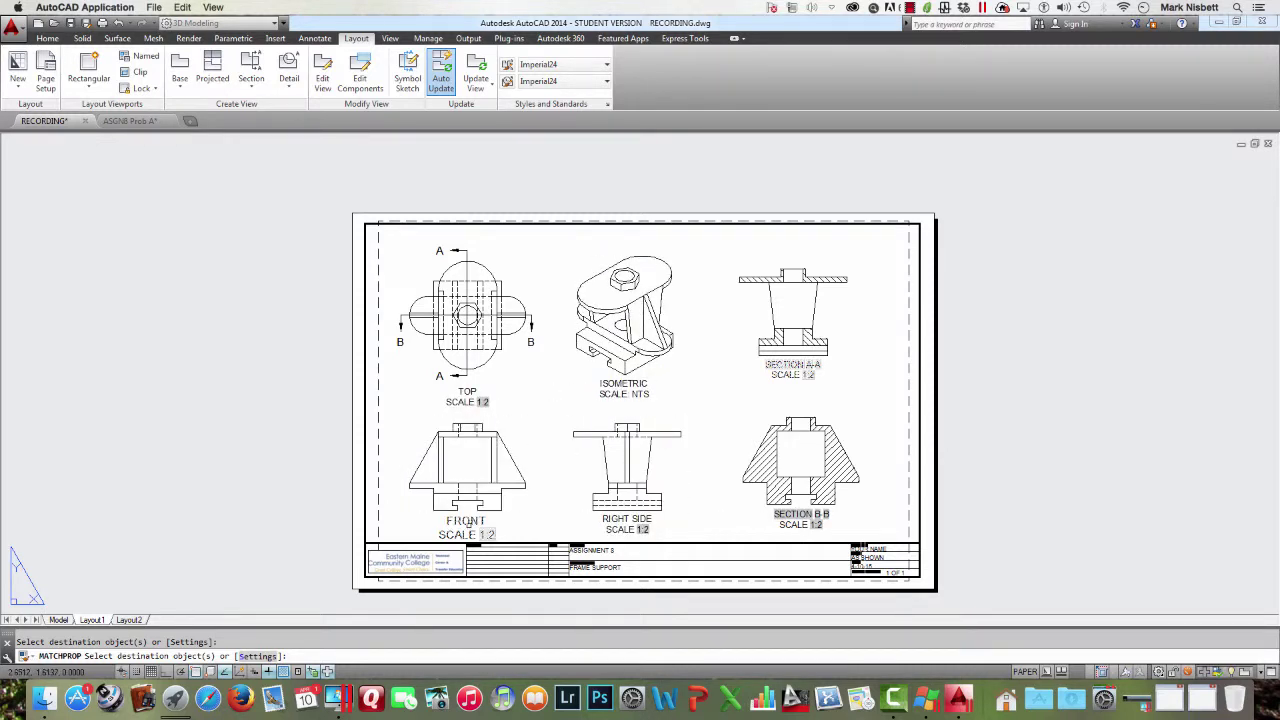
{"action": "left_click", "coordinate": [470, 527]}
{"action": "key", "text": "Escape"}
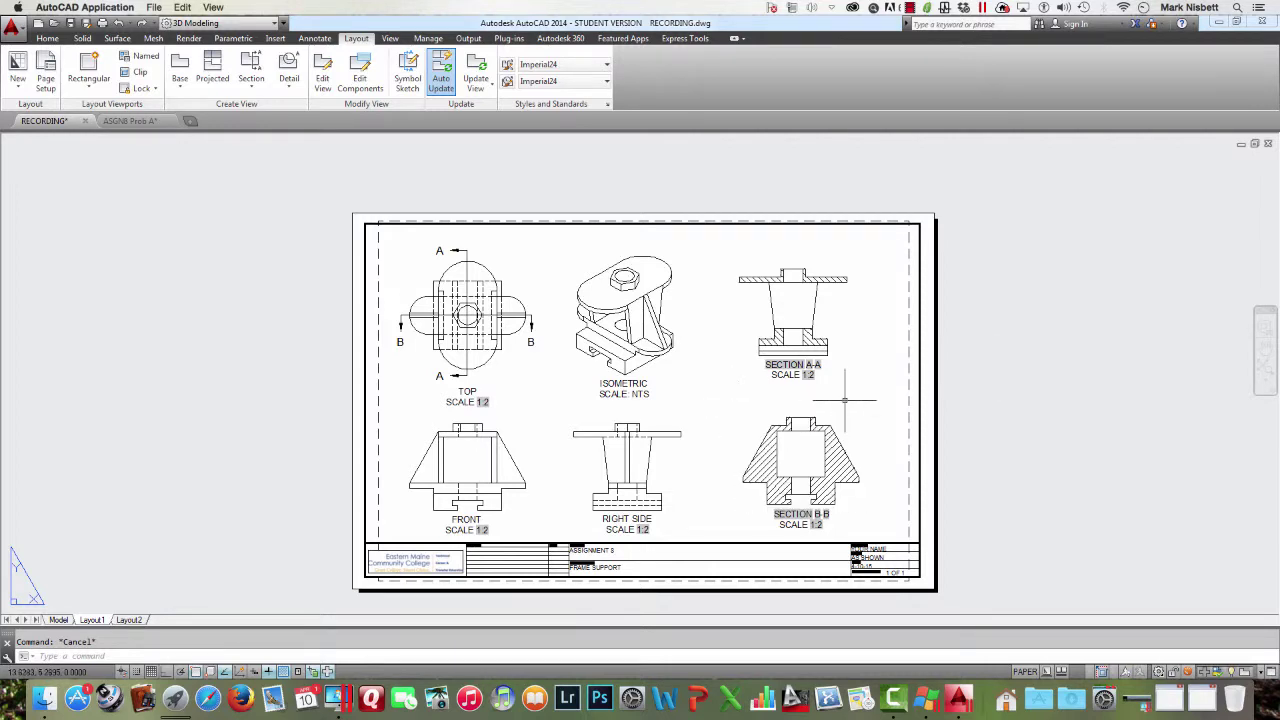
Add a horizontal linear dimension above the front view across the full width of its uppermost block
{"action": "middle_click_drag", "start_coordinate": [897, 440], "coordinate": [966, 389]}
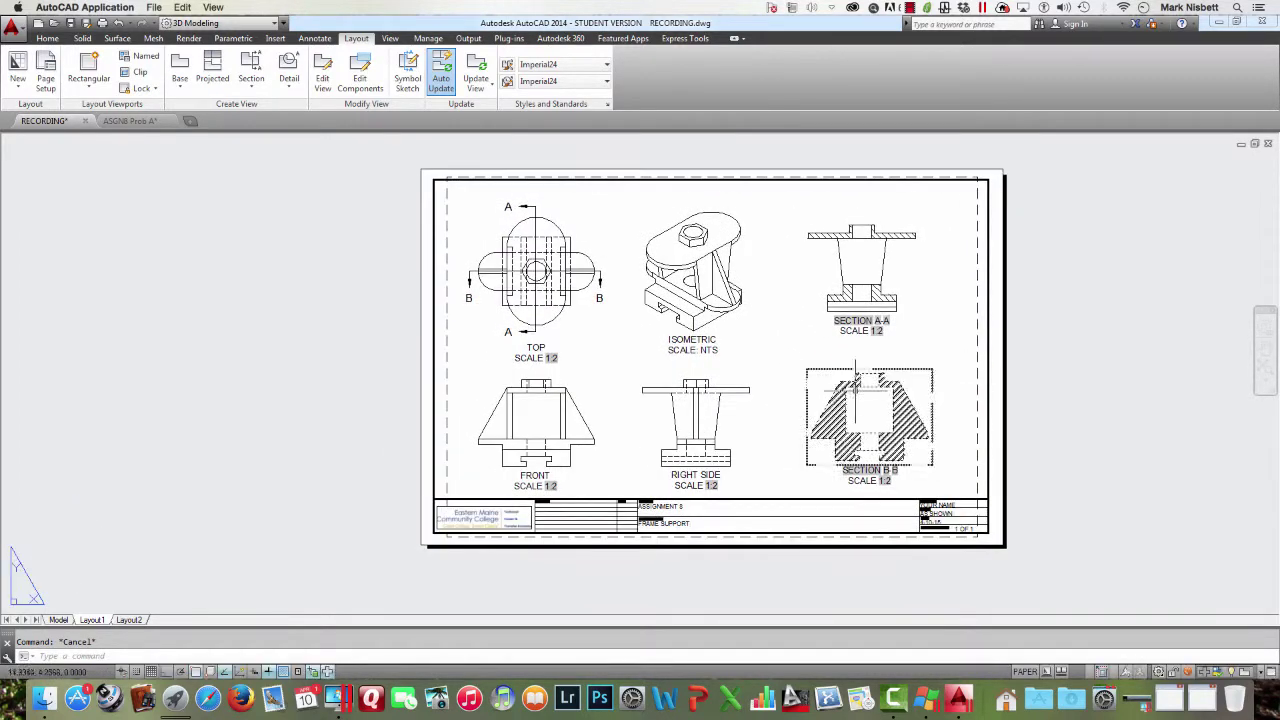
{"action": "scroll", "coordinate": [557, 476], "scroll_direction": "up", "scroll_amount": 6}
{"action": "scroll", "coordinate": [557, 476], "scroll_direction": "down", "scroll_amount": 7}
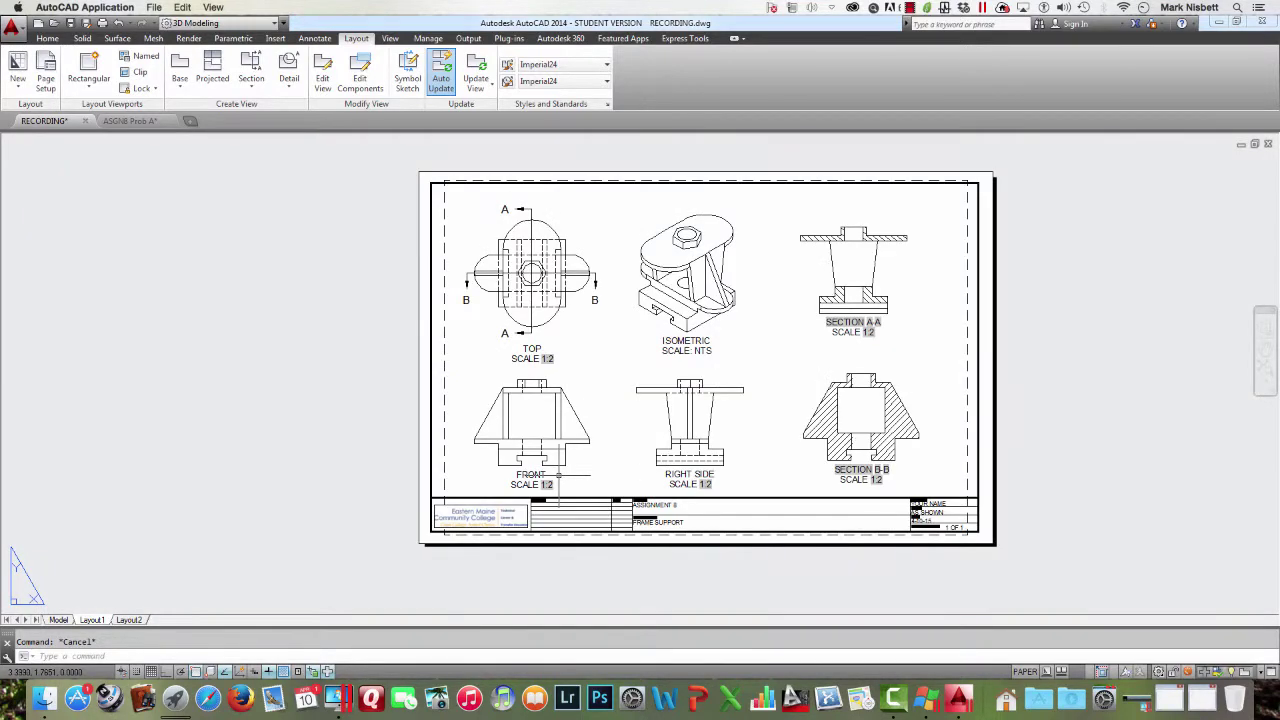
{"action": "scroll", "coordinate": [557, 476], "scroll_direction": "up", "scroll_amount": 4}
{"action": "middle_click_drag", "start_coordinate": [731, 460], "coordinate": [745, 433]}
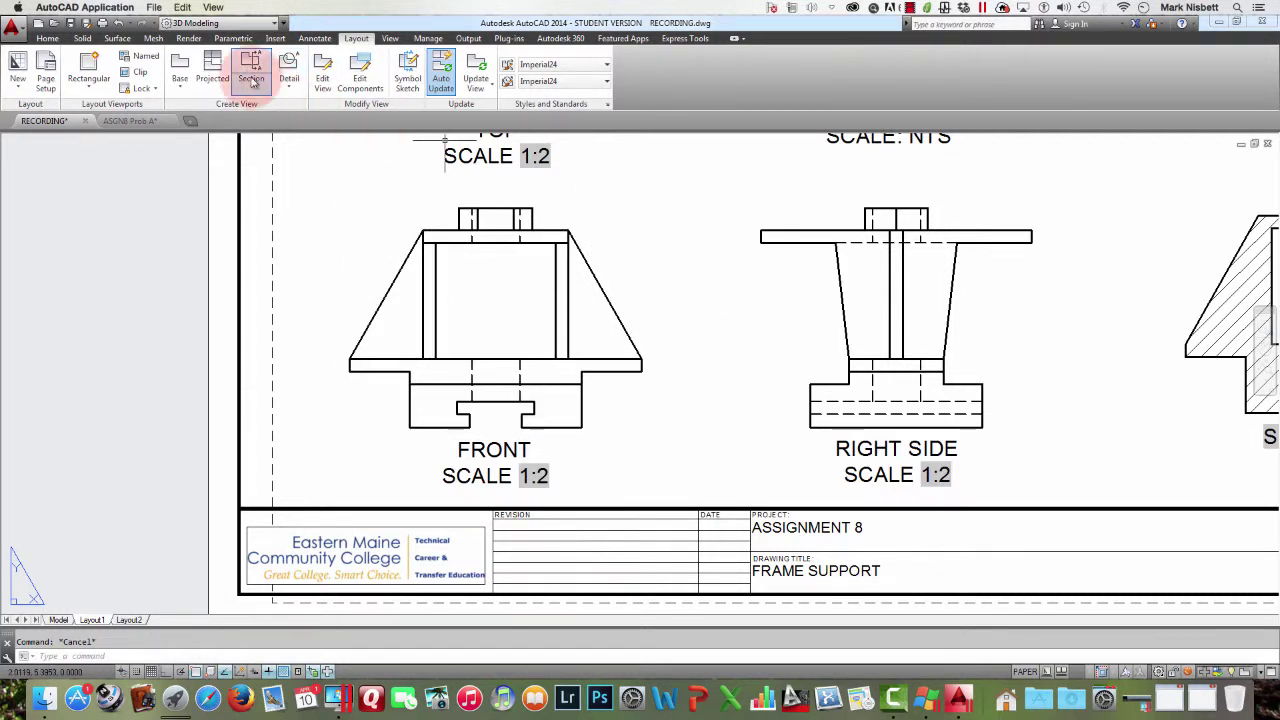
{"action": "left_click", "coordinate": [314, 38]}
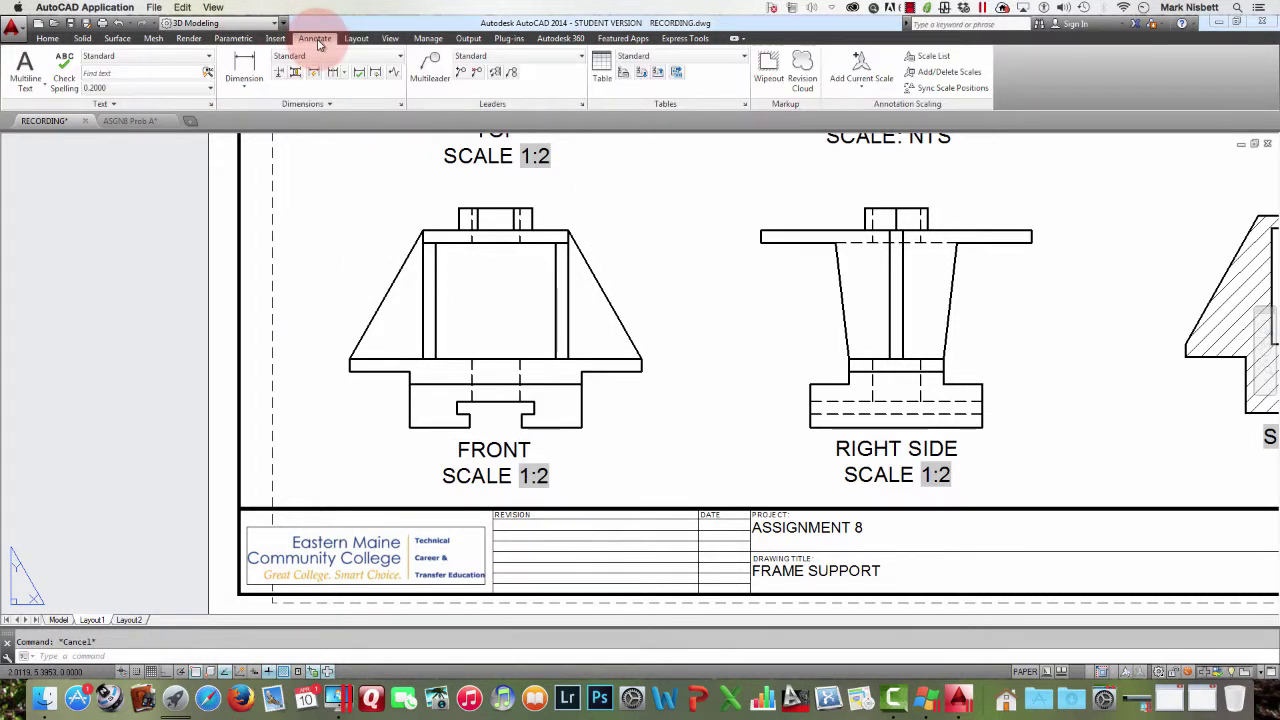
{"action": "left_click", "coordinate": [249, 63]}
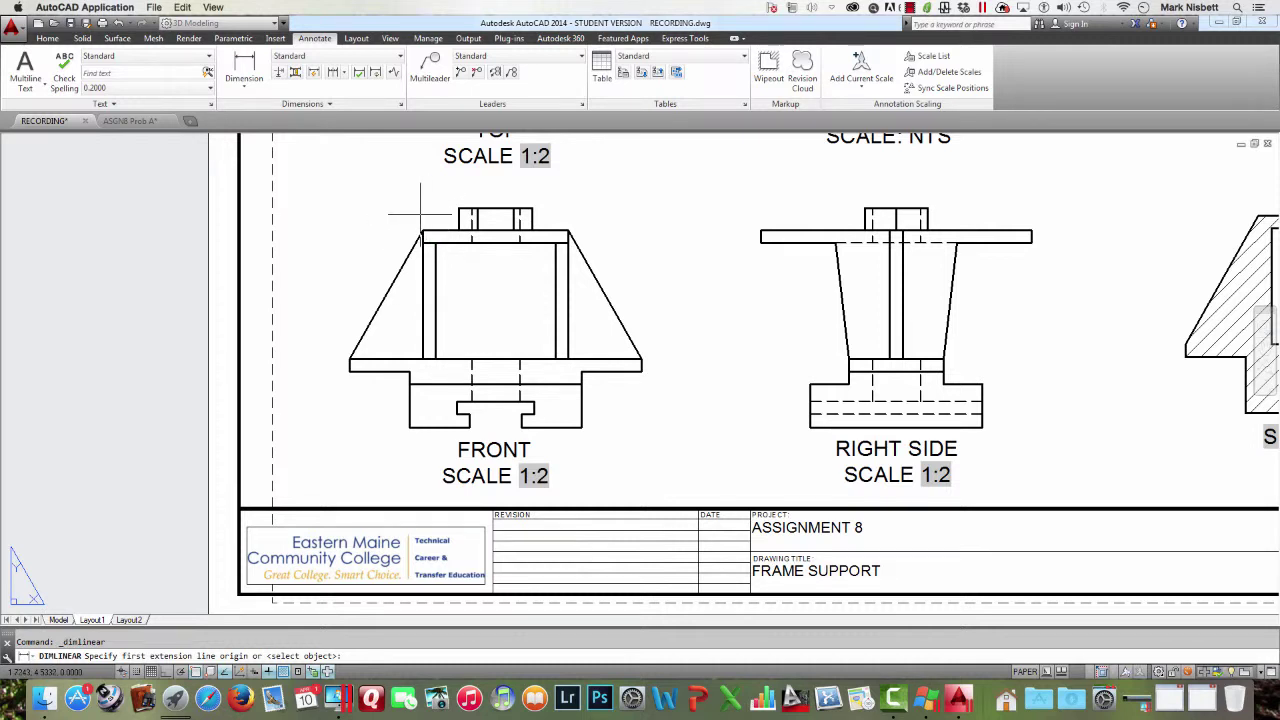
{"action": "left_click", "coordinate": [459, 209]}
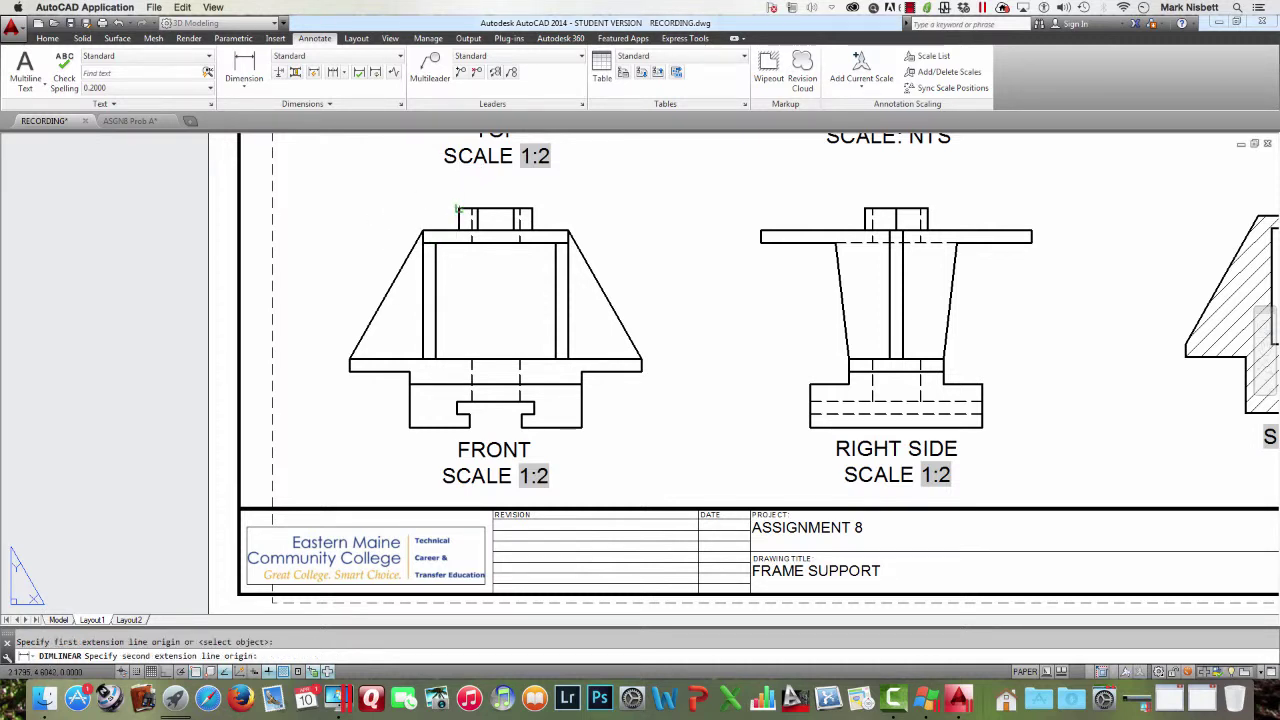
{"action": "left_click", "coordinate": [532, 209]}
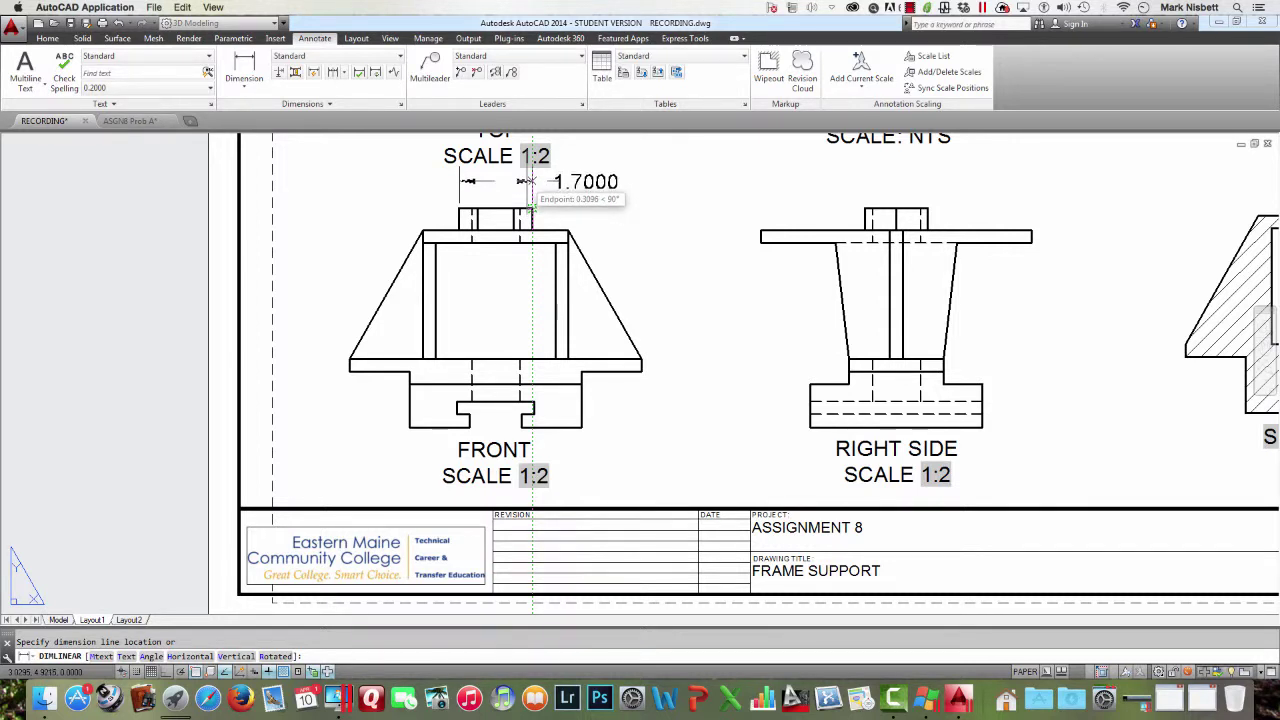
{"action": "left_click", "coordinate": [532, 182]}
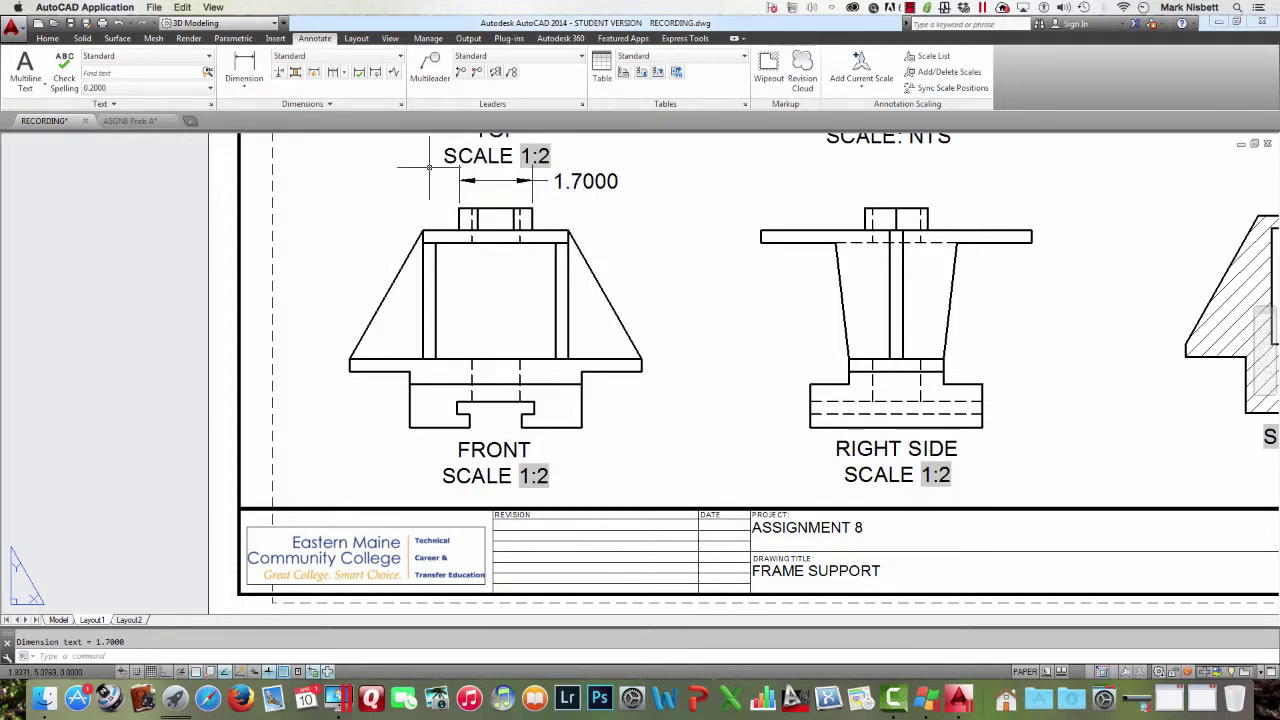
Modify the Standard dimension style, setting its text height to 0.08
{"action": "left_click", "coordinate": [384, 128]}
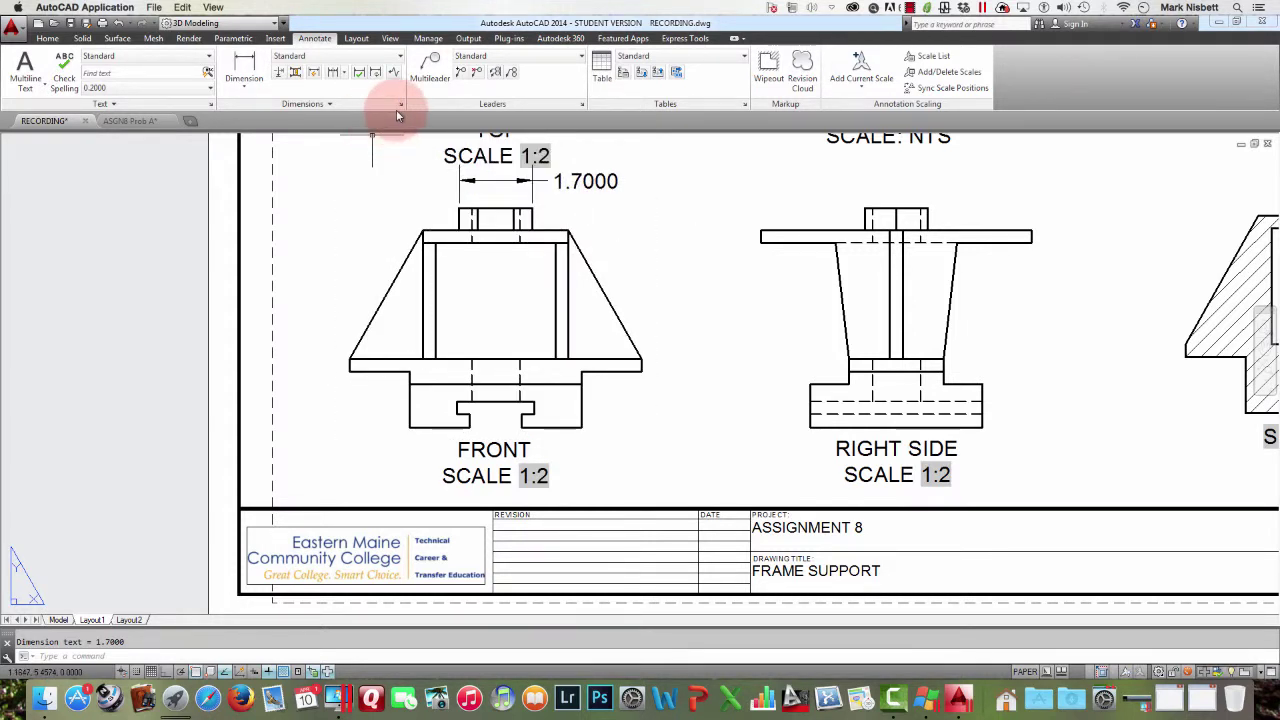
{"action": "left_click", "coordinate": [401, 105]}
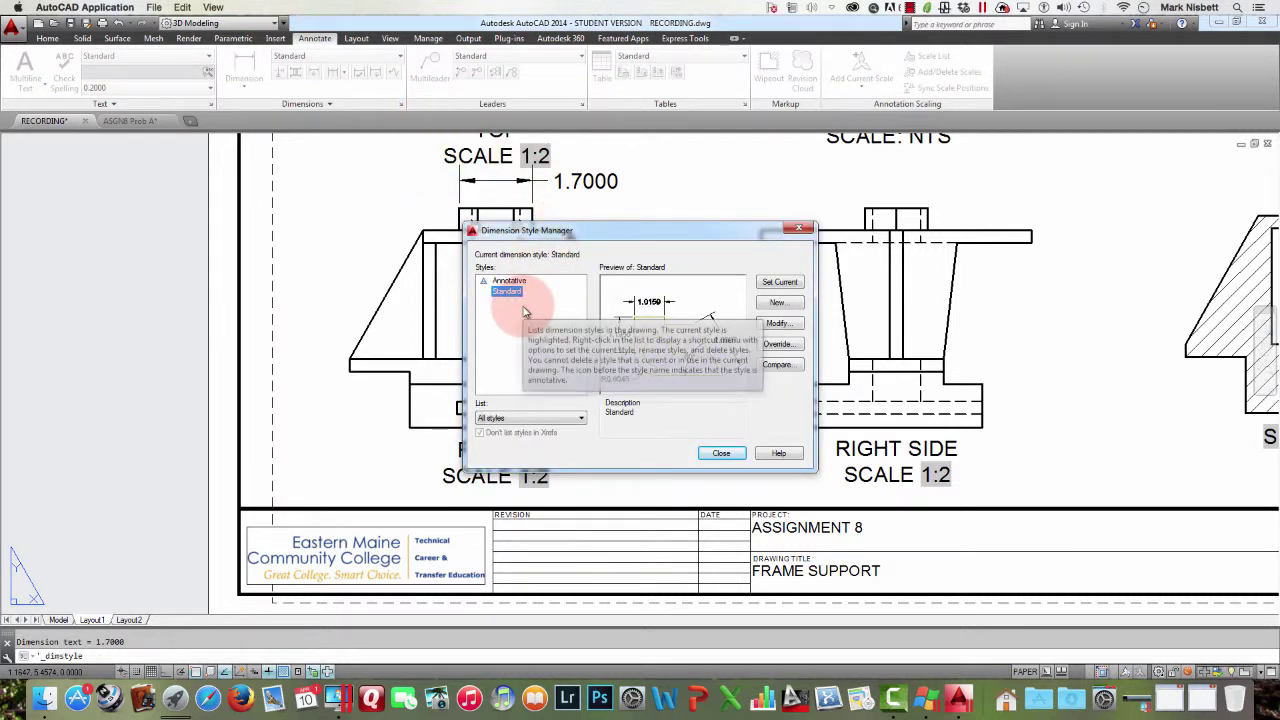
{"action": "left_click", "coordinate": [518, 292]}
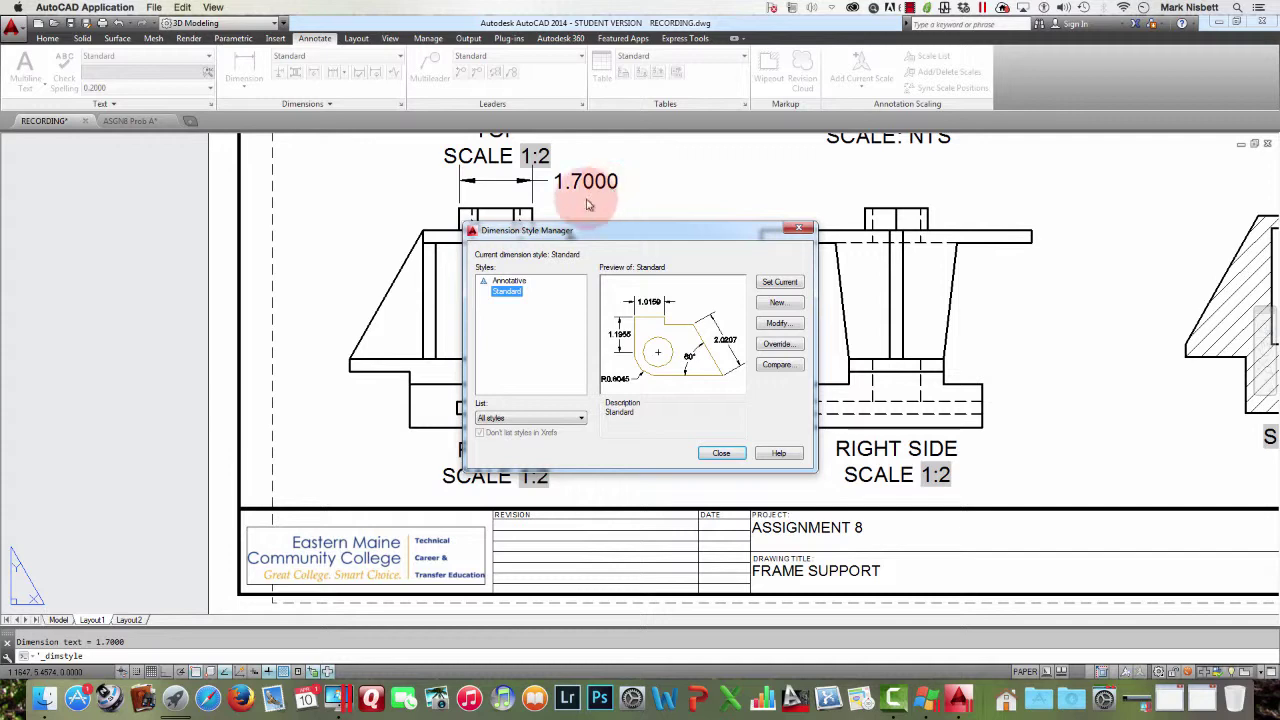
{"action": "left_click", "coordinate": [777, 326]}
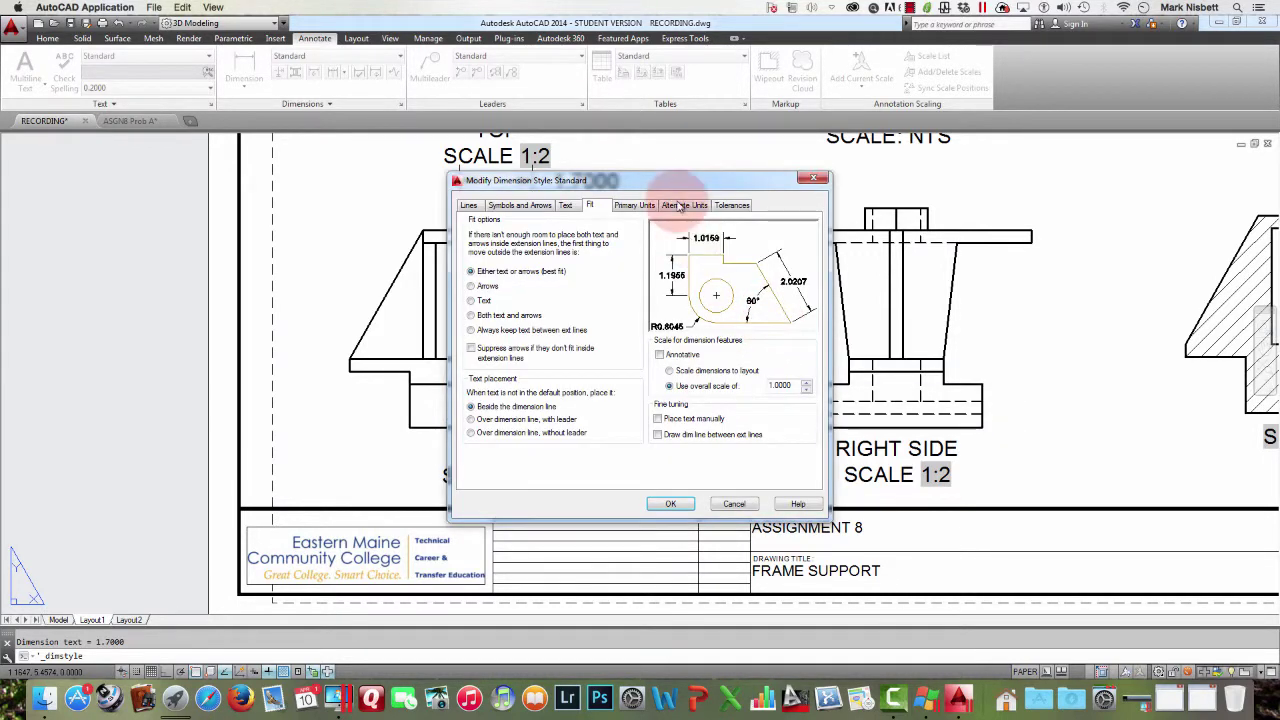
{"action": "left_click_drag", "start_coordinate": [668, 180], "coordinate": [872, 211]}
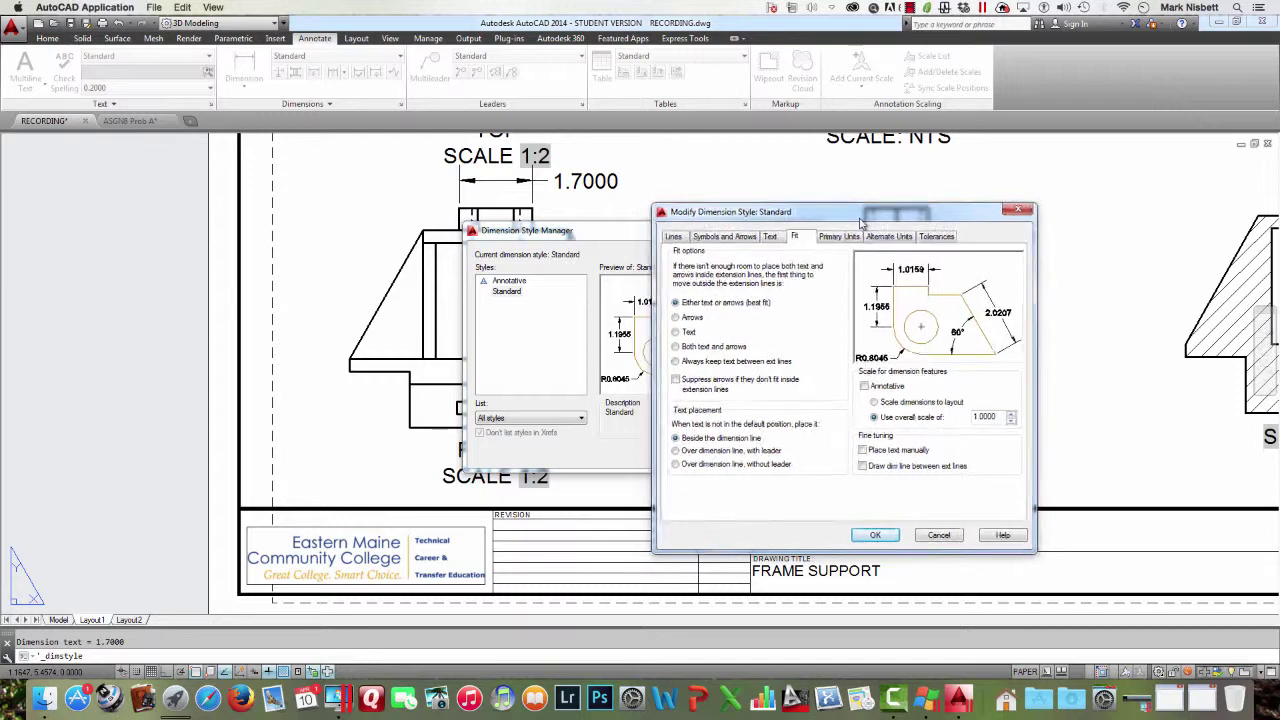
{"action": "left_click", "coordinate": [770, 236]}
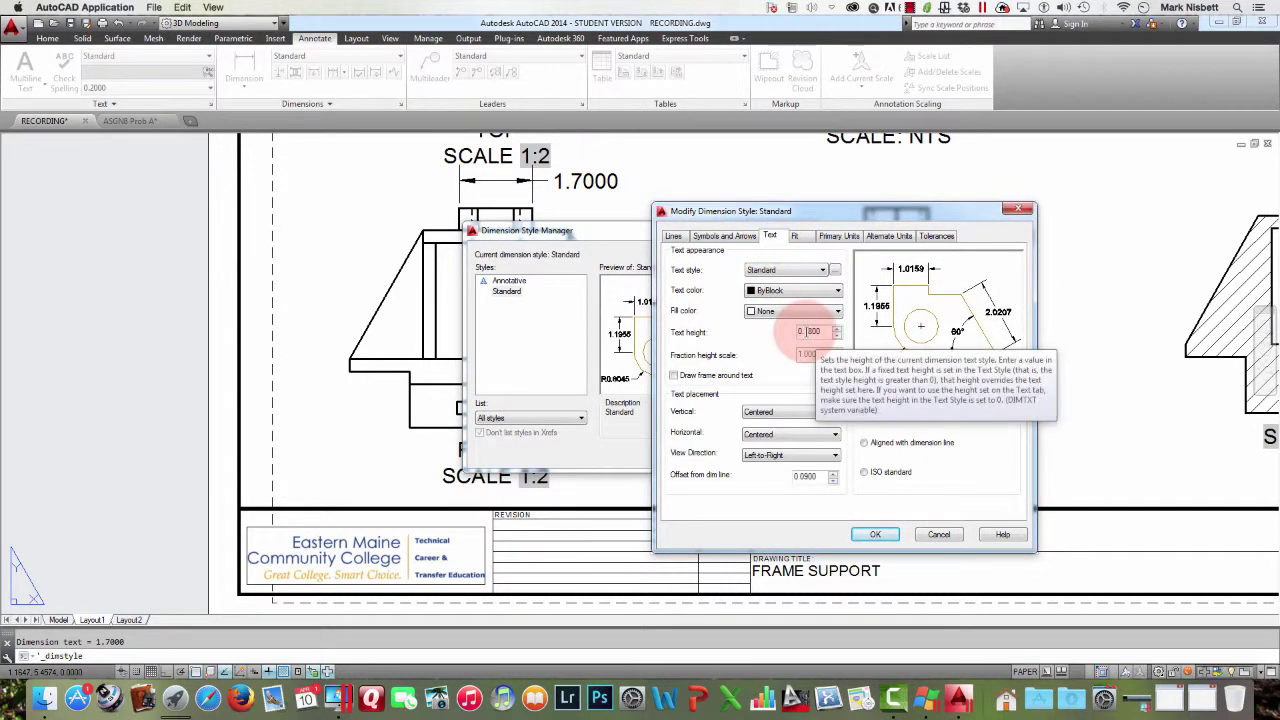
{"action": "double_click", "coordinate": [809, 331]}
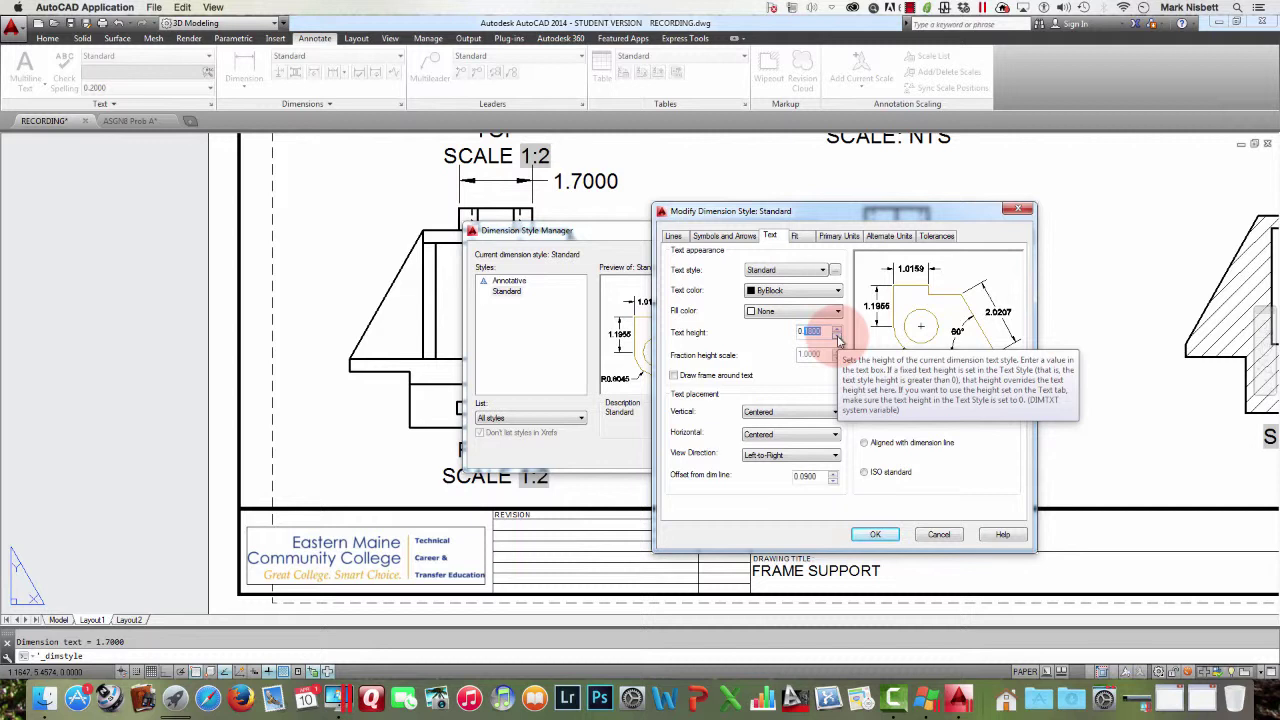
{"action": "type", "text": "0.0"}
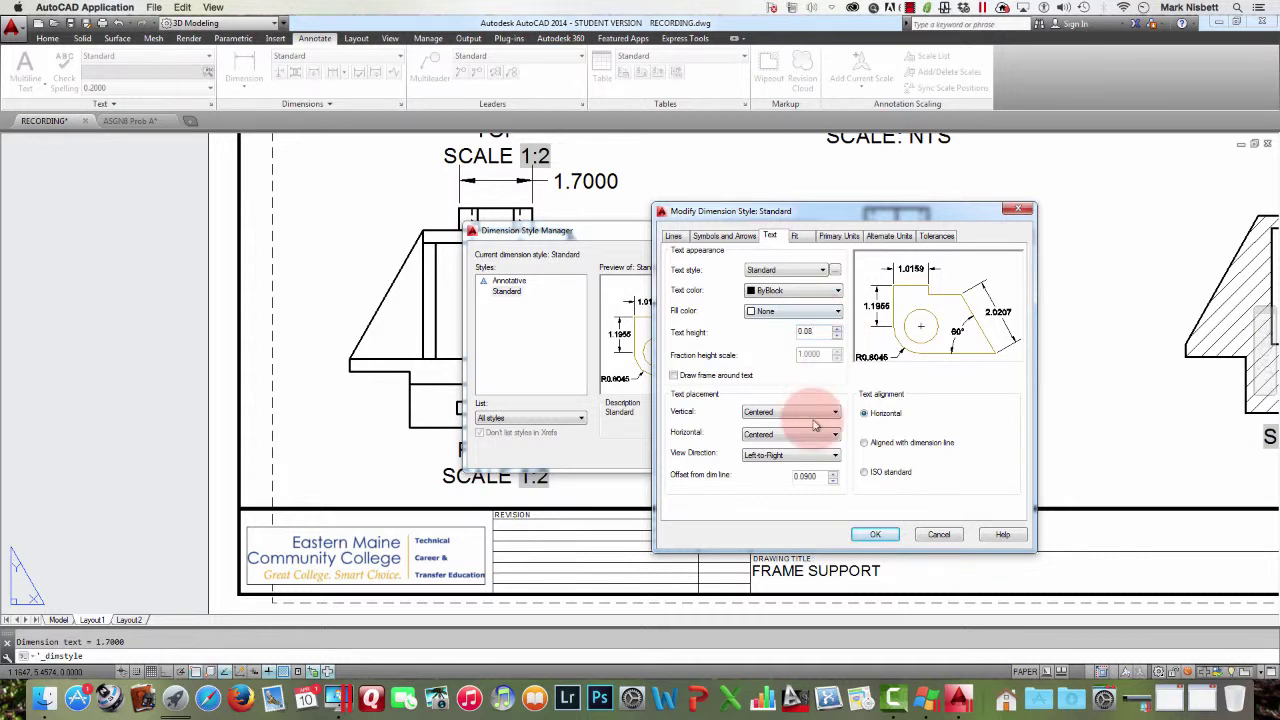
Set the Standard dimension style's arrow size to 0.08 and its vertical text placement to Above
{"action": "left_click", "coordinate": [724, 236]}
{"action": "double_click", "coordinate": [694, 369]}
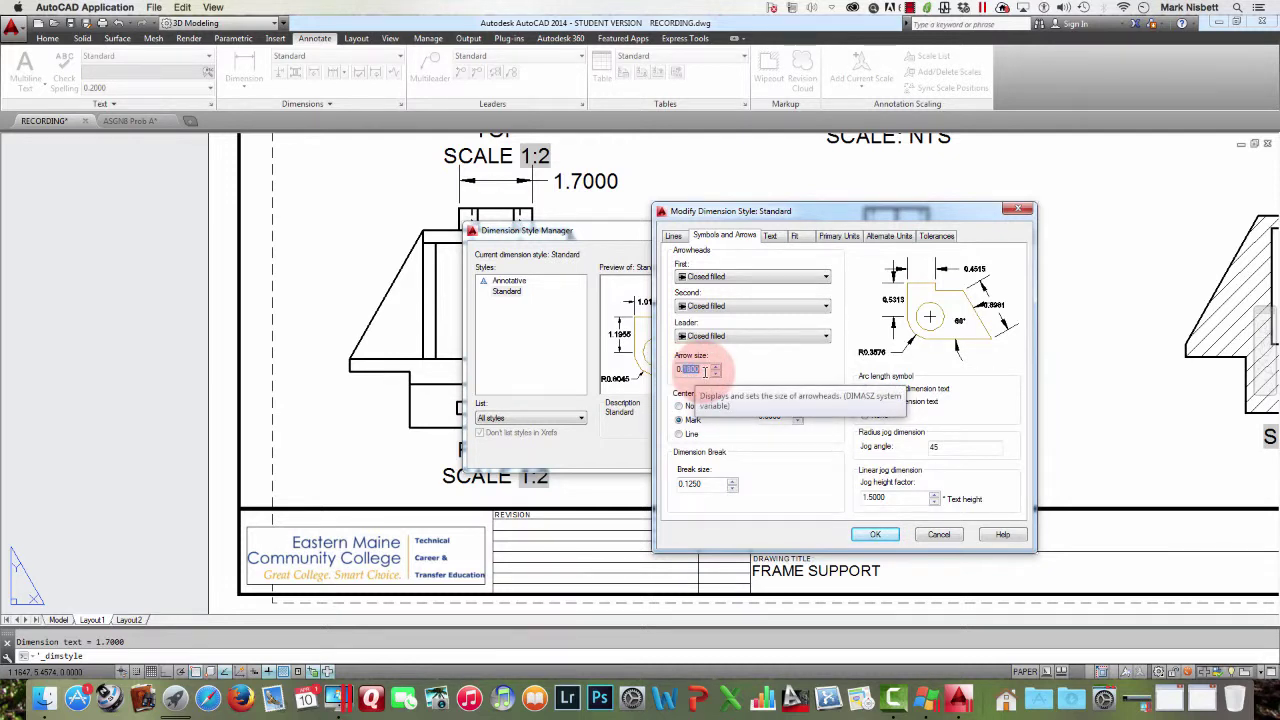
{"action": "type", "text": "08"}
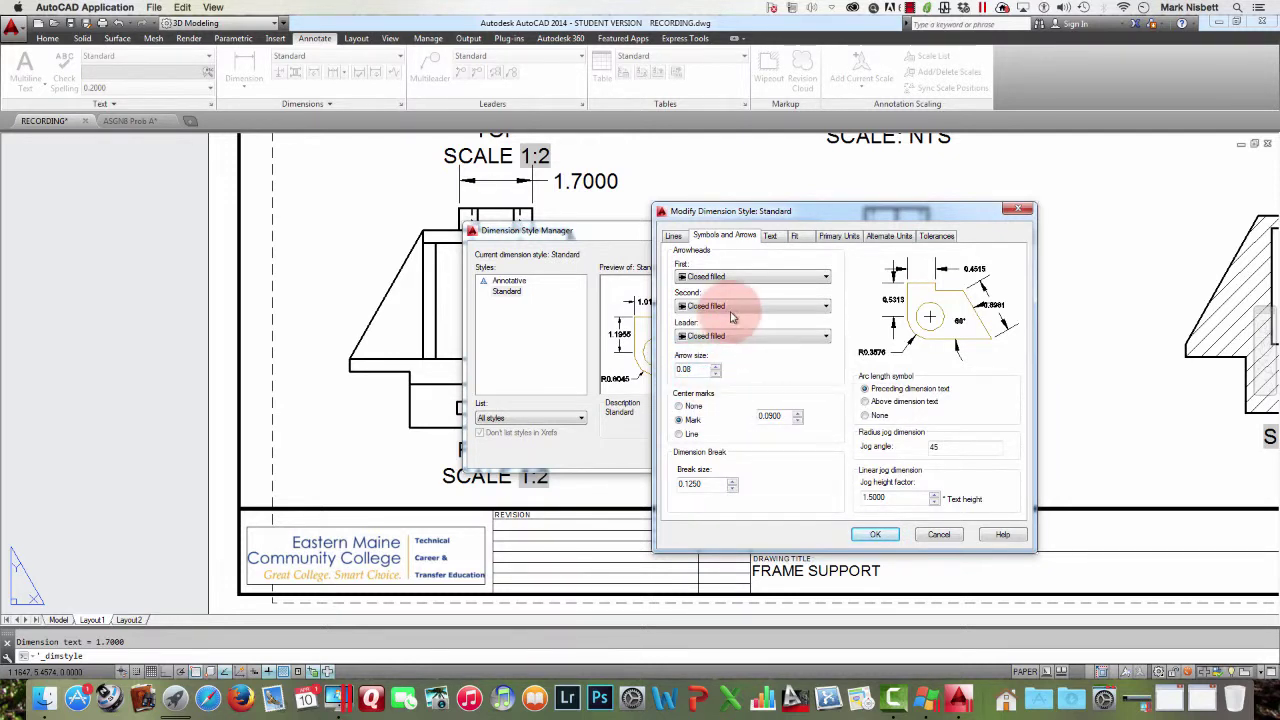
{"action": "left_click", "coordinate": [772, 236]}
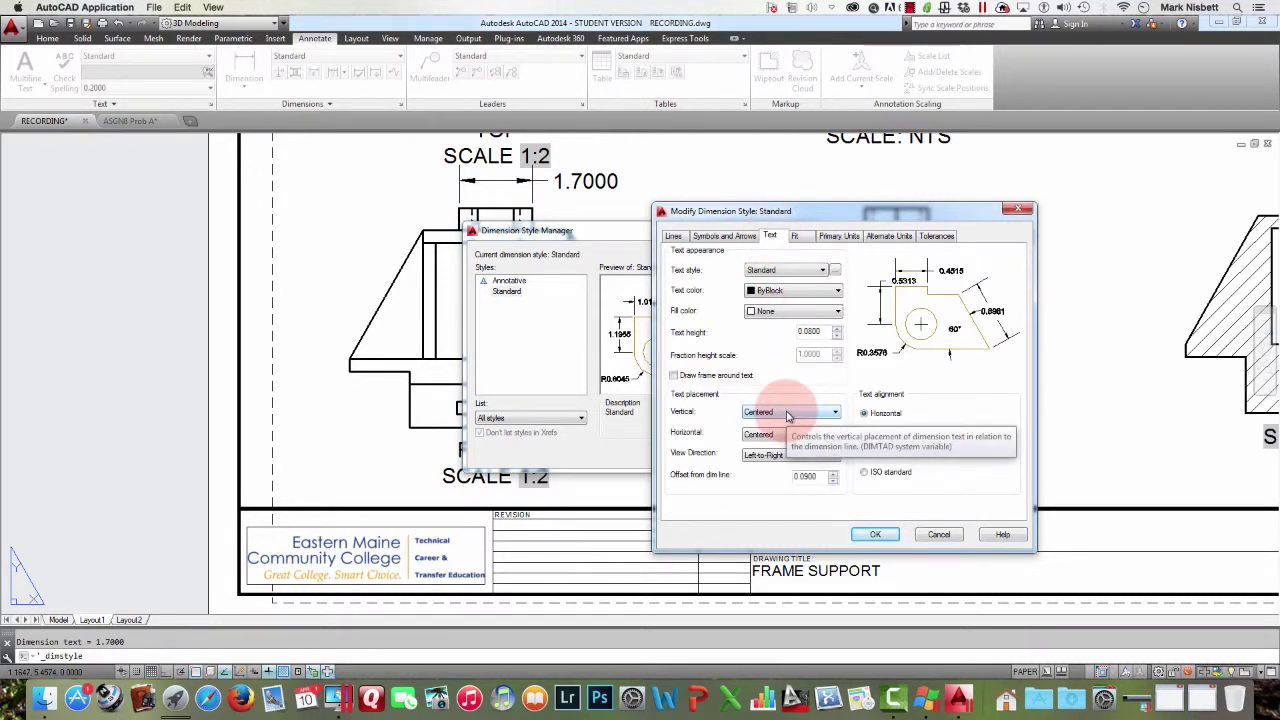
{"action": "left_click", "coordinate": [775, 433]}
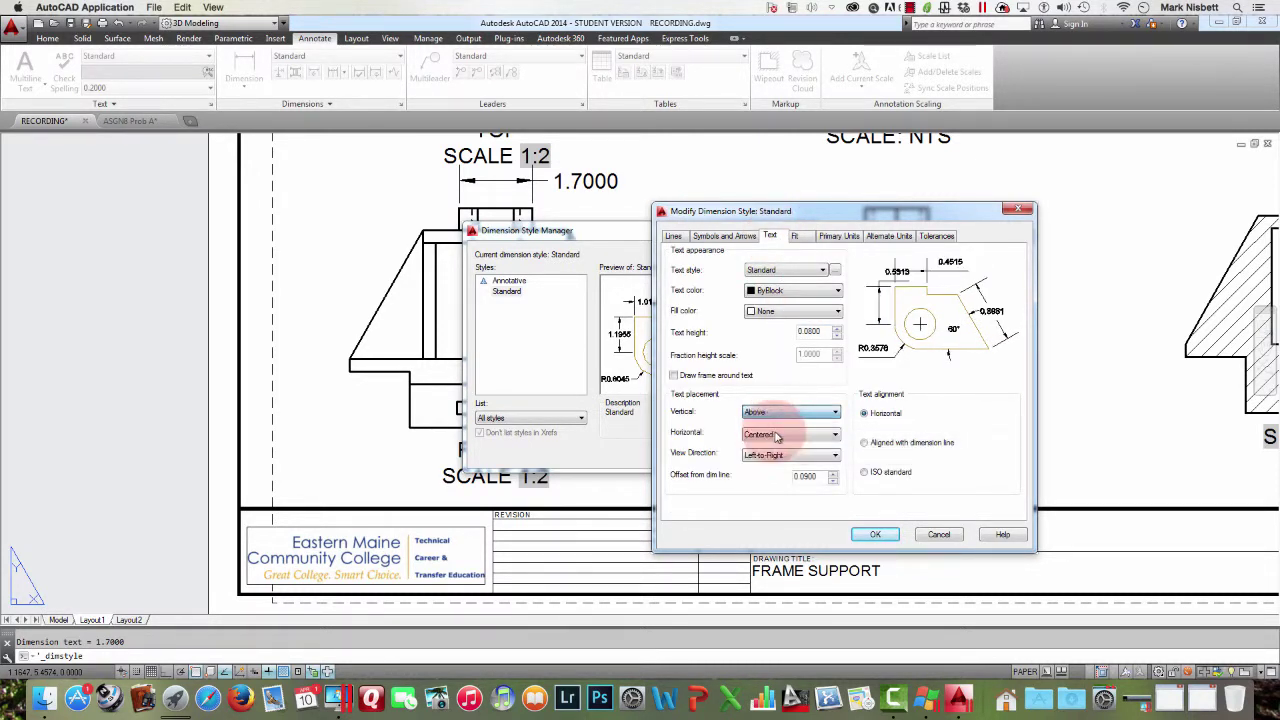
Align the Standard style's dimension text with the dimension line and place displaced text over the dimension line with a leader
{"action": "left_click", "coordinate": [865, 443]}
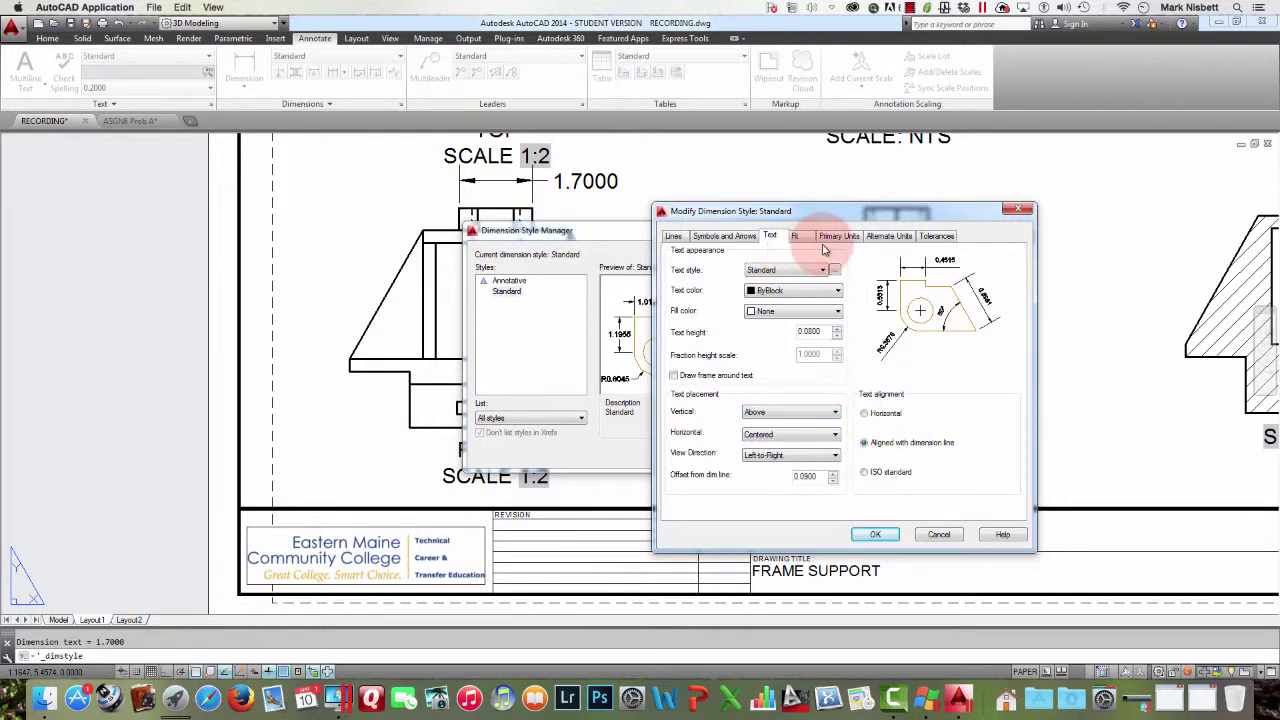
{"action": "left_click", "coordinate": [797, 237]}
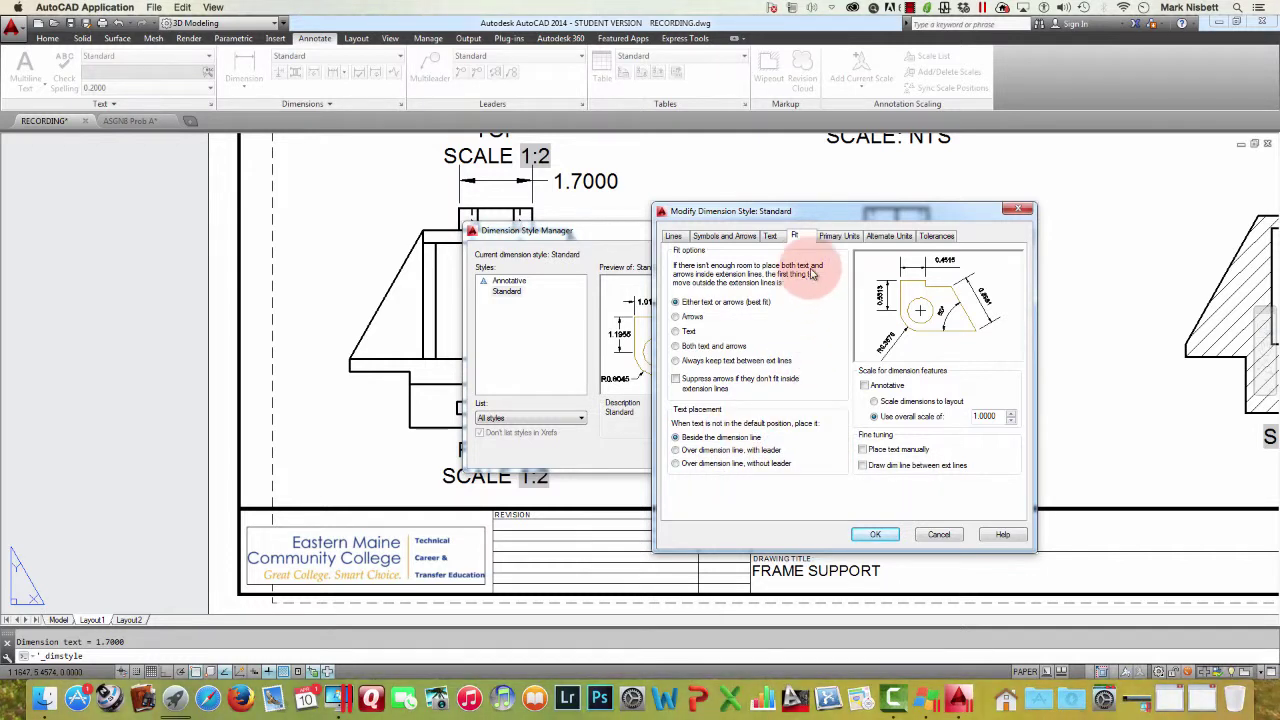
{"action": "left_click", "coordinate": [677, 451]}
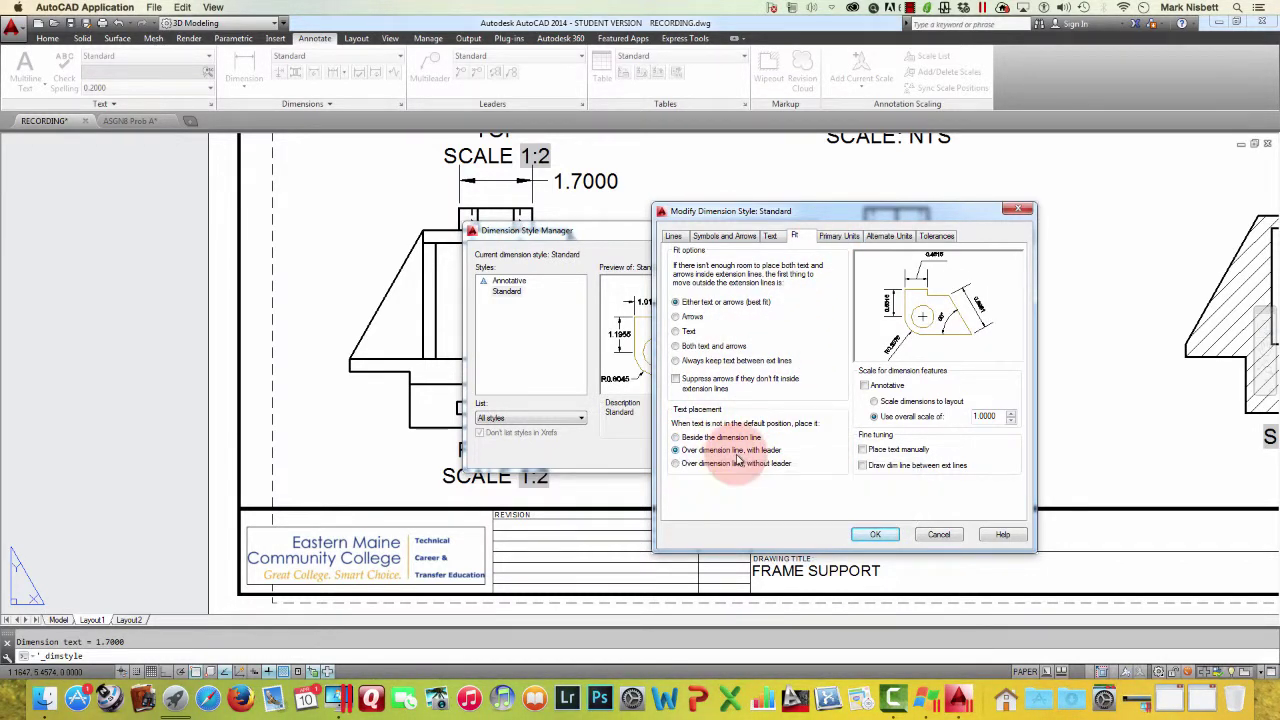
Set the Standard style's linear dimension precision to 0.00 and apply the style changes
{"action": "left_click", "coordinate": [838, 238]}
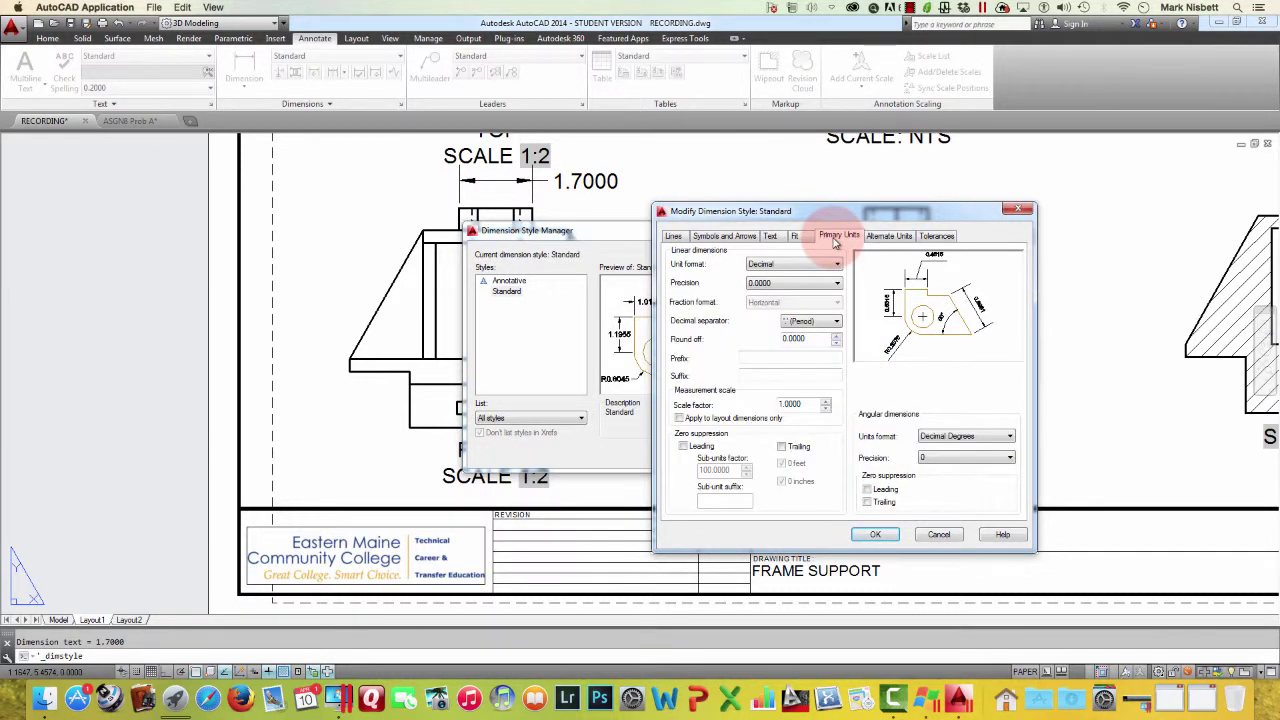
{"action": "left_click", "coordinate": [800, 283]}
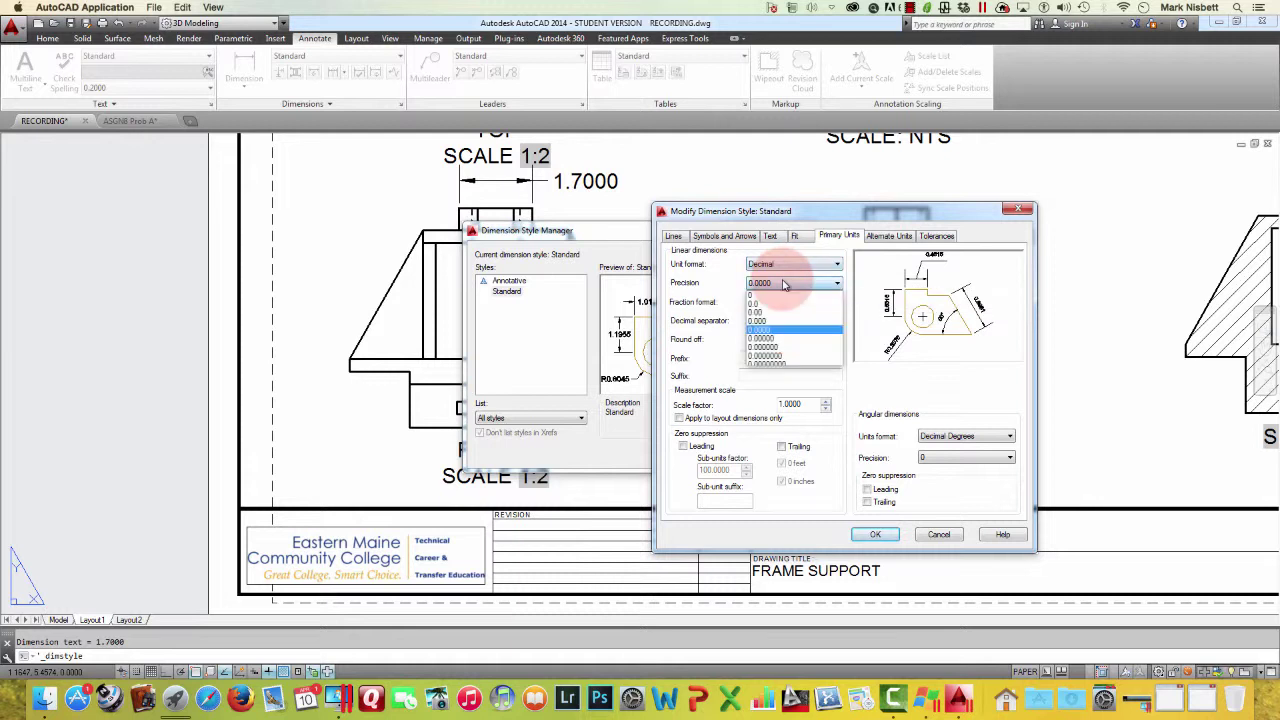
{"action": "left_click", "coordinate": [758, 312]}
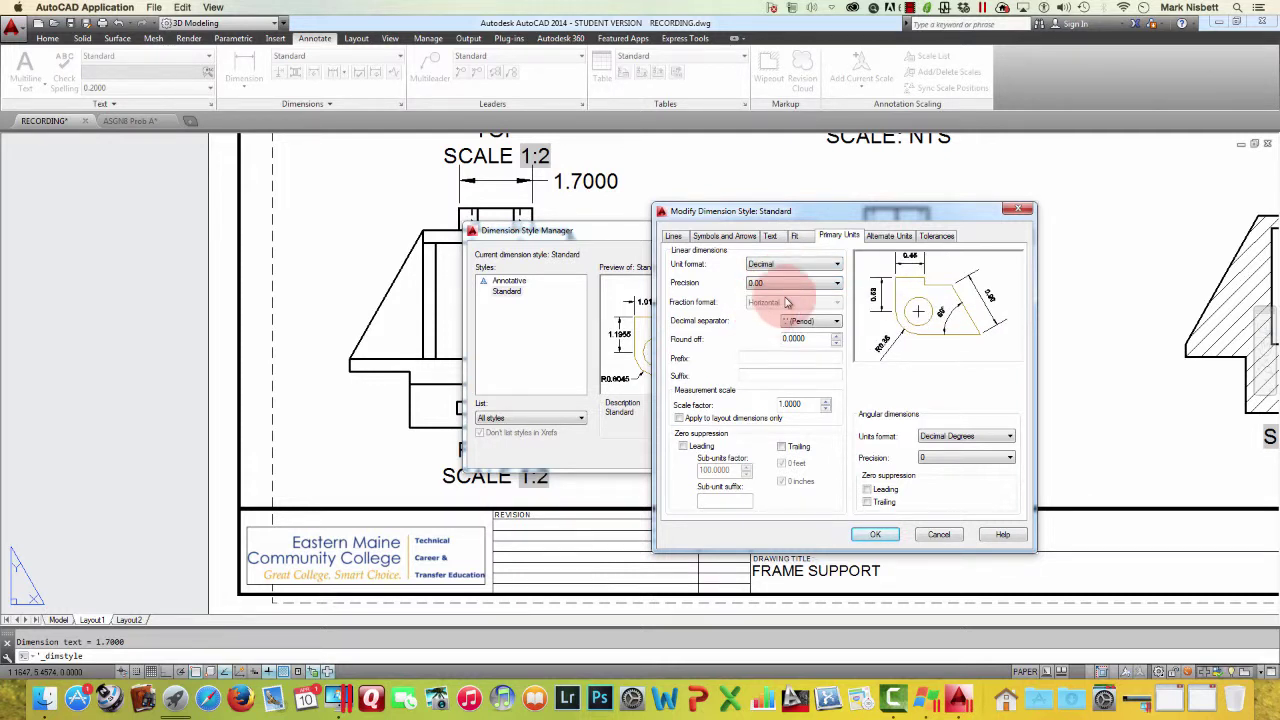
{"action": "left_click", "coordinate": [880, 535]}
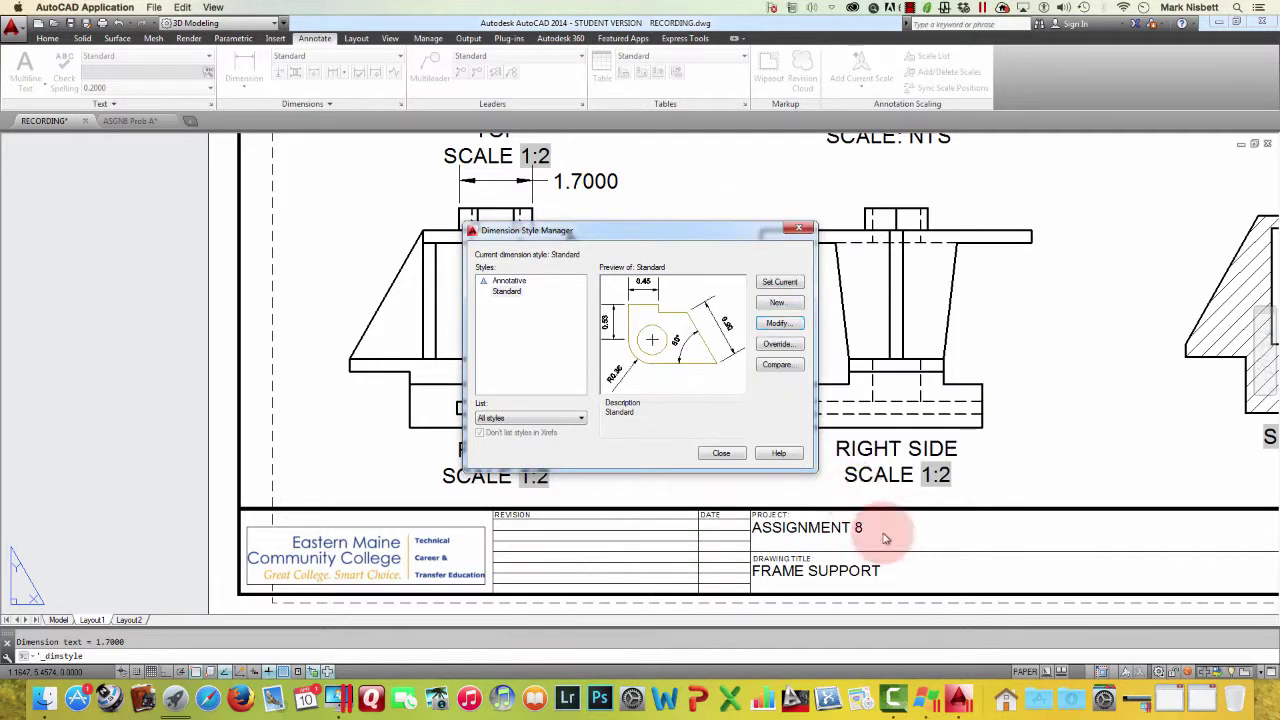
{"action": "left_click", "coordinate": [721, 455]}
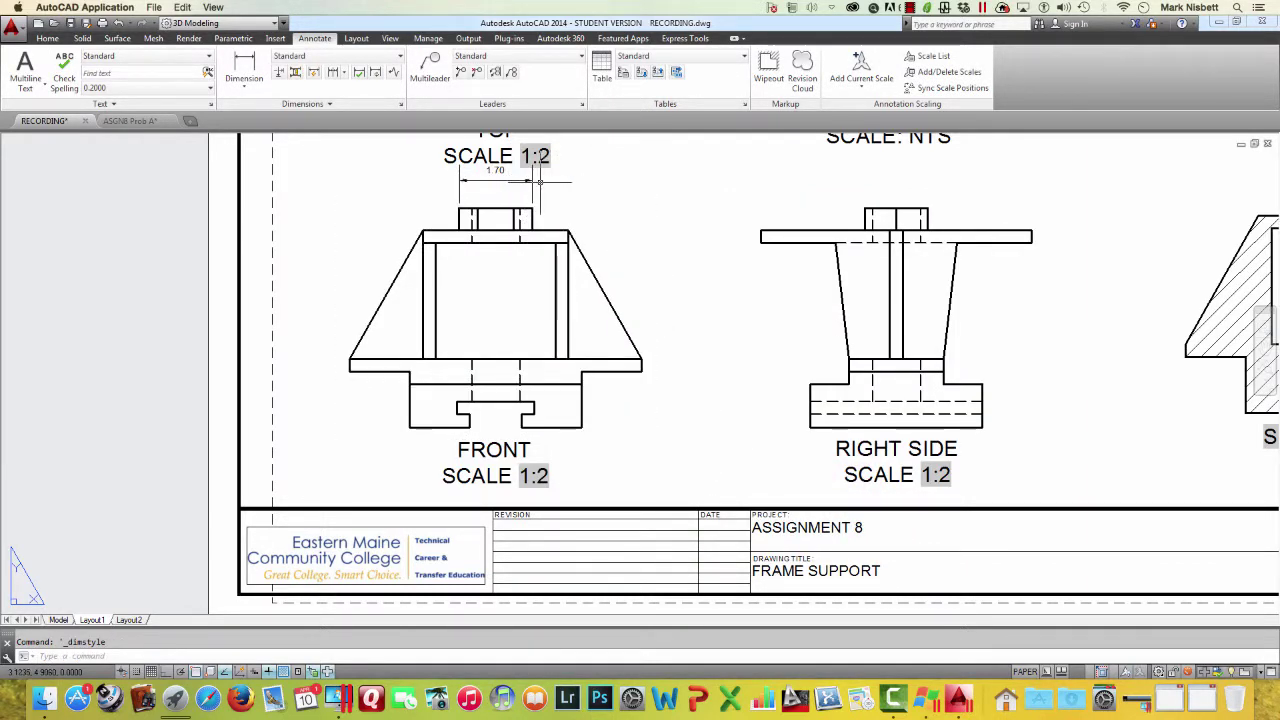
Modify the Standard dimension style so extension lines extend 0.08 beyond the dimension lines
{"action": "scroll", "coordinate": [538, 182], "scroll_direction": "up", "scroll_amount": 3}
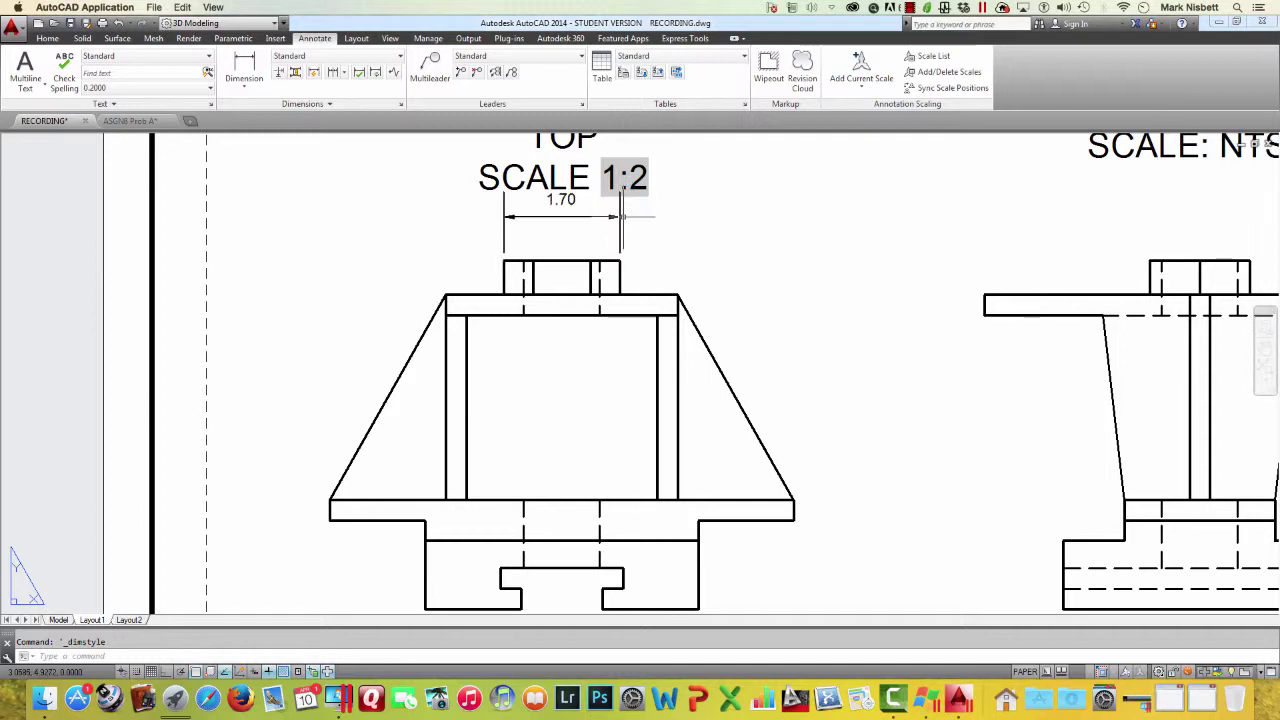
{"action": "left_click", "coordinate": [400, 104]}
{"action": "left_click_drag", "start_coordinate": [646, 236], "coordinate": [891, 242]}
{"action": "left_click", "coordinate": [1020, 332]}
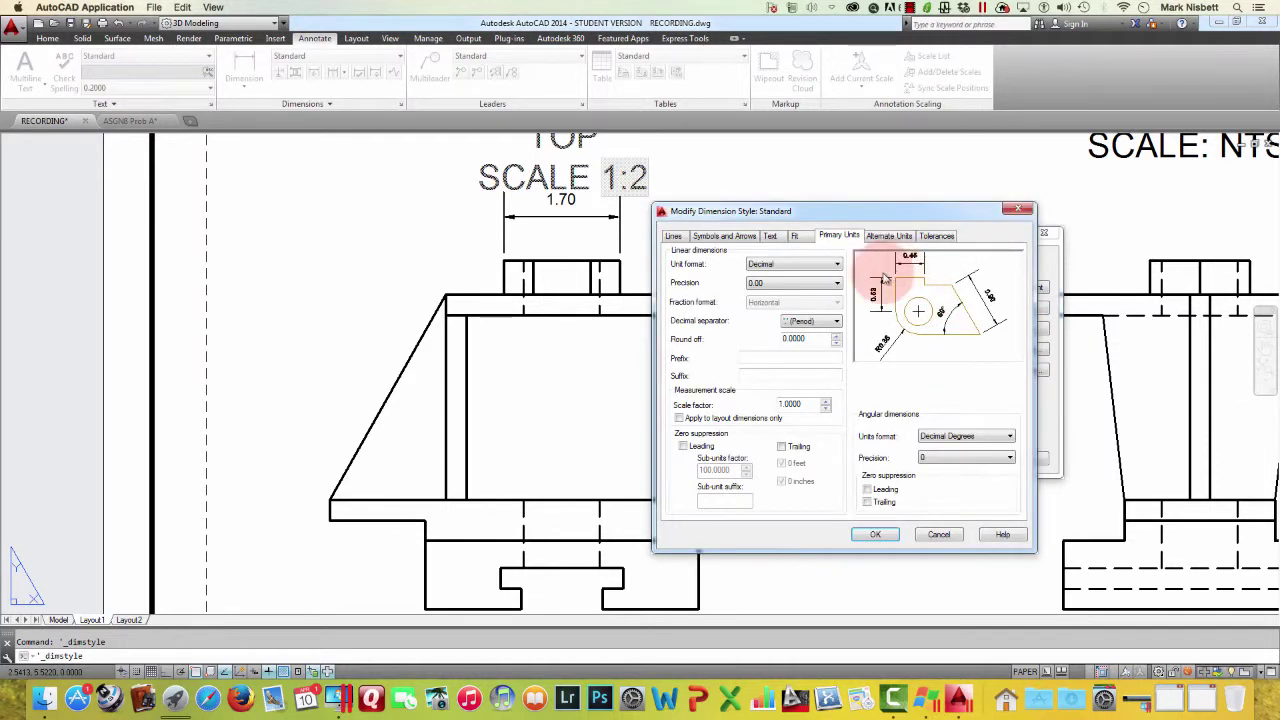
{"action": "left_click", "coordinate": [673, 236]}
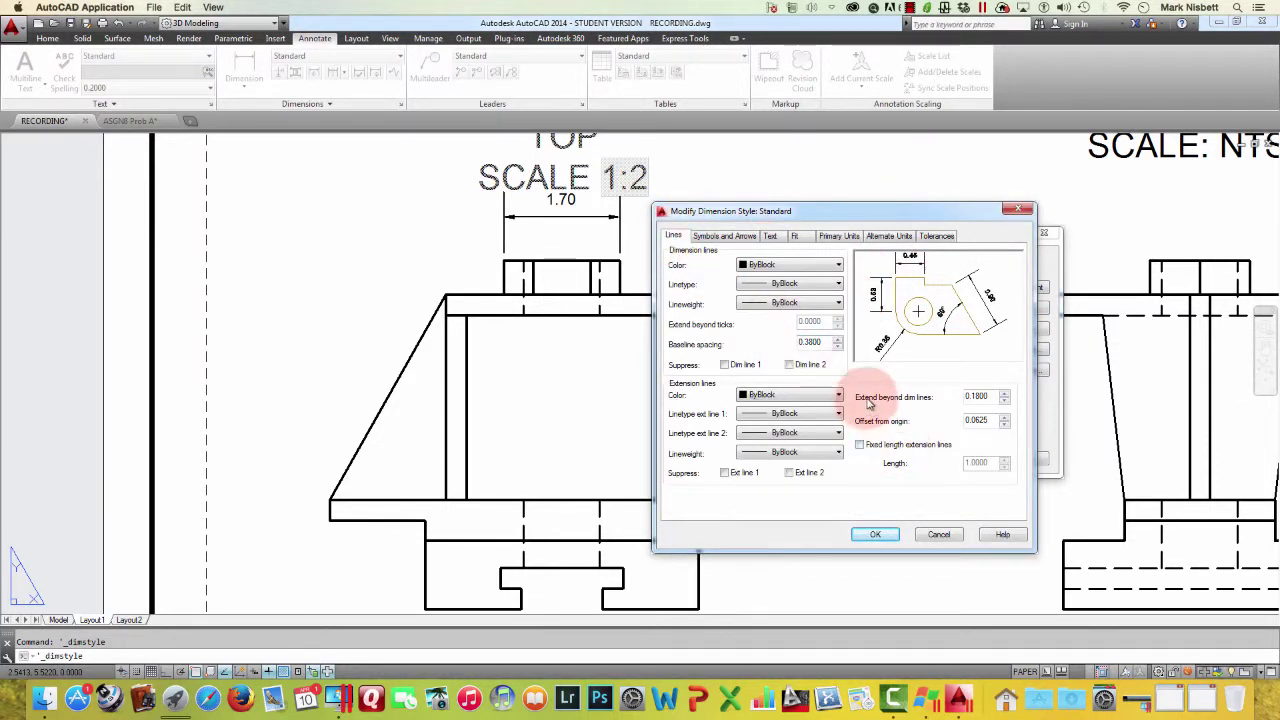
{"action": "left_click", "coordinate": [997, 397]}
{"action": "double_click", "coordinate": [997, 397]}
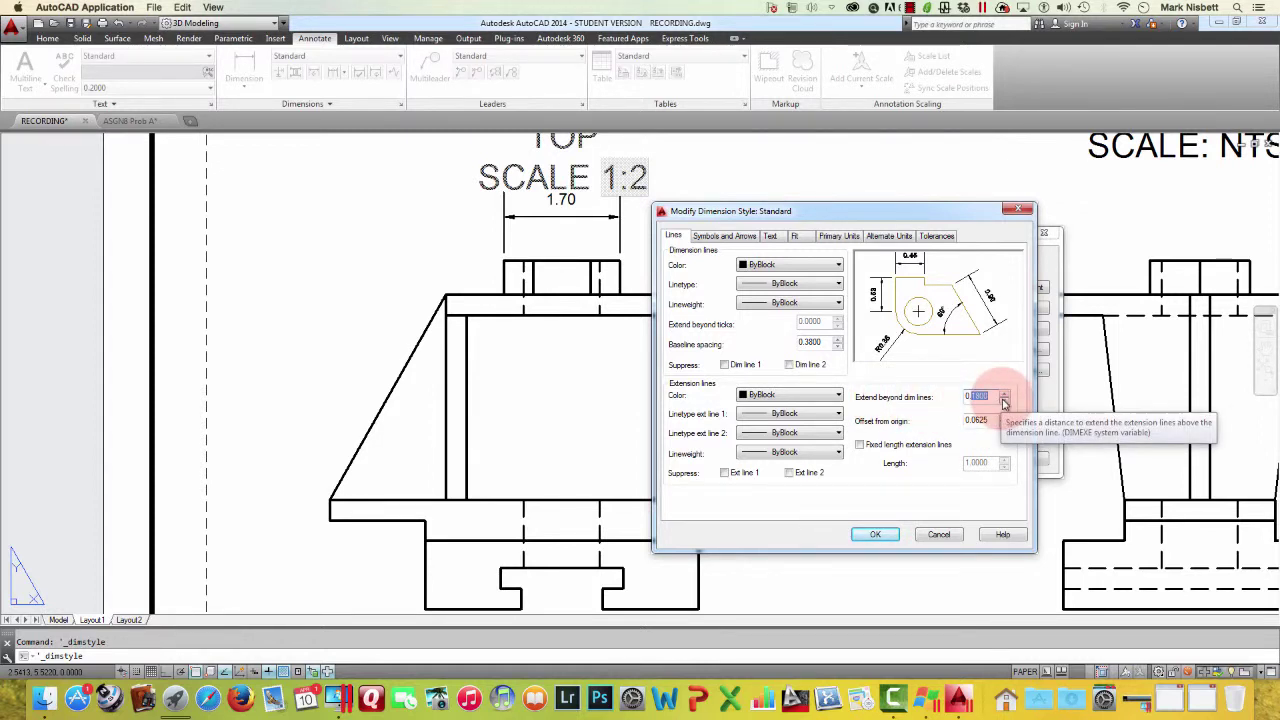
{"action": "type", "text": "0.08"}
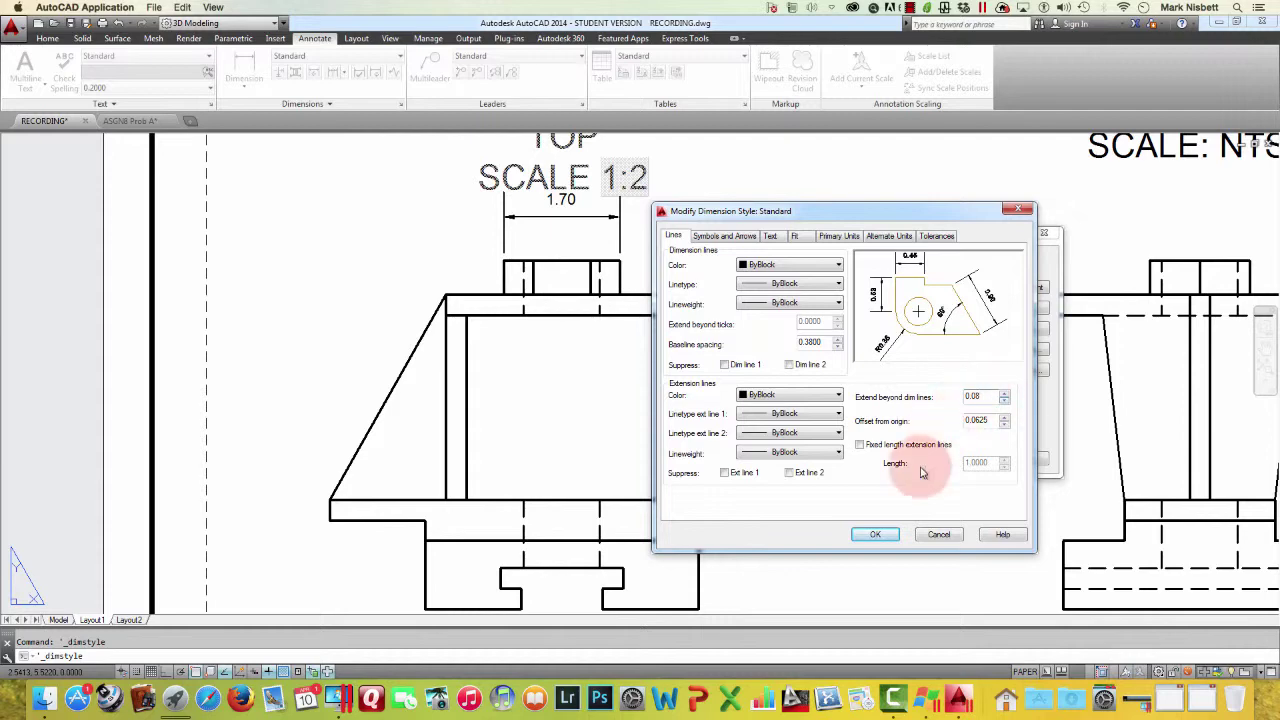
{"action": "left_click", "coordinate": [892, 534]}
{"action": "left_click", "coordinate": [968, 457]}
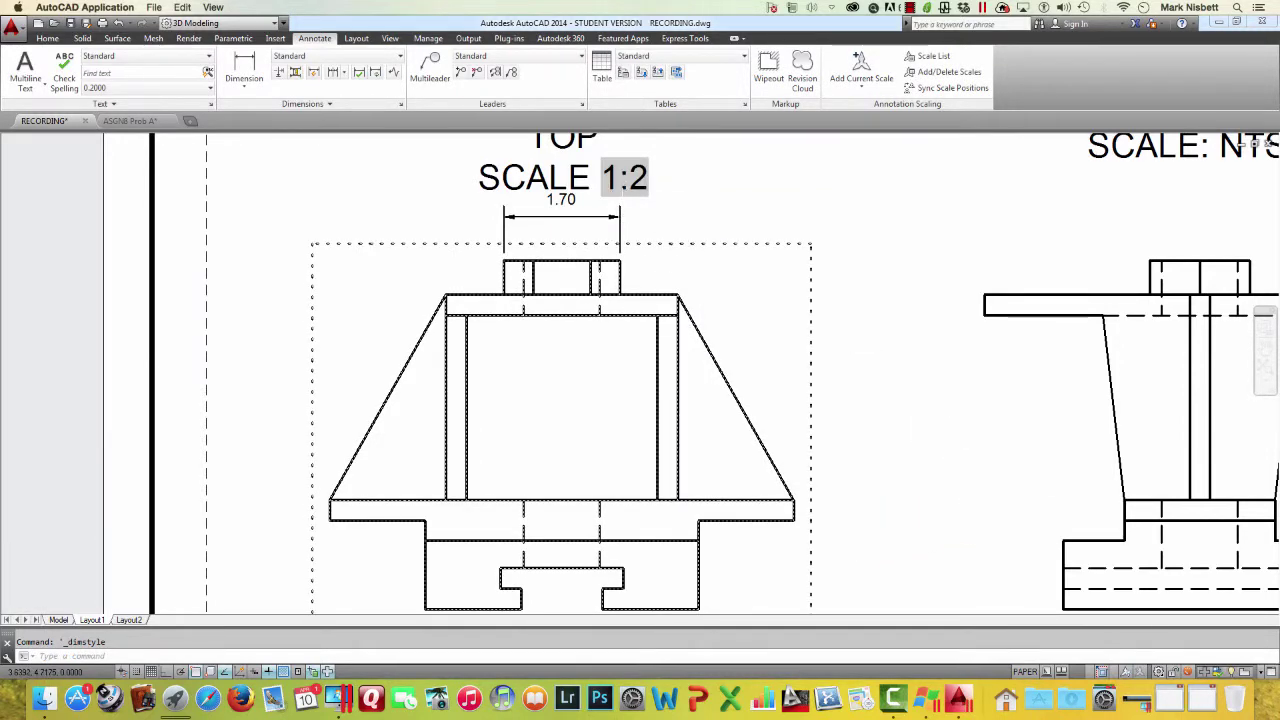
Move the top view straight up toward the upper border of the sheet
{"action": "scroll", "coordinate": [694, 232], "scroll_direction": "down", "scroll_amount": 3}
{"action": "middle_click_drag", "start_coordinate": [704, 245], "coordinate": [650, 424]}
{"action": "scroll", "coordinate": [652, 418], "scroll_direction": "down", "scroll_amount": 5}
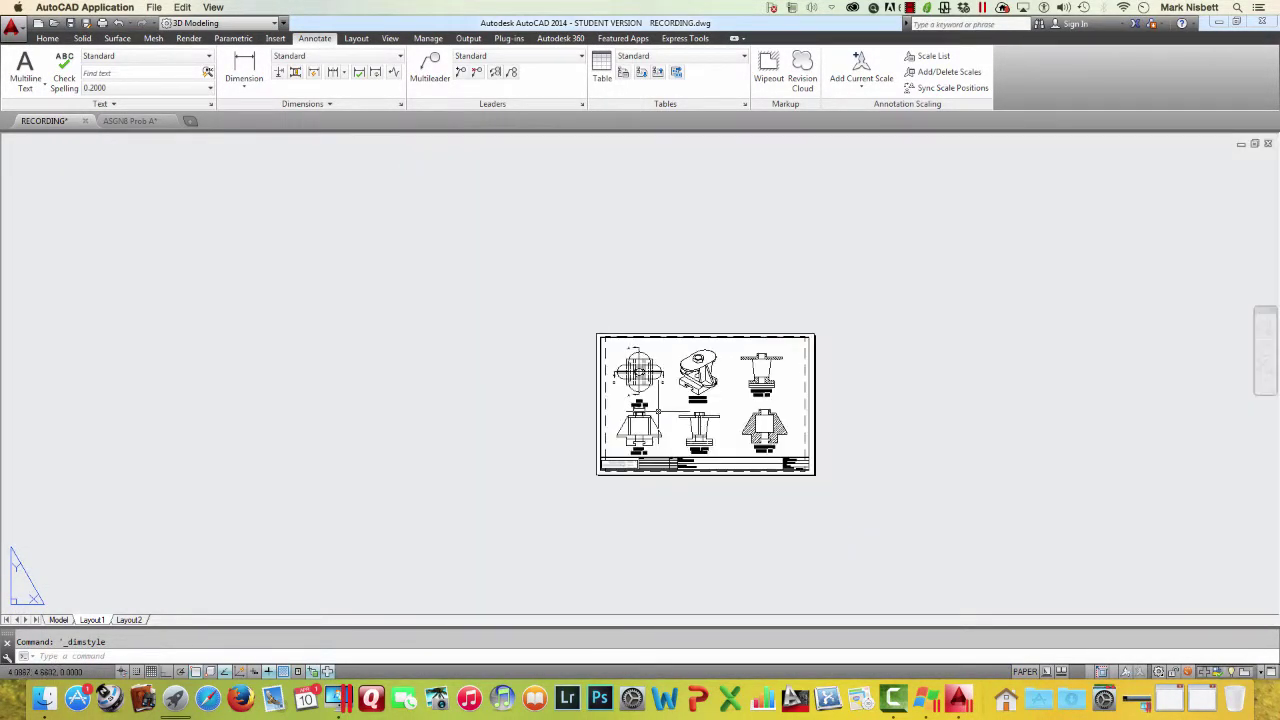
{"action": "scroll", "coordinate": [659, 409], "scroll_direction": "up", "scroll_amount": 3}
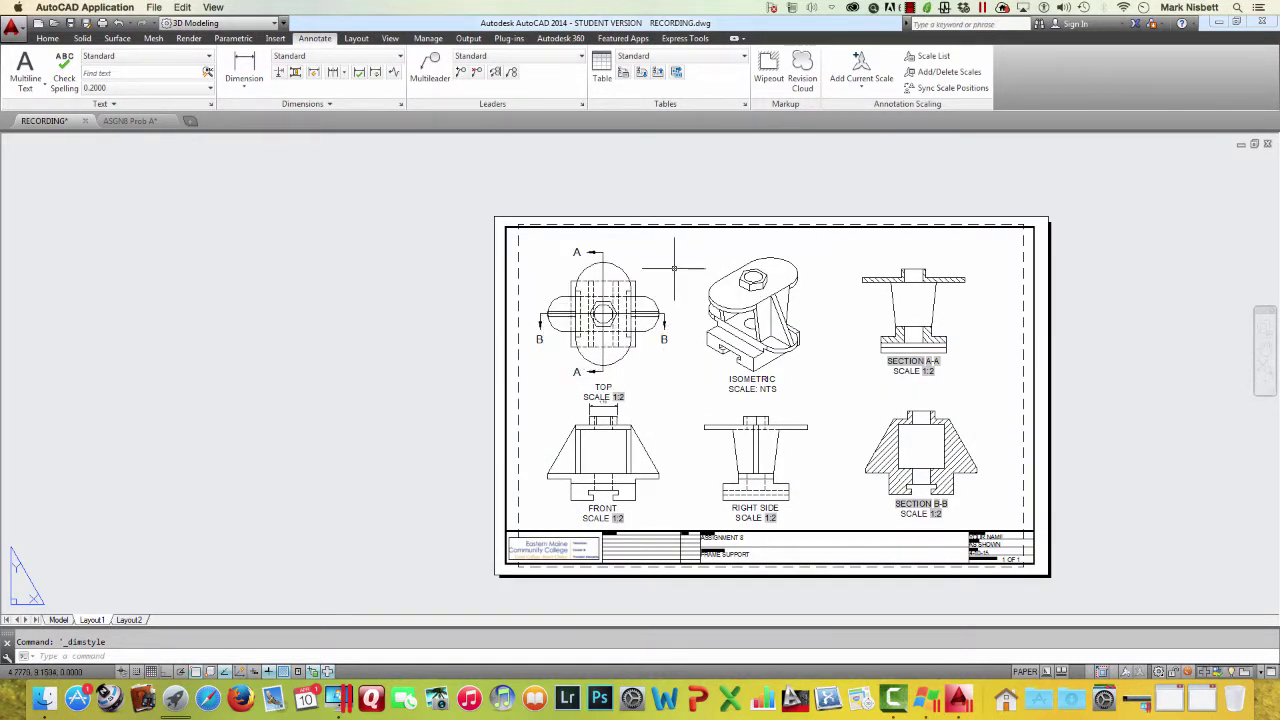
{"action": "key", "text": "Return"}
{"action": "left_click", "coordinate": [640, 272]}
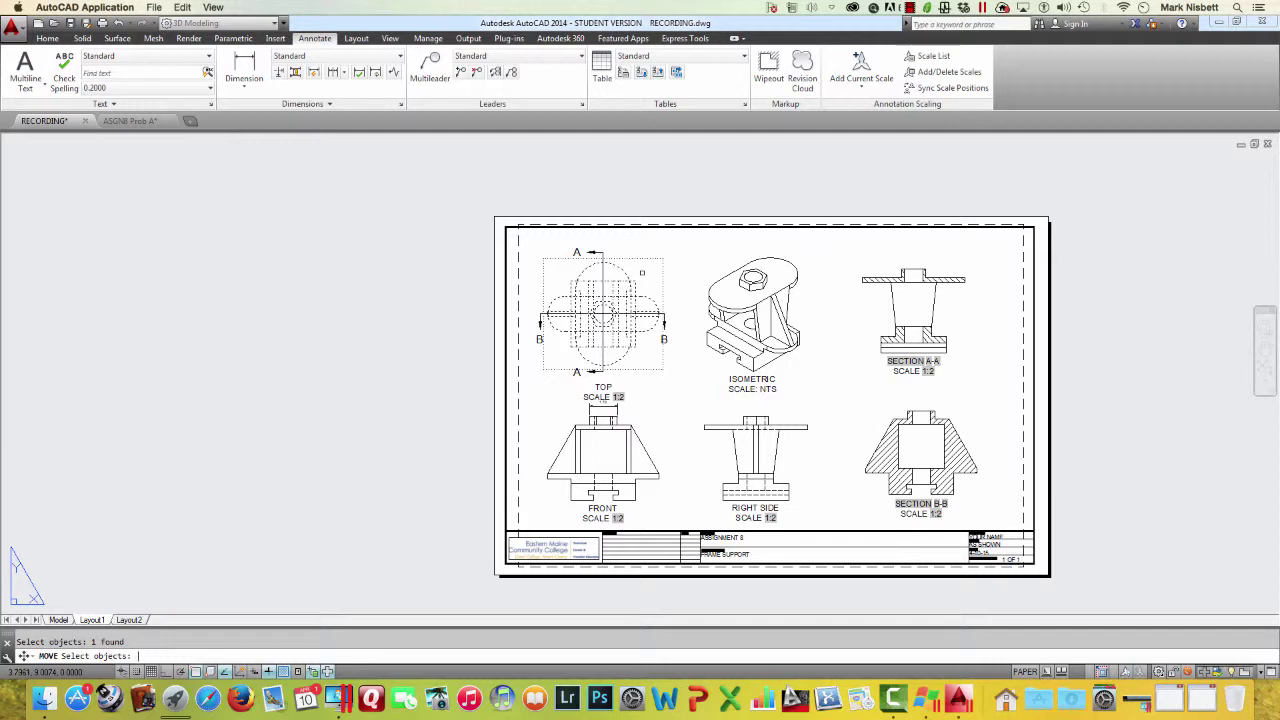
{"action": "key", "text": "Return"}
{"action": "left_click", "coordinate": [692, 262]}
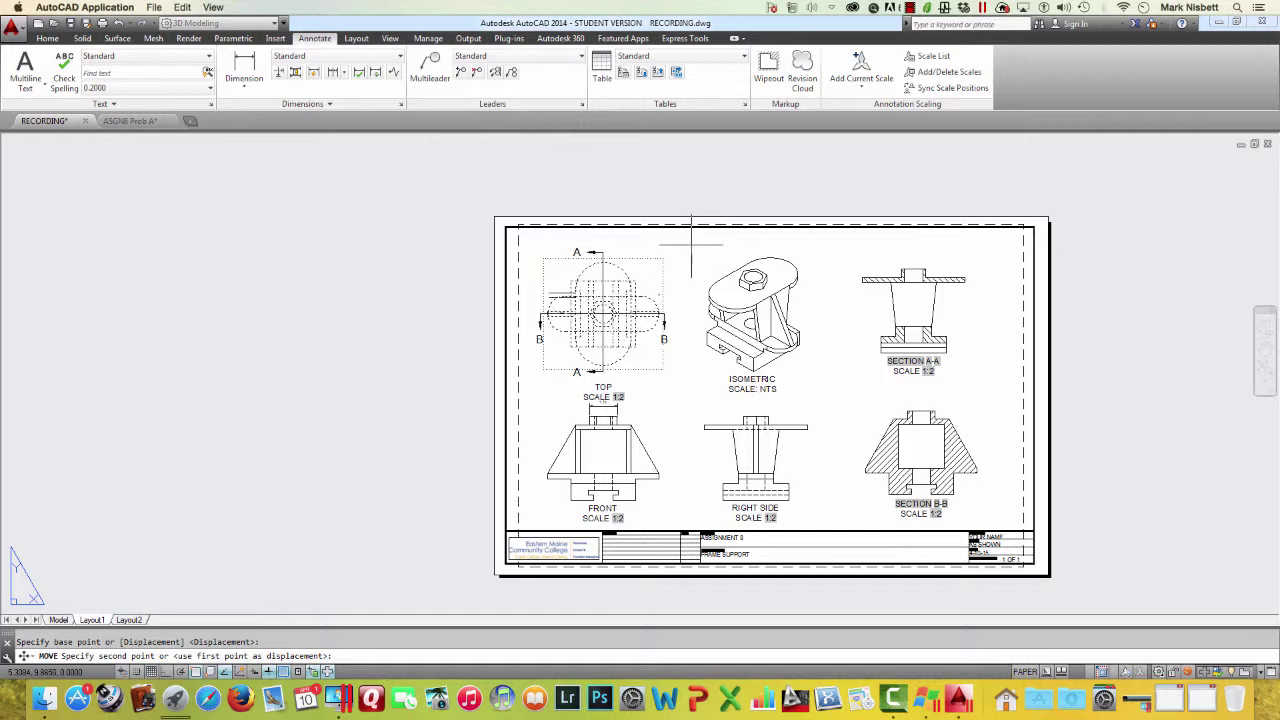
{"action": "left_click", "coordinate": [691, 243]}
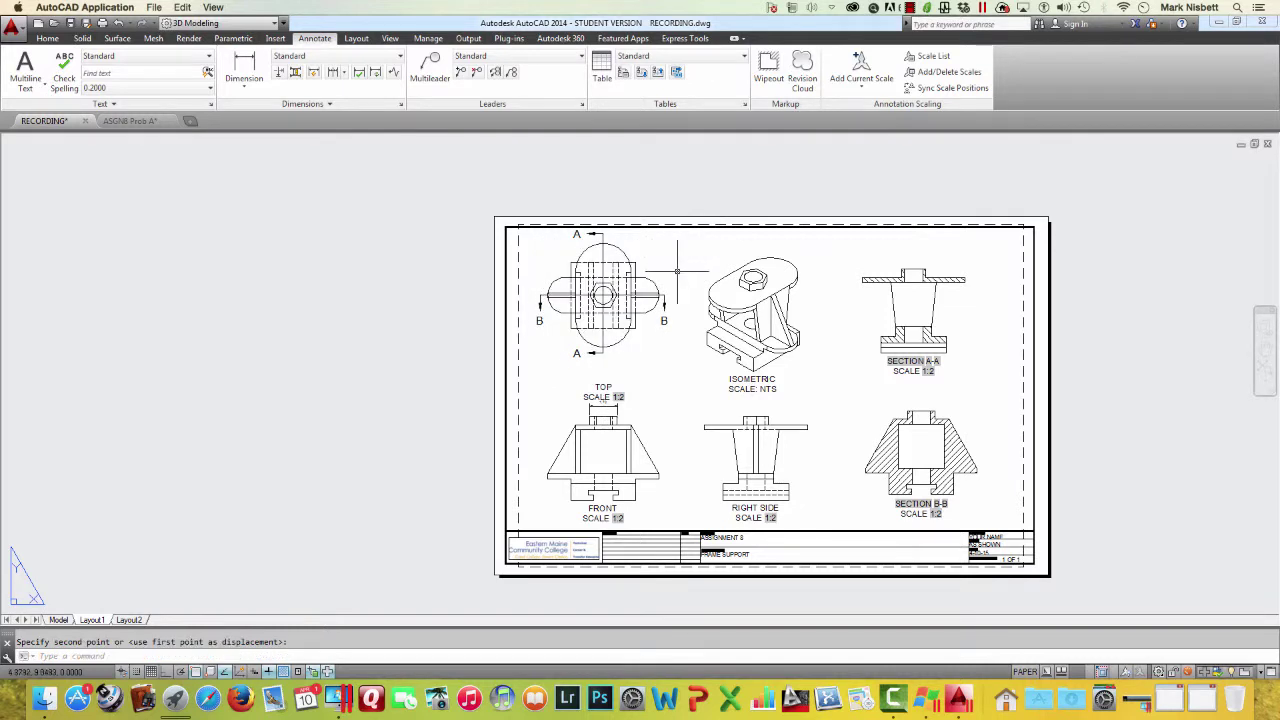
Move the TOP scale label up to sit just beneath the top view
{"action": "key", "text": "space"}
{"action": "left_click", "coordinate": [603, 387]}
{"action": "key", "text": "space"}
{"action": "left_click", "coordinate": [666, 391]}
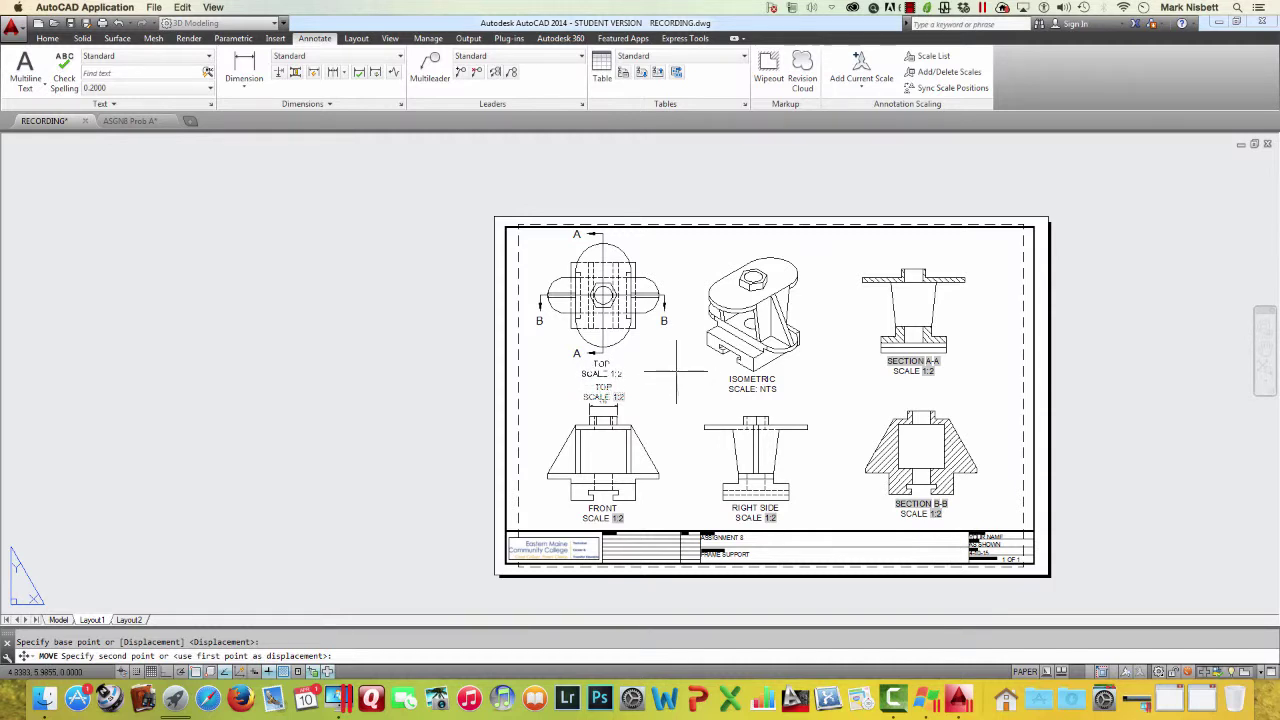
{"action": "left_click", "coordinate": [676, 372]}
Move the front view upward to open space between it and its FRONT label
{"action": "key", "text": "space"}
{"action": "left_click", "coordinate": [626, 422]}
{"action": "key", "text": "space"}
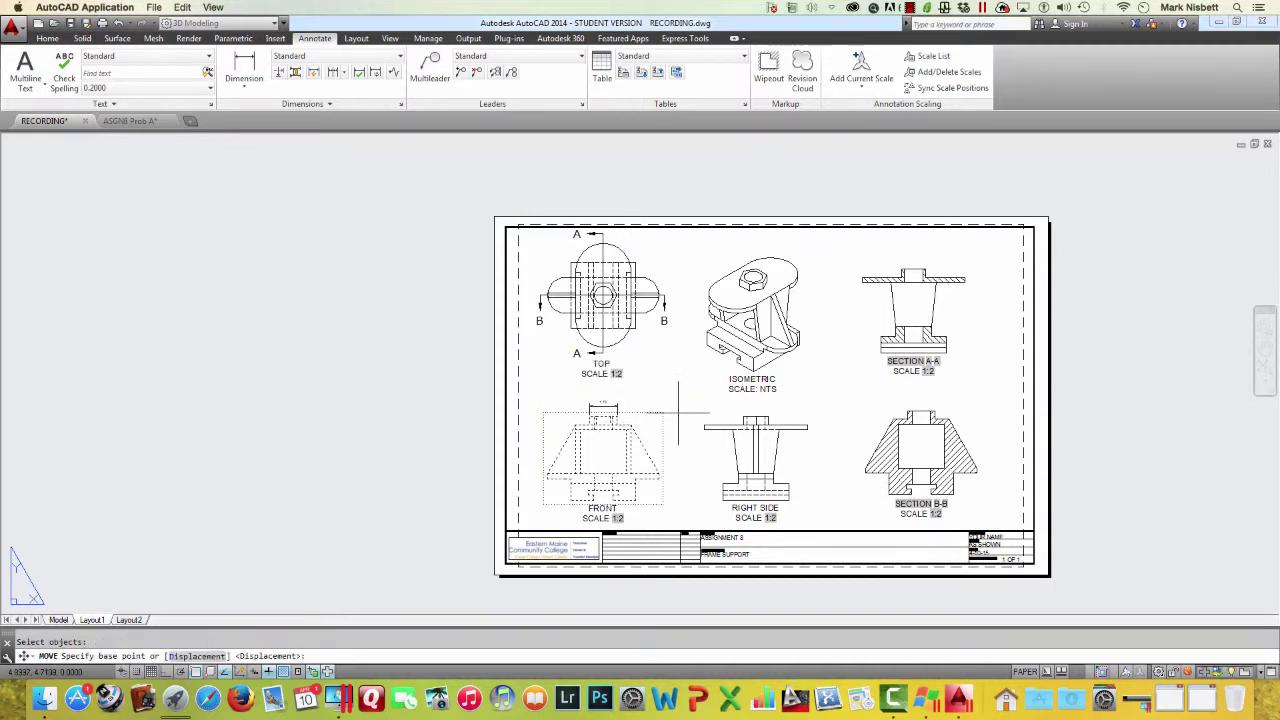
{"action": "left_click", "coordinate": [678, 412]}
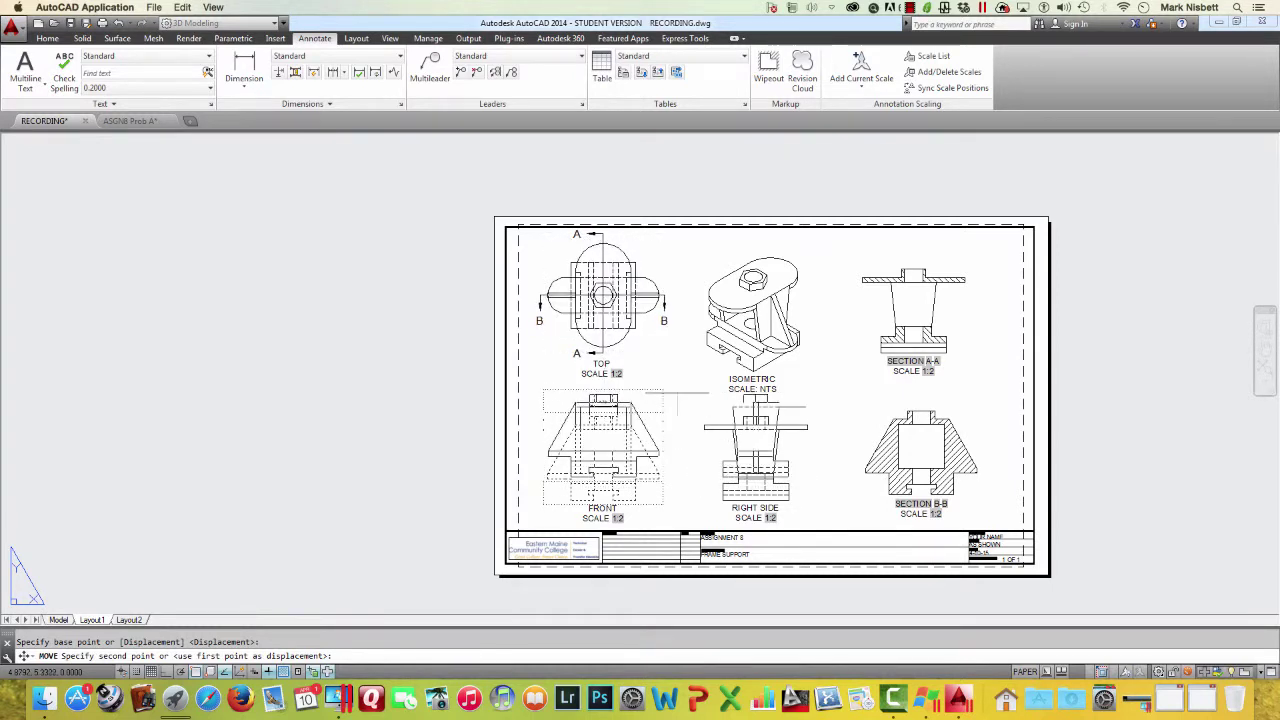
{"action": "left_click", "coordinate": [676, 392]}
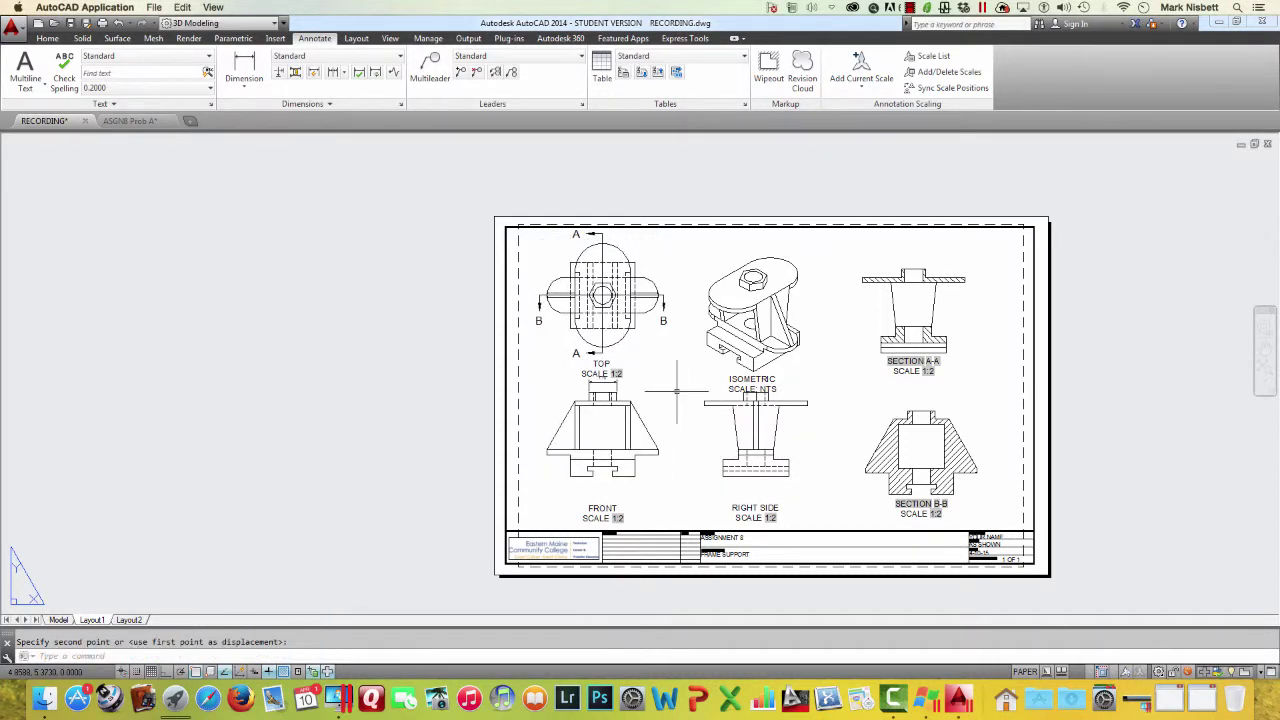
Move the front view slightly back down so its width dimension clears the TOP label
{"action": "key", "text": "Return"}
{"action": "left_click", "coordinate": [663, 390]}
{"action": "key", "text": "Return"}
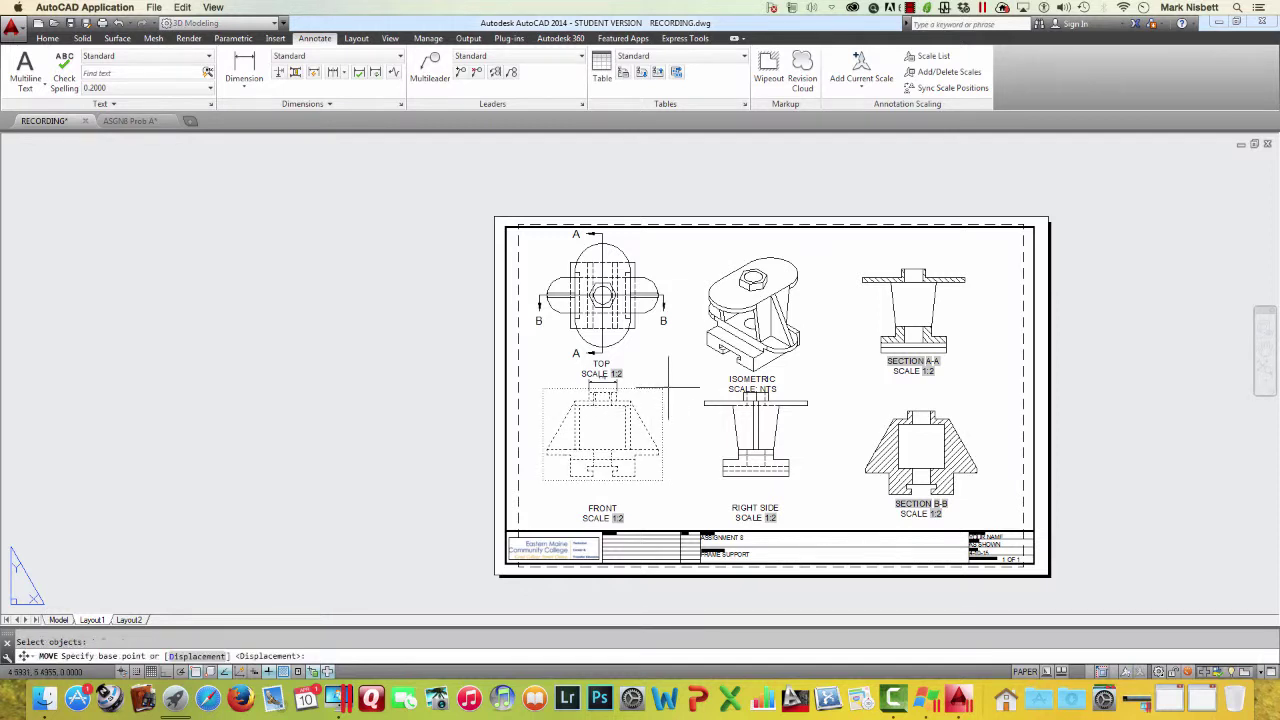
{"action": "left_click", "coordinate": [668, 388]}
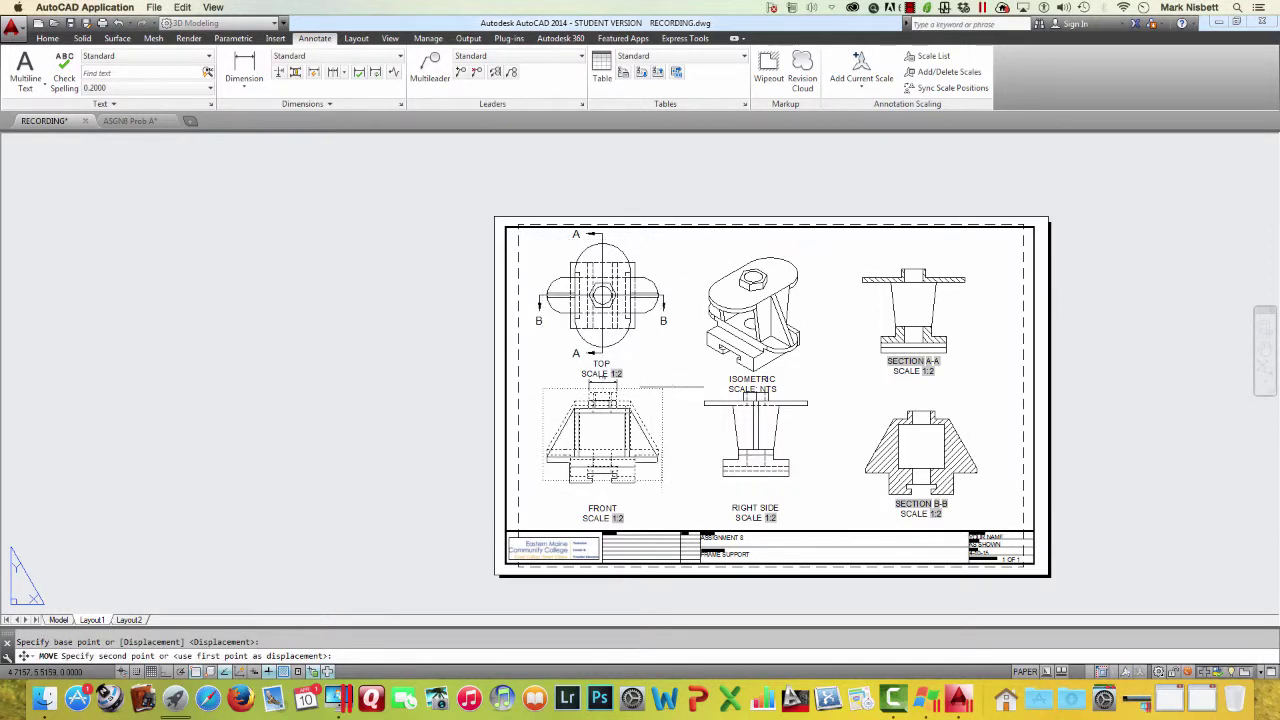
{"action": "left_click", "coordinate": [672, 386]}
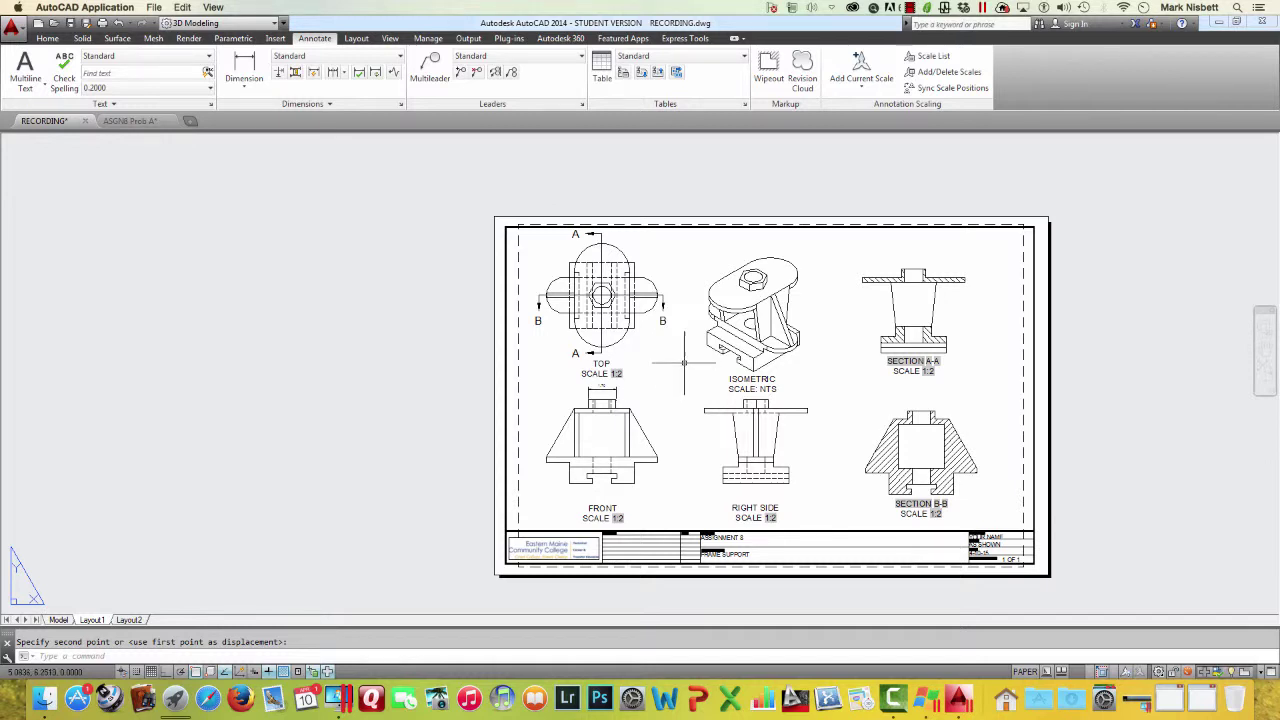
Move the isometric view slightly upward, away from its label
{"action": "key", "text": "Return"}
{"action": "left_click", "coordinate": [760, 330]}
{"action": "key", "text": "Return"}
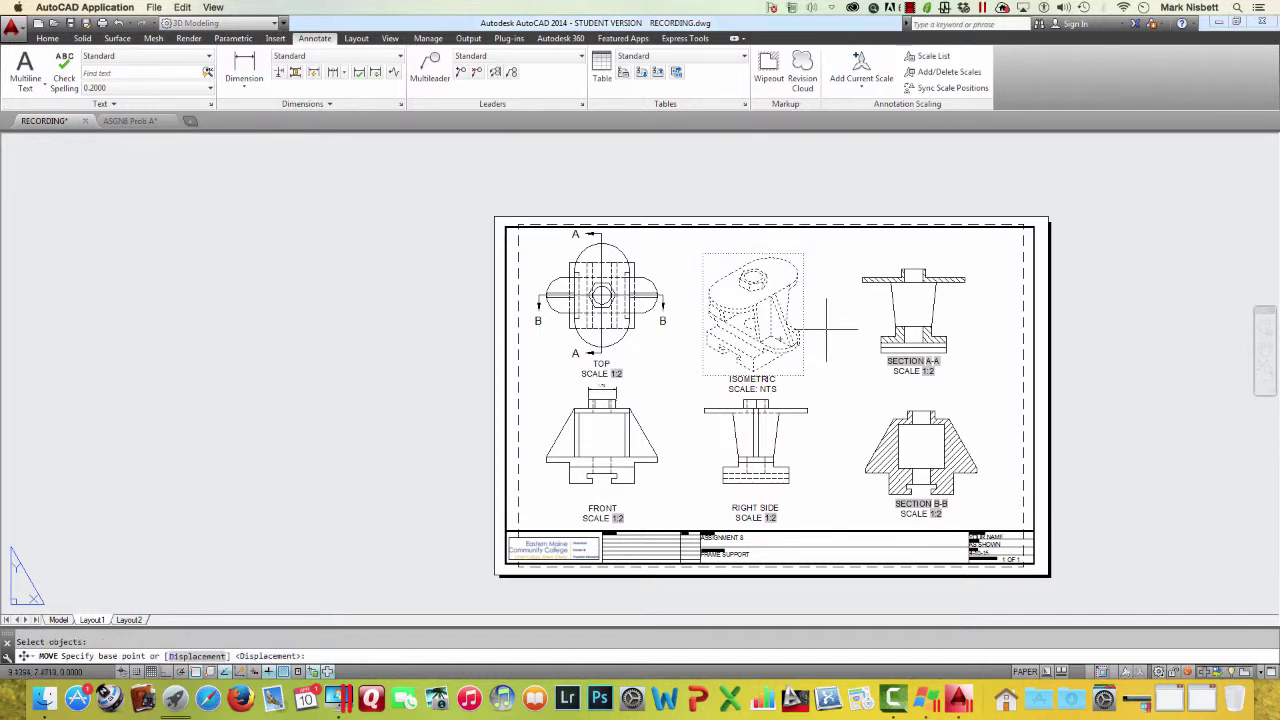
{"action": "left_click", "coordinate": [826, 325]}
{"action": "left_click", "coordinate": [826, 318]}
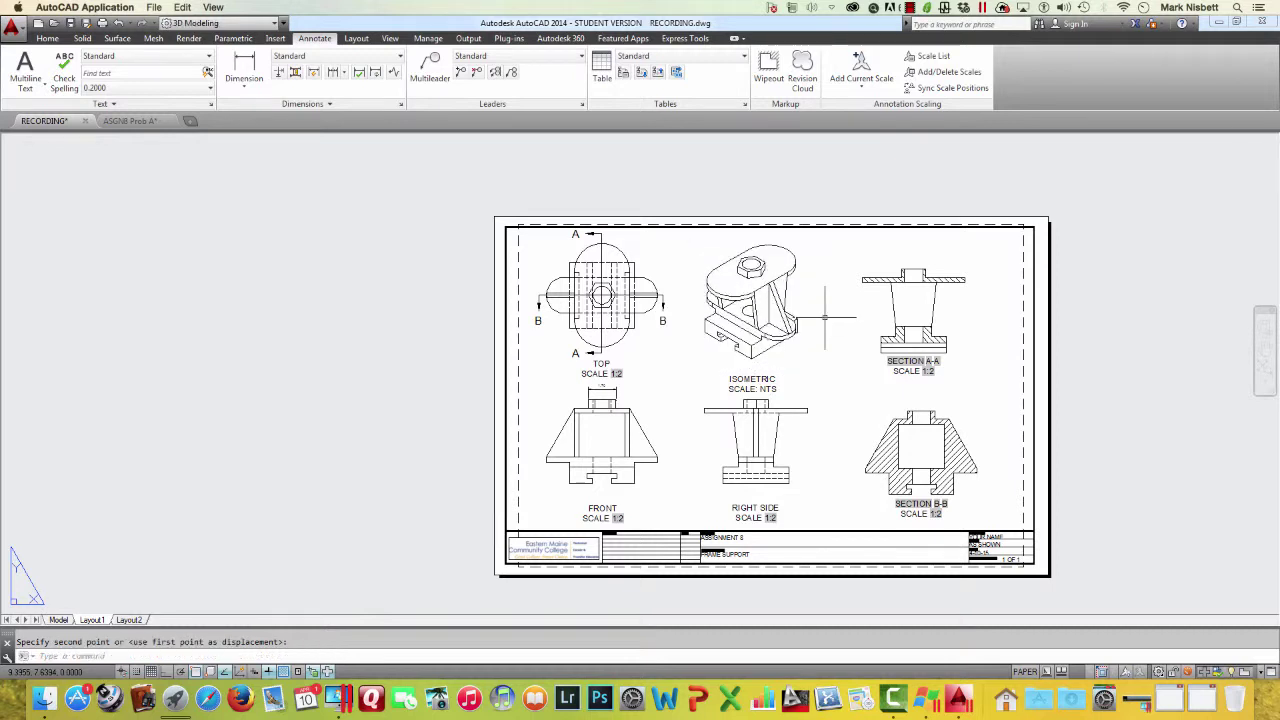
Move the ISOMETRIC label up beneath the isometric view, clear of the right side view
{"action": "key", "text": "Return"}
{"action": "left_click", "coordinate": [766, 386]}
{"action": "key", "text": "Return"}
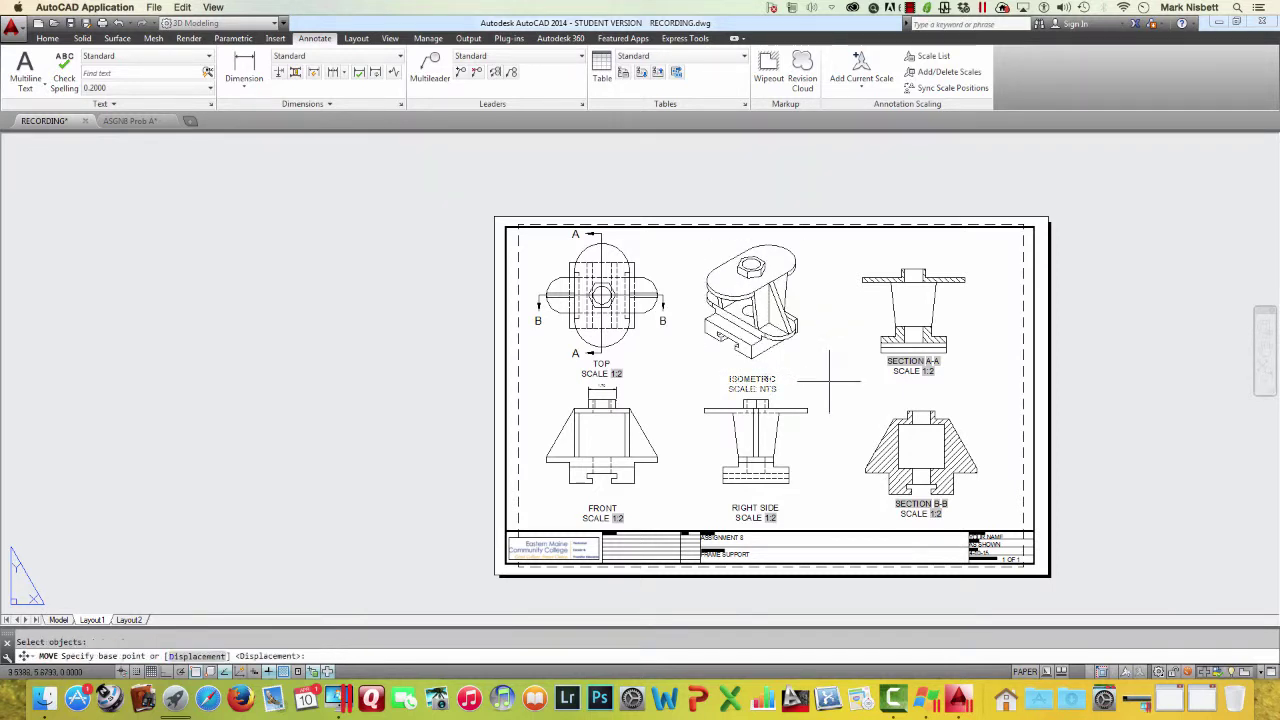
{"action": "left_click", "coordinate": [828, 381]}
{"action": "left_click", "coordinate": [829, 370]}
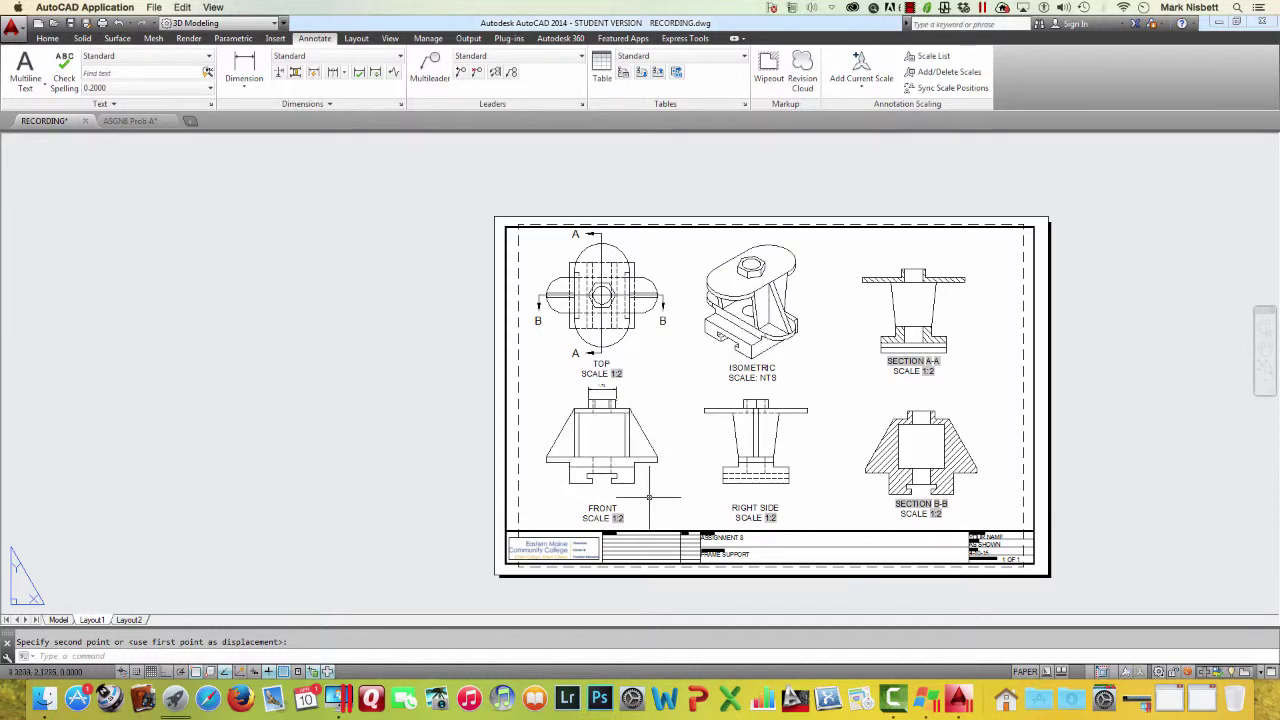
Add a horizontal linear dimension below the front view between the outer bottom corners of its base block
{"action": "middle_click_drag", "start_coordinate": [676, 459], "coordinate": [705, 414]}
{"action": "scroll", "coordinate": [651, 425], "scroll_direction": "up", "scroll_amount": 3}
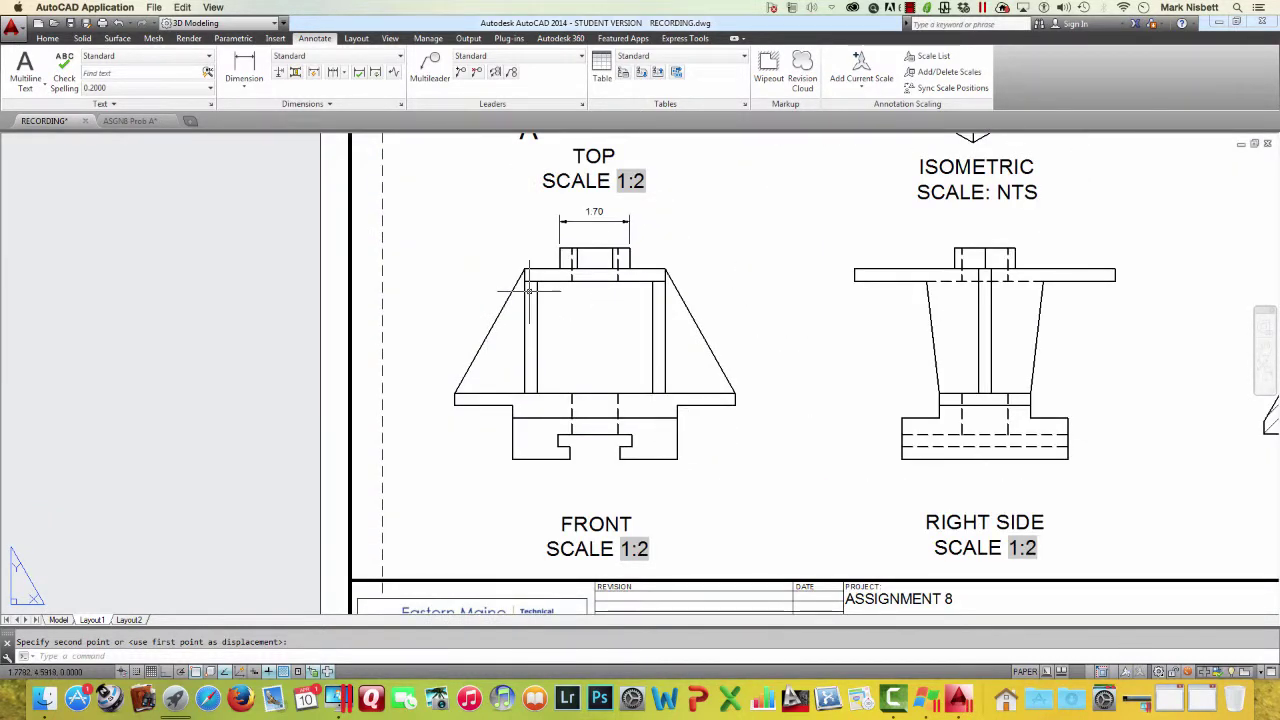
{"action": "left_click", "coordinate": [262, 88]}
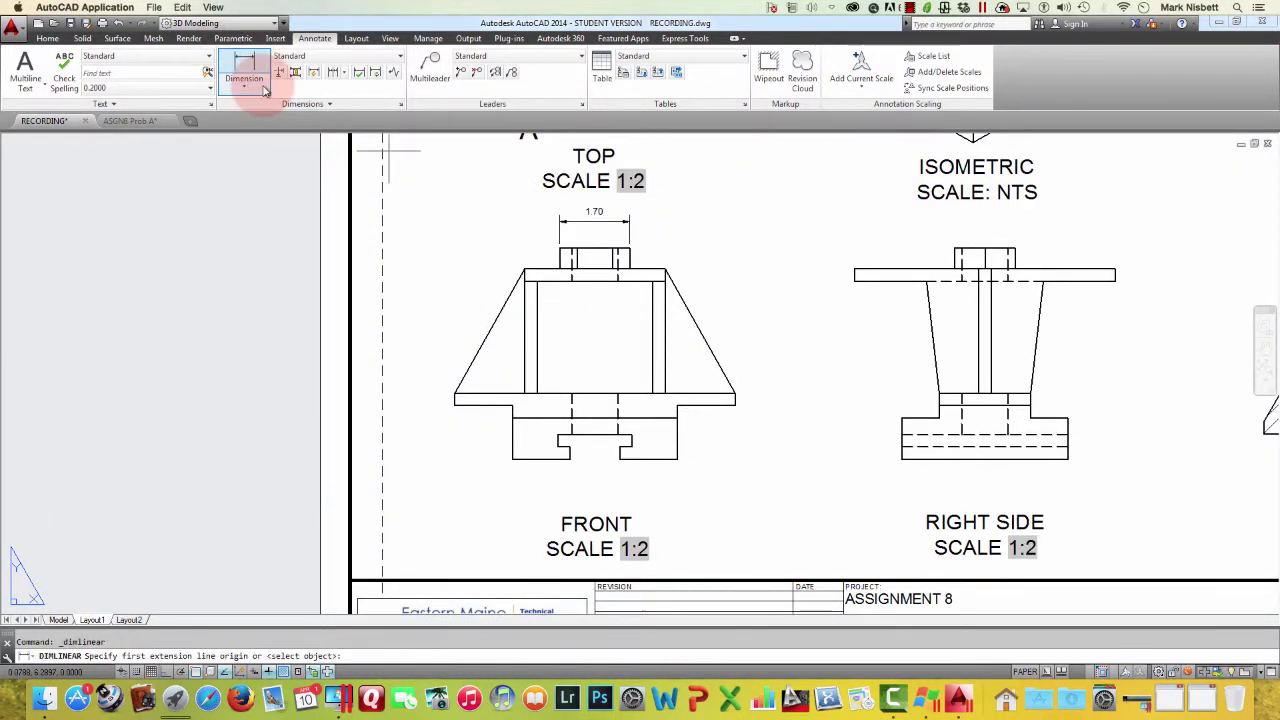
{"action": "left_click", "coordinate": [512, 460]}
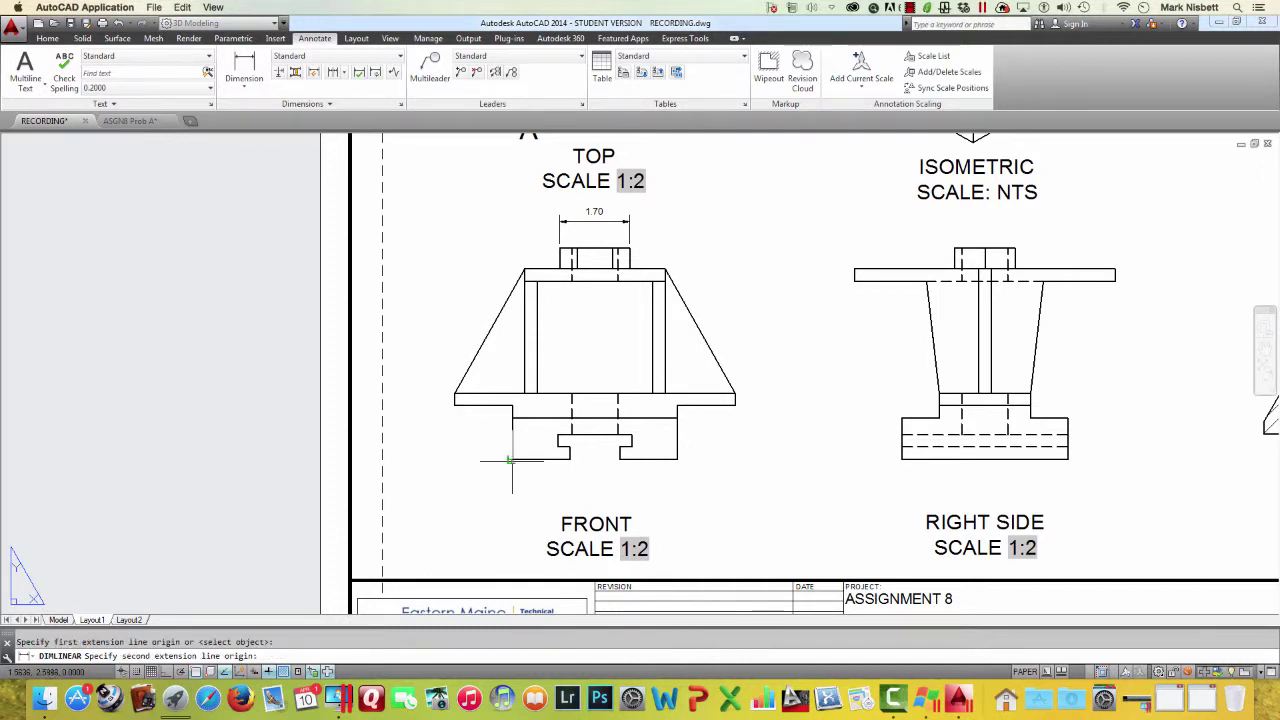
{"action": "left_click", "coordinate": [677, 460]}
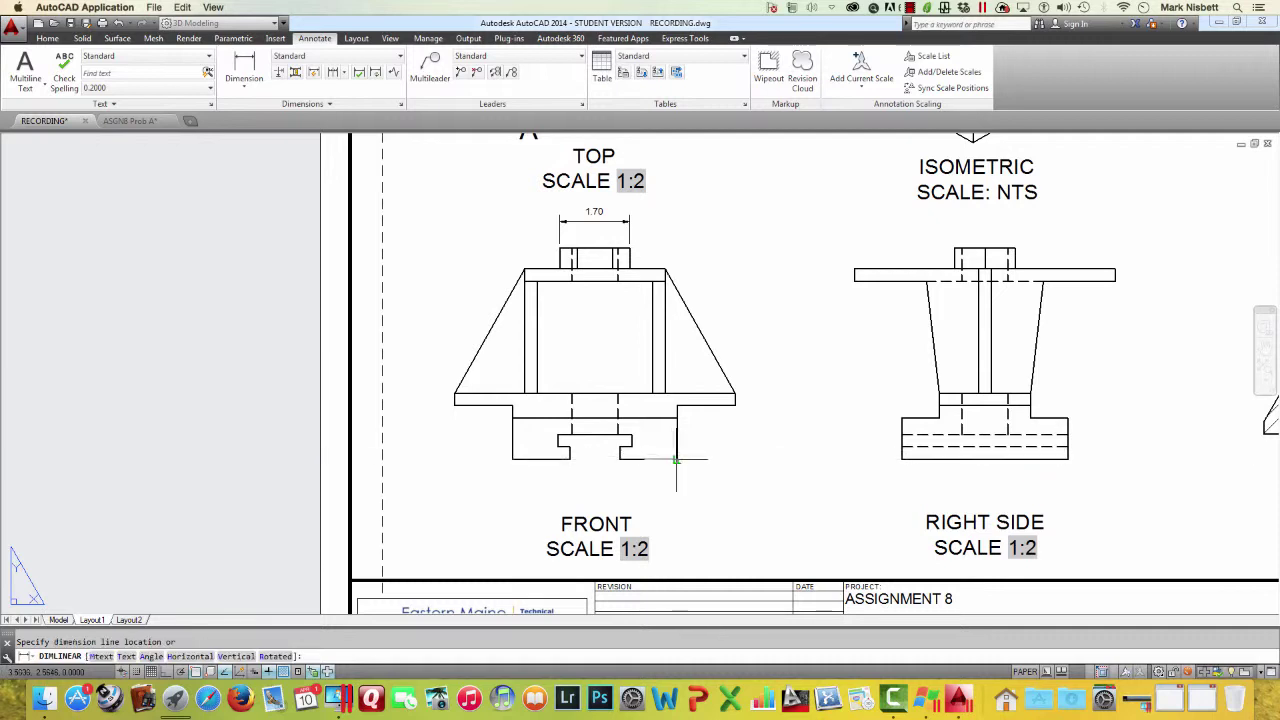
{"action": "left_click", "coordinate": [692, 508]}
{"action": "key", "text": "Return"}
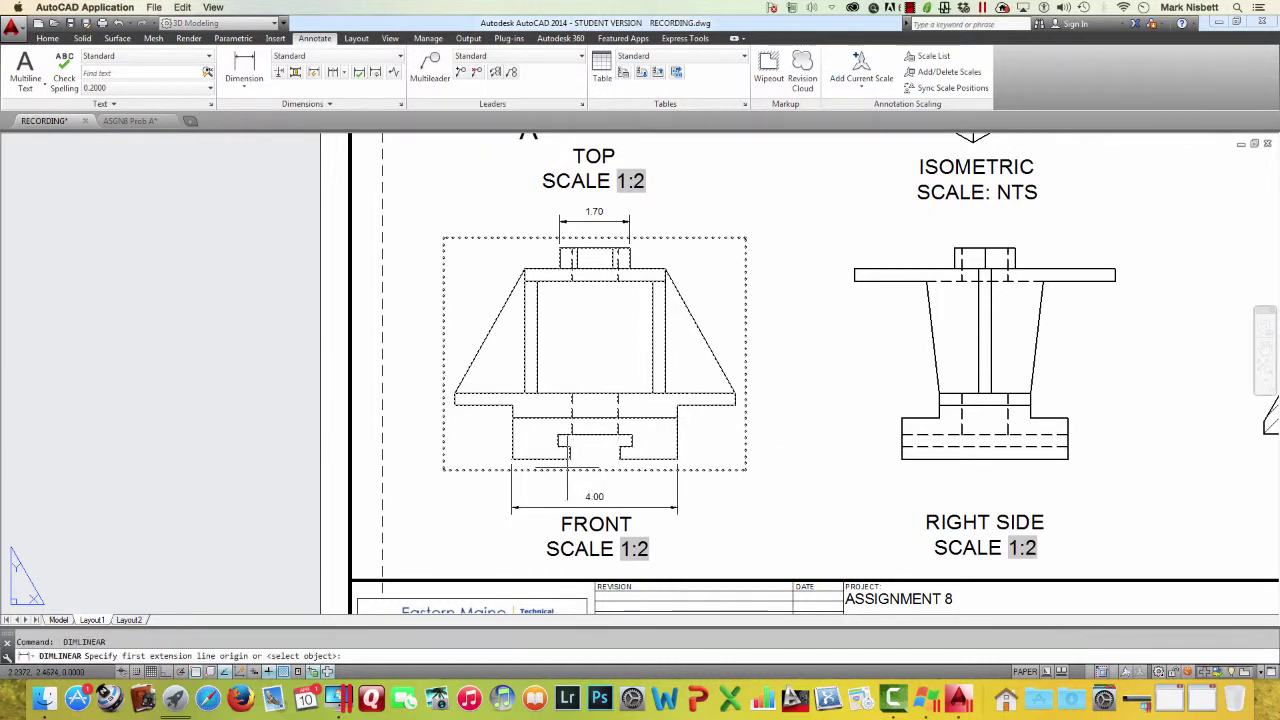
Try a horizontal linear dimension across the slot's narrow opening below the front view, and erase it
{"action": "left_click", "coordinate": [572, 460]}
{"action": "left_click", "coordinate": [618, 460]}
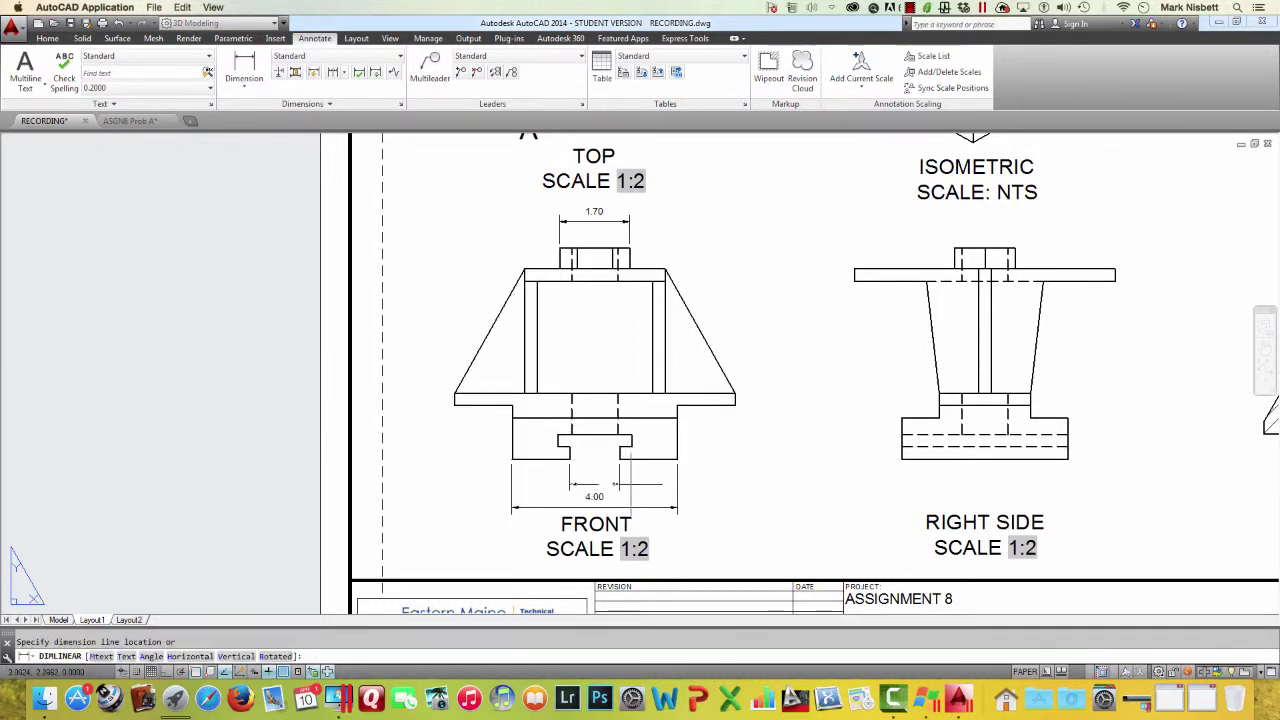
{"action": "left_click", "coordinate": [615, 485]}
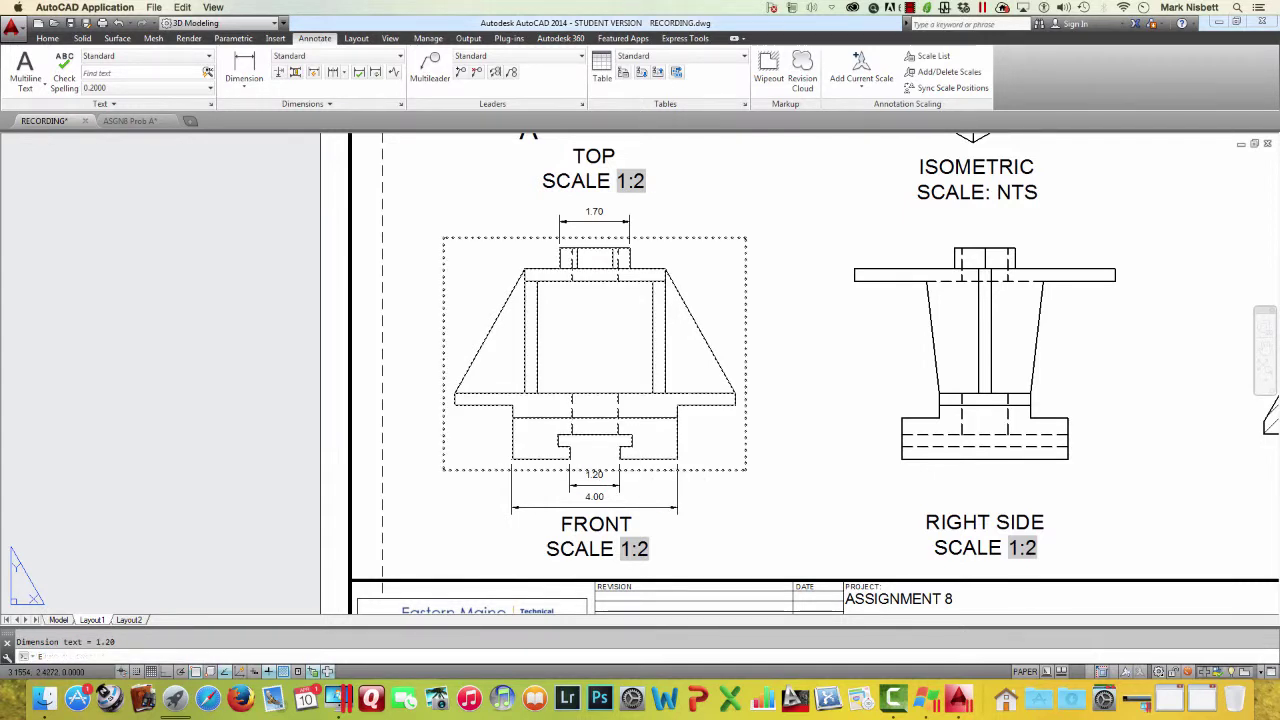
{"action": "key", "text": "Return"}
{"action": "left_click", "coordinate": [607, 482]}
{"action": "key", "text": "Return"}
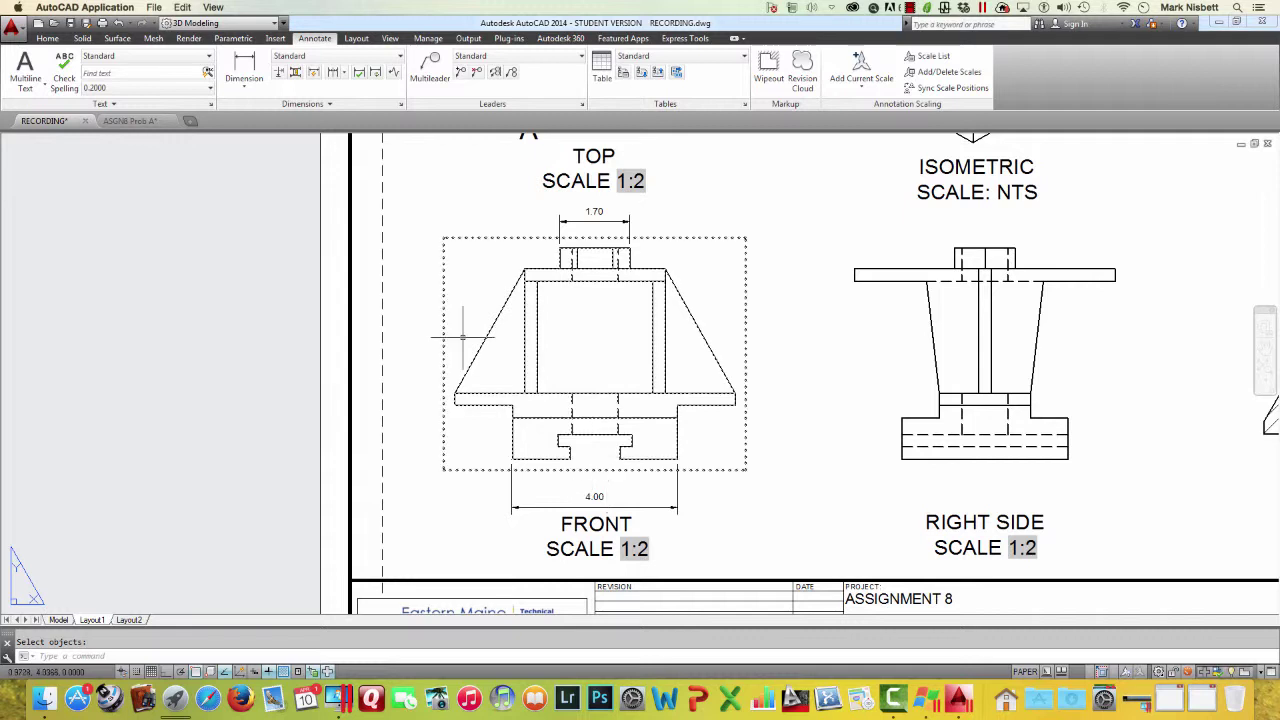
Add a horizontal linear dimension across the T-slot's wide part, placed between the front view and the base width dimension
{"action": "left_click", "coordinate": [244, 68]}
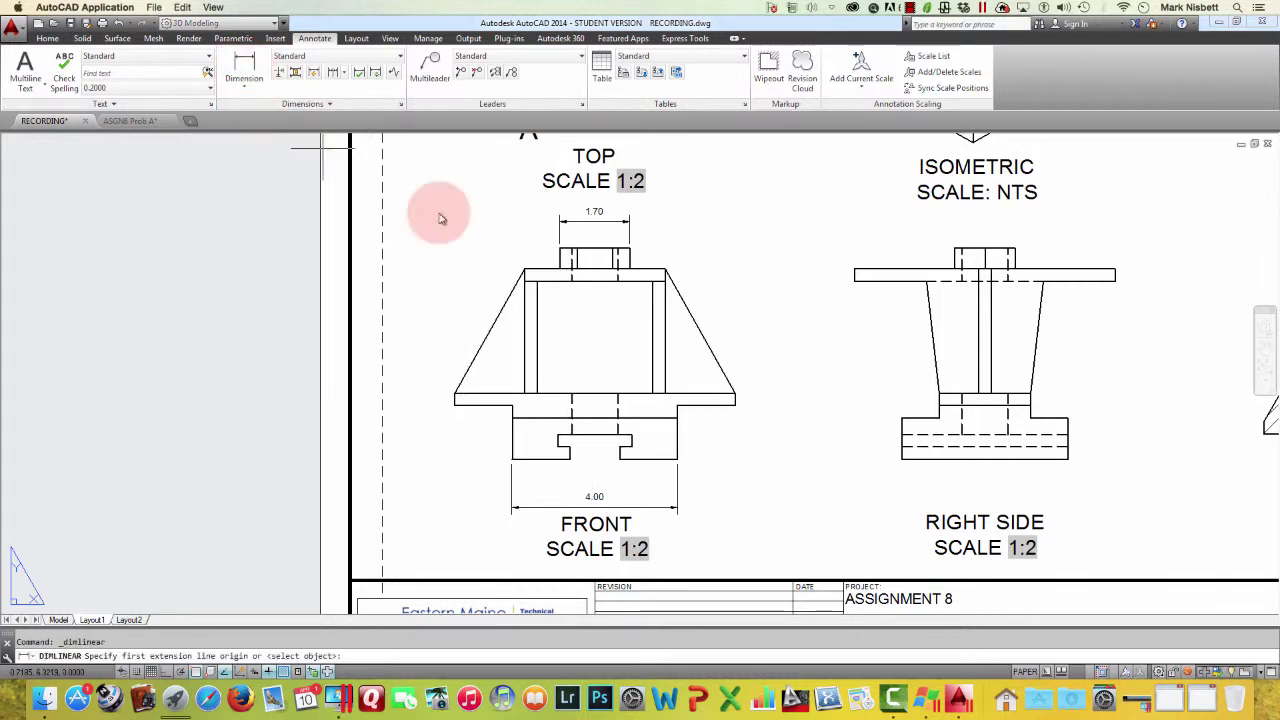
{"action": "left_click", "coordinate": [558, 445]}
{"action": "left_click", "coordinate": [632, 445]}
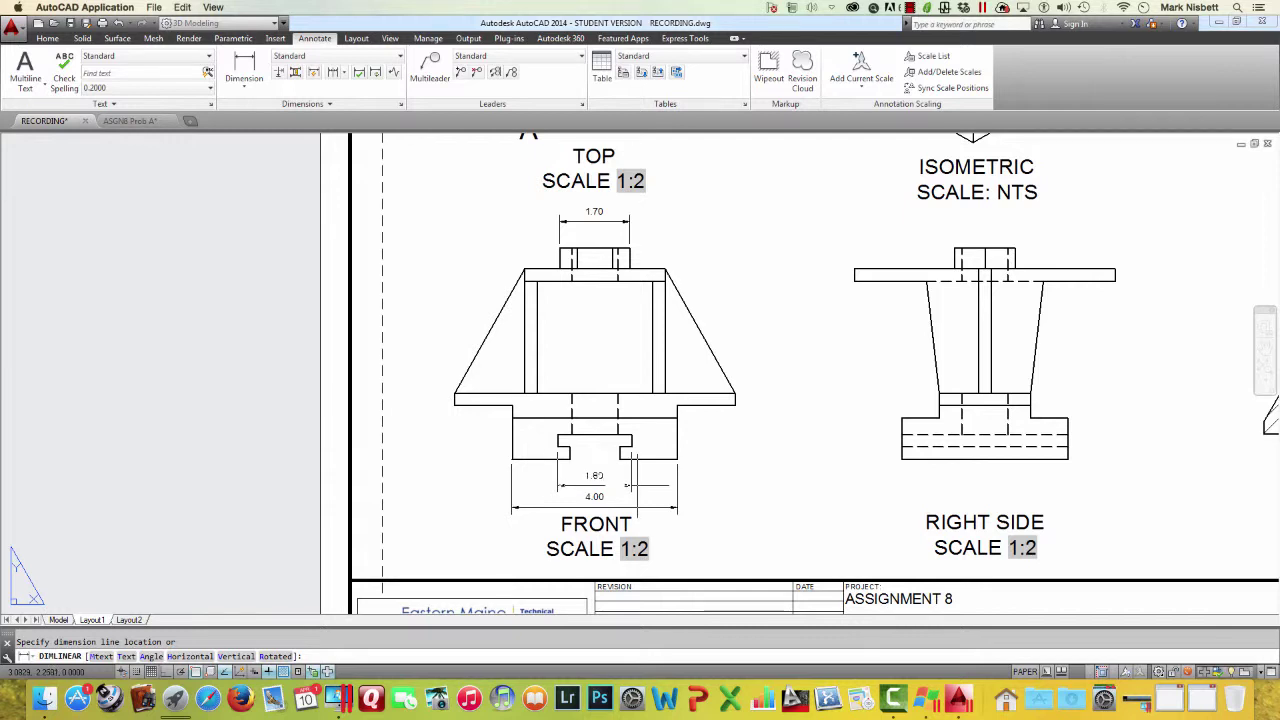
{"action": "left_click", "coordinate": [627, 485]}
Add a horizontal linear dimension across the T-slot's narrow opening, placed inside the slot in the front view
{"action": "key", "text": "Return"}
{"action": "left_click", "coordinate": [619, 458]}
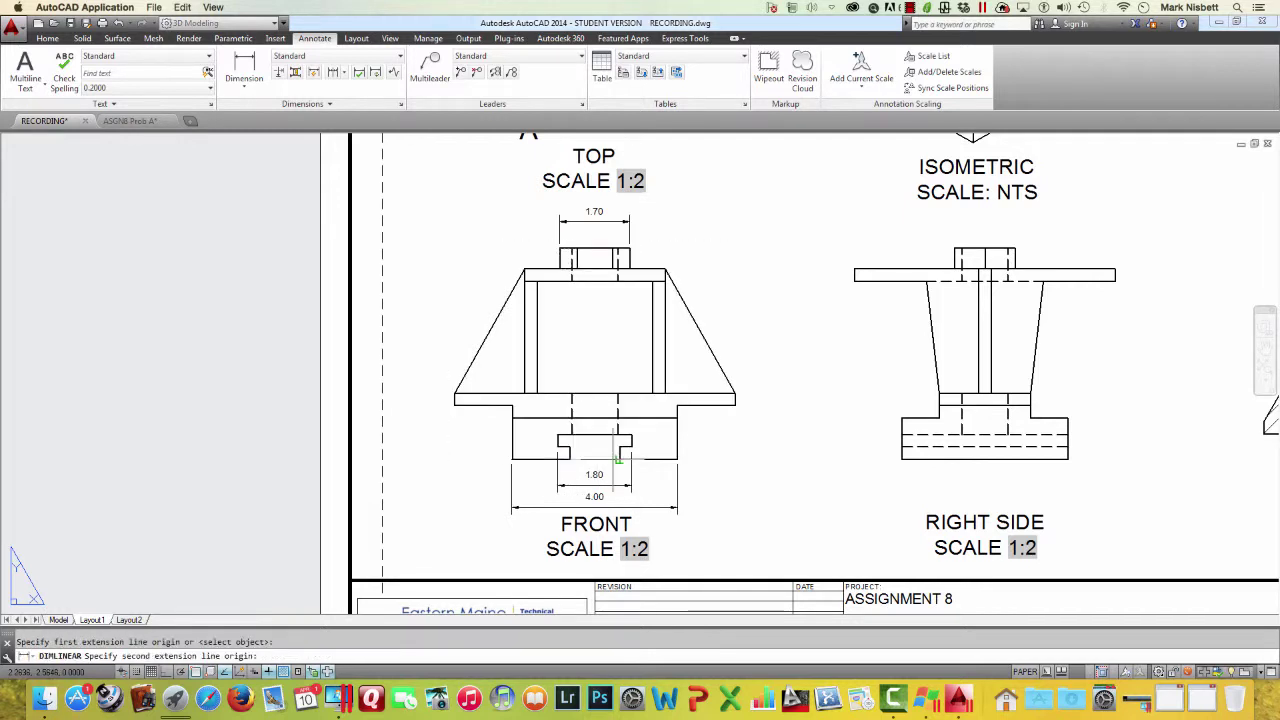
{"action": "left_click", "coordinate": [619, 459]}
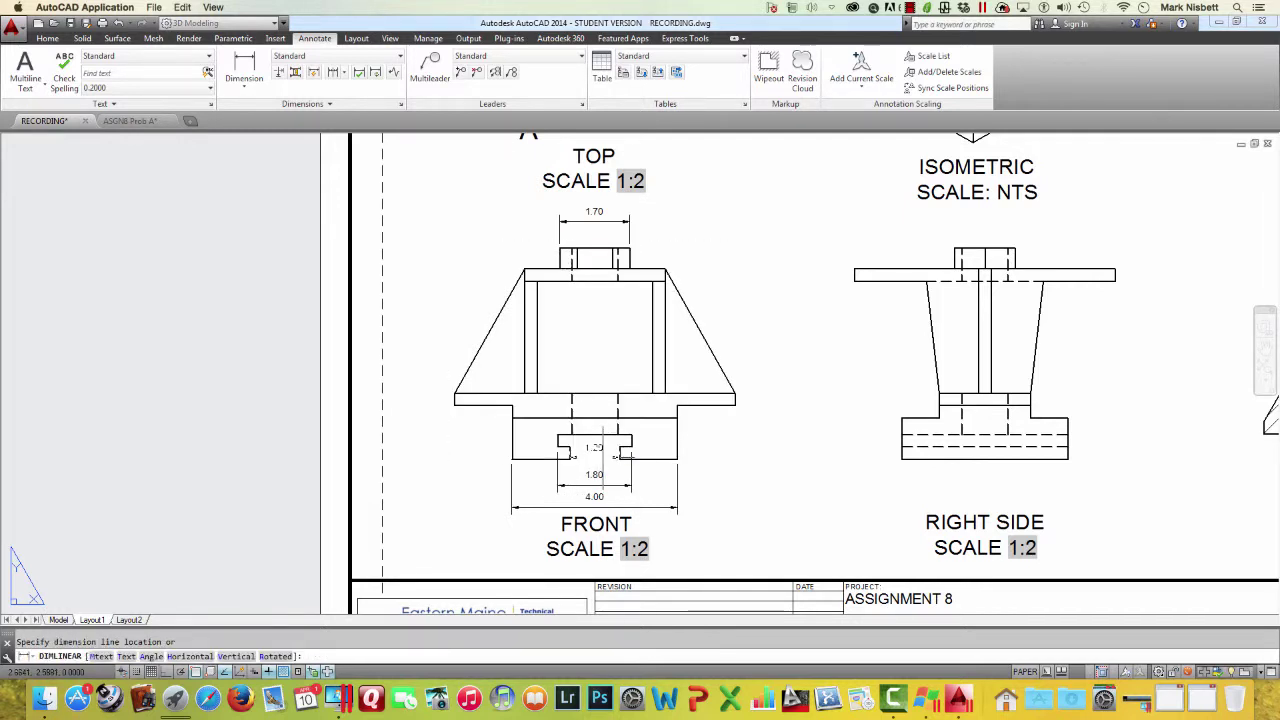
{"action": "left_click", "coordinate": [594, 447]}
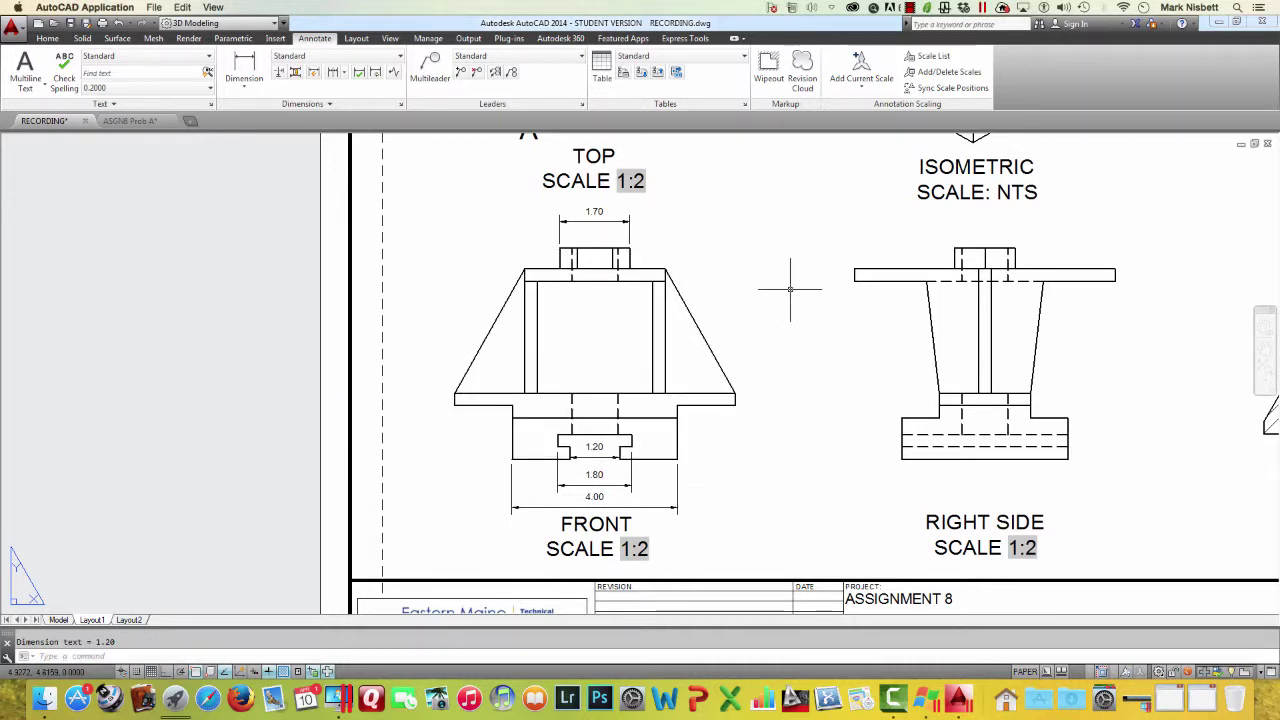
Add a vertical linear dimension for the slot's lower lip height beside the front view's base, and relocate its text below the dimension line
{"action": "left_click", "coordinate": [243, 68]}
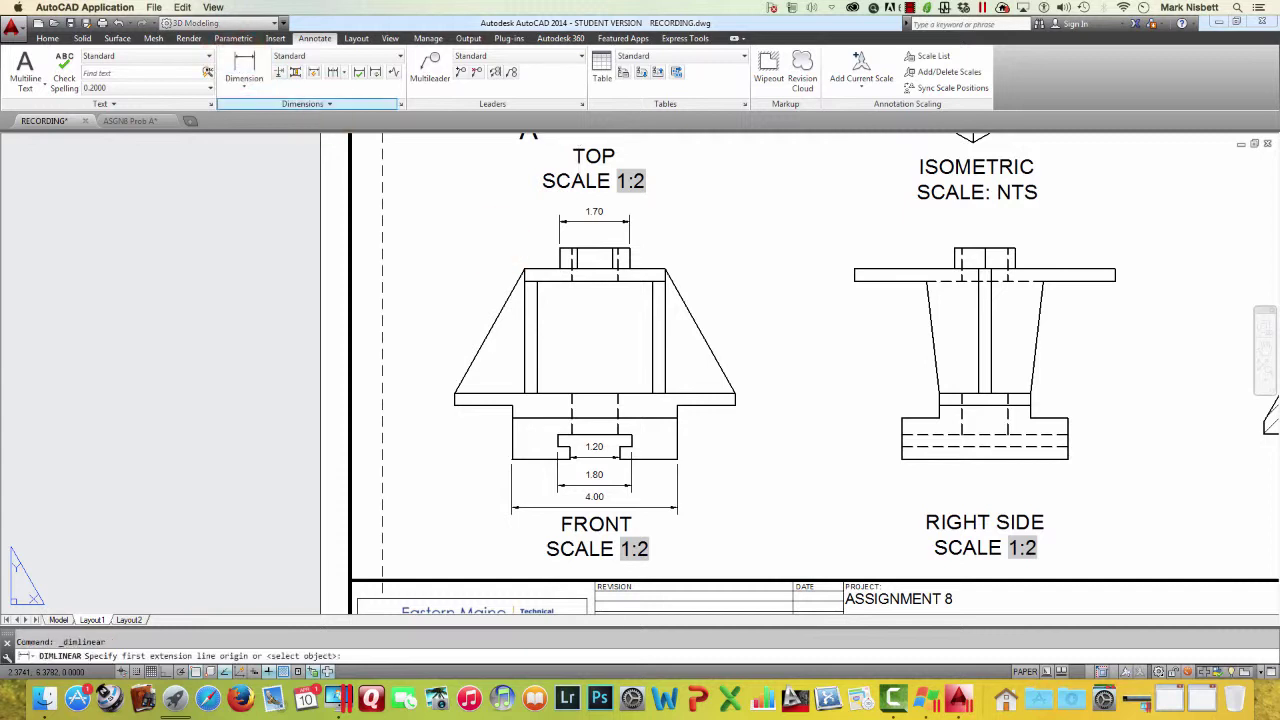
{"action": "left_click", "coordinate": [677, 459]}
{"action": "left_click", "coordinate": [631, 446]}
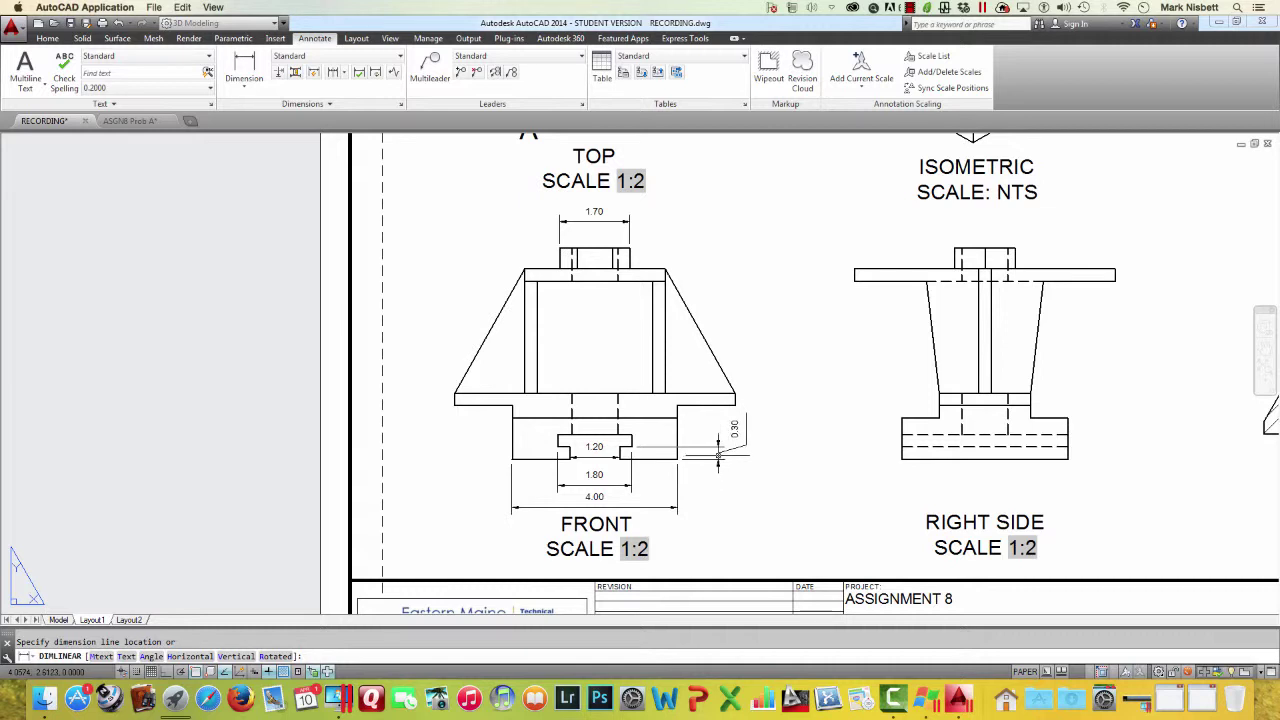
{"action": "left_click", "coordinate": [718, 455]}
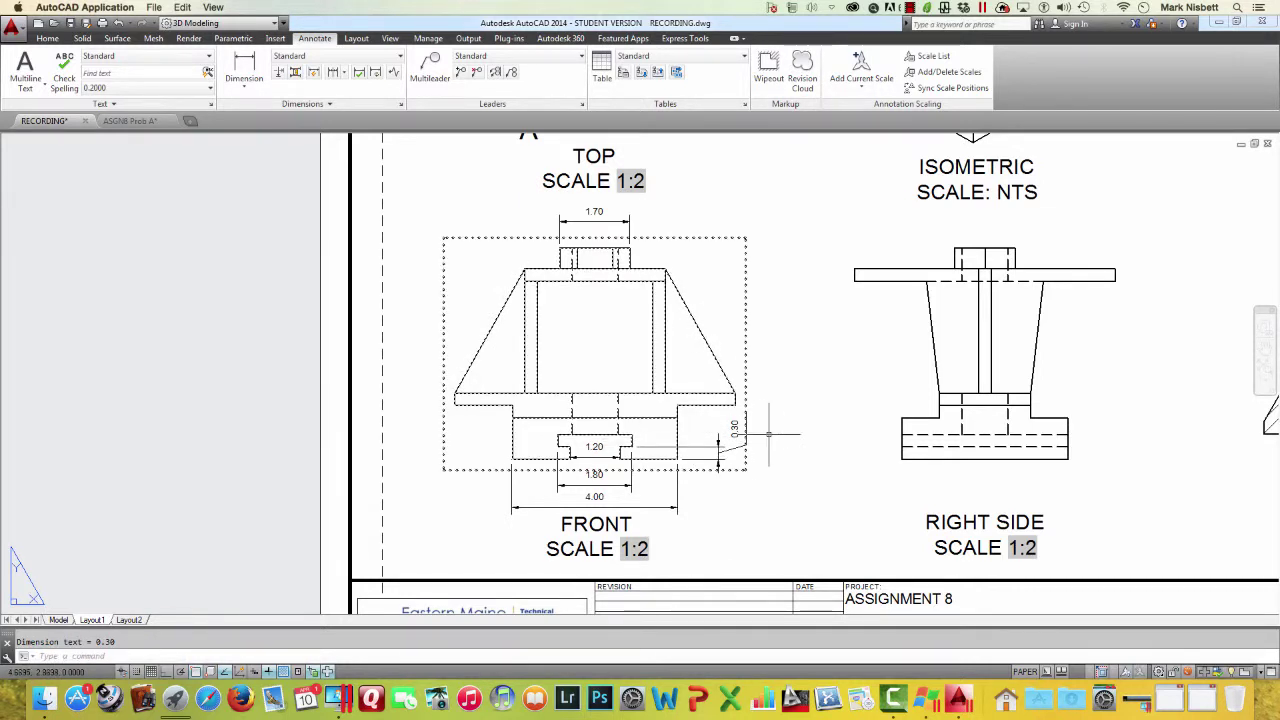
{"action": "left_click", "coordinate": [722, 440]}
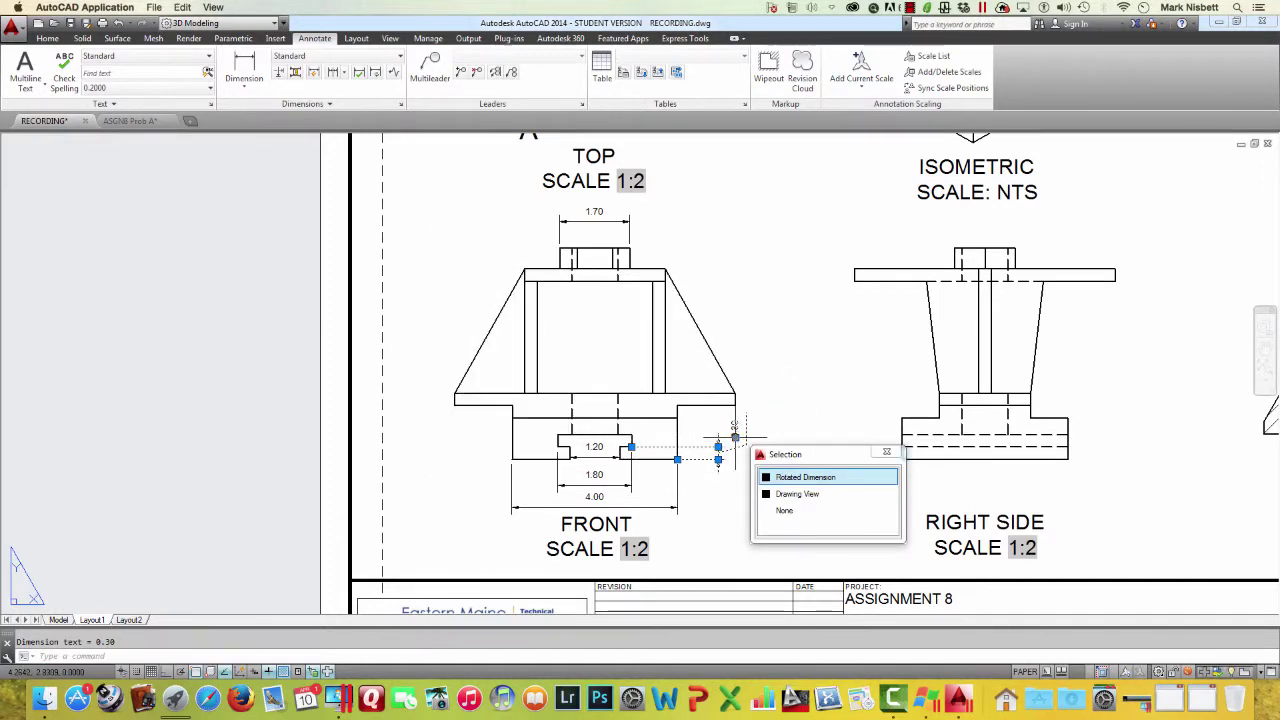
{"action": "left_click", "coordinate": [735, 437]}
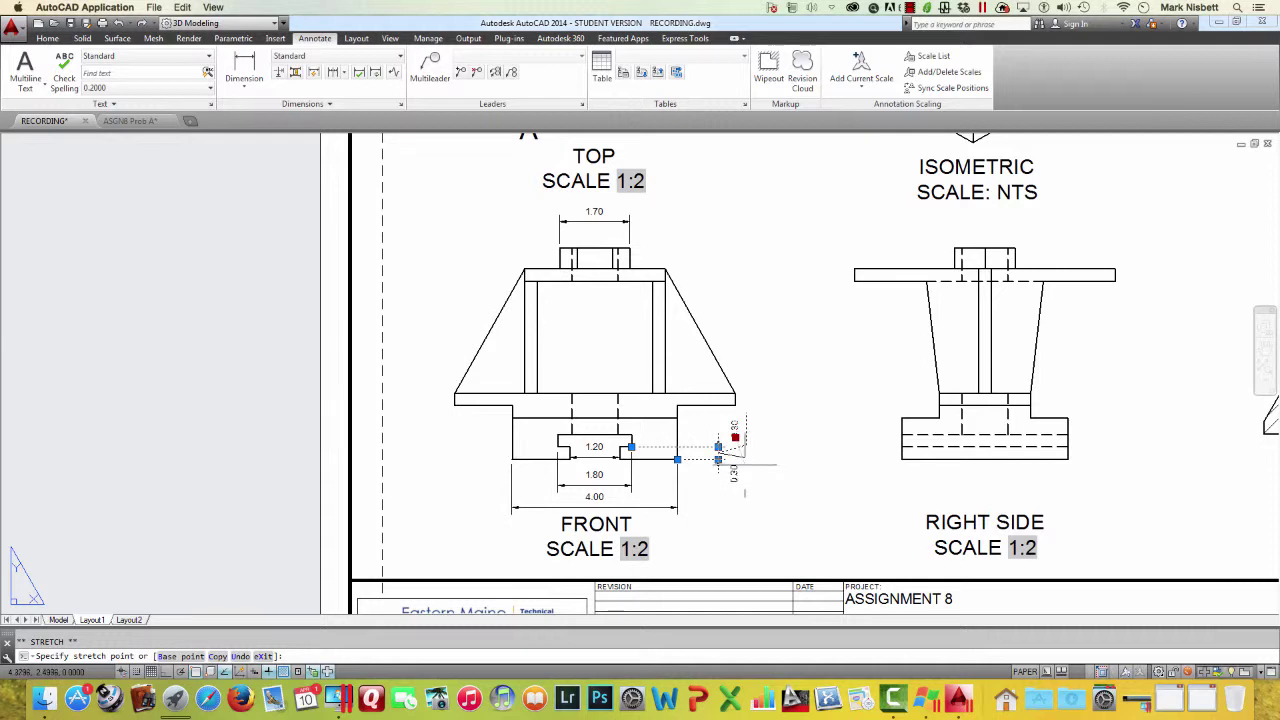
{"action": "key", "text": "Escape"}
{"action": "key", "text": "Escape"}
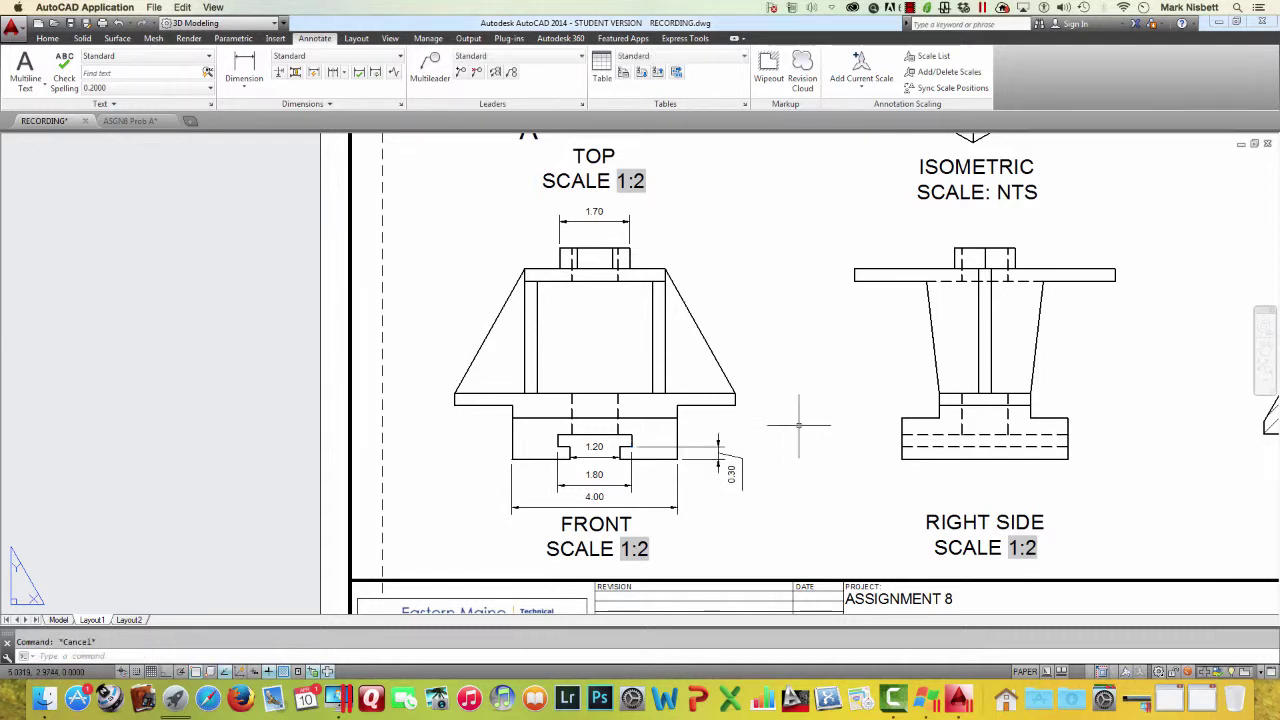
Add a vertical linear dimension for the height of the T-slot's wide part, outside the lower lip dimension beside the front view
{"action": "left_click", "coordinate": [244, 68]}
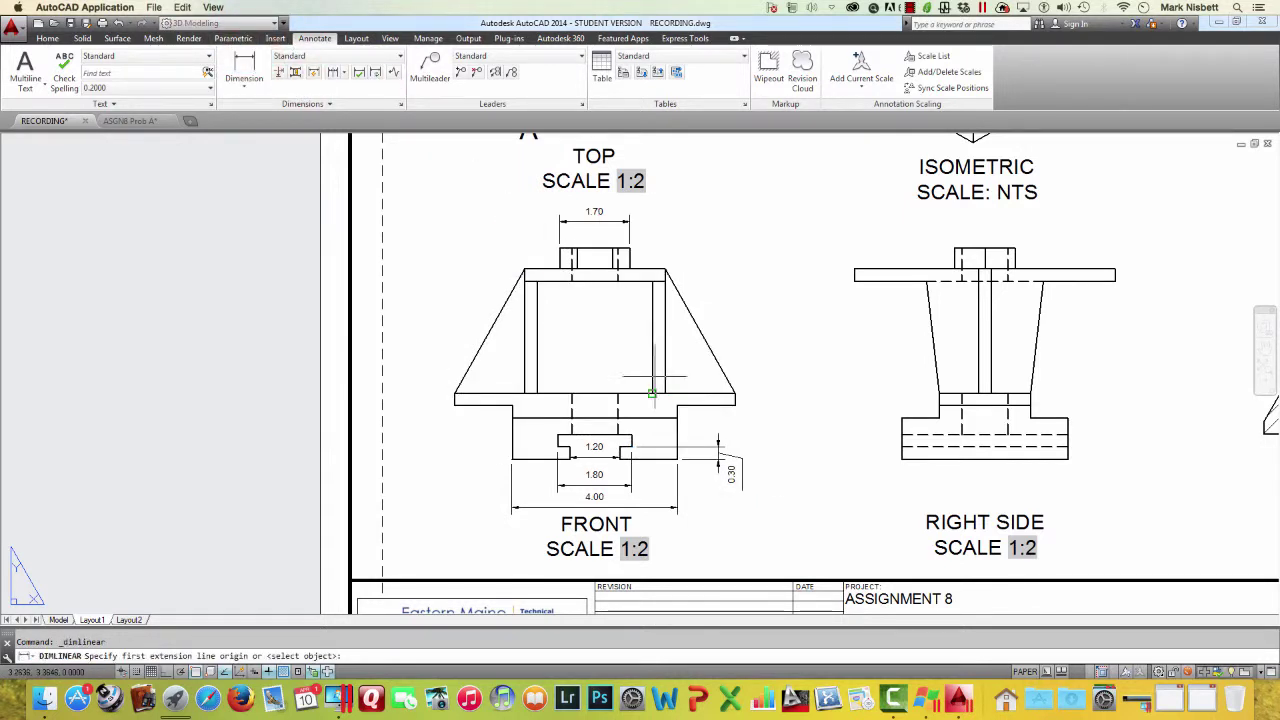
{"action": "left_click", "coordinate": [631, 443]}
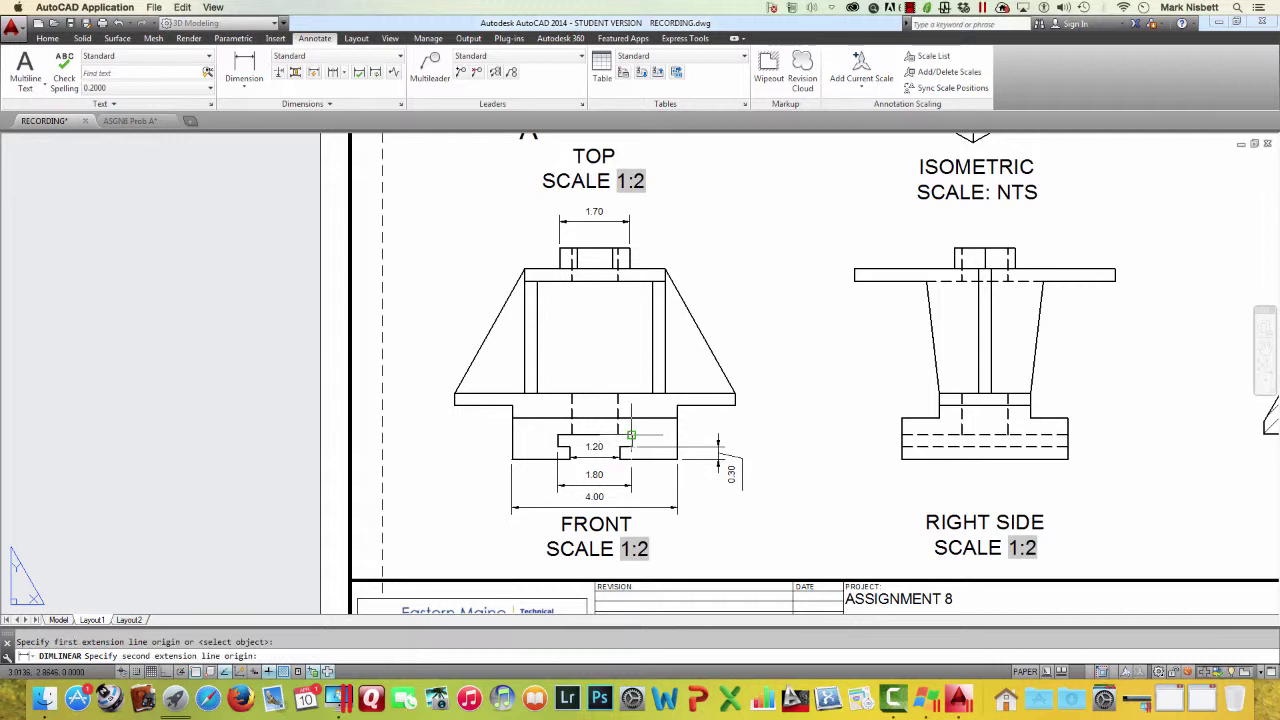
{"action": "left_click", "coordinate": [631, 436]}
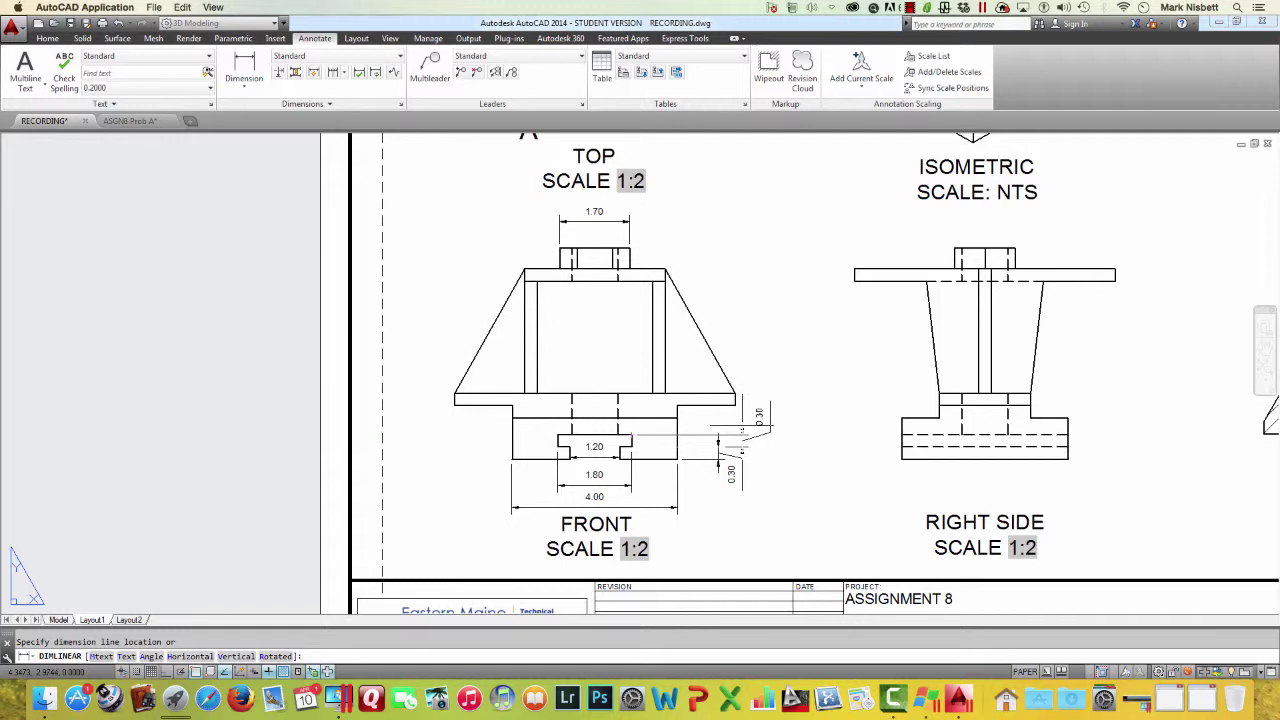
{"action": "left_click", "coordinate": [740, 433]}
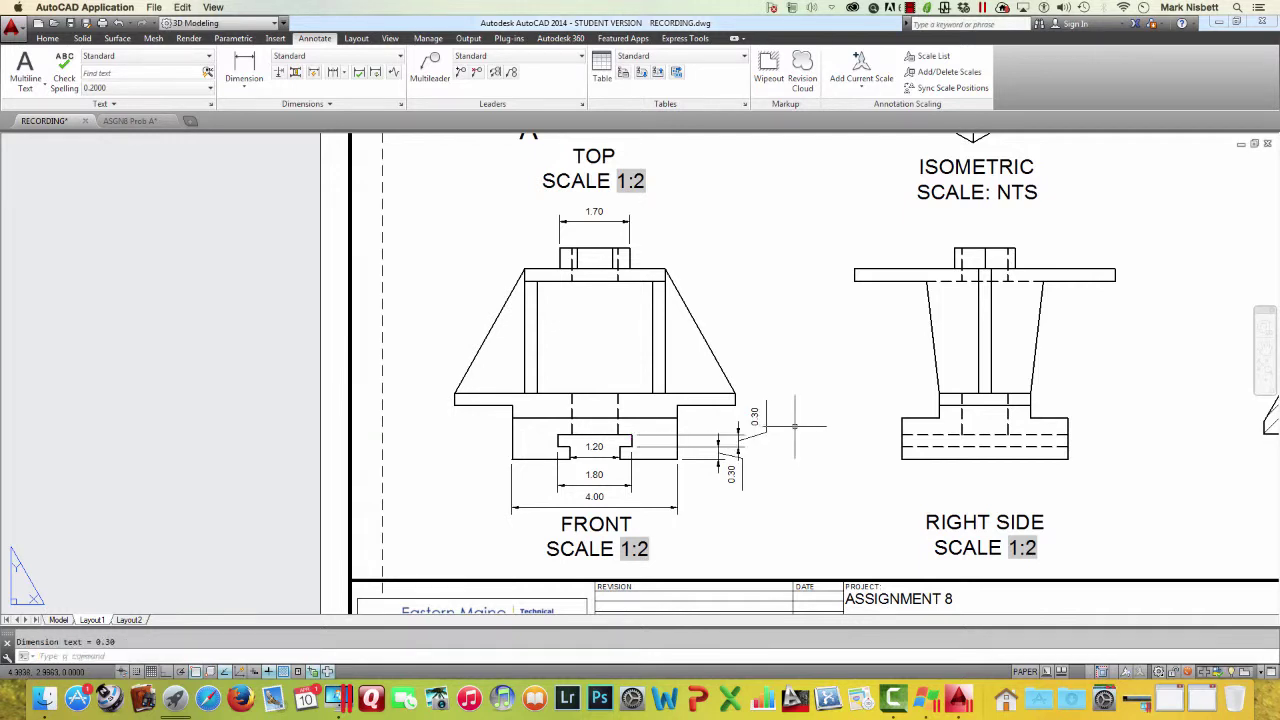
{"action": "key", "text": "Escape"}
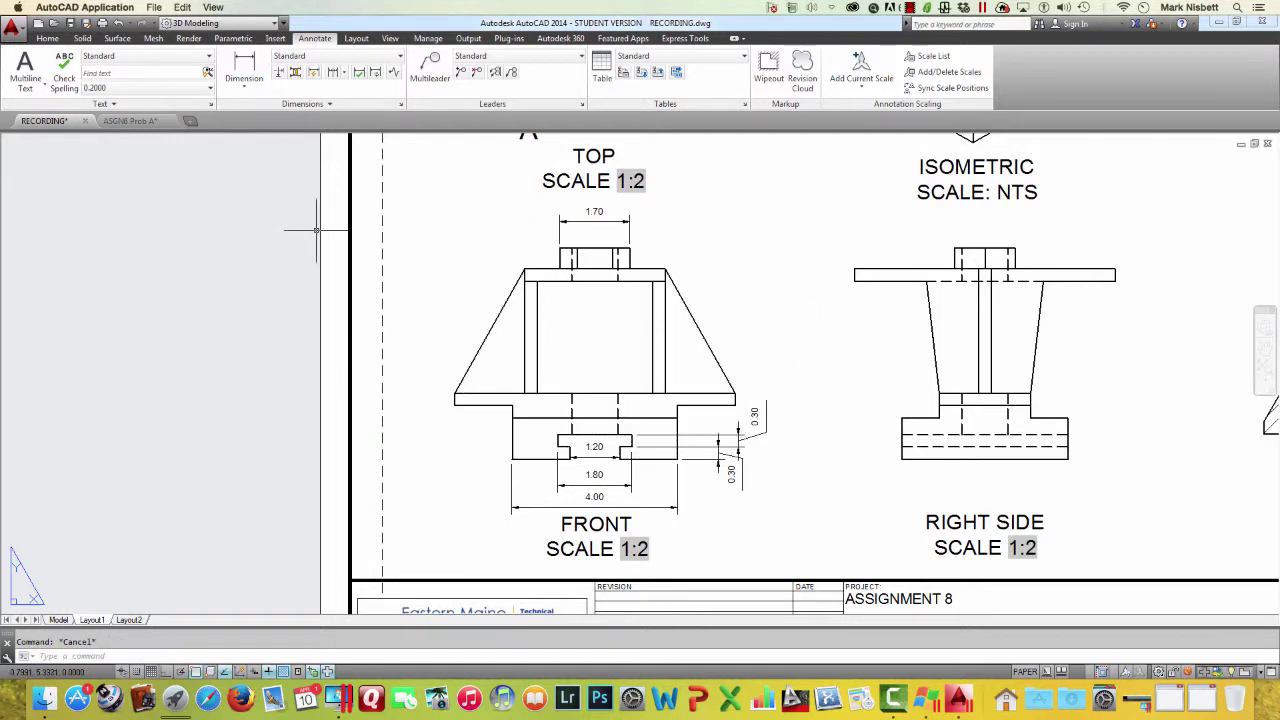
Compare the front view's dimensions with the ASGN8 Prob A drawing, and review the whole RECORDING sheet
{"action": "left_click", "coordinate": [138, 123]}
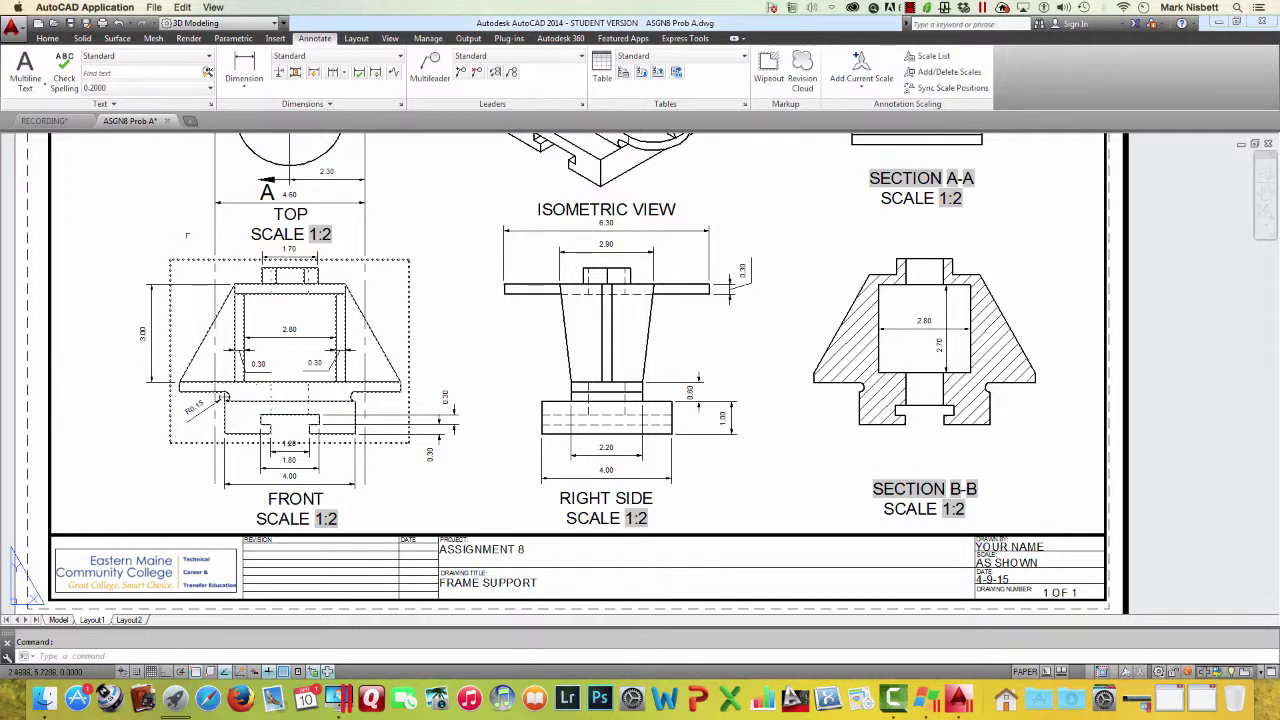
{"action": "left_click", "coordinate": [40, 120]}
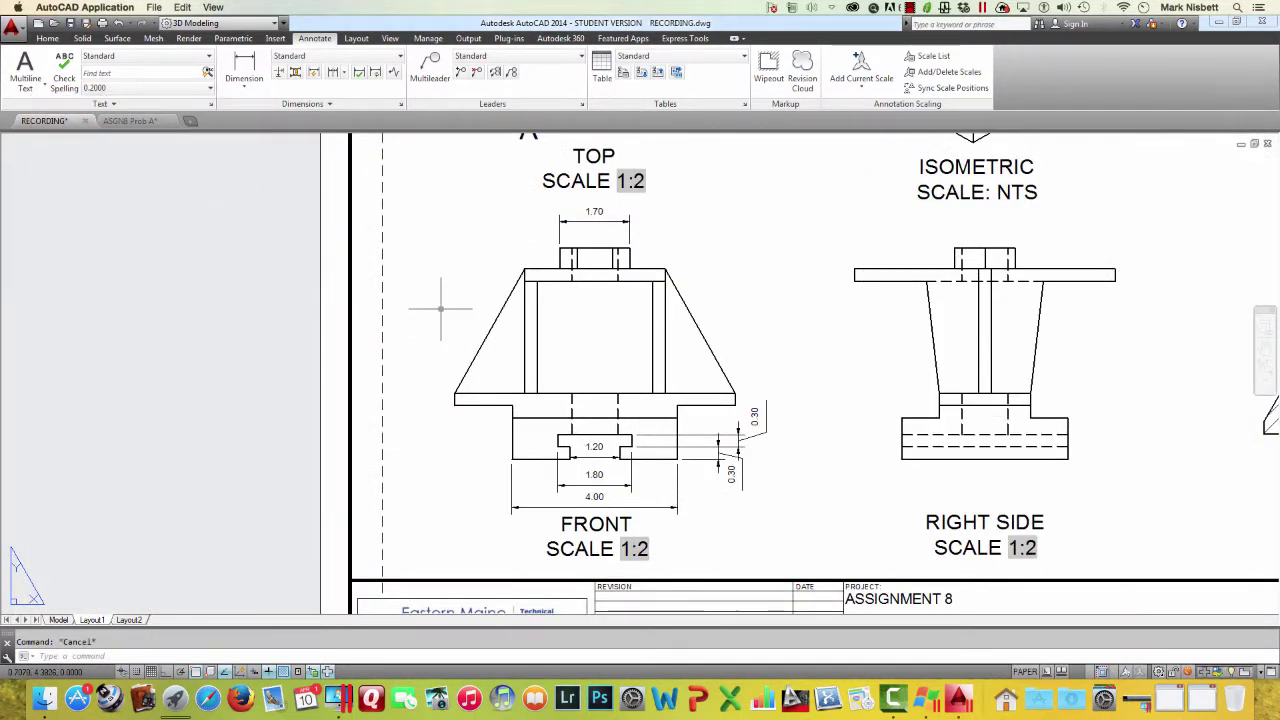
{"action": "mouse_move", "coordinate": [871, 359]}
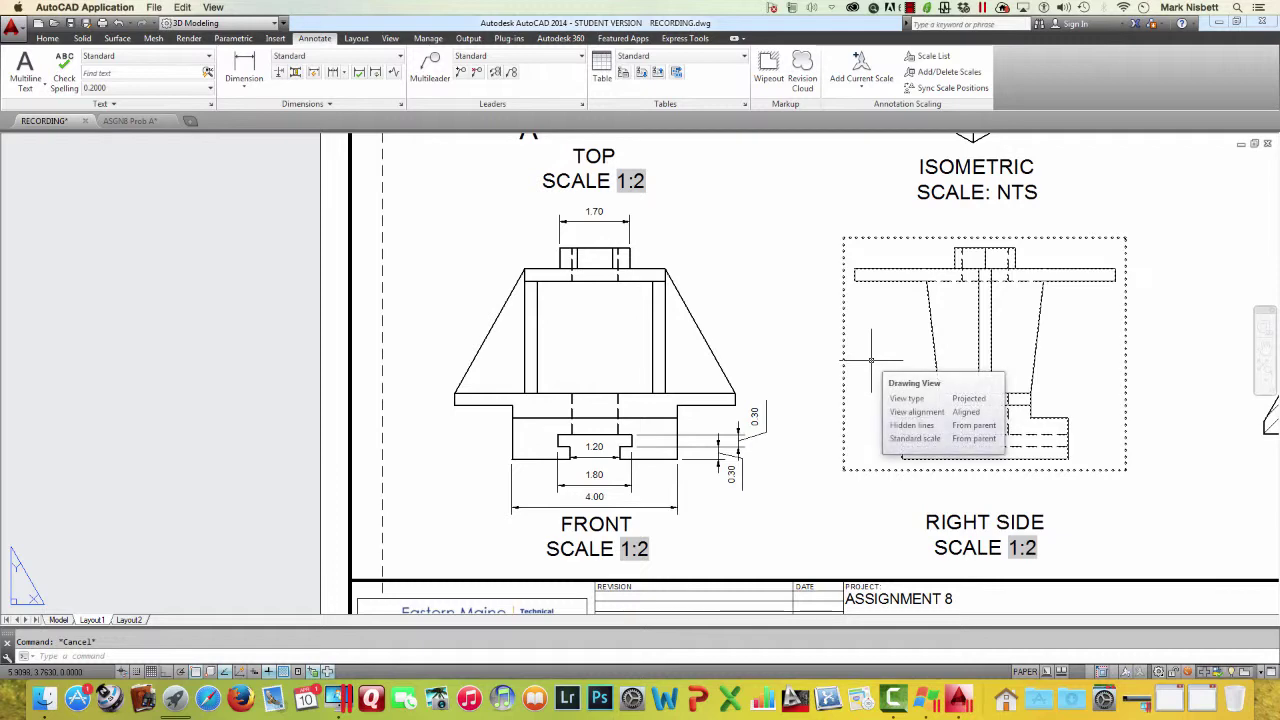
{"action": "scroll", "coordinate": [785, 333], "scroll_direction": "down", "scroll_amount": 5}
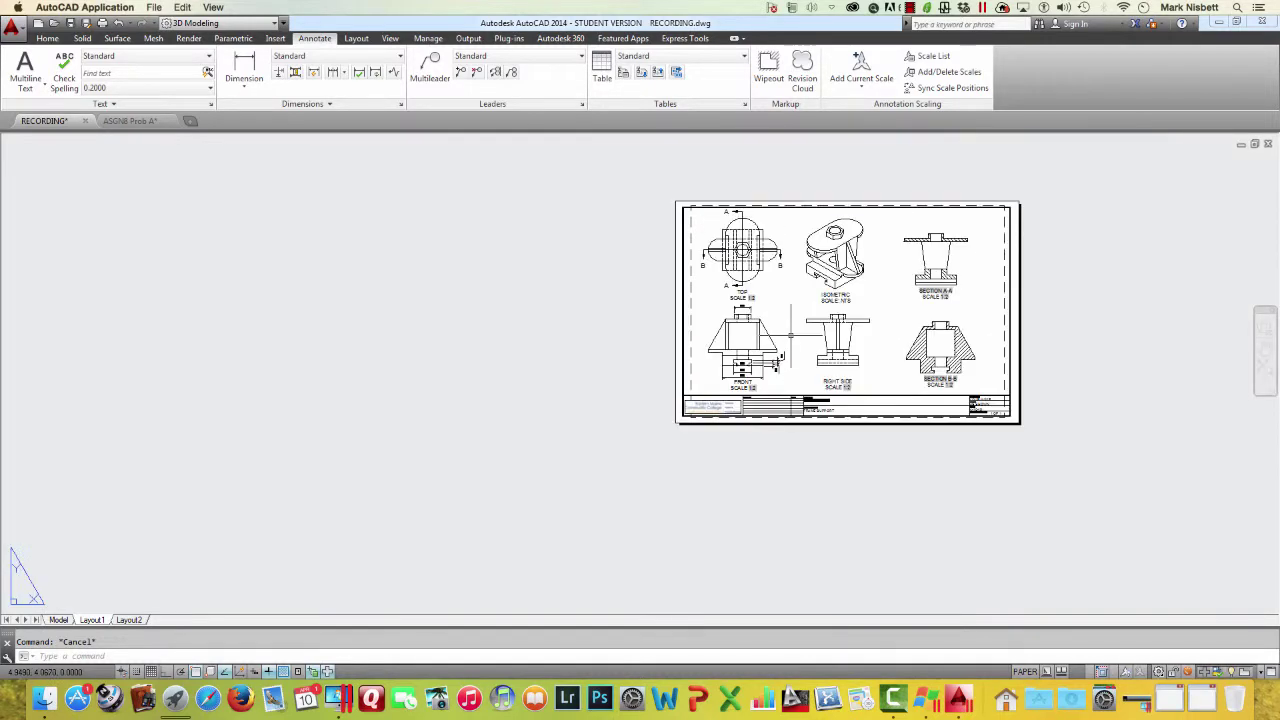
{"action": "scroll", "coordinate": [790, 333], "scroll_direction": "up", "scroll_amount": 5}
{"action": "middle_click_drag", "start_coordinate": [737, 337], "coordinate": [553, 372]}
{"action": "scroll", "coordinate": [562, 343], "scroll_direction": "down", "scroll_amount": 3}
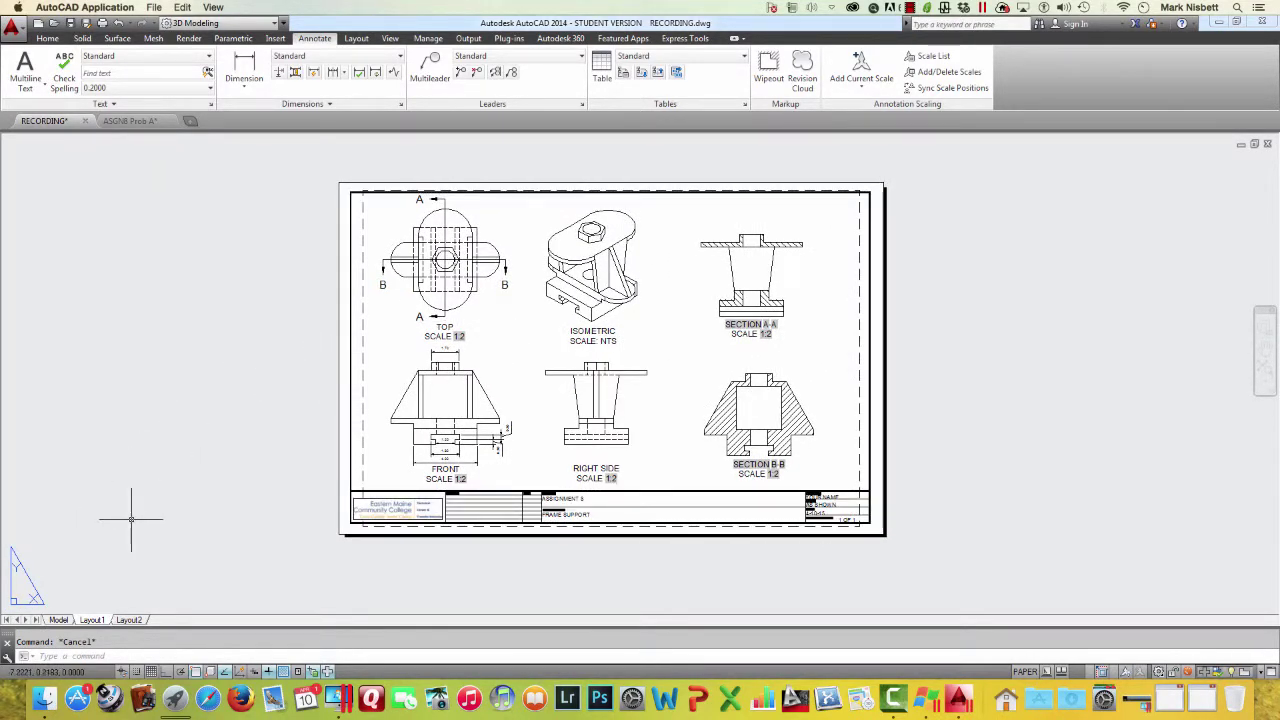
{"action": "left_click", "coordinate": [386, 445]}
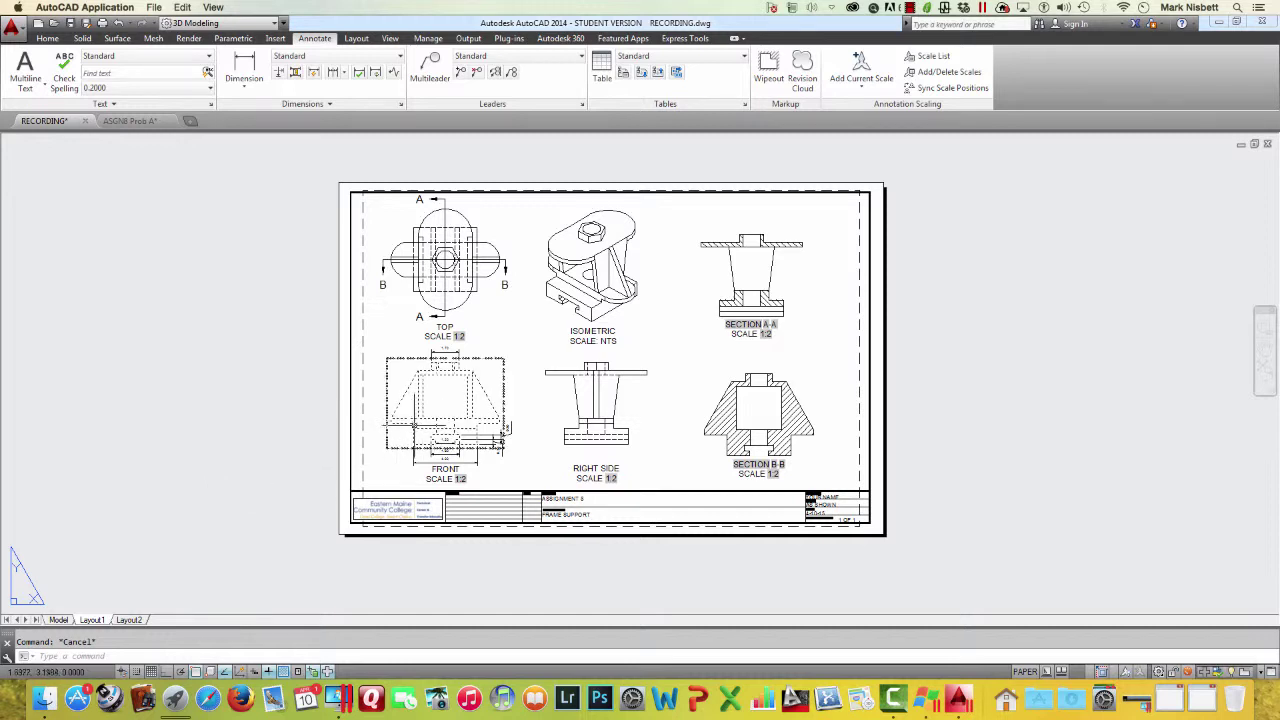
{"action": "key", "text": "Escape"}
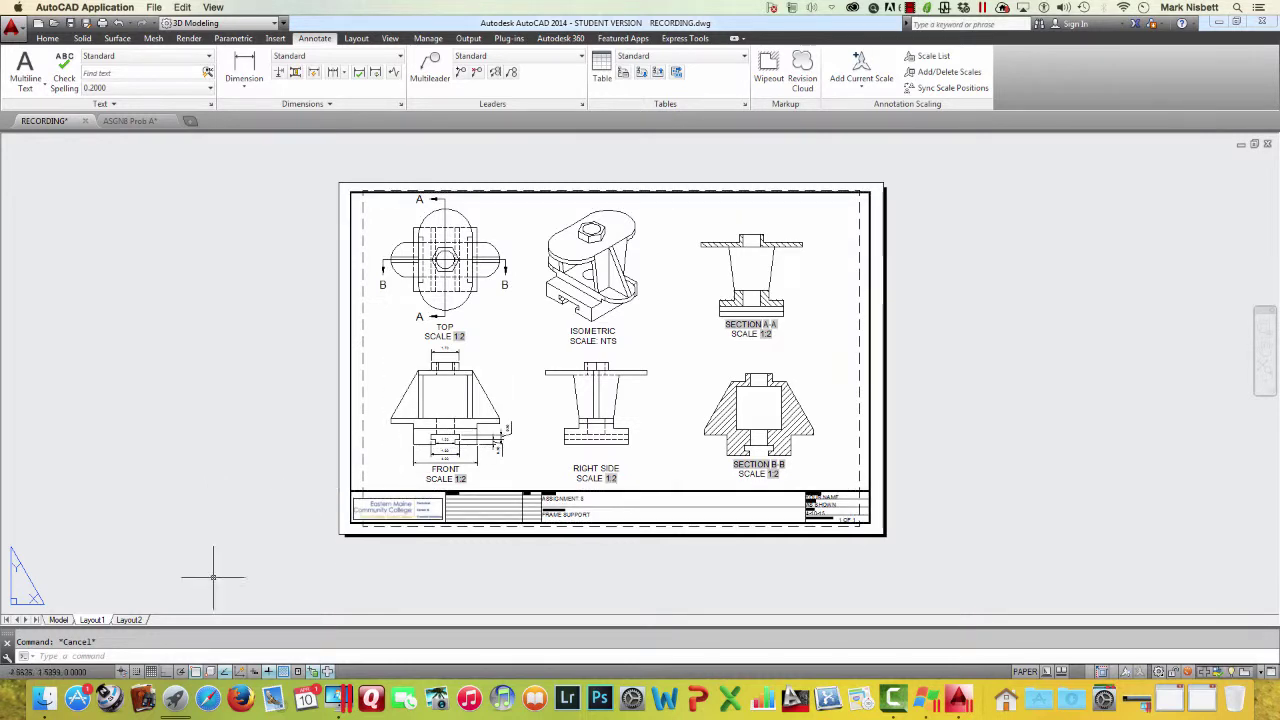
Switch from the layout to model space to work on the base block in the Front viewport
{"action": "left_click", "coordinate": [66, 620]}
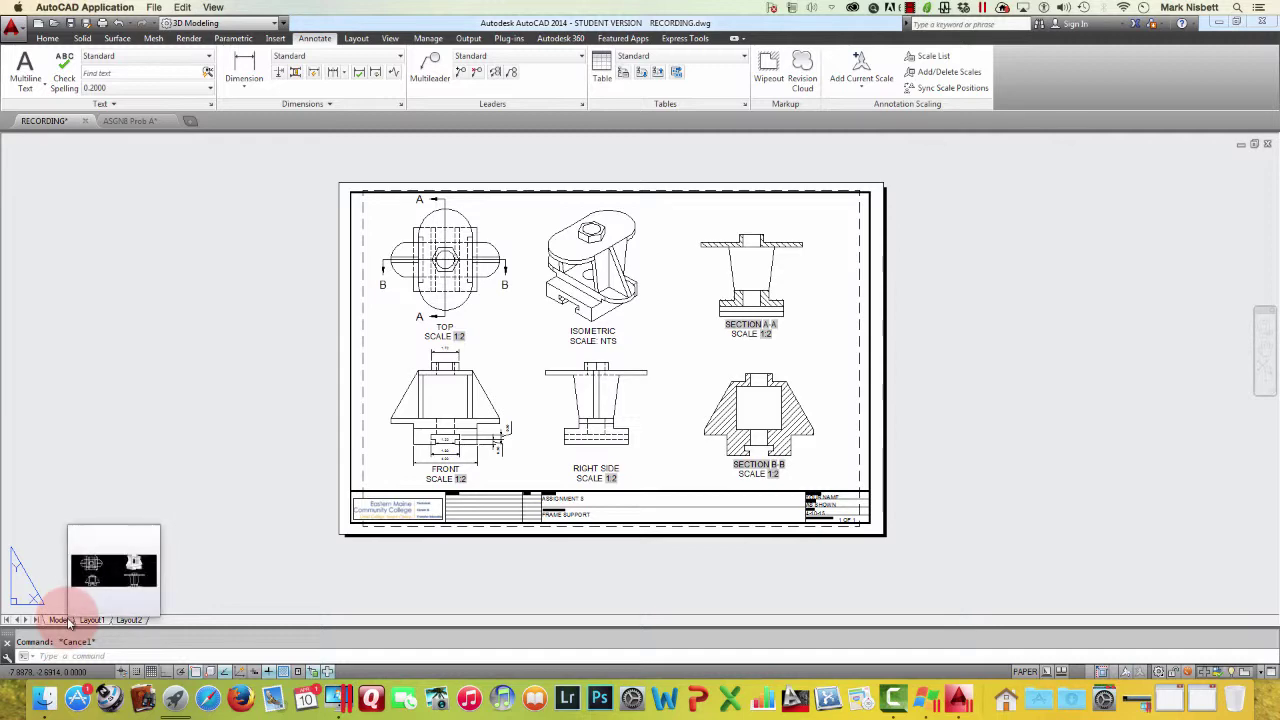
{"action": "left_click", "coordinate": [60, 620]}
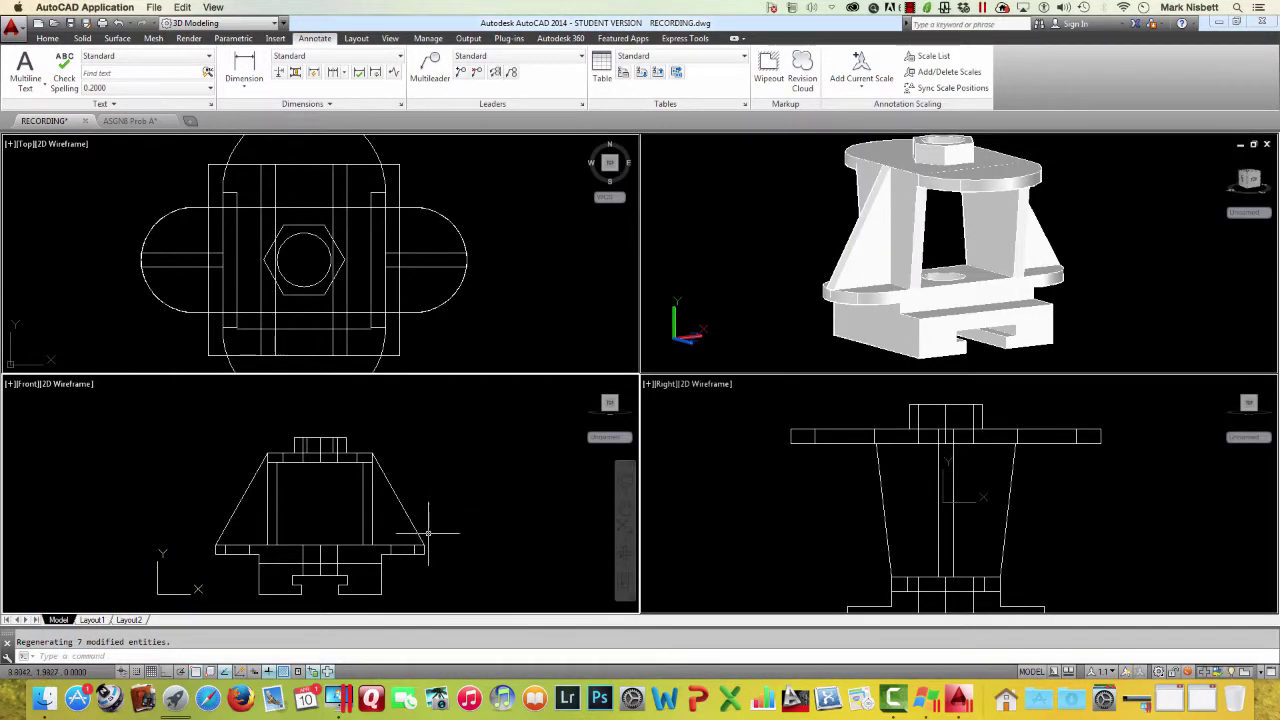
{"action": "middle_click_drag", "start_coordinate": [420, 530], "coordinate": [463, 495]}
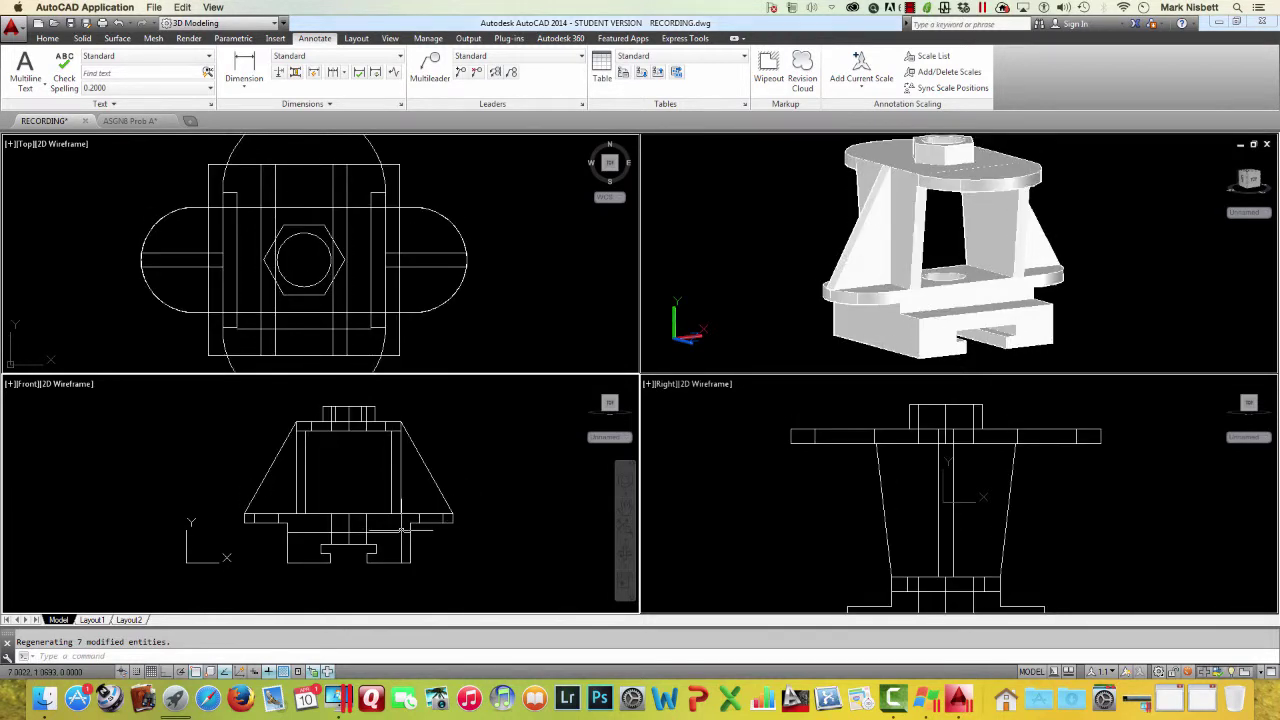
{"action": "scroll", "coordinate": [402, 530], "scroll_direction": "up", "scroll_amount": 4}
{"action": "middle_click_drag", "start_coordinate": [405, 527], "coordinate": [438, 507]}
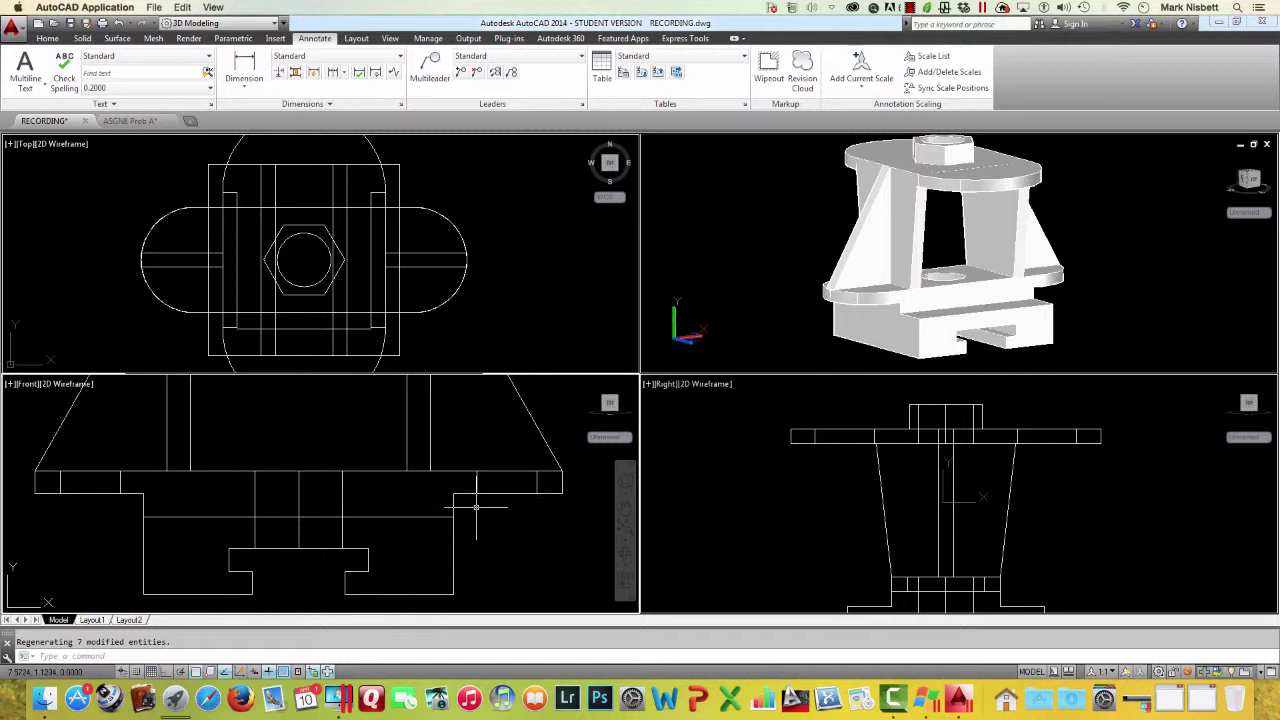
Draw a two-point circle on the model's right side, spanning from the flange plate's lower corner down to the base block's upper edge
{"action": "type", "text": "c"}
{"action": "key", "text": "Return"}
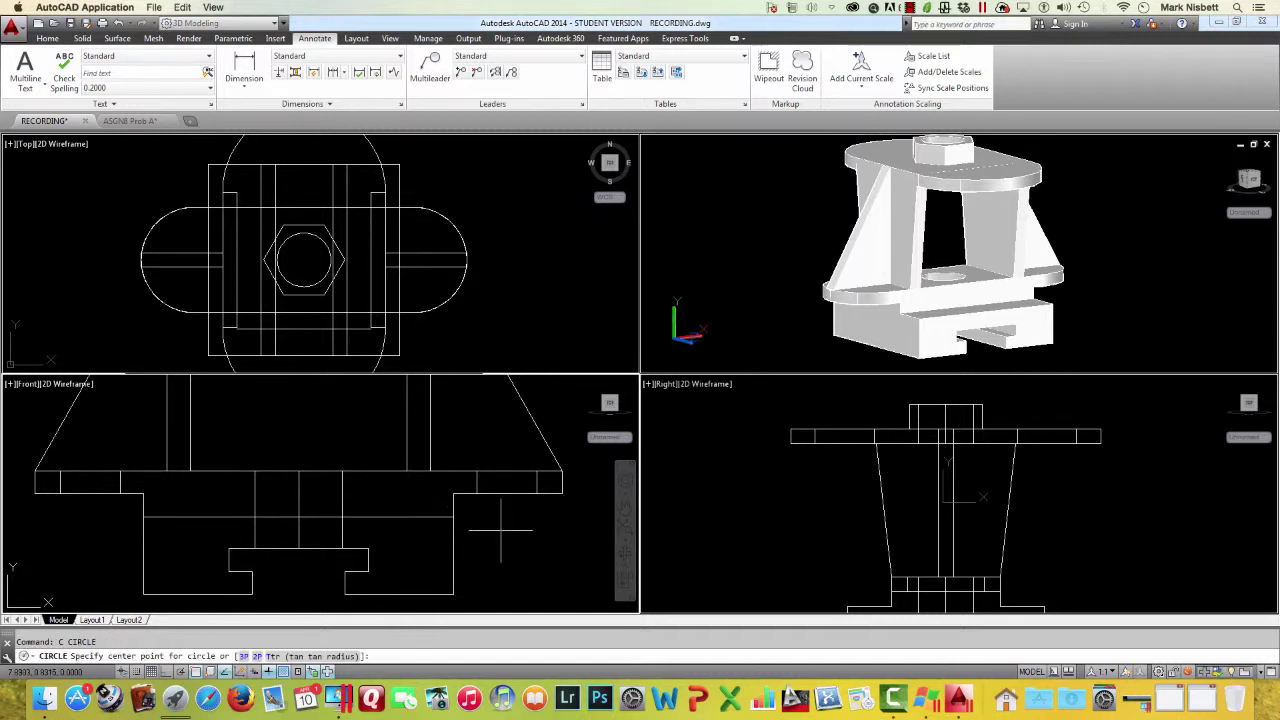
{"action": "type", "text": "2P"}
{"action": "key", "text": "Return"}
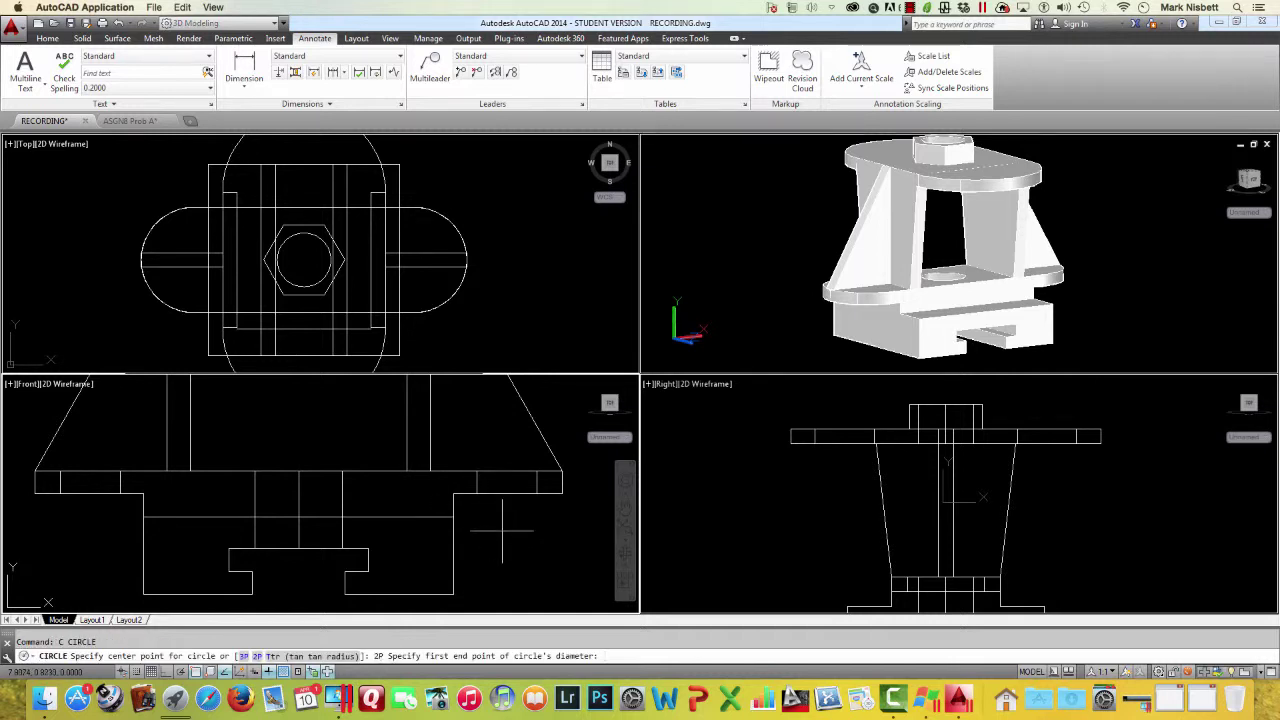
{"action": "left_click", "coordinate": [1049, 290]}
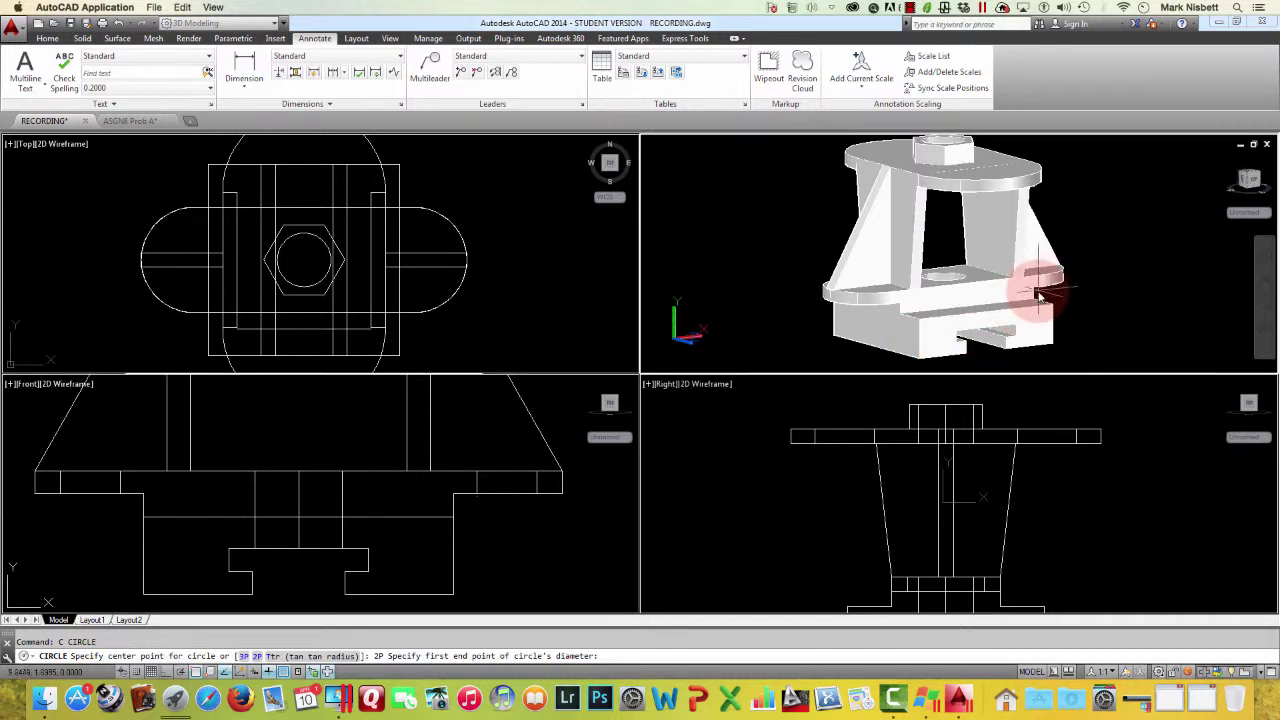
{"action": "left_click", "coordinate": [1034, 290]}
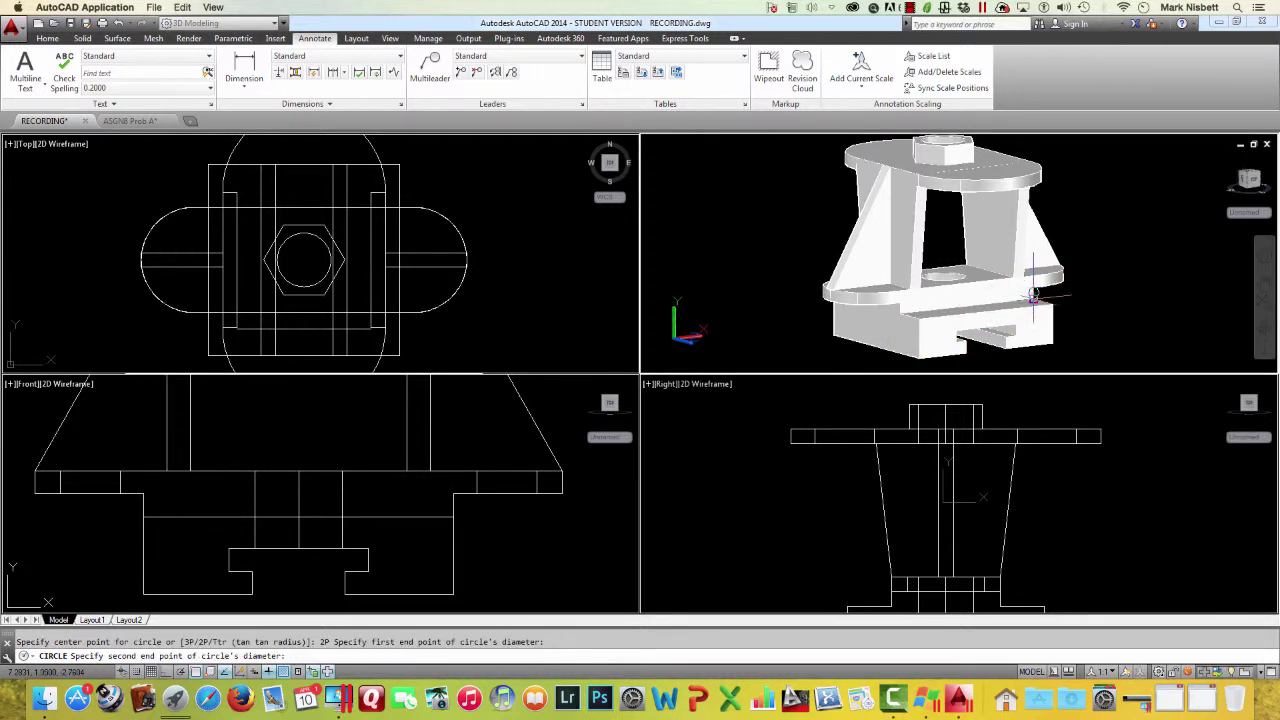
{"action": "left_click", "coordinate": [1035, 295]}
{"action": "left_click", "coordinate": [508, 517]}
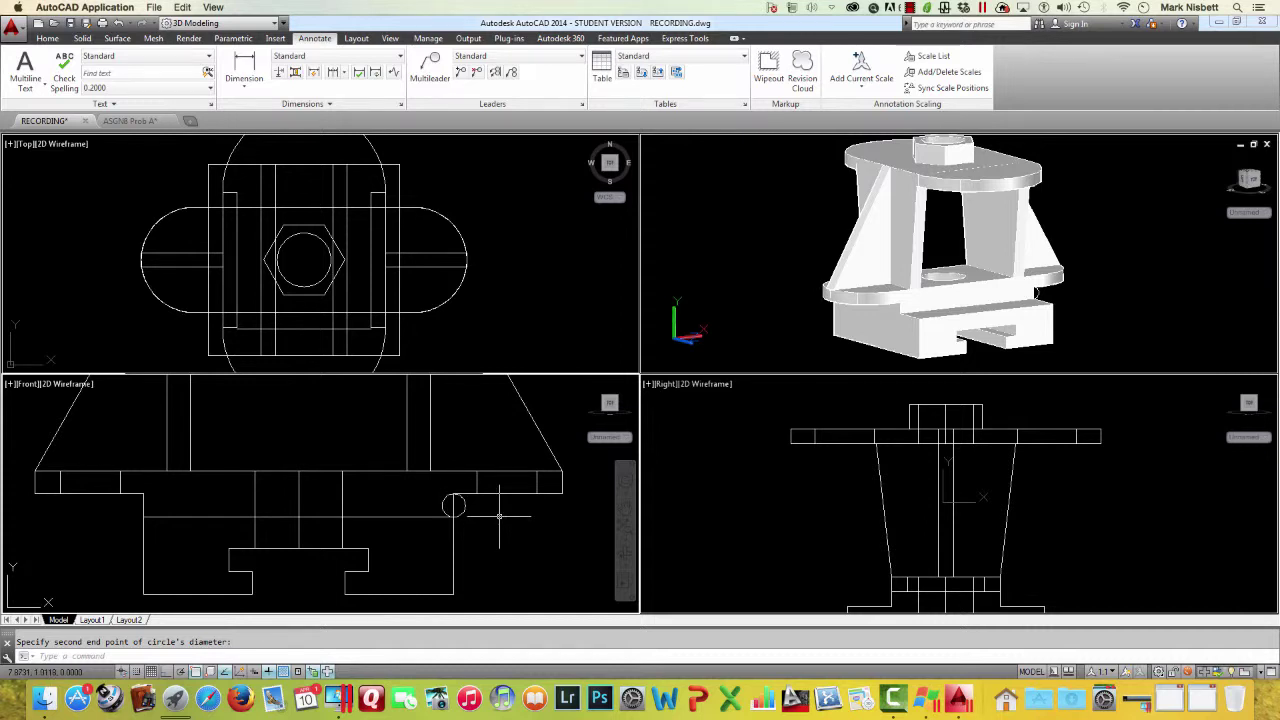
Extrude the small circle at the base block's upper right corner into a cylinder along the block's full depth, picking the height in the Top viewport
{"action": "type", "text": "EXT"}
{"action": "key", "text": "Return"}
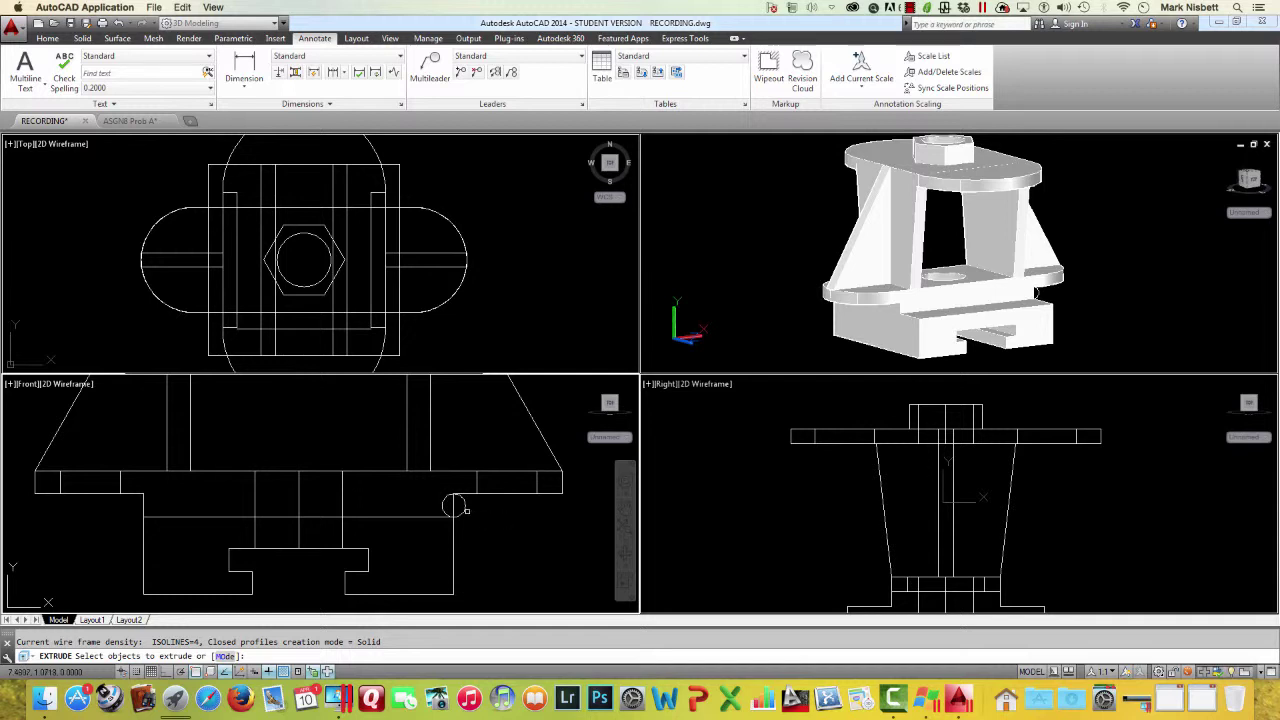
{"action": "left_click", "coordinate": [455, 505]}
{"action": "left_click", "coordinate": [459, 507]}
{"action": "key", "text": "Return"}
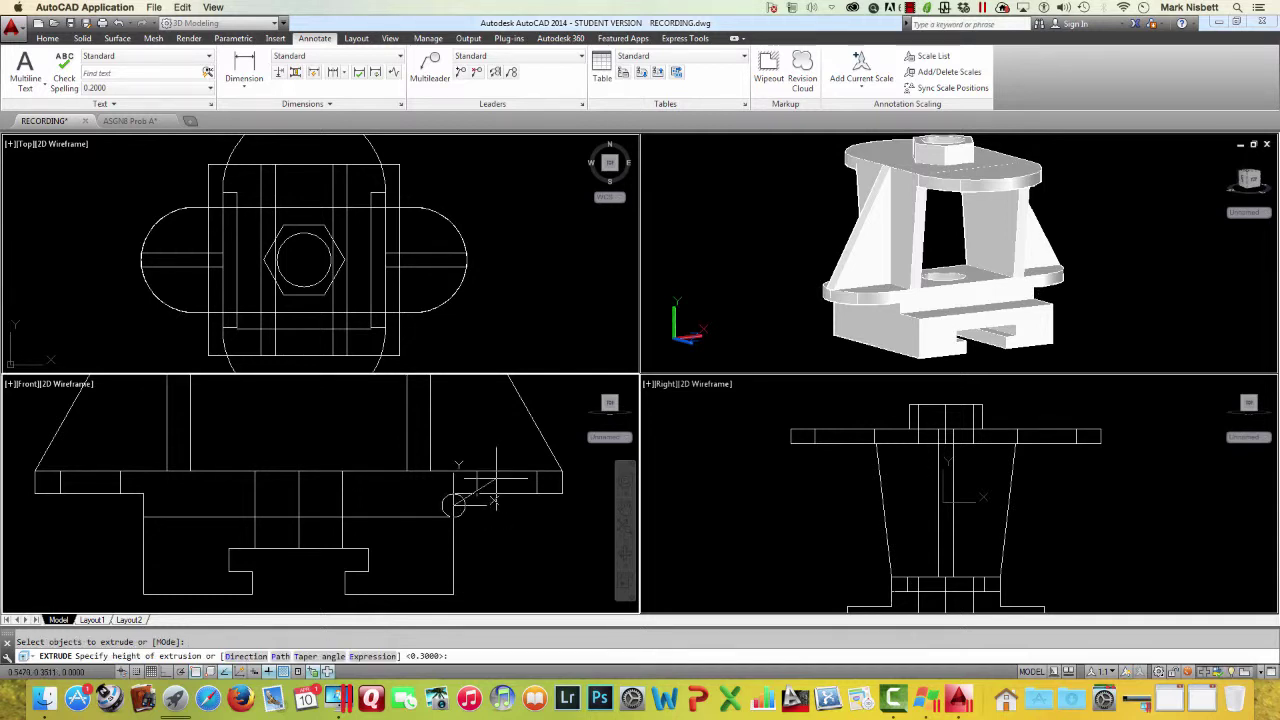
{"action": "left_click", "coordinate": [513, 280]}
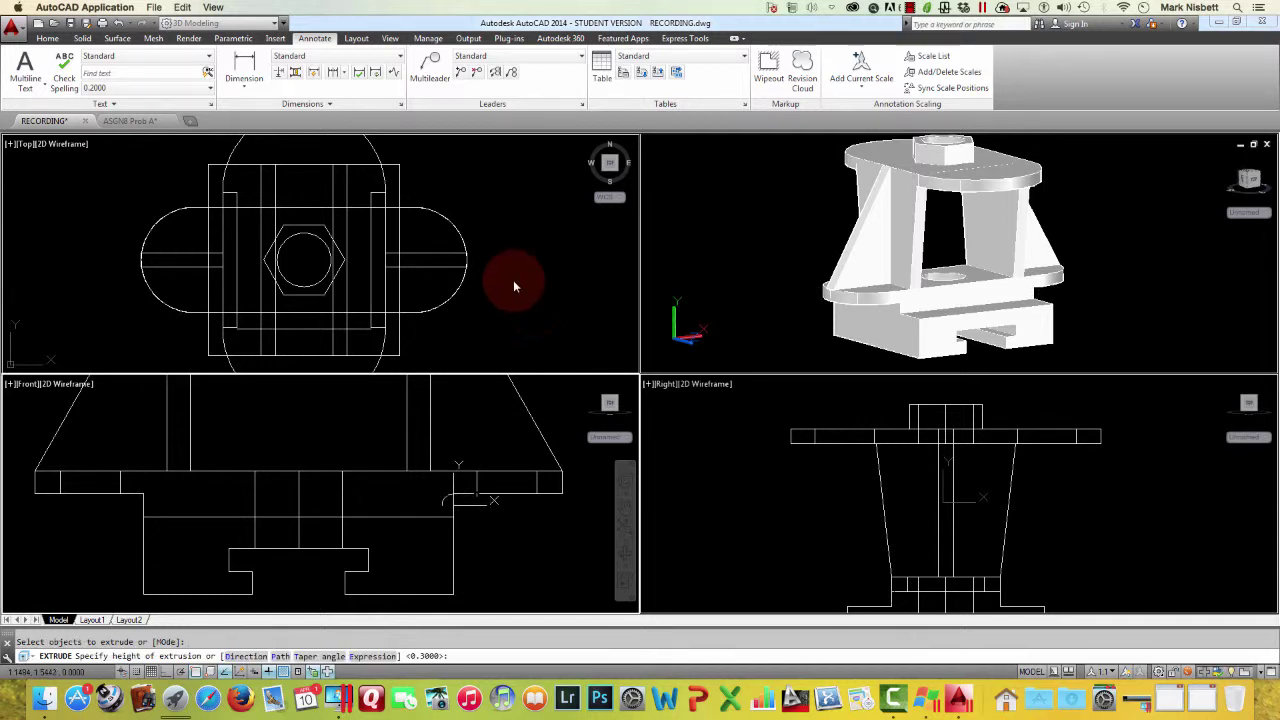
{"action": "left_click", "coordinate": [494, 155]}
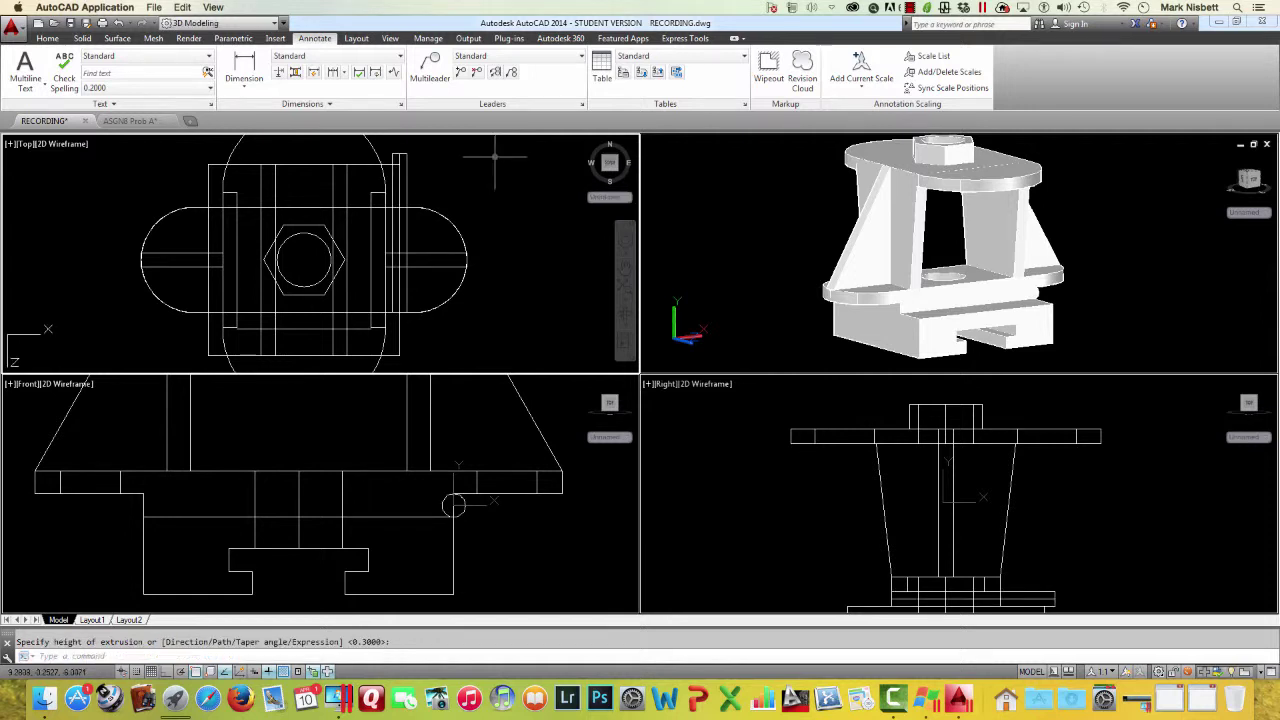
{"action": "key", "text": "Return"}
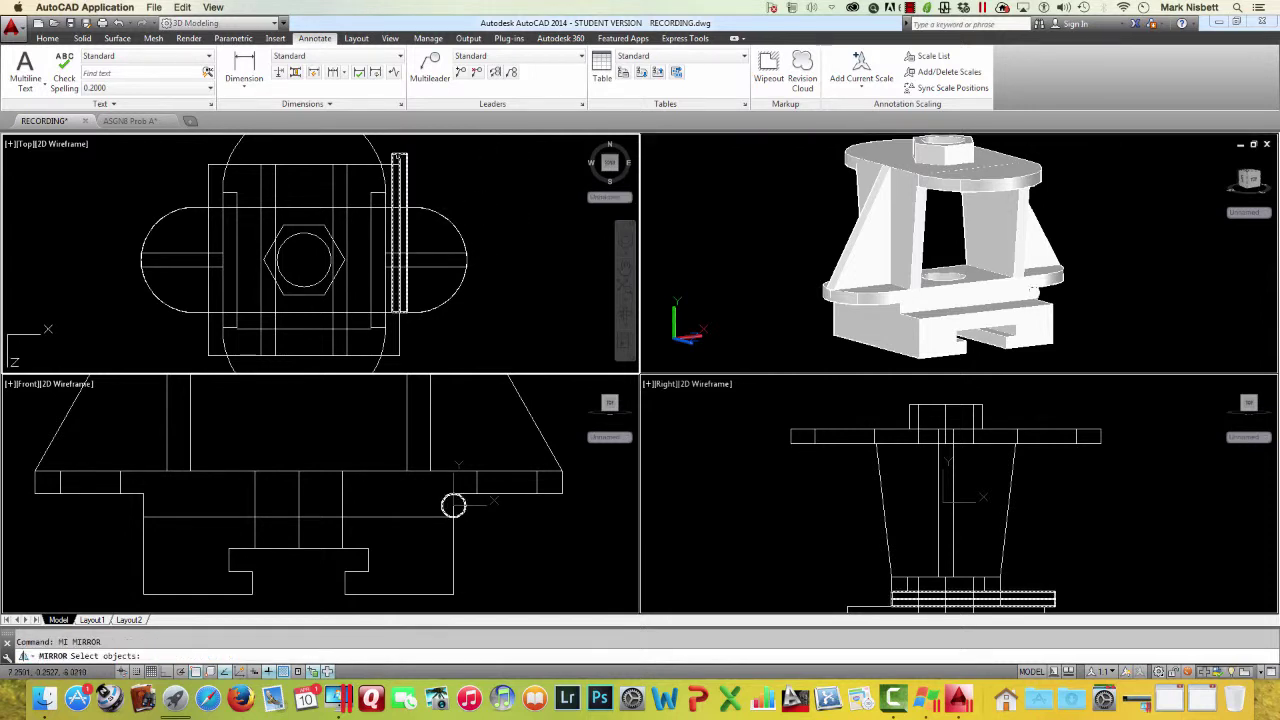
{"action": "left_click", "coordinate": [399, 162]}
{"action": "key", "text": "Return"}
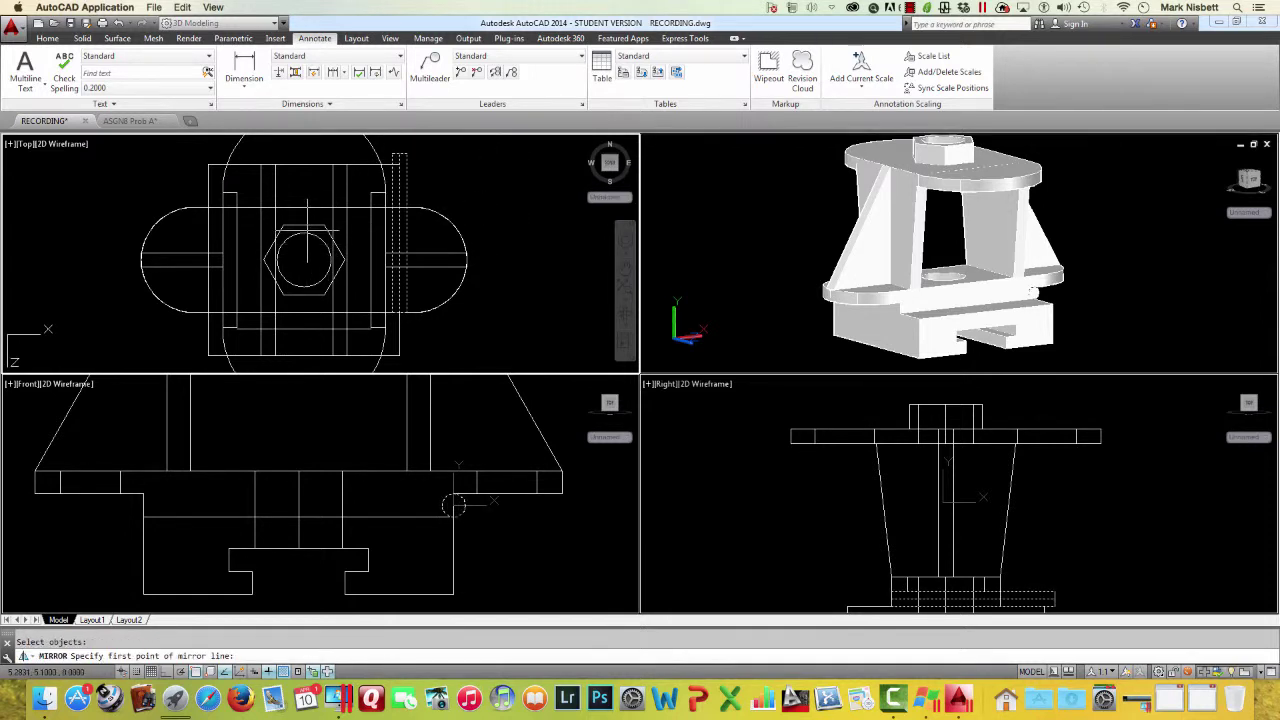
{"action": "right_click", "coordinate": [305, 262], "text": "shift"}
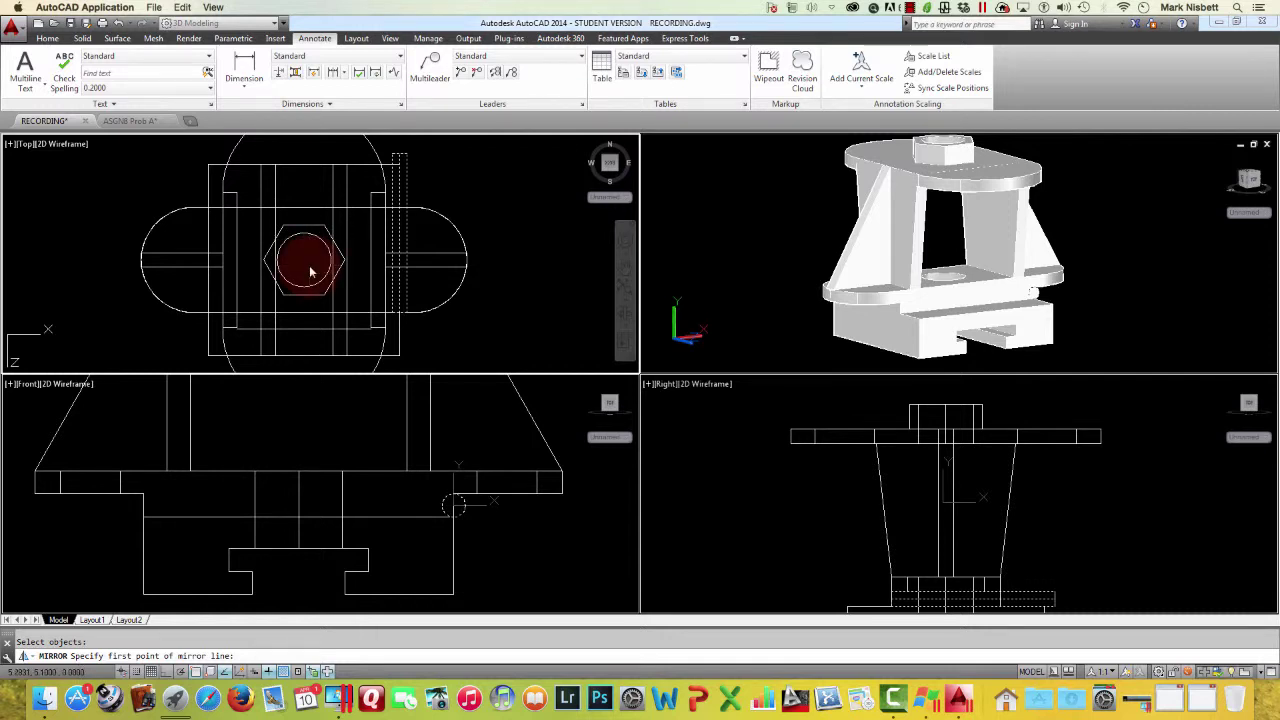
{"action": "left_click", "coordinate": [355, 443]}
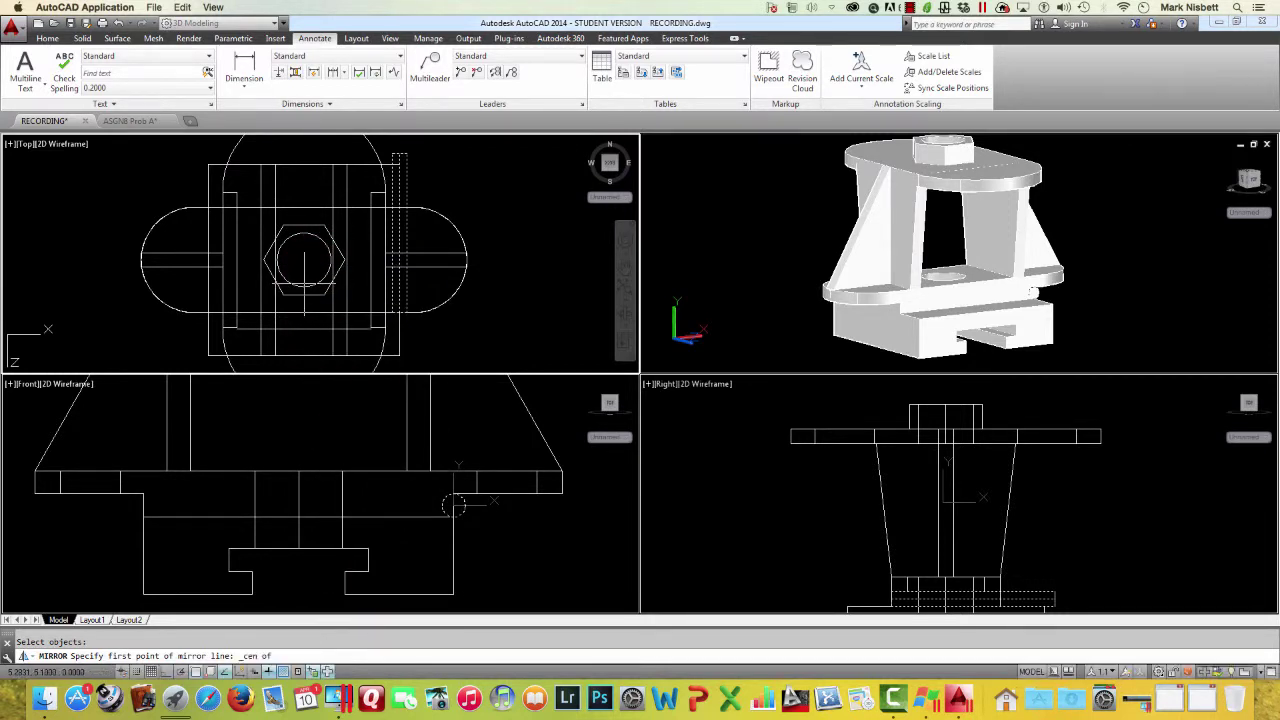
{"action": "key", "text": "Escape"}
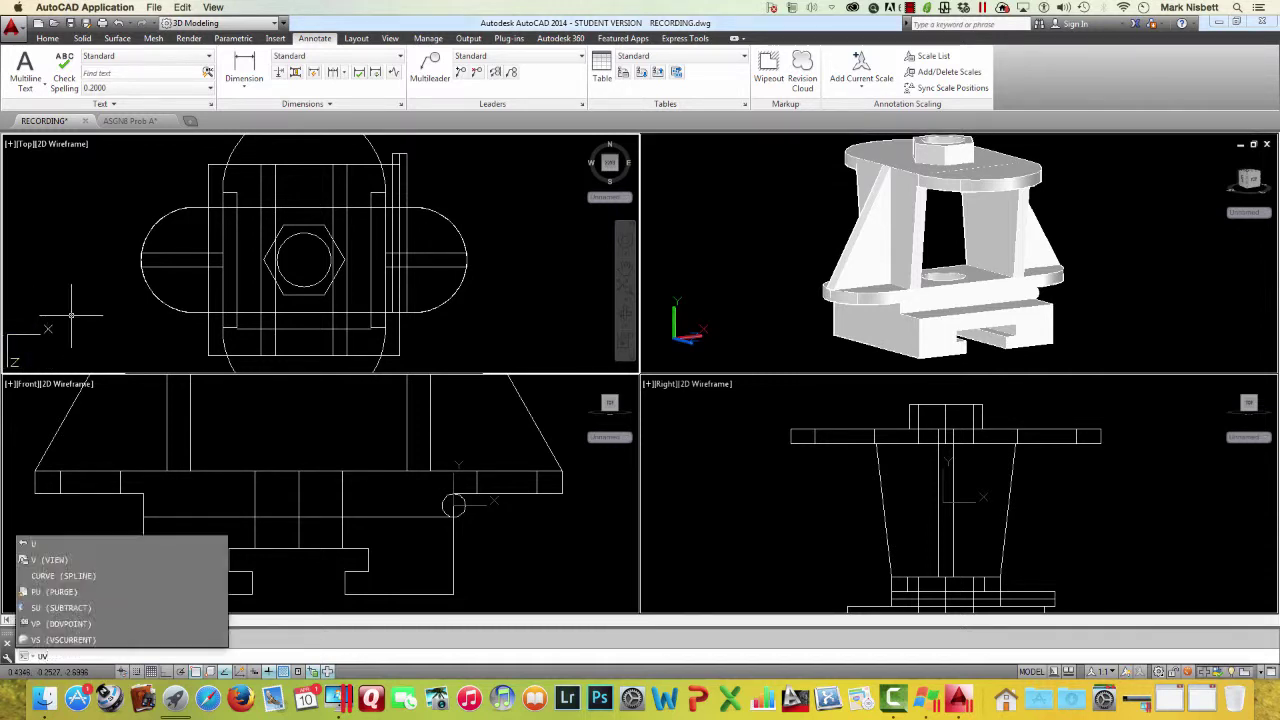
Align the UCS with the Top viewport using the View option
{"action": "key", "text": "BackSpace"}
{"action": "type", "text": "cs"}
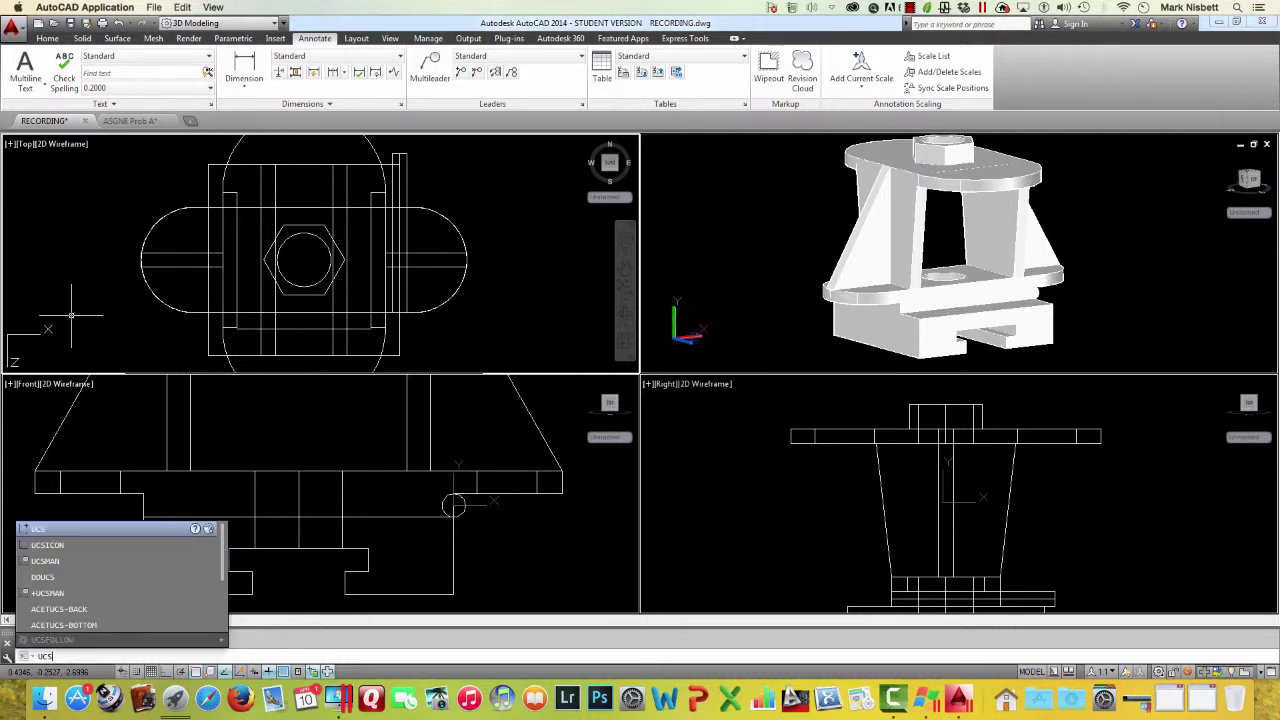
{"action": "key", "text": "Return"}
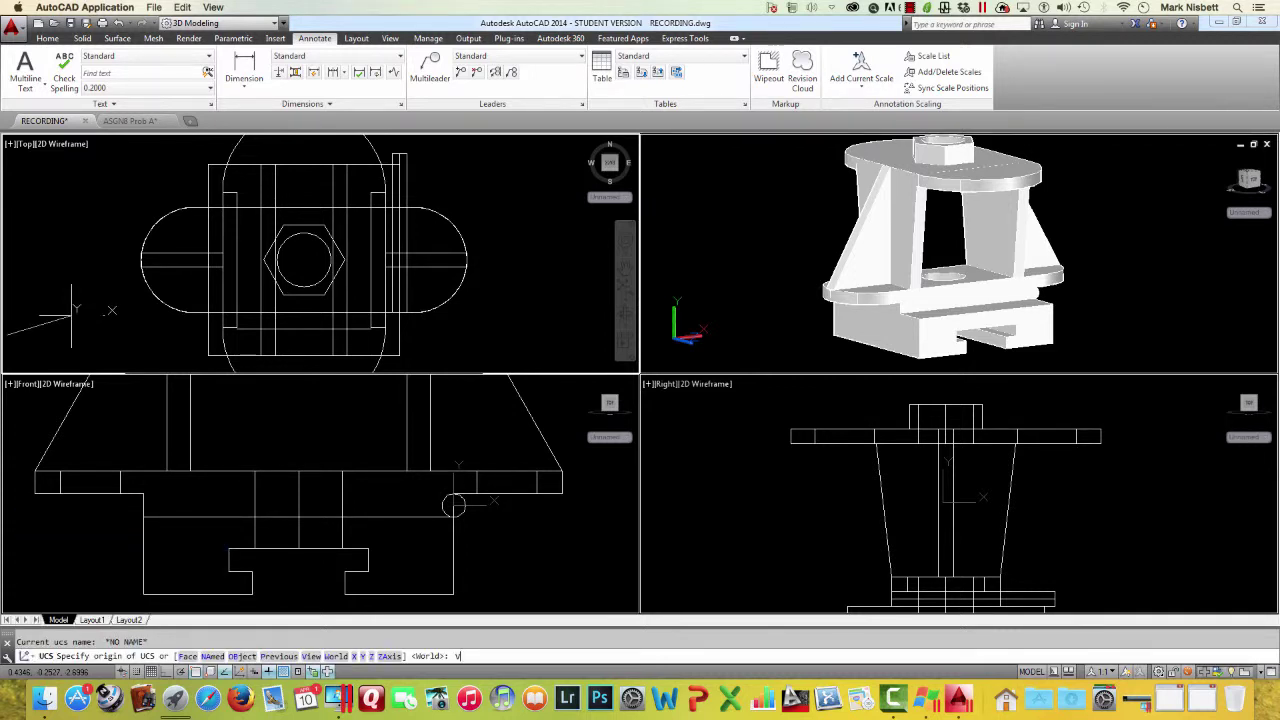
{"action": "type", "text": "V"}
{"action": "key", "text": "Return"}
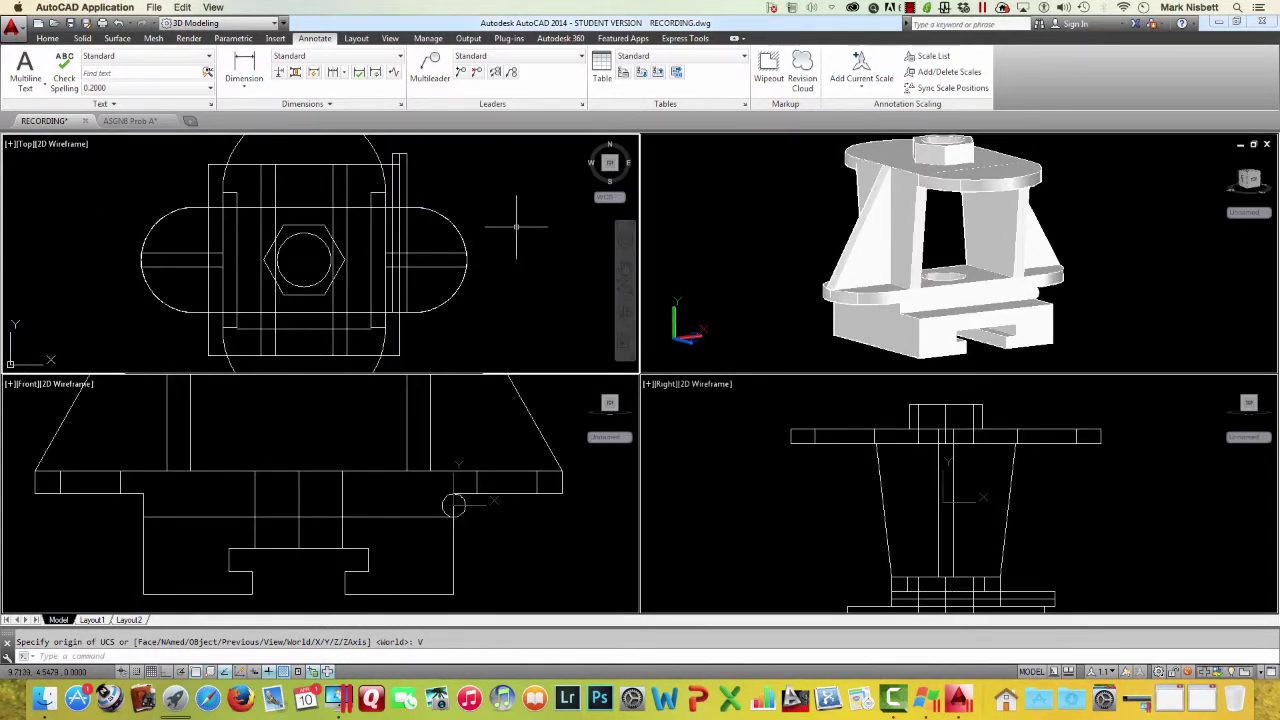
Mirror the cylinder to the opposite side across a vertical line through the hexagonal boss's hole centre with Ortho on, keeping the original
{"action": "key", "text": "Return"}
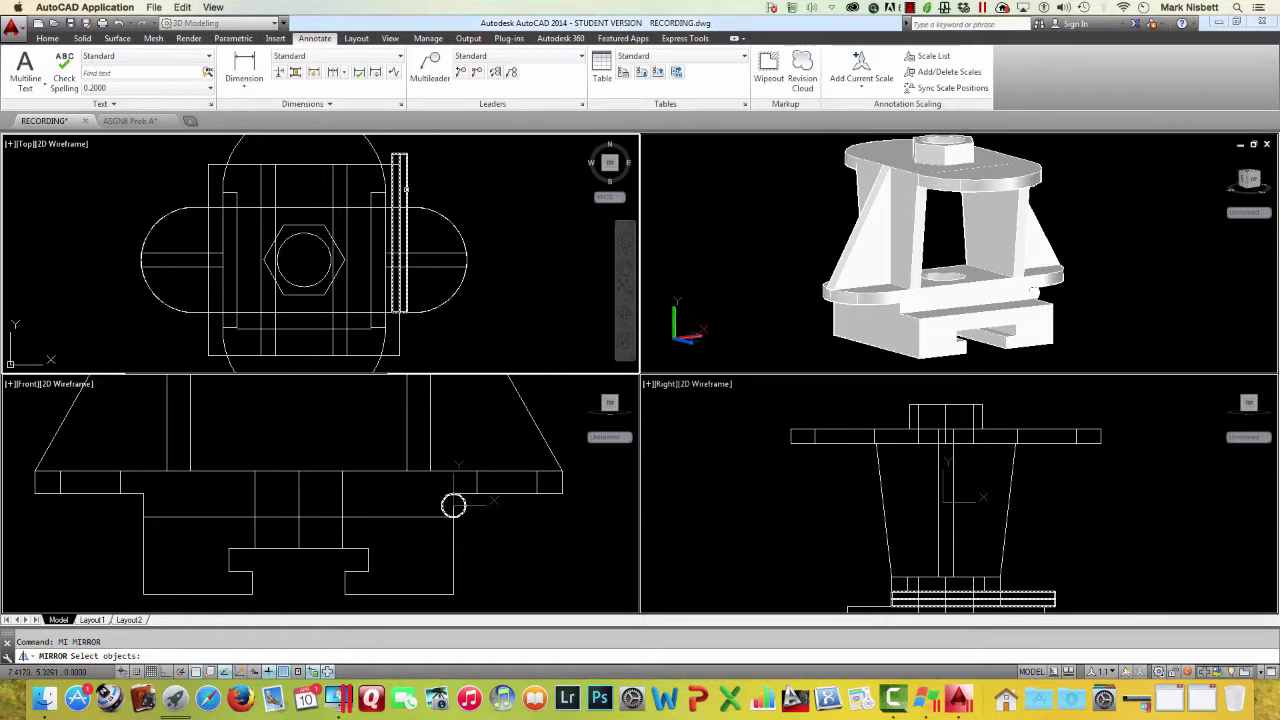
{"action": "left_click", "coordinate": [400, 188]}
{"action": "key", "text": "Return"}
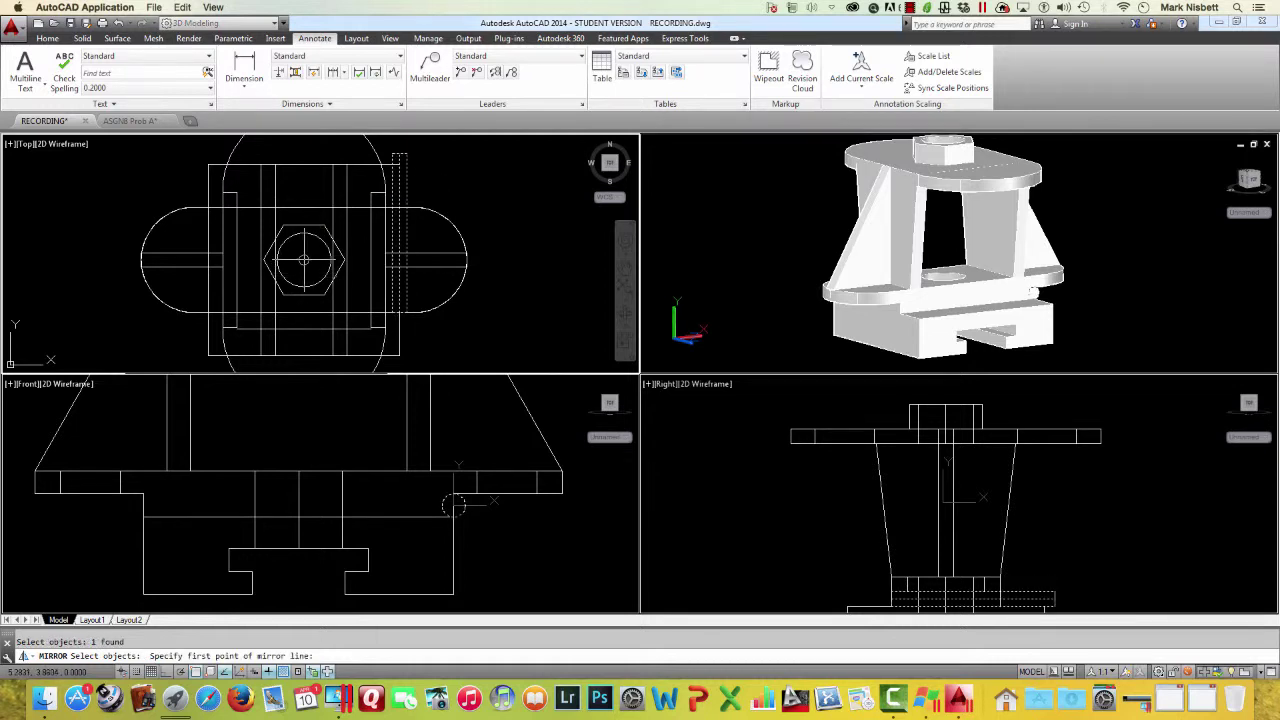
{"action": "left_click", "coordinate": [304, 260]}
{"action": "left_click", "coordinate": [288, 487]}
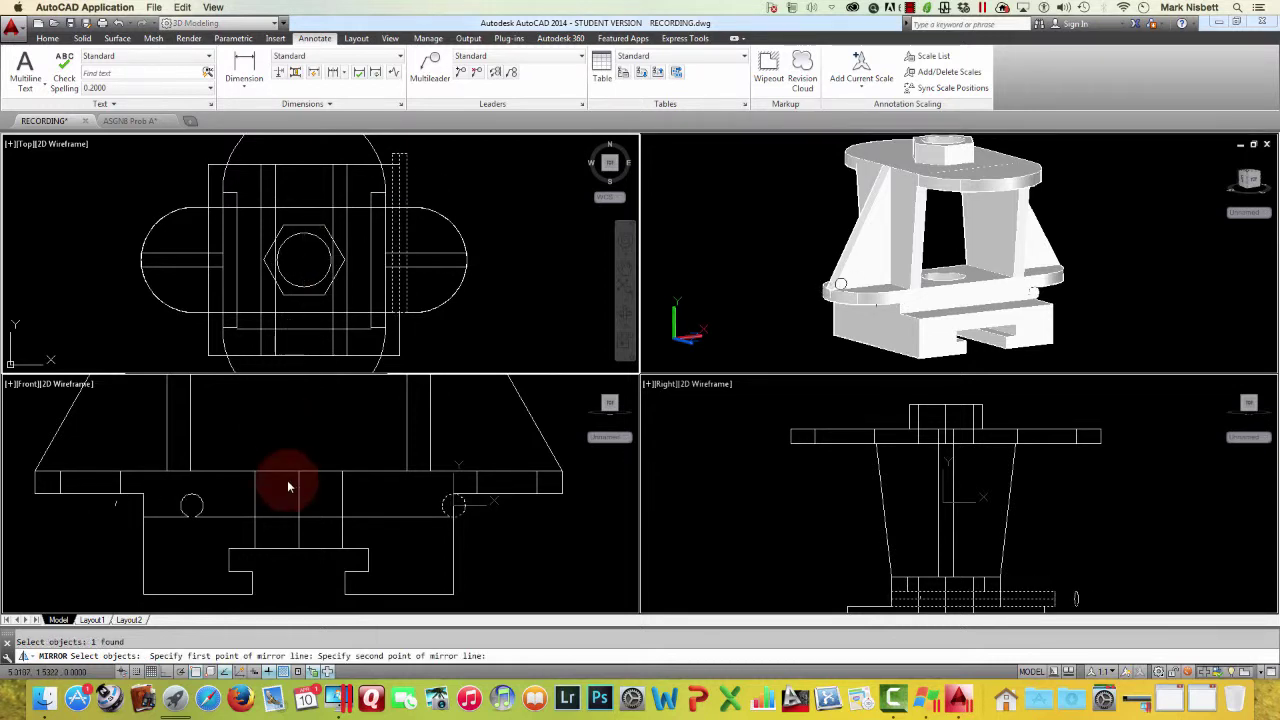
{"action": "left_click", "coordinate": [176, 671]}
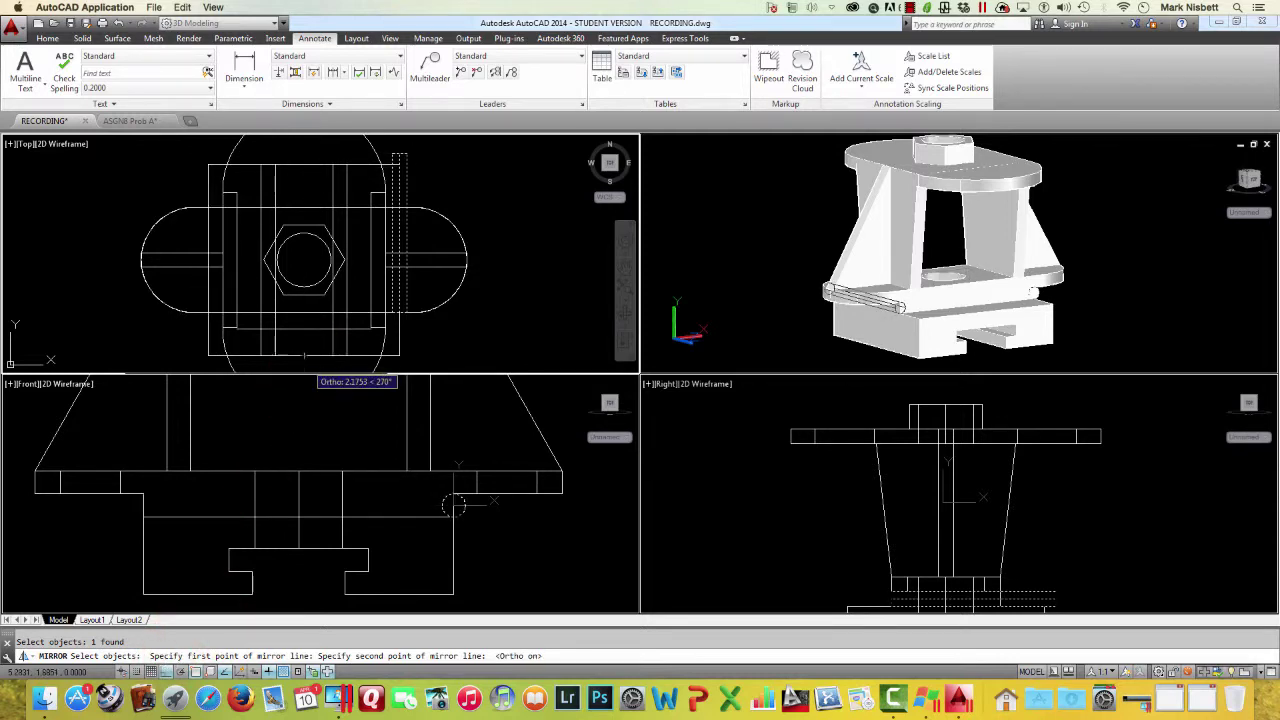
{"action": "left_click", "coordinate": [307, 362]}
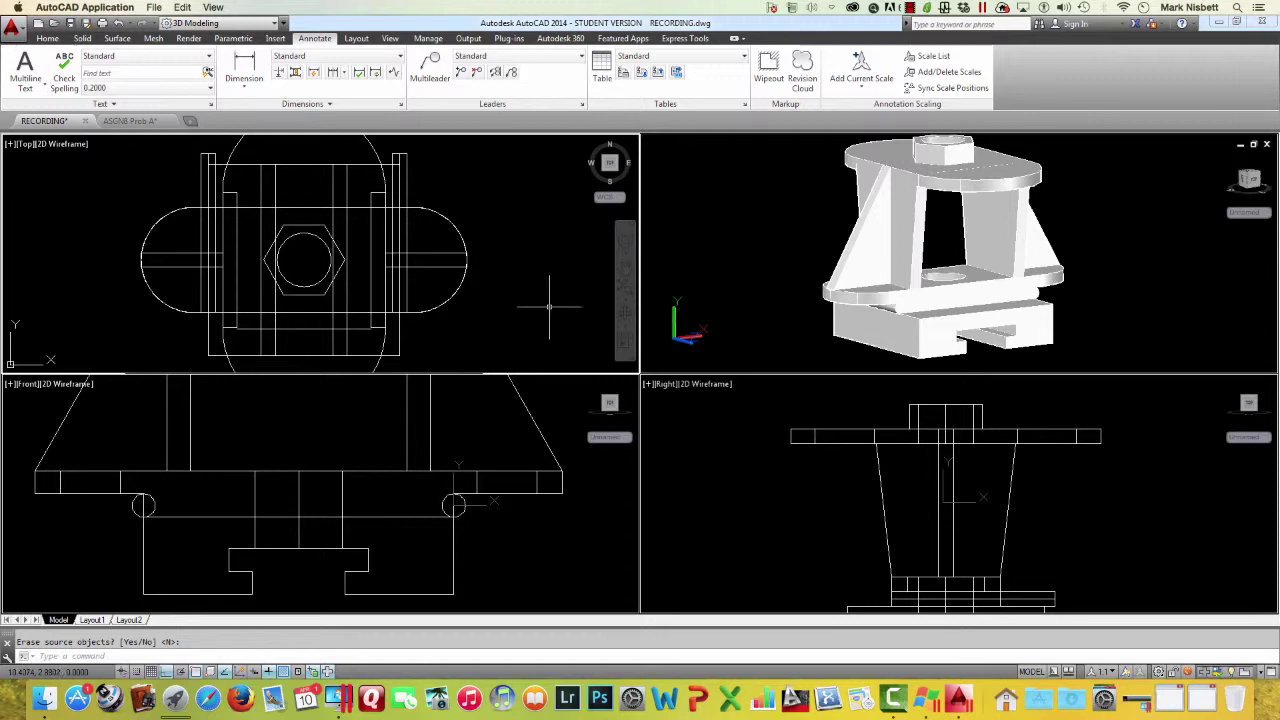
Subtract both cylinders from the frame support solid to cut the rounded grooves between the flange plate and the base block
{"action": "left_click", "coordinate": [480, 528]}
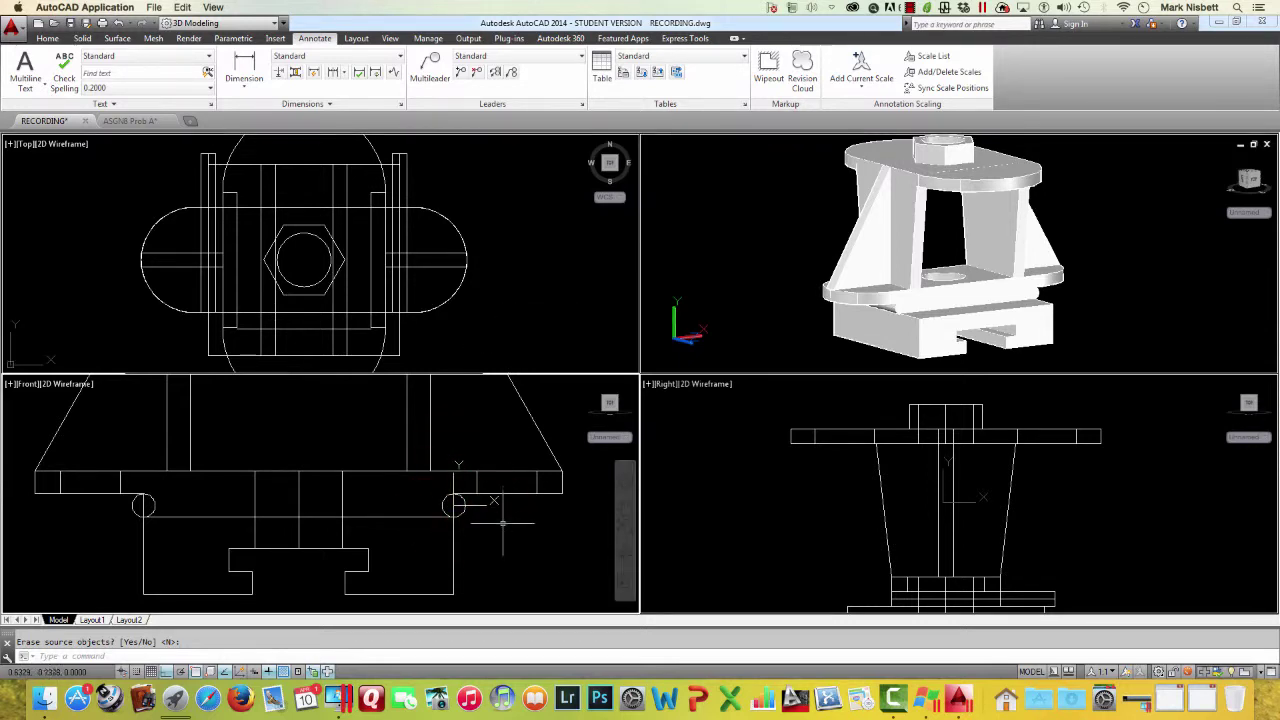
{"action": "key", "text": "Return"}
{"action": "type", "text": "su"}
{"action": "key", "text": "Return"}
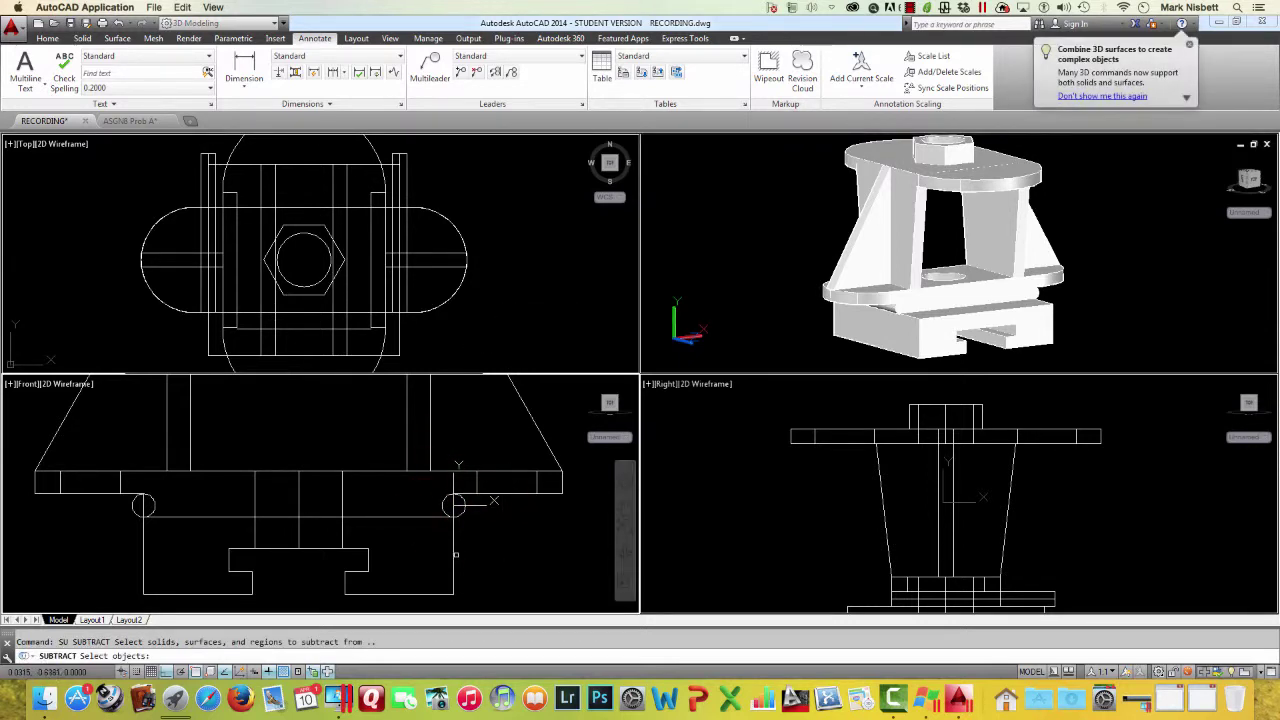
{"action": "left_click", "coordinate": [454, 556]}
{"action": "key", "text": "Return"}
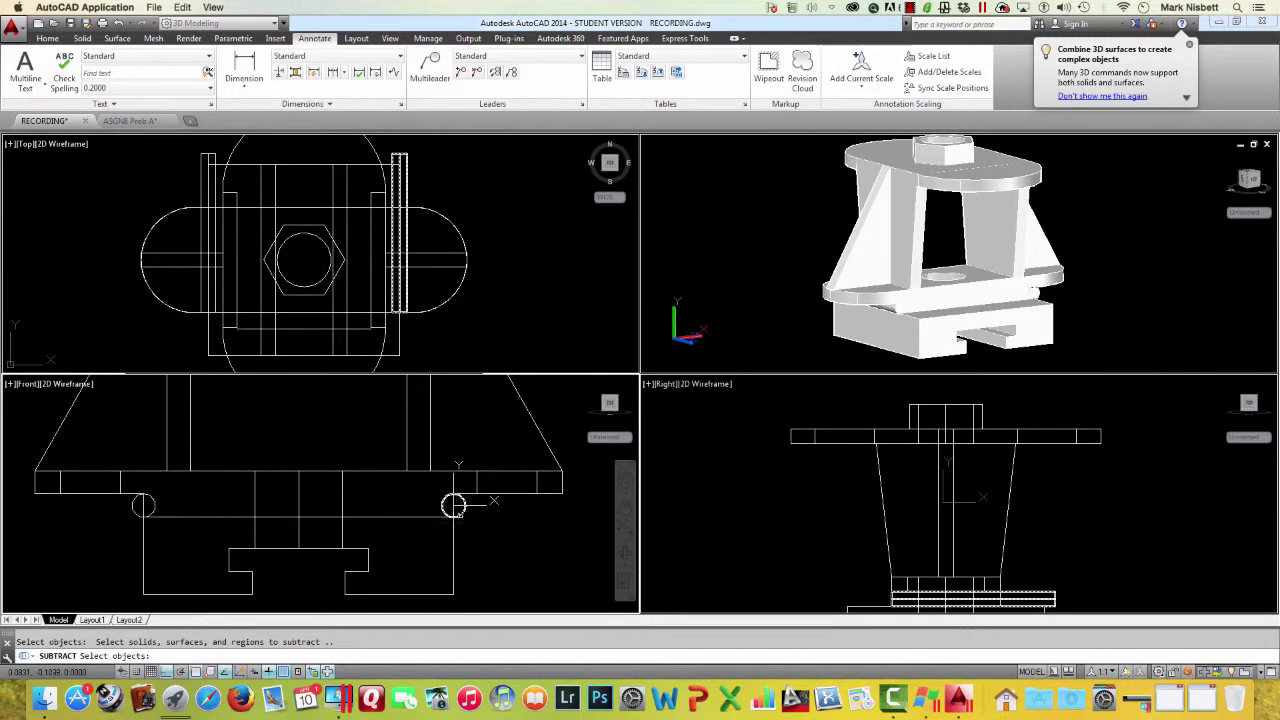
{"action": "left_click", "coordinate": [458, 508]}
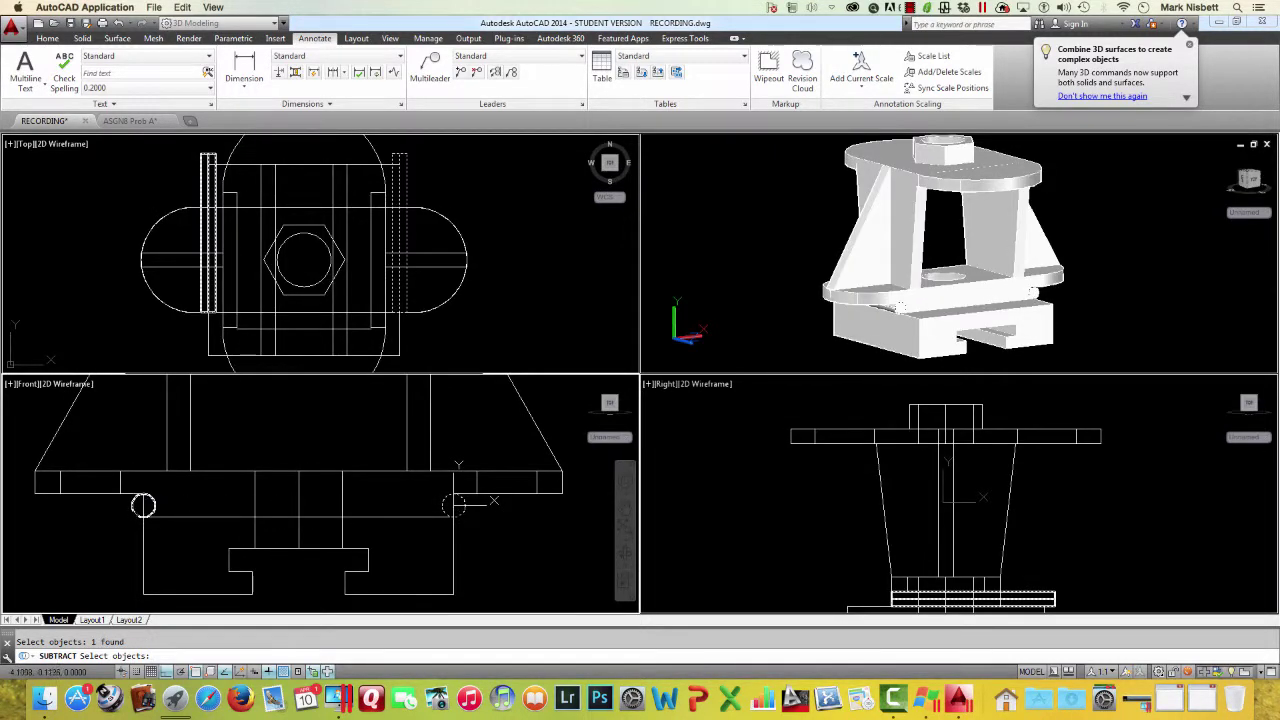
{"action": "left_click", "coordinate": [143, 505]}
{"action": "key", "text": "Return"}
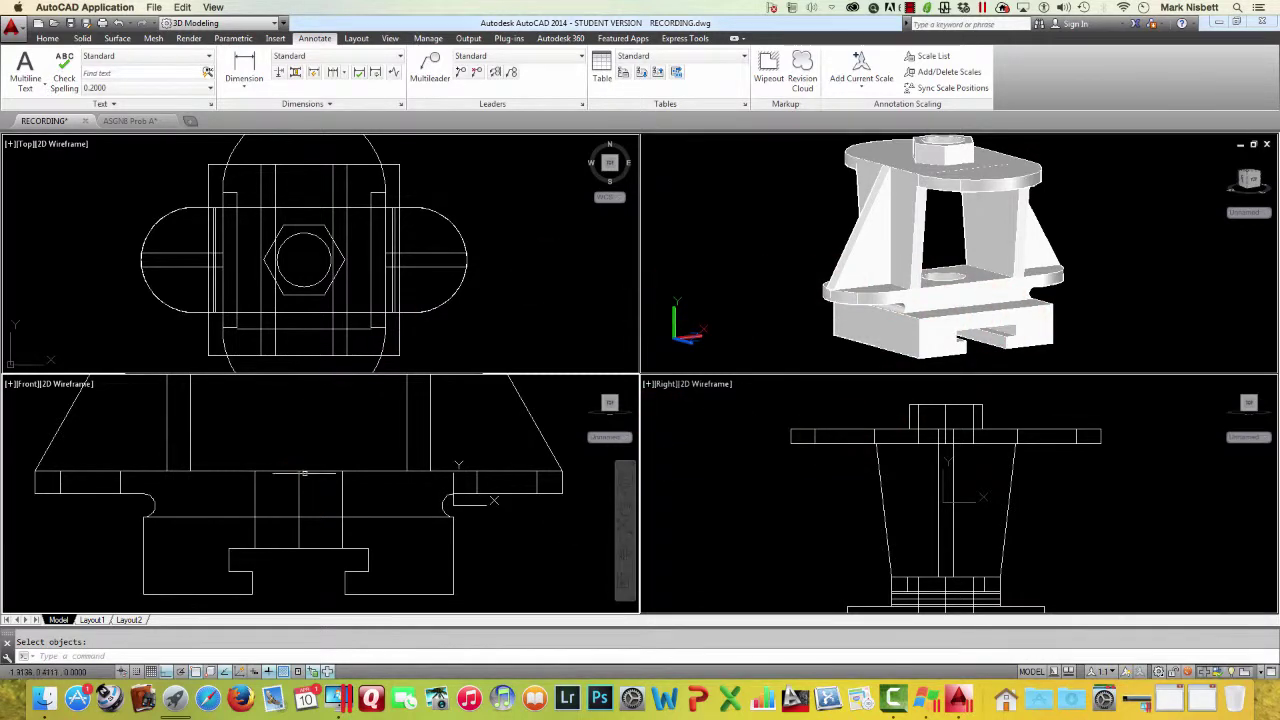
Return to Layout1 and examine the rounded grooves in the front, isometric and top views
{"action": "left_click", "coordinate": [91, 620]}
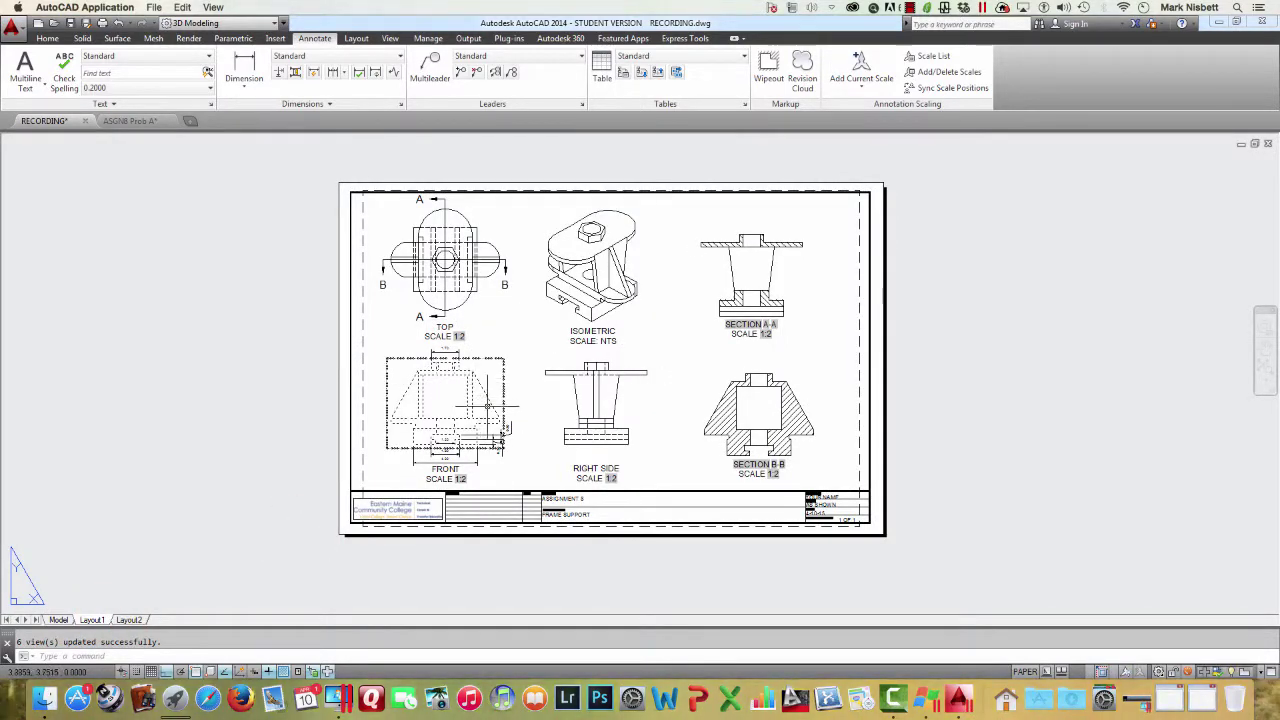
{"action": "scroll", "coordinate": [488, 405], "scroll_direction": "up", "scroll_amount": 5}
{"action": "scroll", "coordinate": [575, 403], "scroll_direction": "down", "scroll_amount": 3}
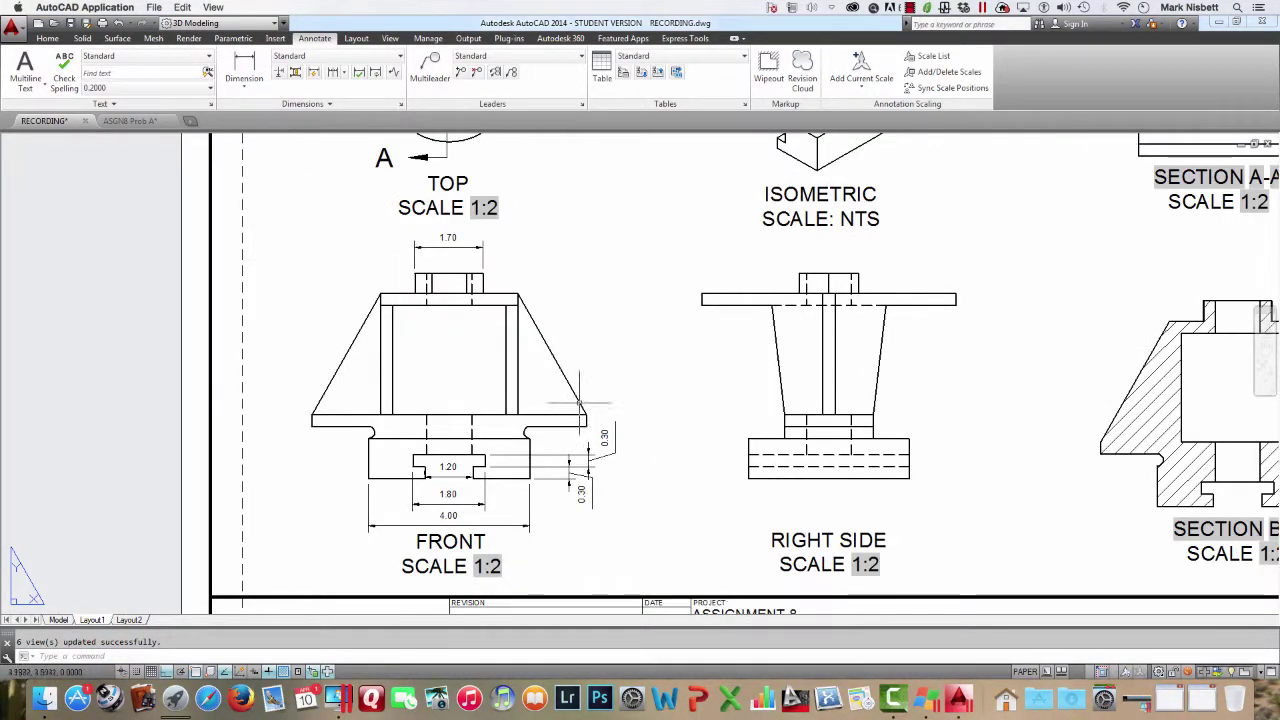
{"action": "middle_click_drag", "start_coordinate": [663, 264], "coordinate": [560, 412]}
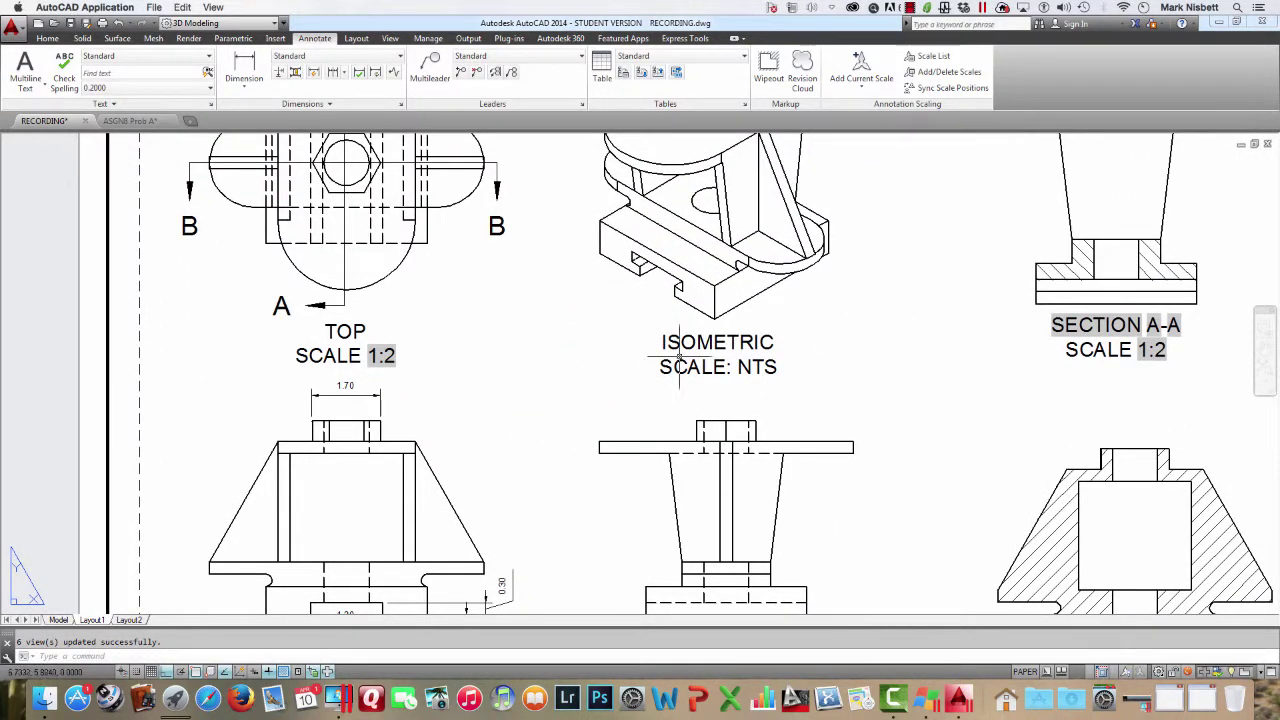
{"action": "middle_click_drag", "start_coordinate": [866, 328], "coordinate": [872, 443]}
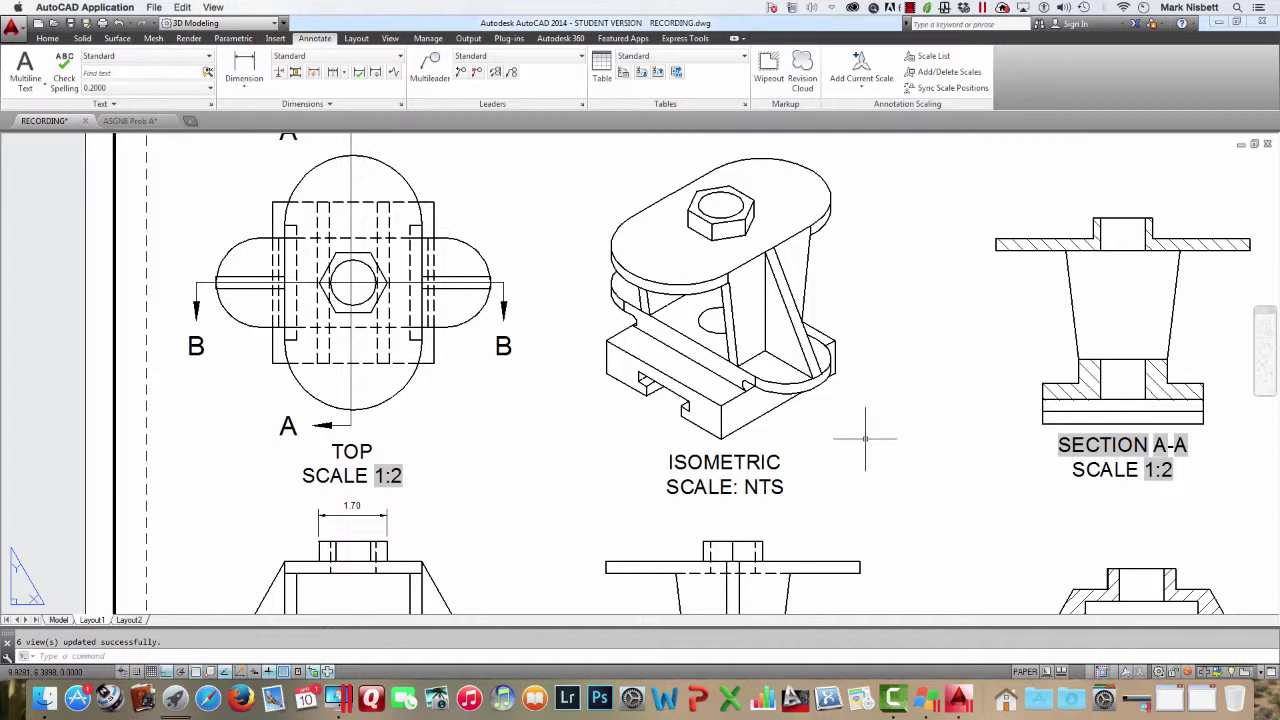
Switch to the ASGN8 Prob A drawing and look over the dimensions on its whole sheet
{"action": "left_click", "coordinate": [153, 120]}
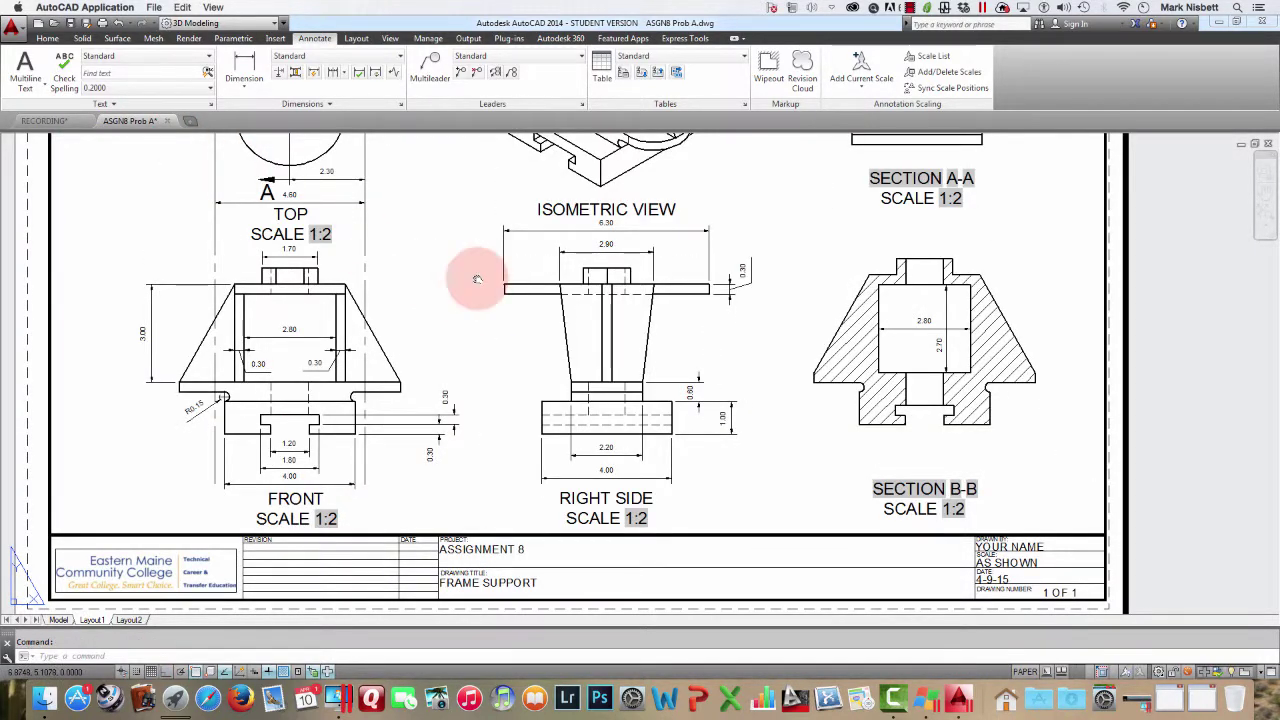
{"action": "scroll", "coordinate": [495, 310], "scroll_direction": "down", "scroll_amount": 5}
{"action": "scroll", "coordinate": [513, 333], "scroll_direction": "down", "scroll_amount": 2}
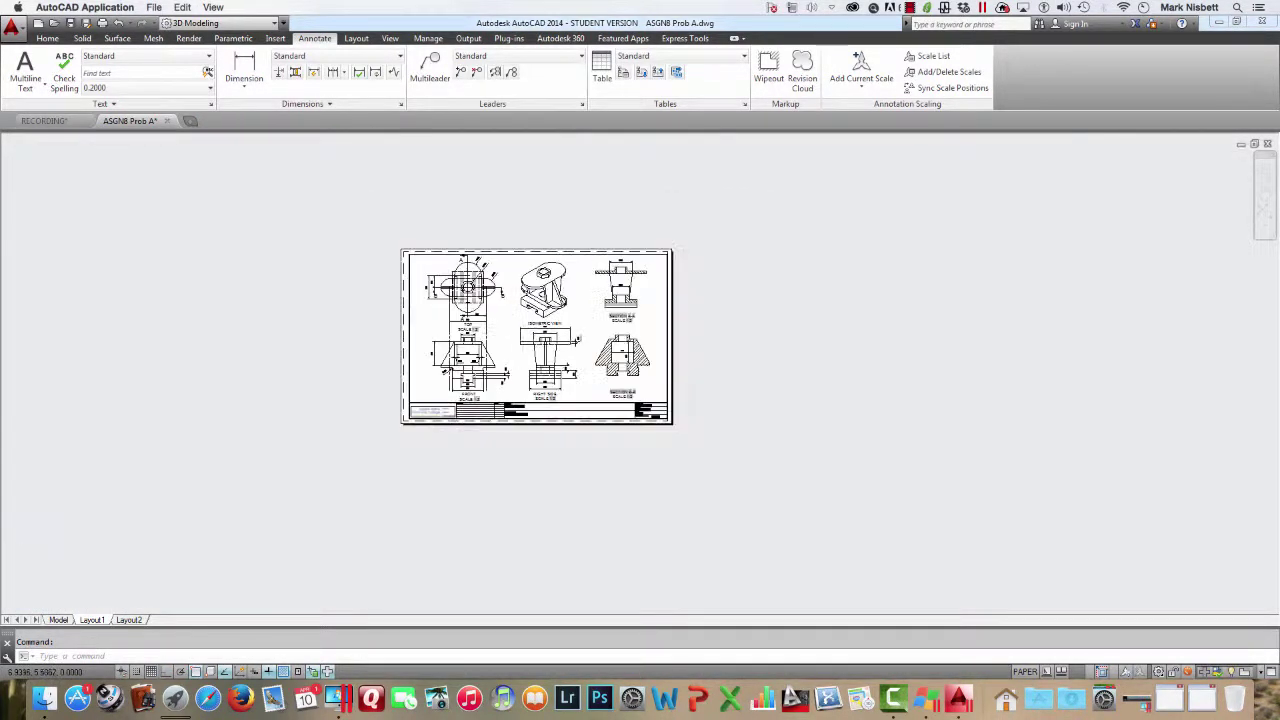
{"action": "scroll", "coordinate": [514, 333], "scroll_direction": "up", "scroll_amount": 3}
{"action": "scroll", "coordinate": [514, 333], "scroll_direction": "down", "scroll_amount": 1}
{"action": "scroll", "coordinate": [515, 333], "scroll_direction": "down", "scroll_amount": 2}
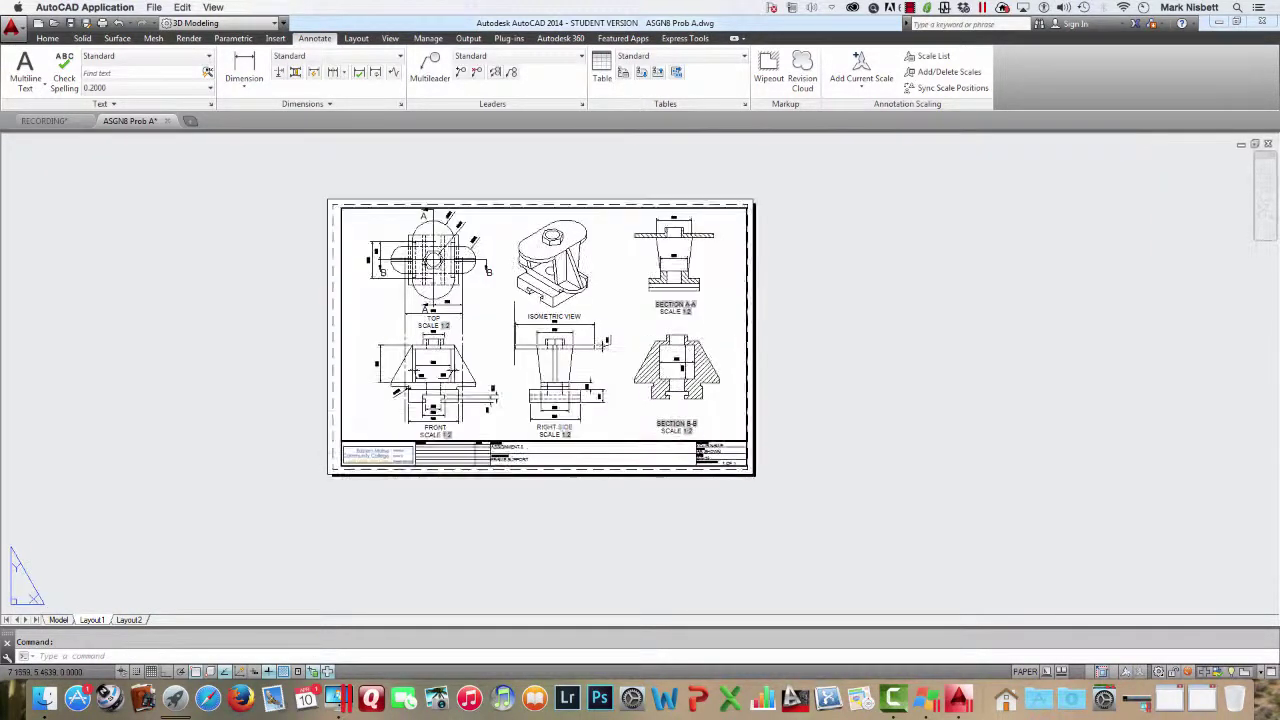
{"action": "scroll", "coordinate": [515, 333], "scroll_direction": "up", "scroll_amount": 2}
{"action": "left_click", "coordinate": [646, 333]}
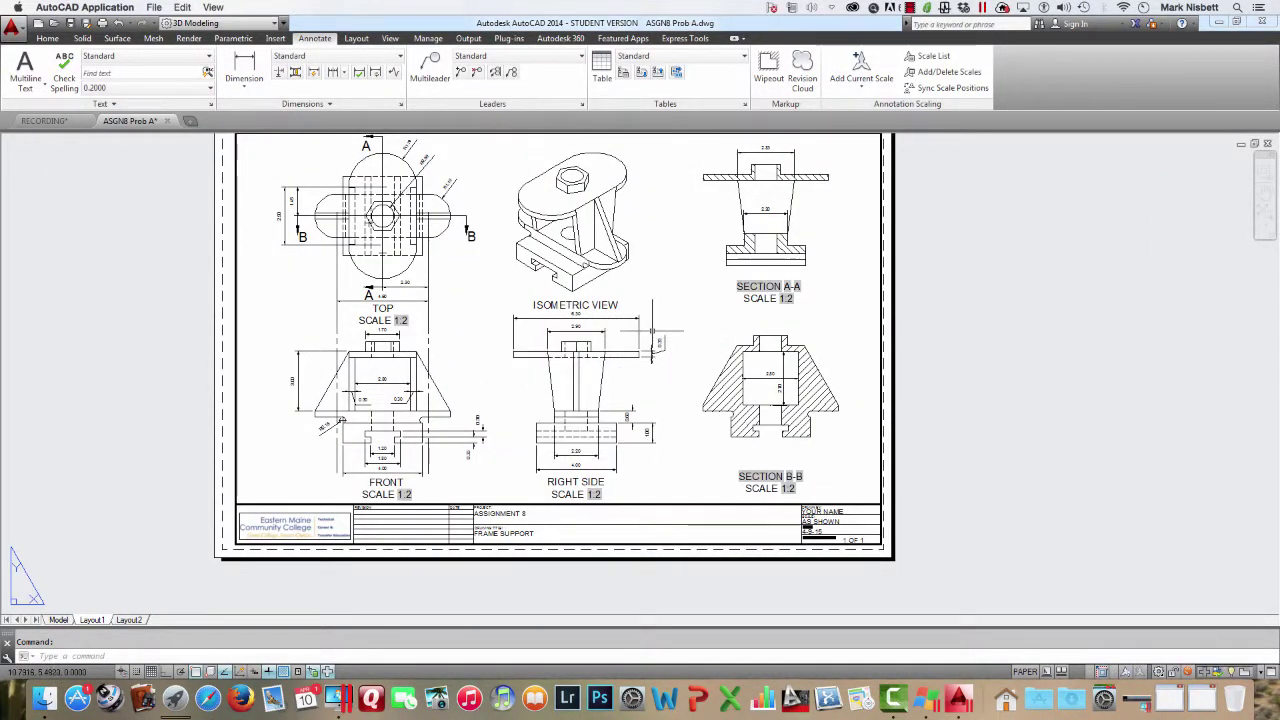